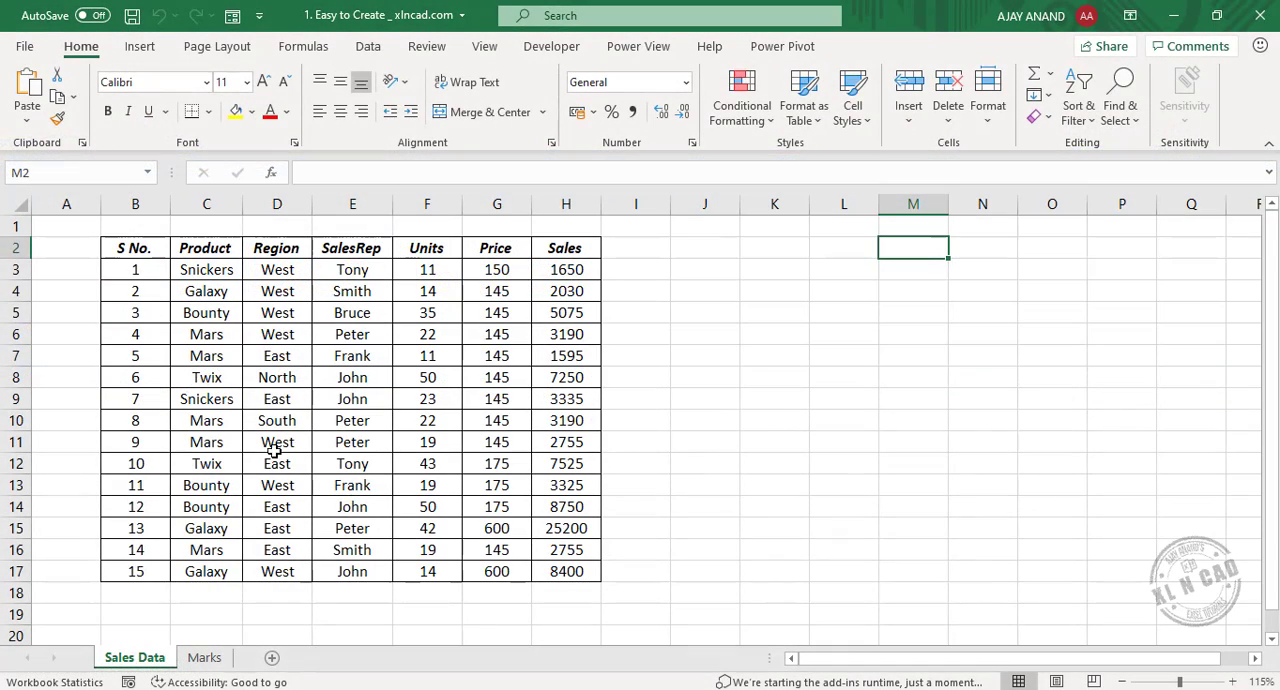
# Convert the sales data range B2:H17 into an Excel table with headers.
pyautogui.click(285, 314)
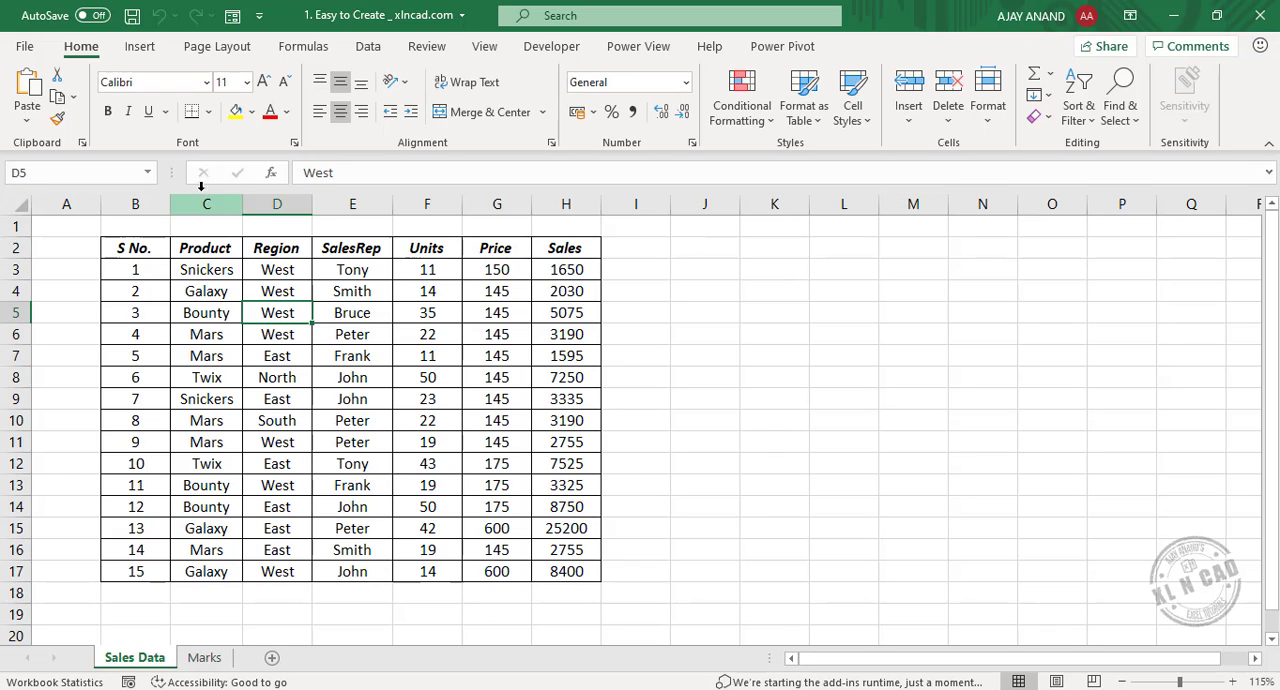
pyautogui.click(146, 52)
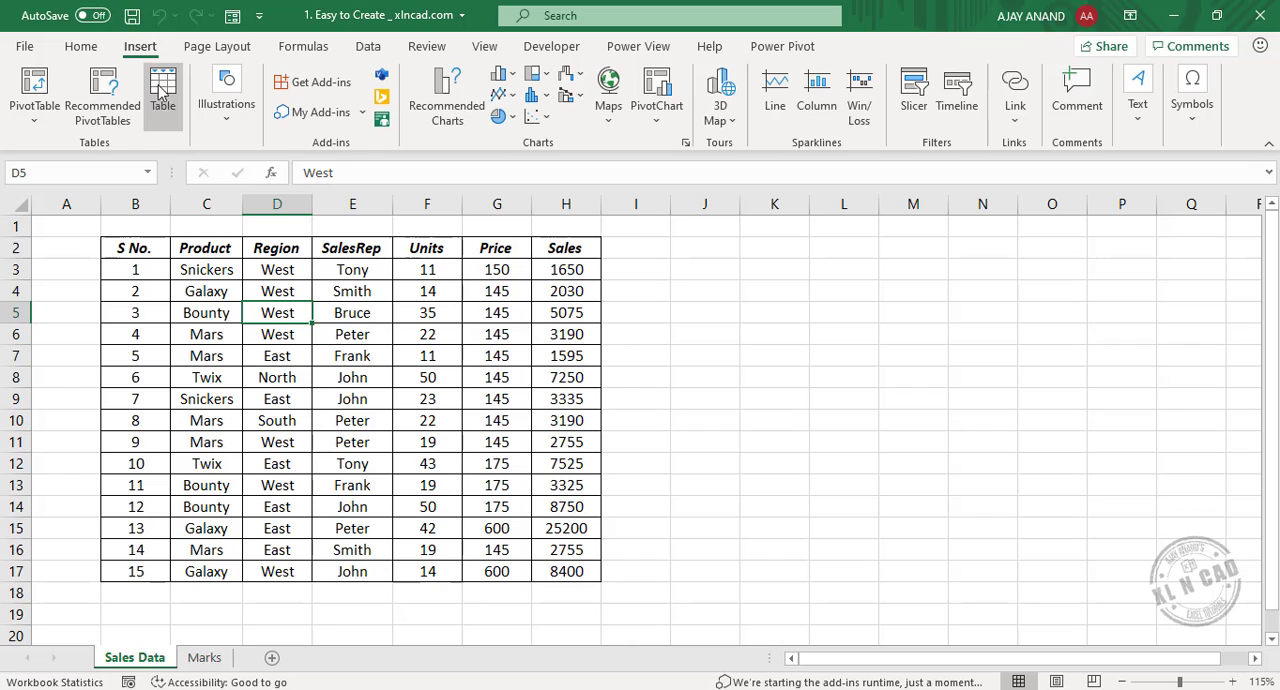
pyautogui.click(163, 100)
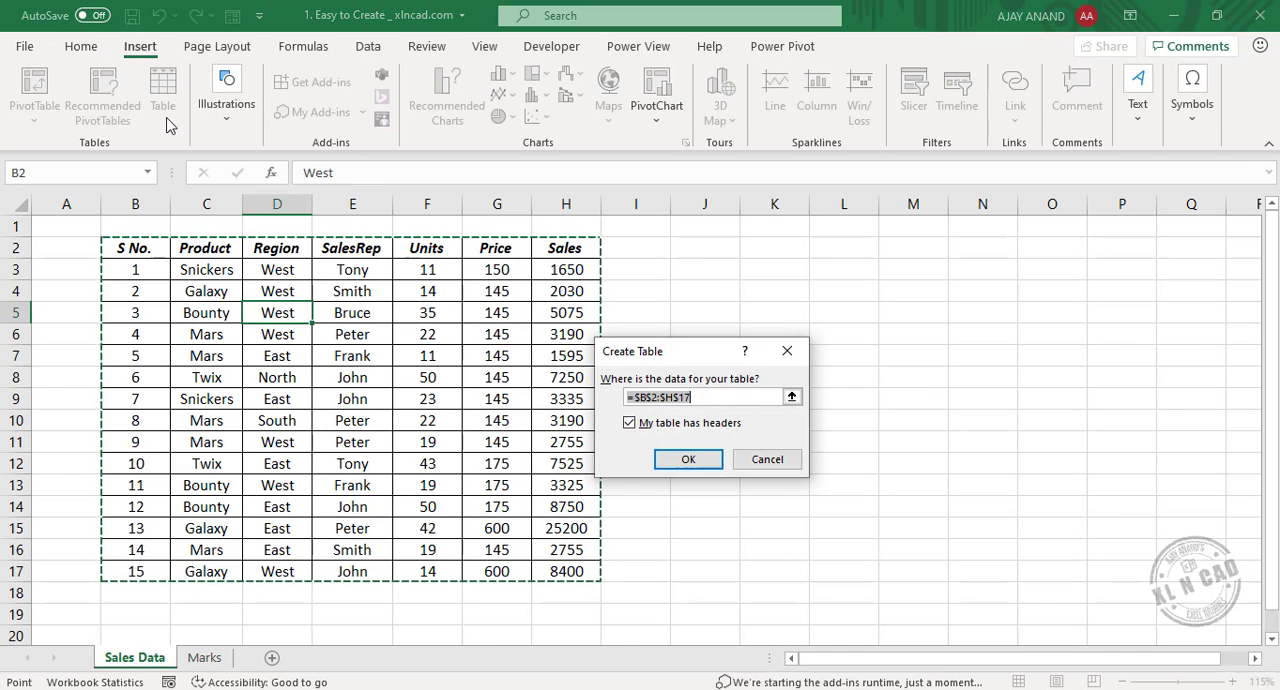
pyautogui.click(688, 459)
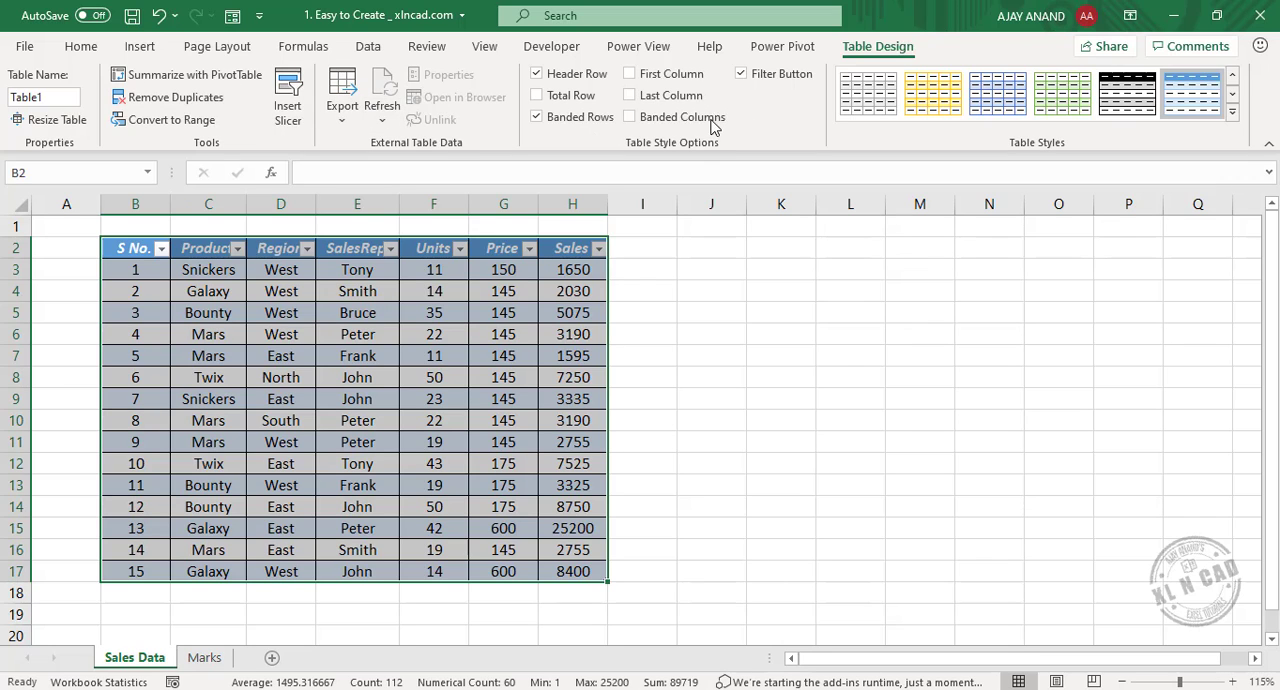
# Convert the candidate marks range C2:F12 on the Marks sheet into a table with headers.
pyautogui.click(206, 658)
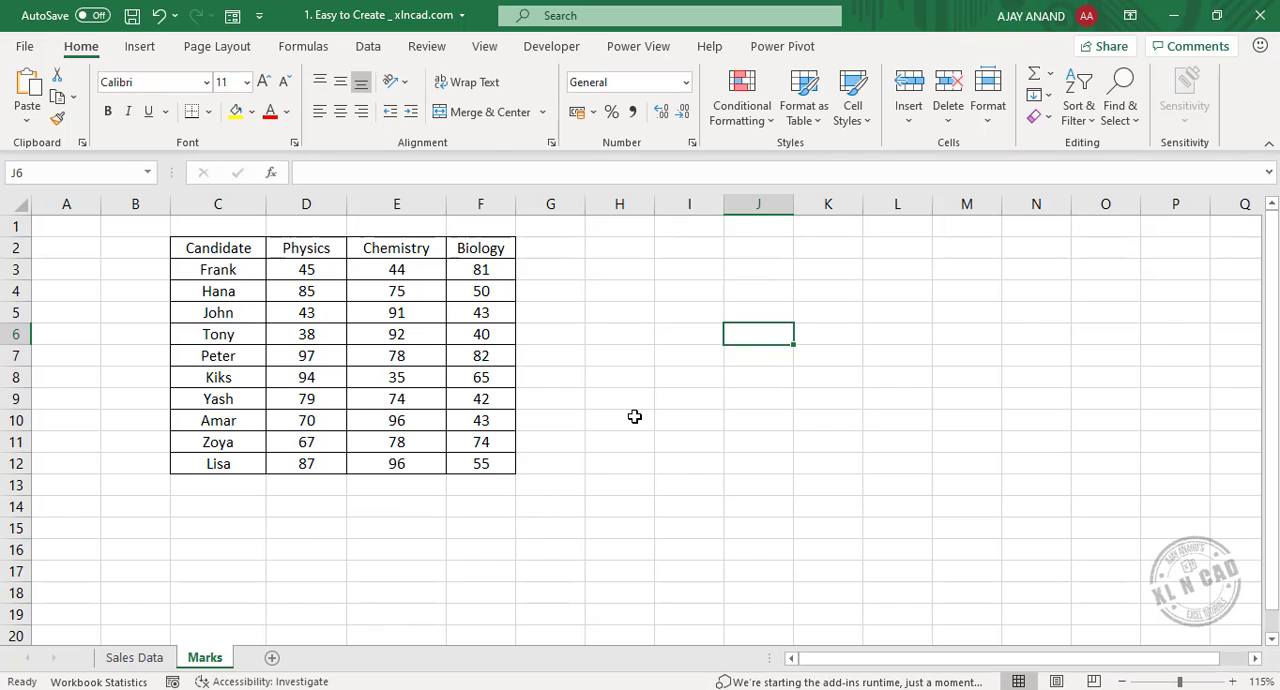
pyautogui.click(315, 337)
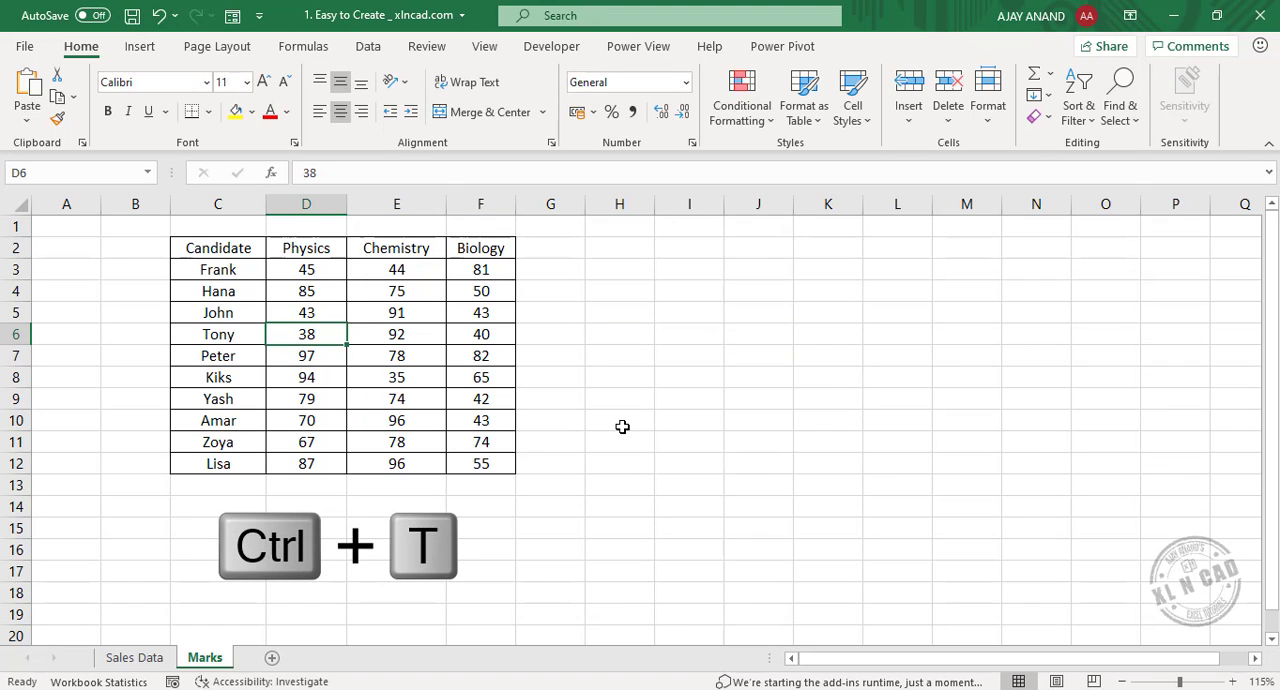
pyautogui.hotkey('ctrl', 't')
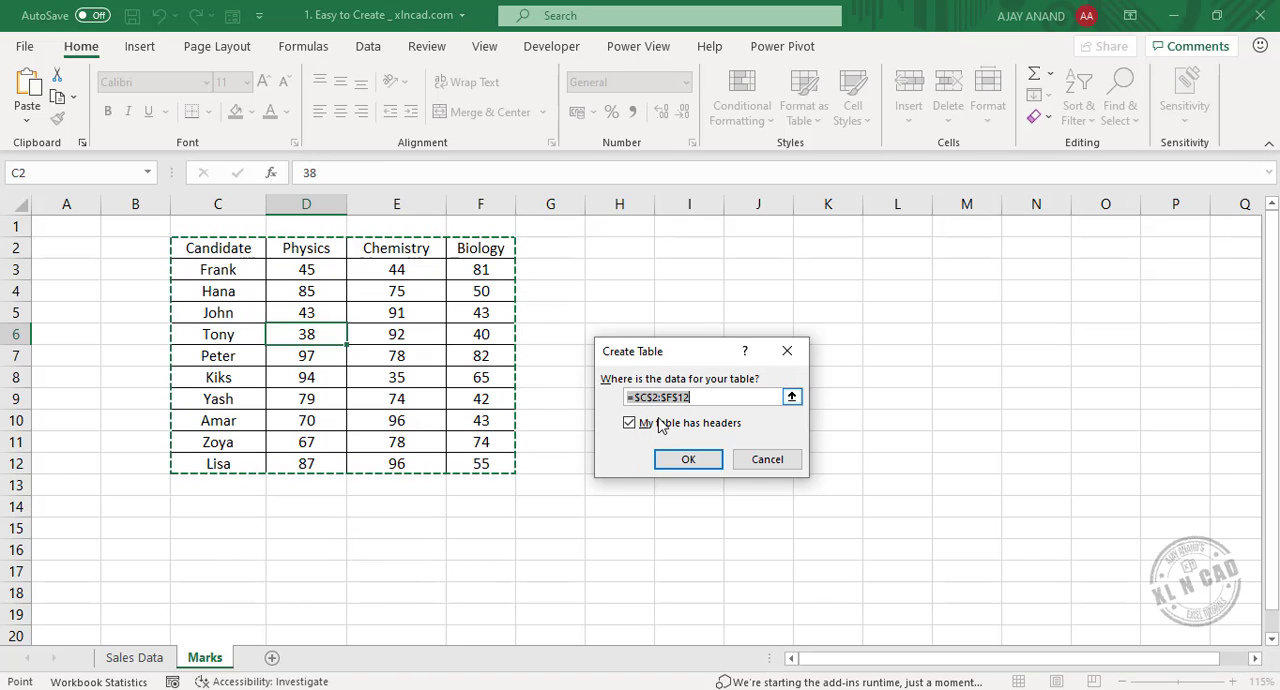
pyautogui.click(670, 464)
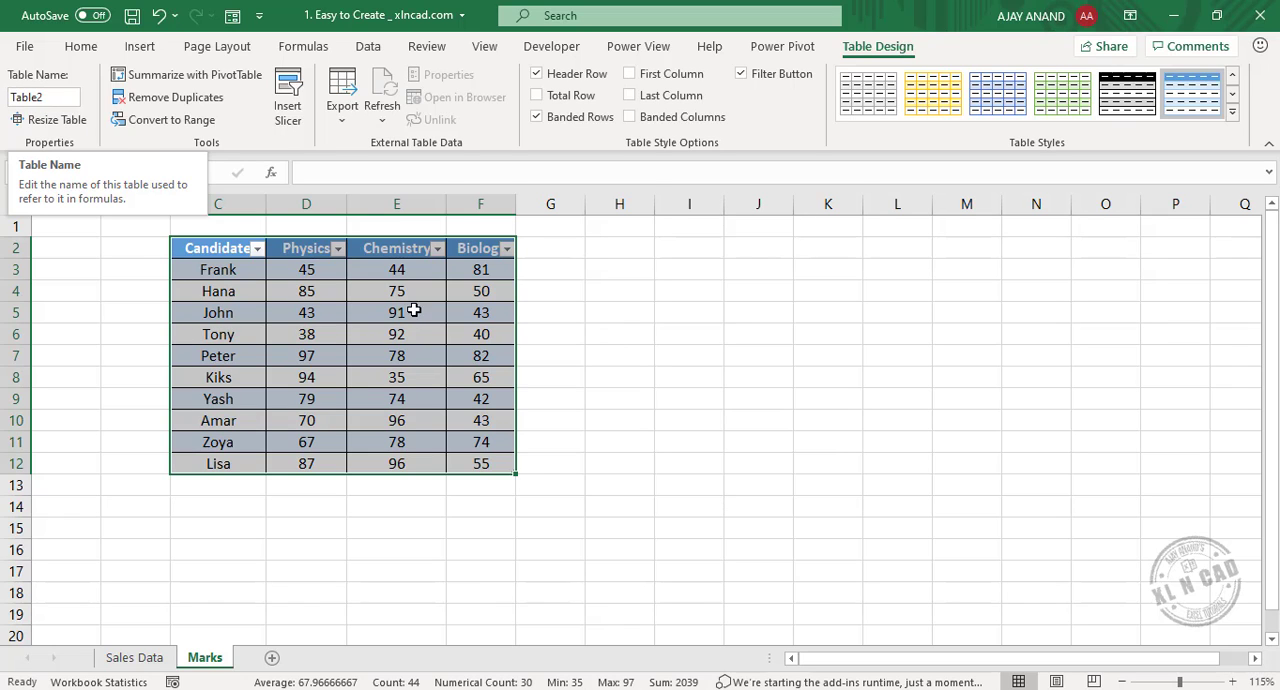
pyautogui.click(628, 318)
# Rename the candidate marks table as Marks.
pyautogui.click(346, 337)
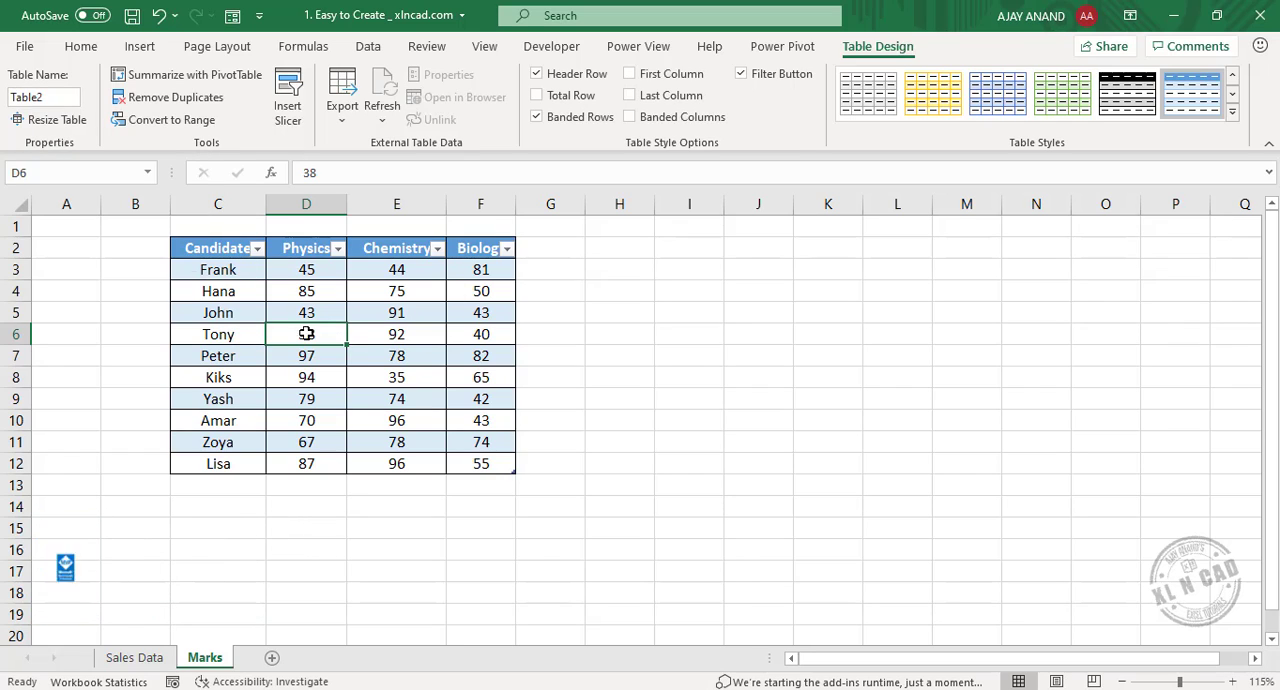
pyautogui.click(59, 104)
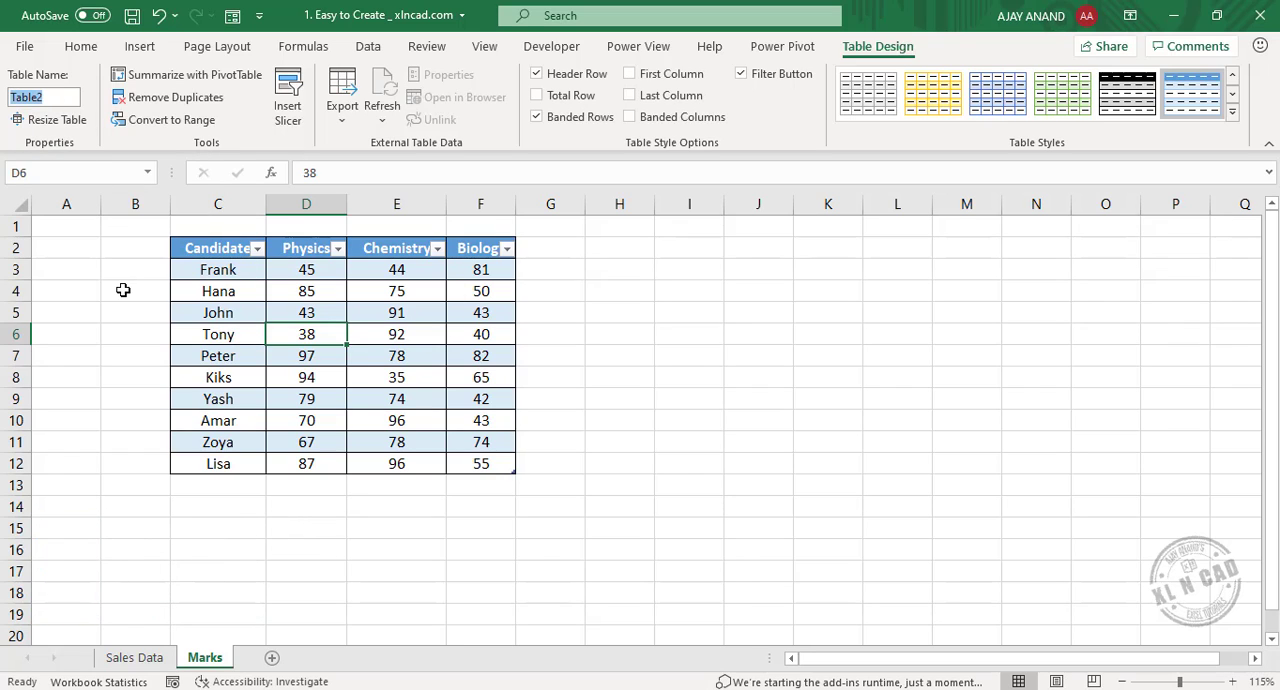
pyautogui.write('Marks')
pyautogui.press('Return')
pyautogui.click(763, 341)
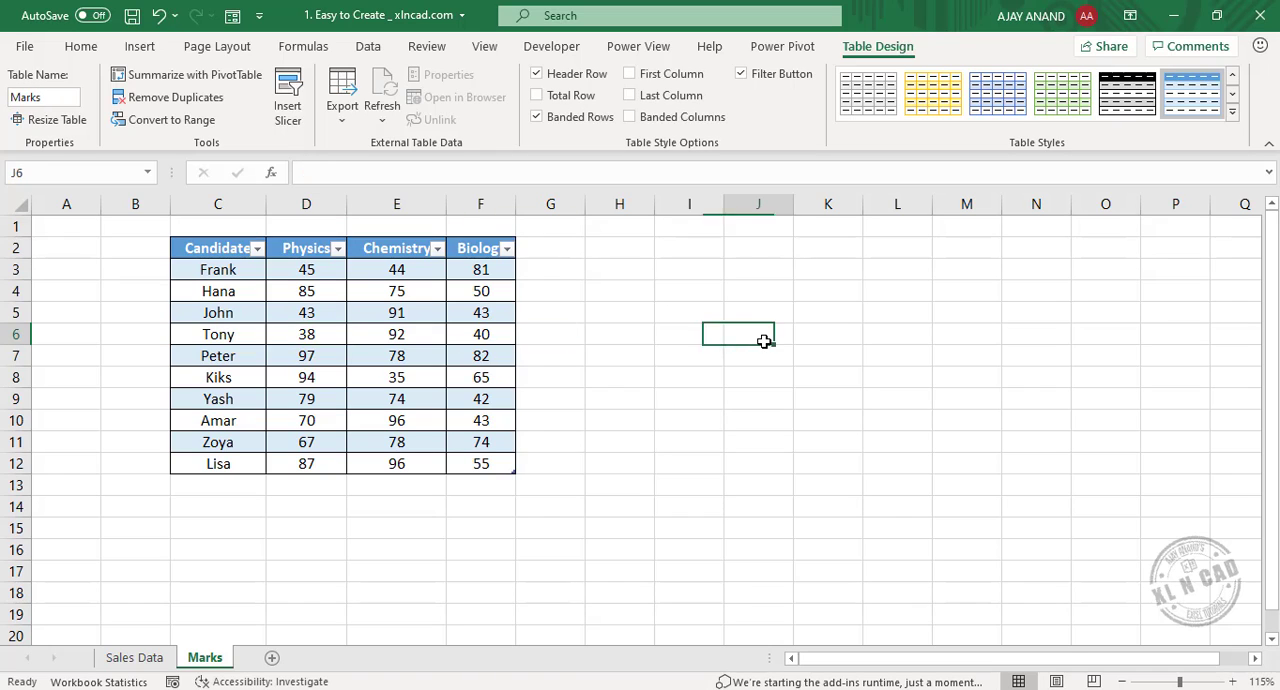
pyautogui.click(384, 330)
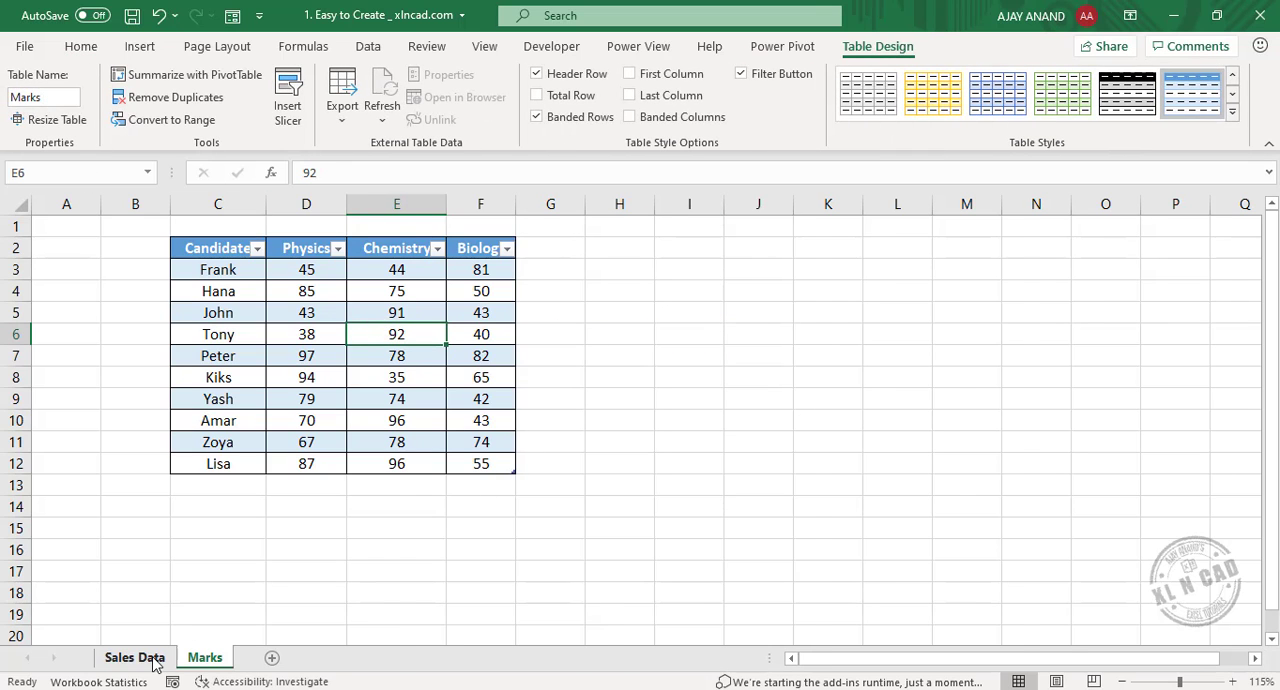
# Go to the Sales Data sheet and select a cell inside its table.
pyautogui.click(145, 657)
pyautogui.click(769, 373)
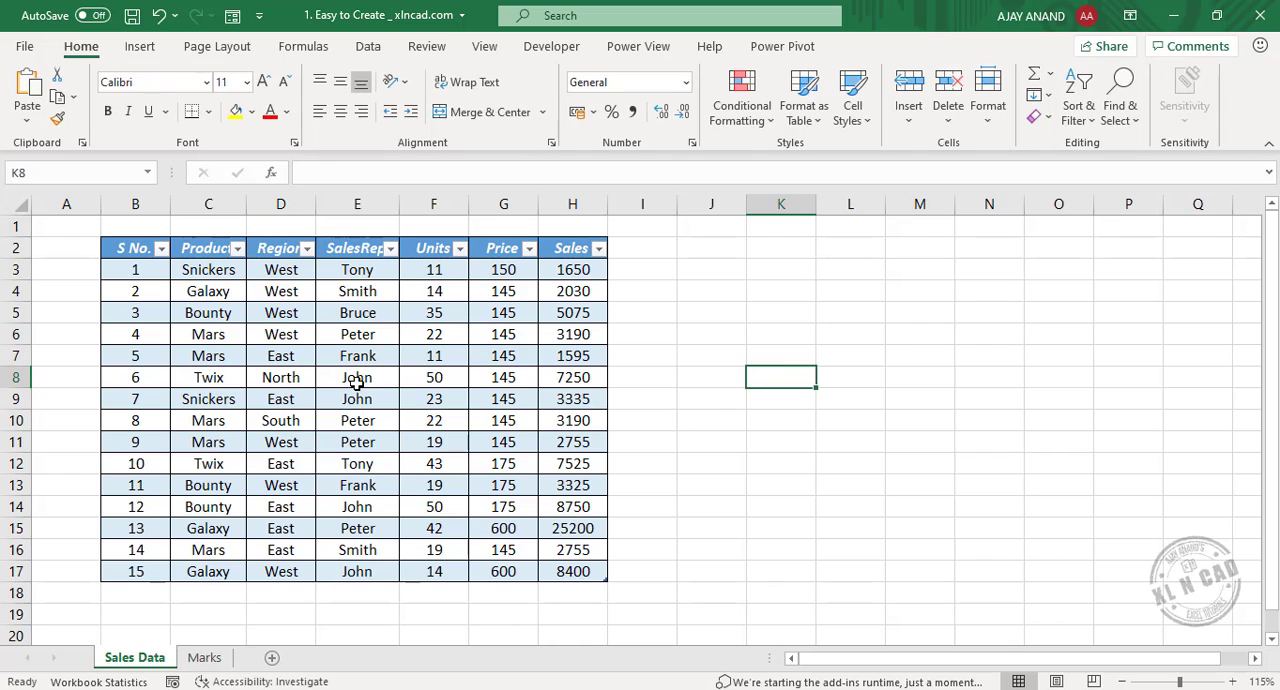
pyautogui.click(345, 372)
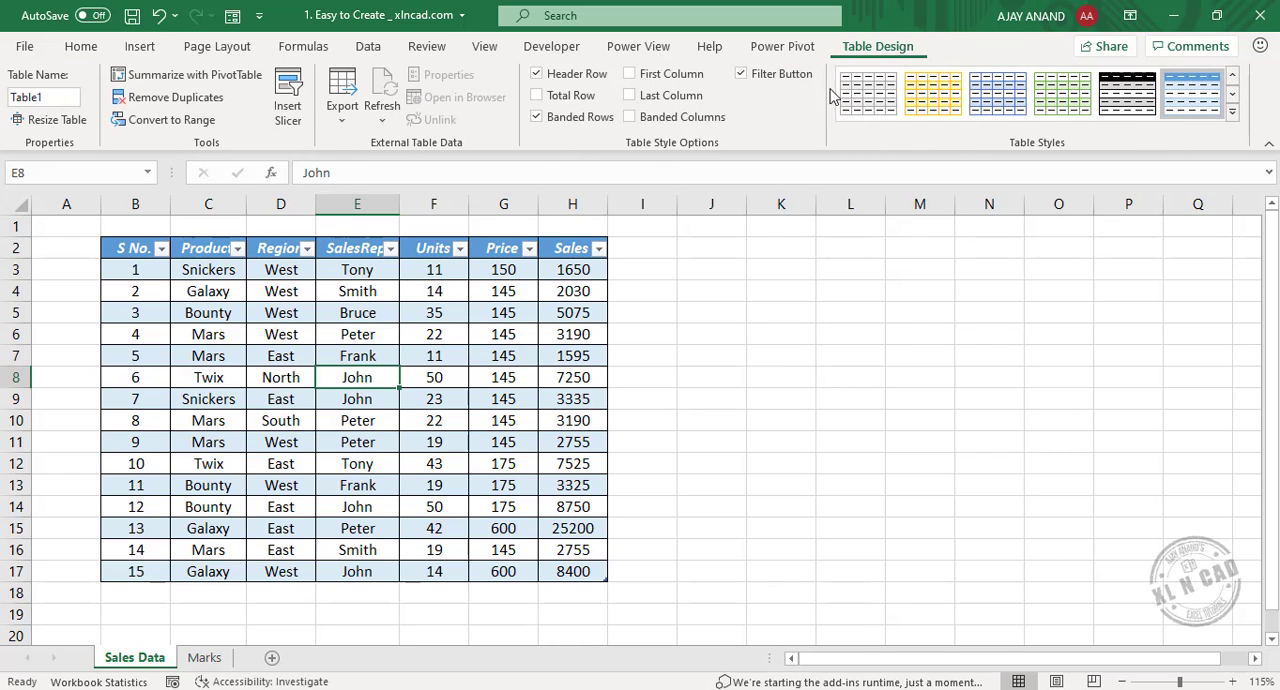
# Try to rename the sales table as "Sales Data", with a space between the words.
pyautogui.click(42, 97)
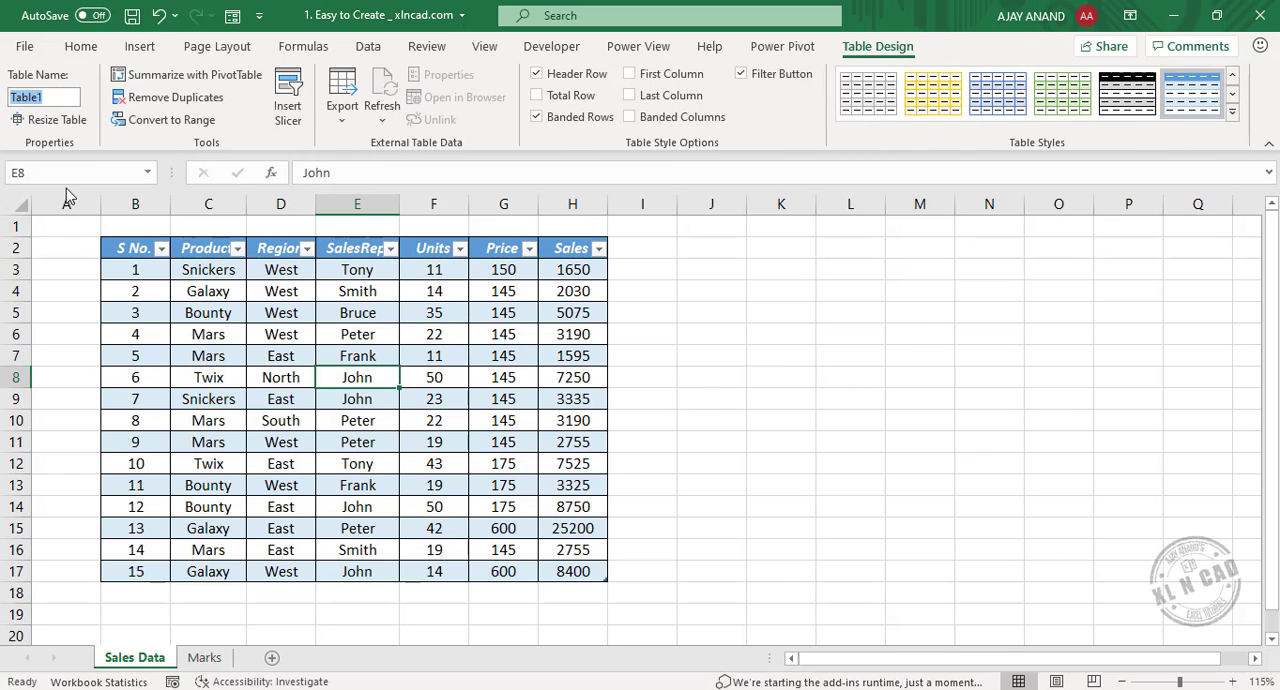
pyautogui.write('SalesData')
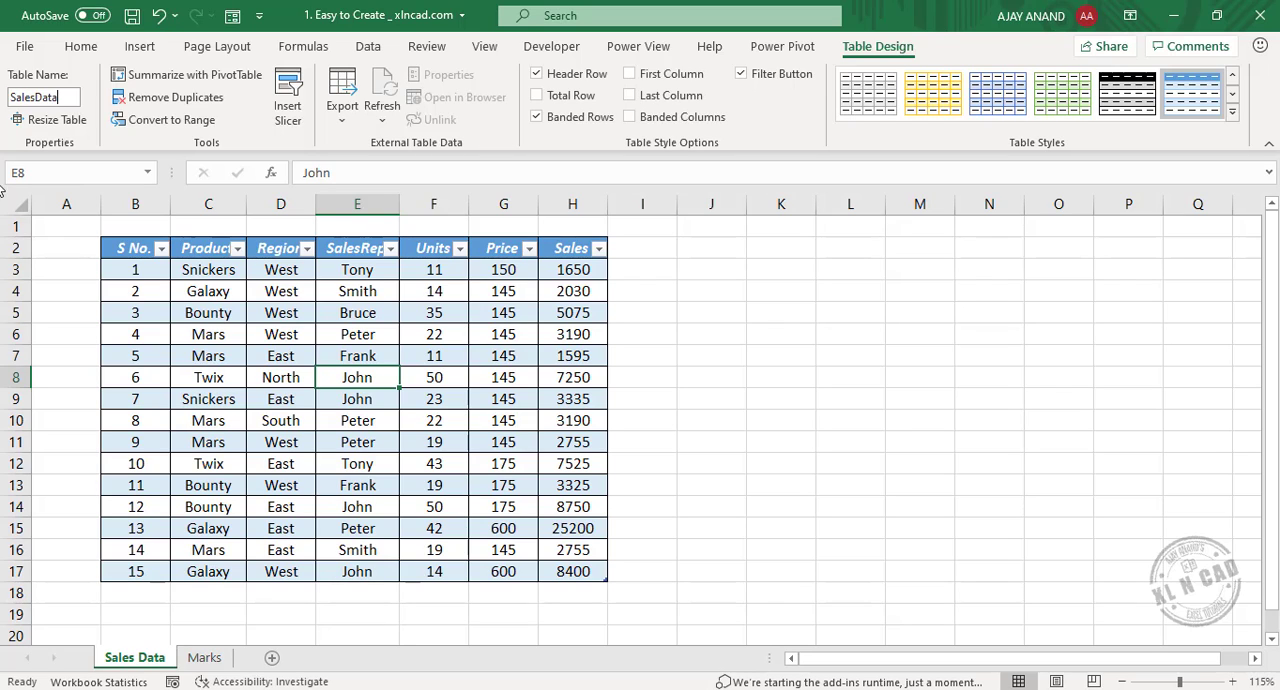
pyautogui.click(35, 97)
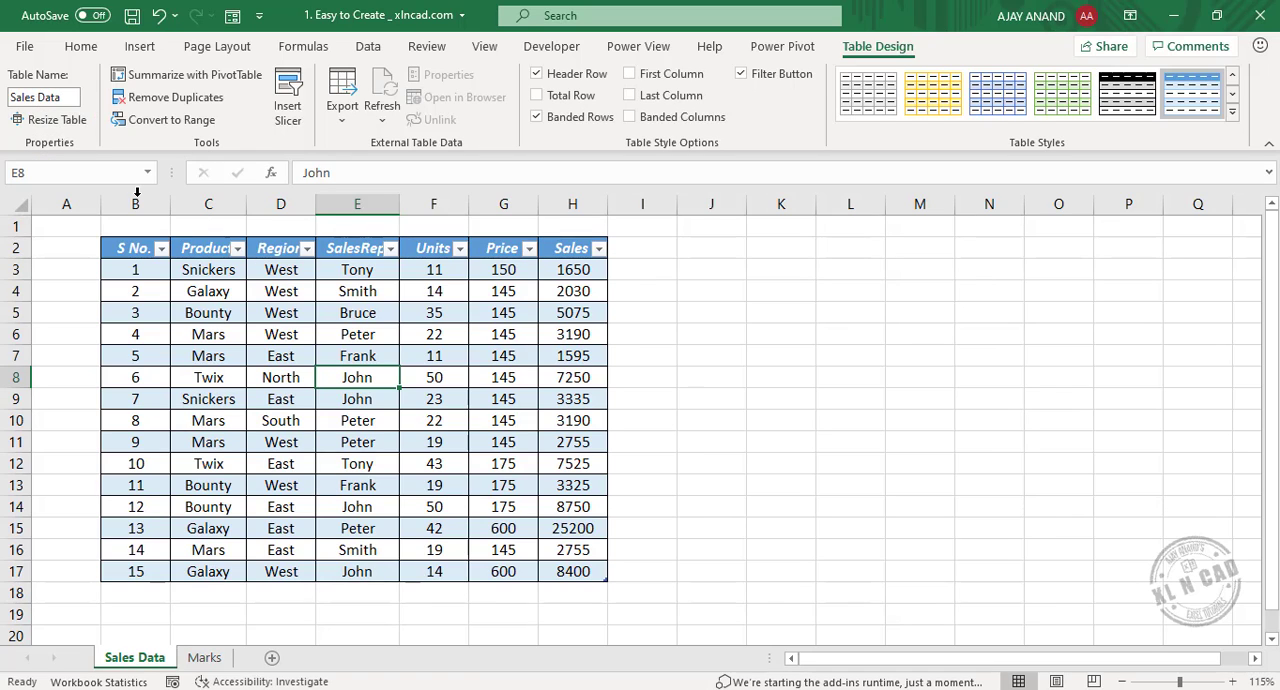
pyautogui.press('Return')
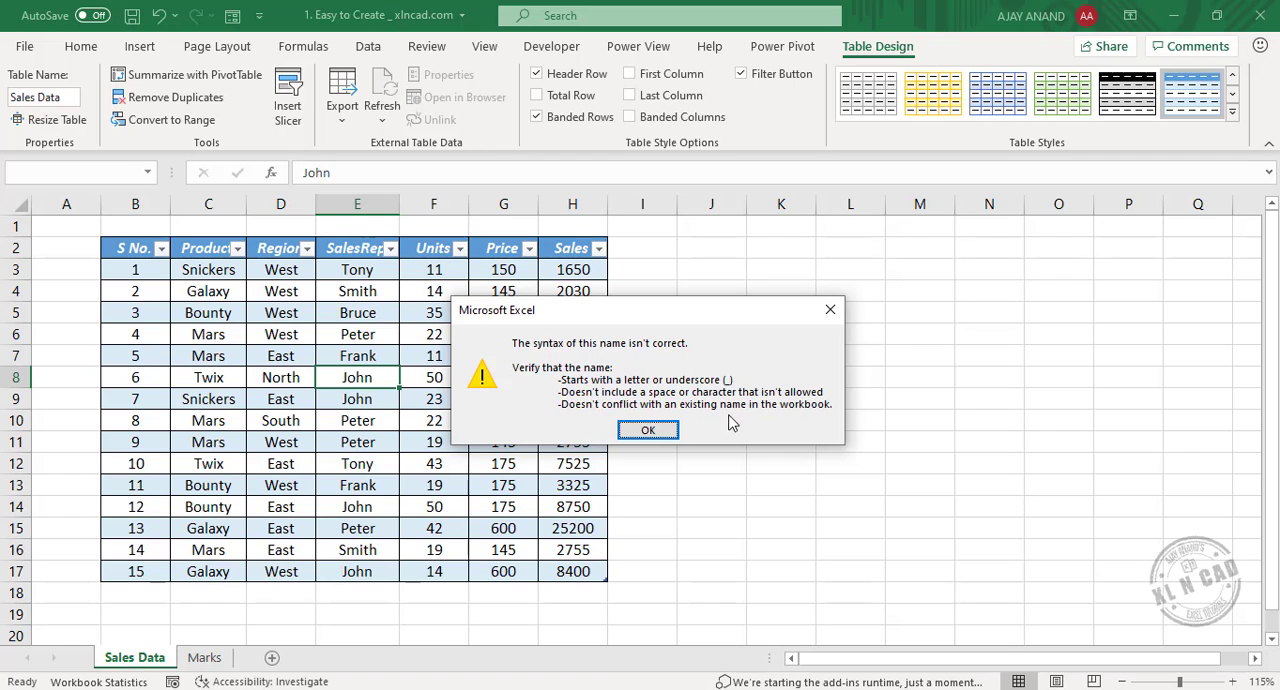
pyautogui.click(648, 431)
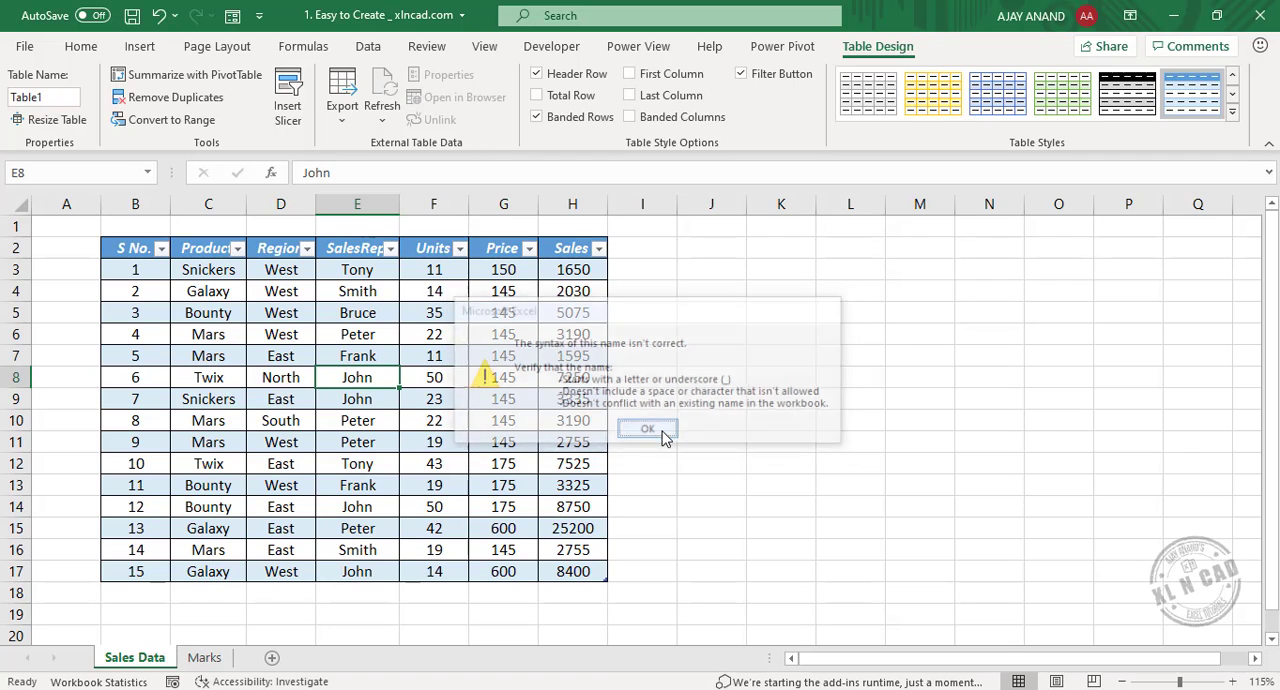
pyautogui.click(755, 305)
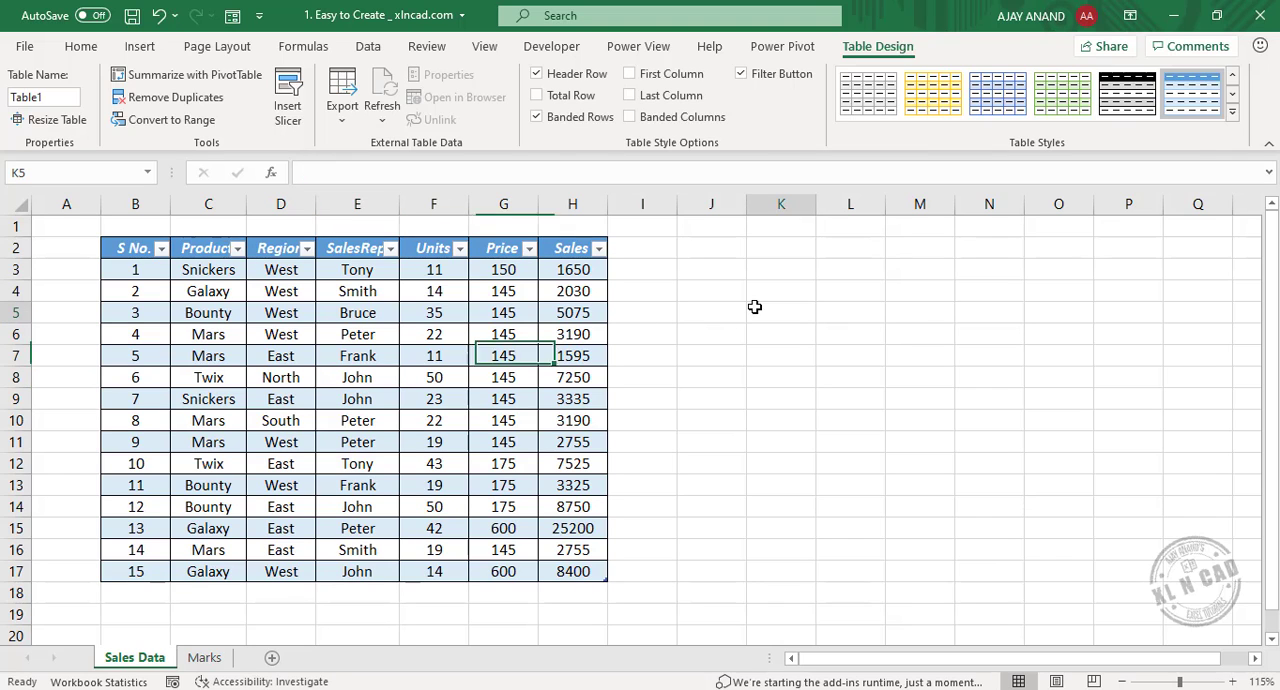
# Rename the table on the Sales Data sheet as SalesData, without a space.
pyautogui.click(383, 336)
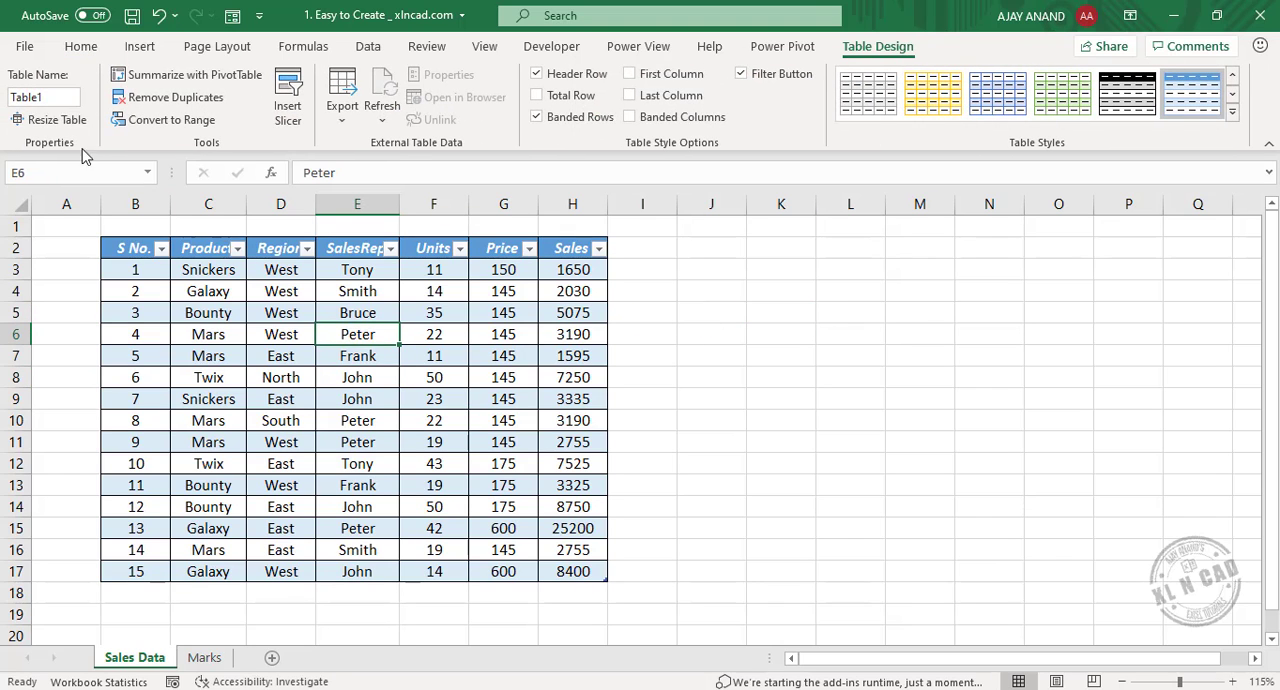
pyautogui.click(63, 100)
pyautogui.write('SalesData')
pyautogui.click(855, 333)
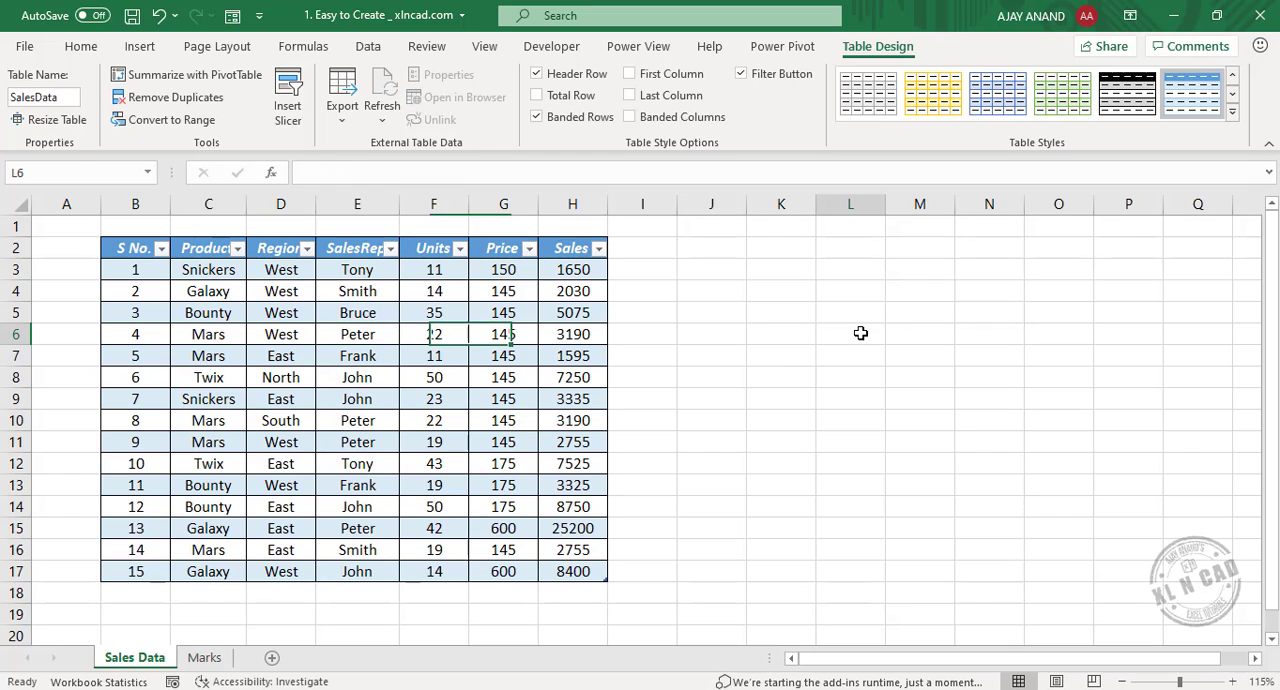
pyautogui.click(352, 334)
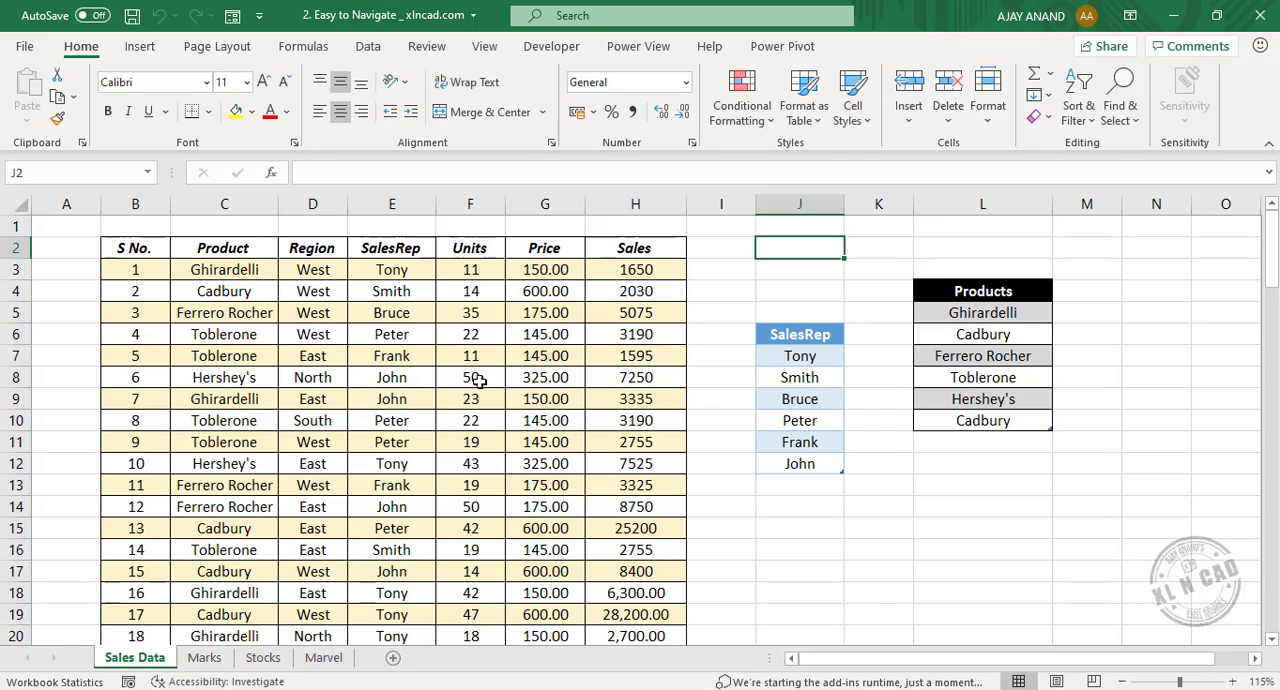
# Jump by name to the SalesRep, Products and SalesData tables on the Sales Data sheet of the Easy to Navigate workbook.
pyautogui.click(148, 173)
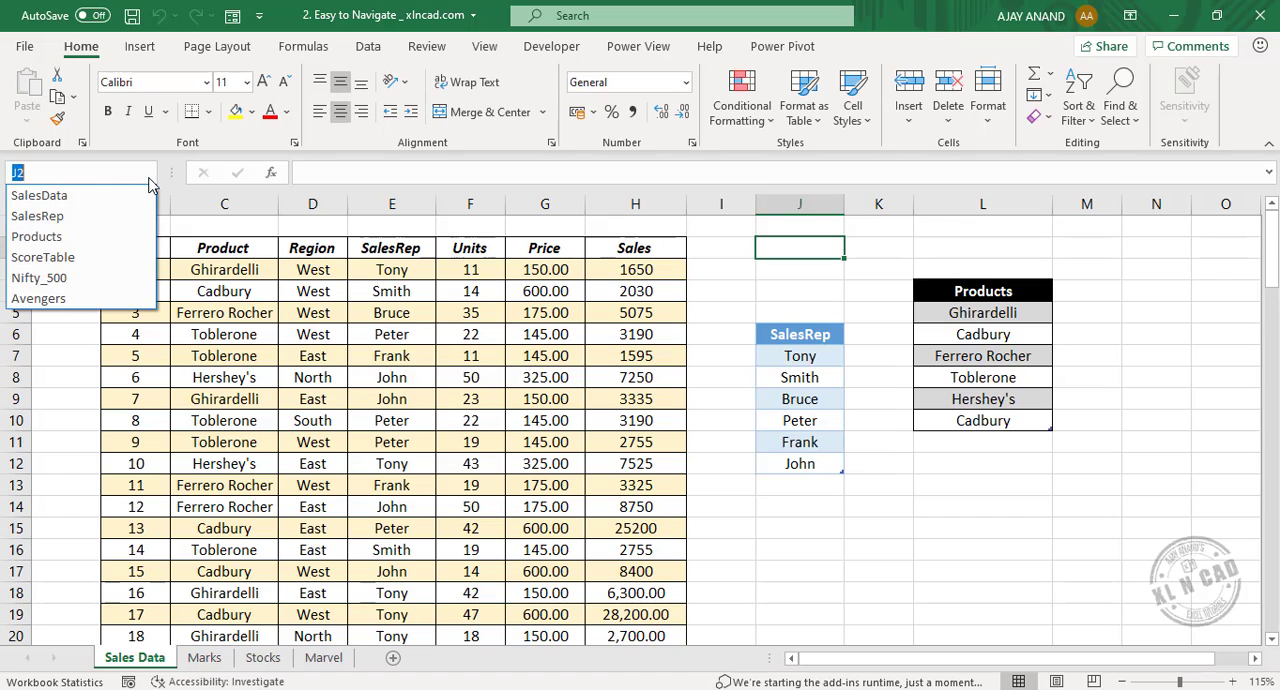
pyautogui.click(88, 217)
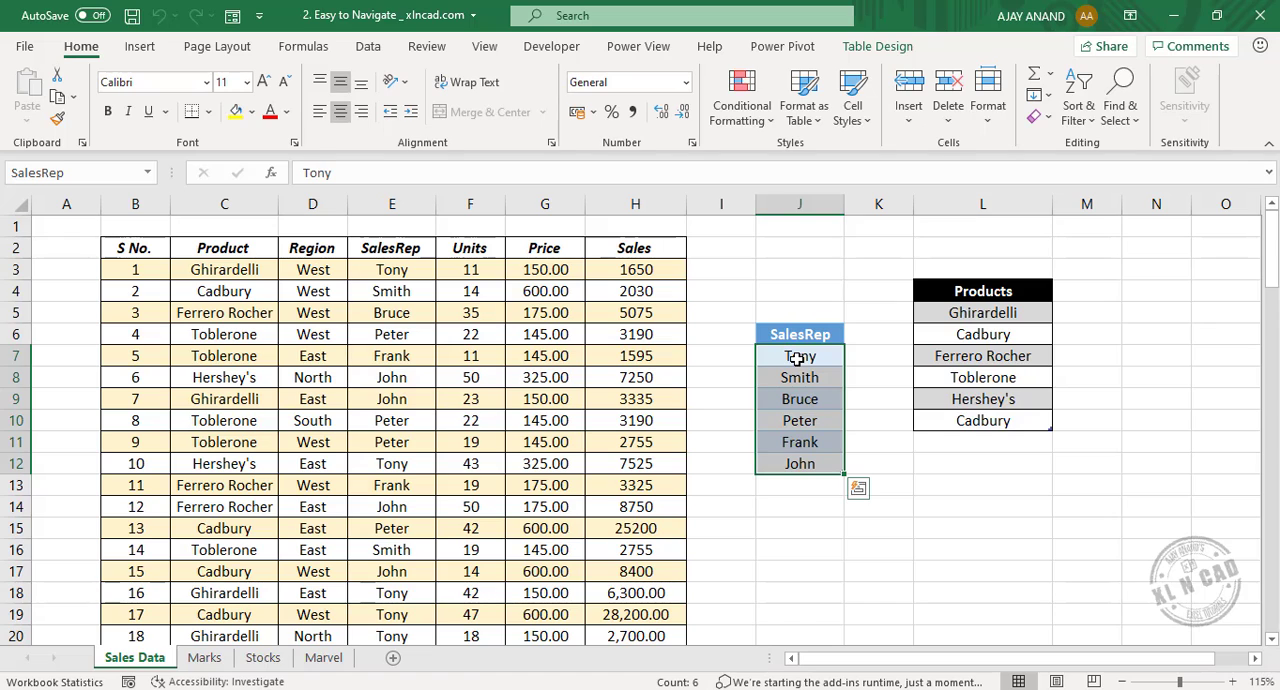
pyautogui.click(148, 173)
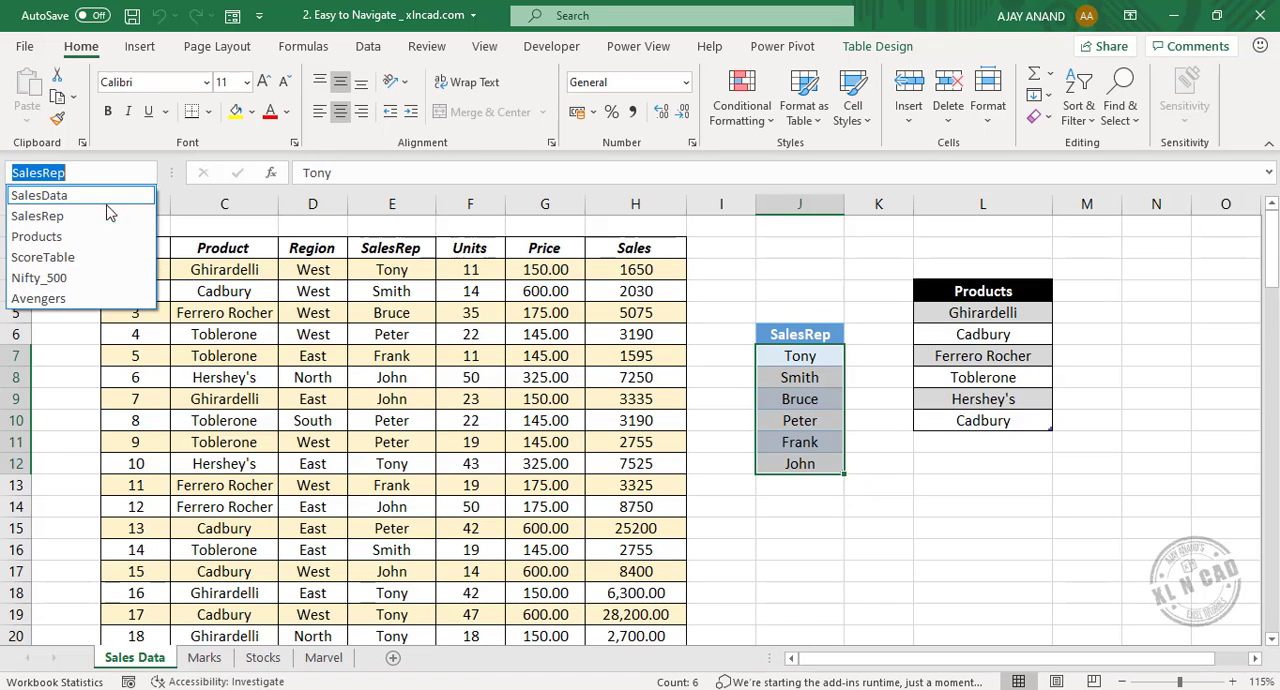
pyautogui.click(103, 236)
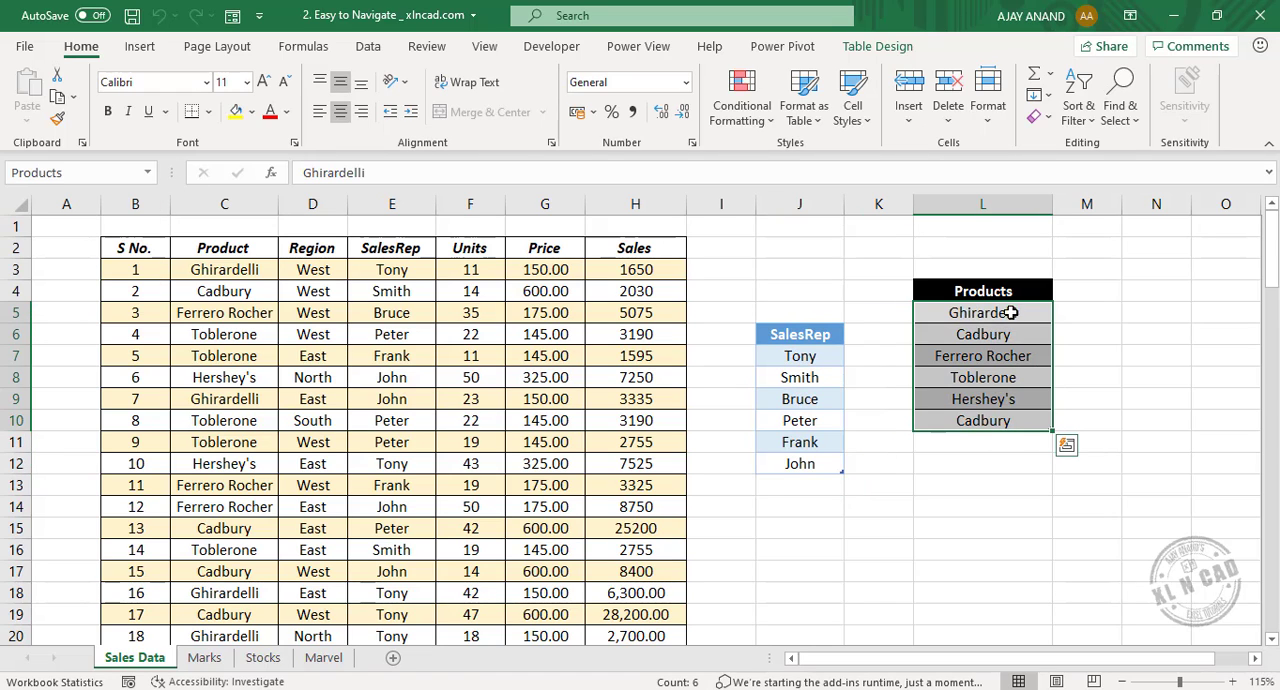
pyautogui.click(148, 173)
pyautogui.click(72, 196)
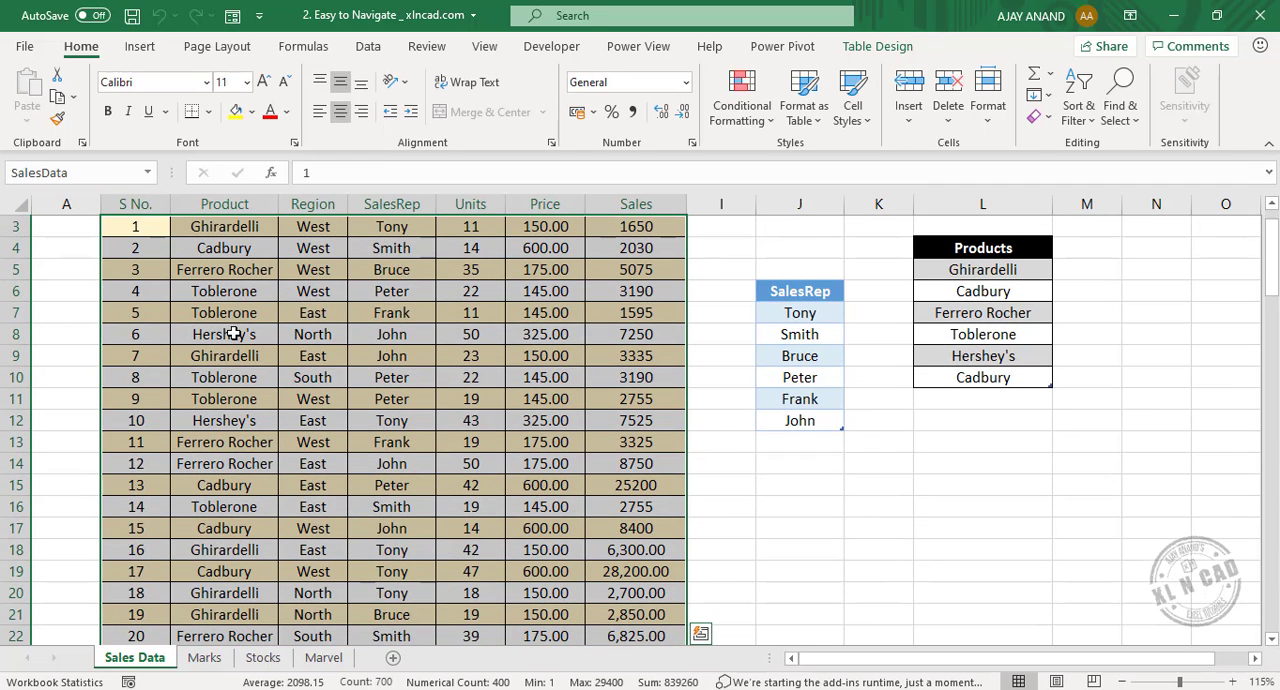
# Jump by name to the Nifty_500, ScoreTable and Avengers tables on the other sheets.
pyautogui.click(148, 173)
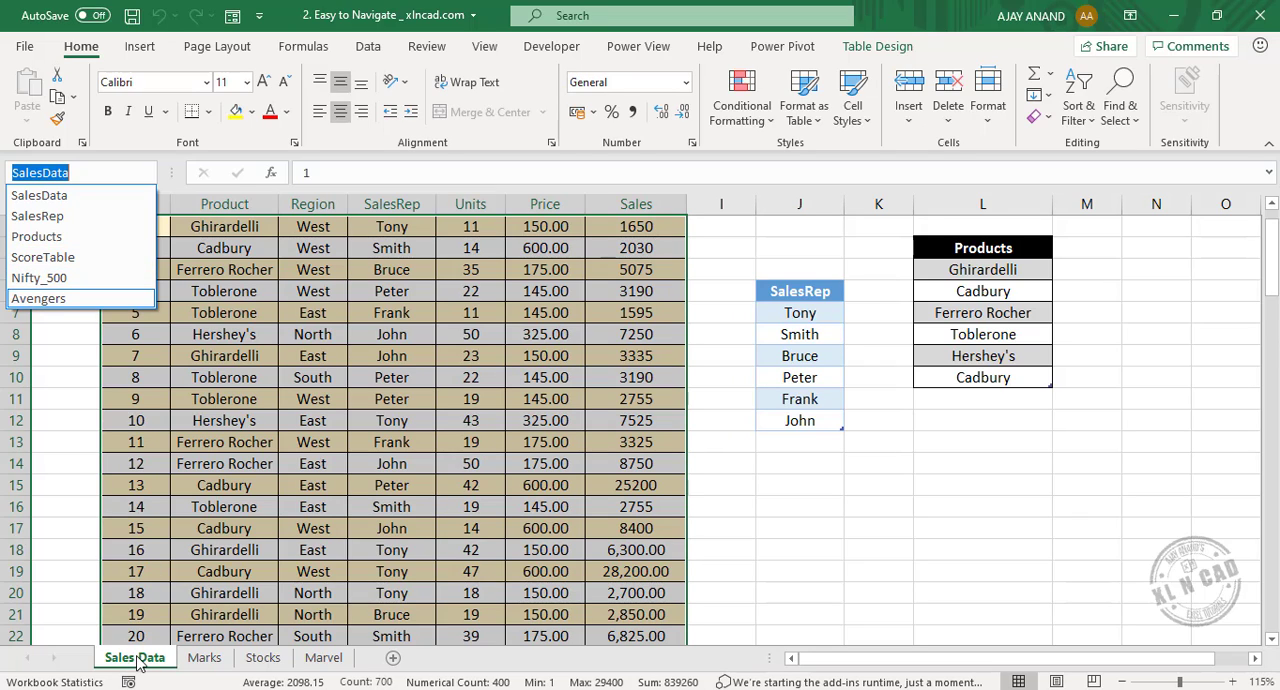
pyautogui.click(55, 282)
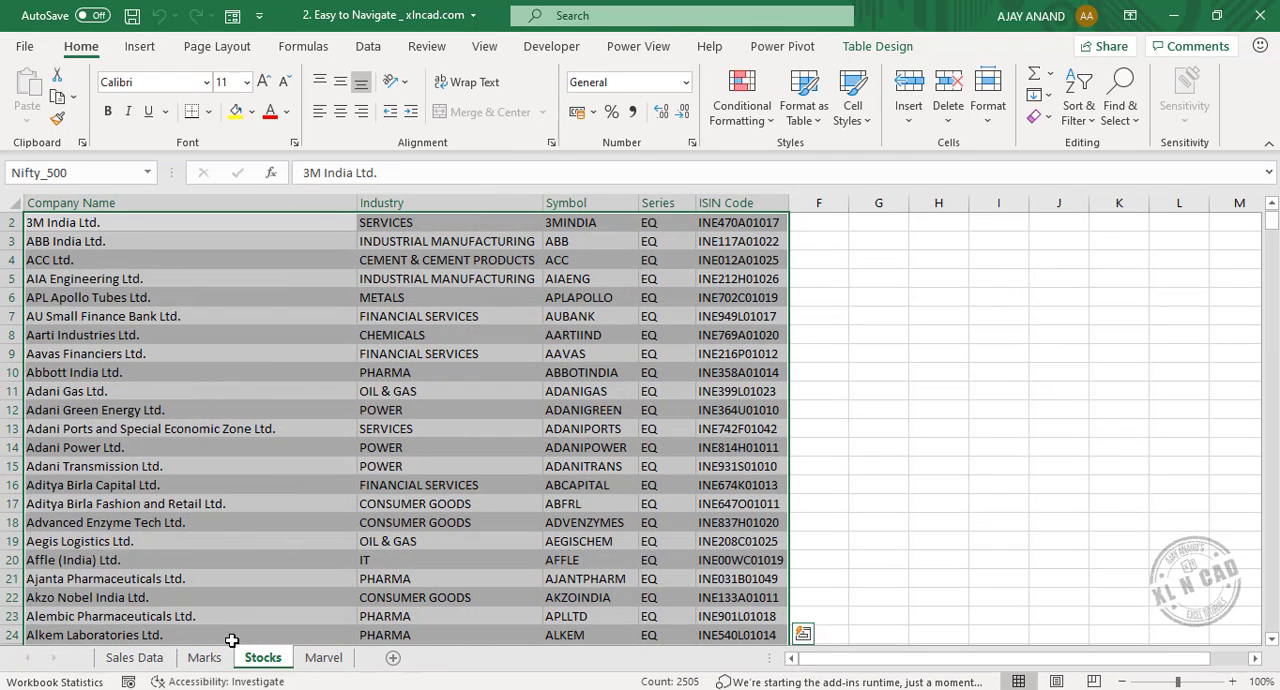
pyautogui.click(147, 173)
pyautogui.click(86, 257)
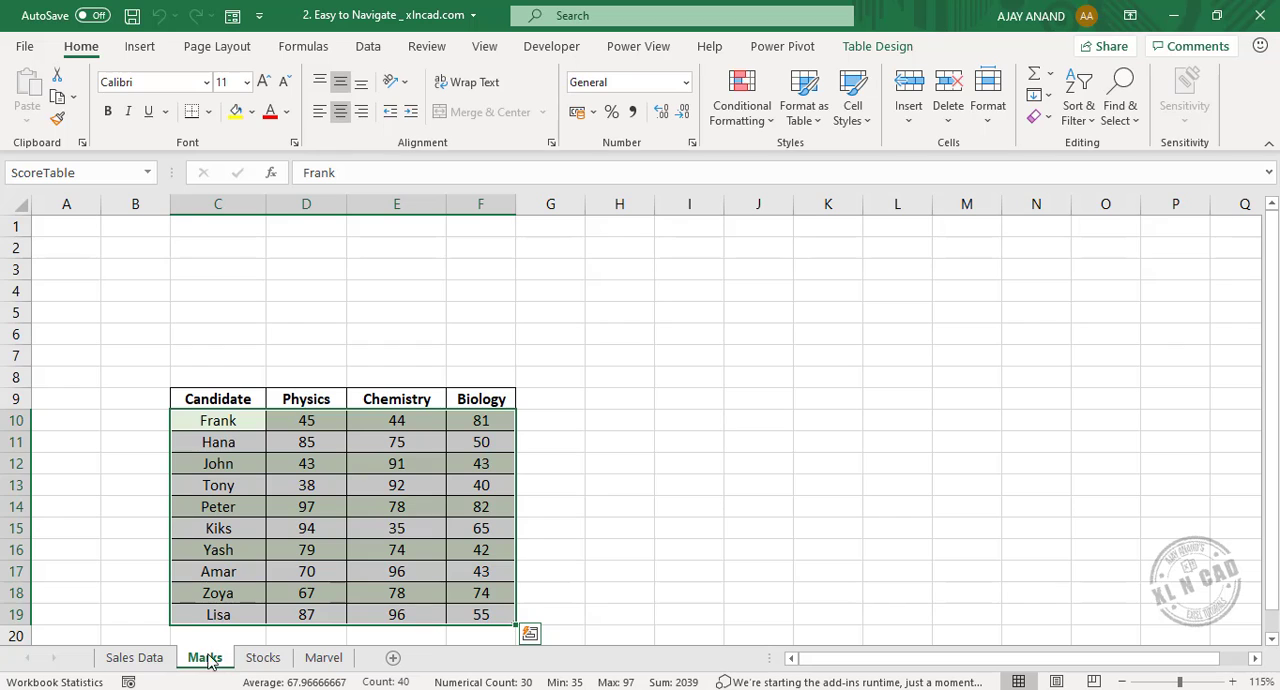
pyautogui.click(146, 175)
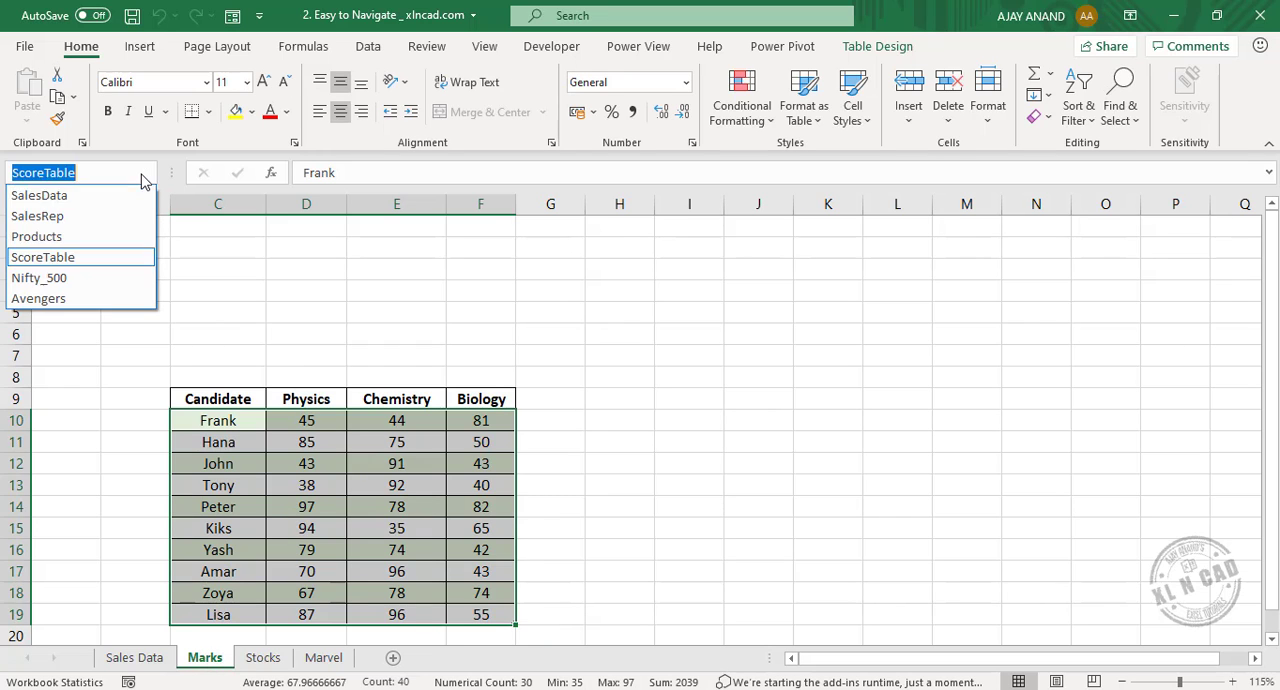
pyautogui.click(104, 295)
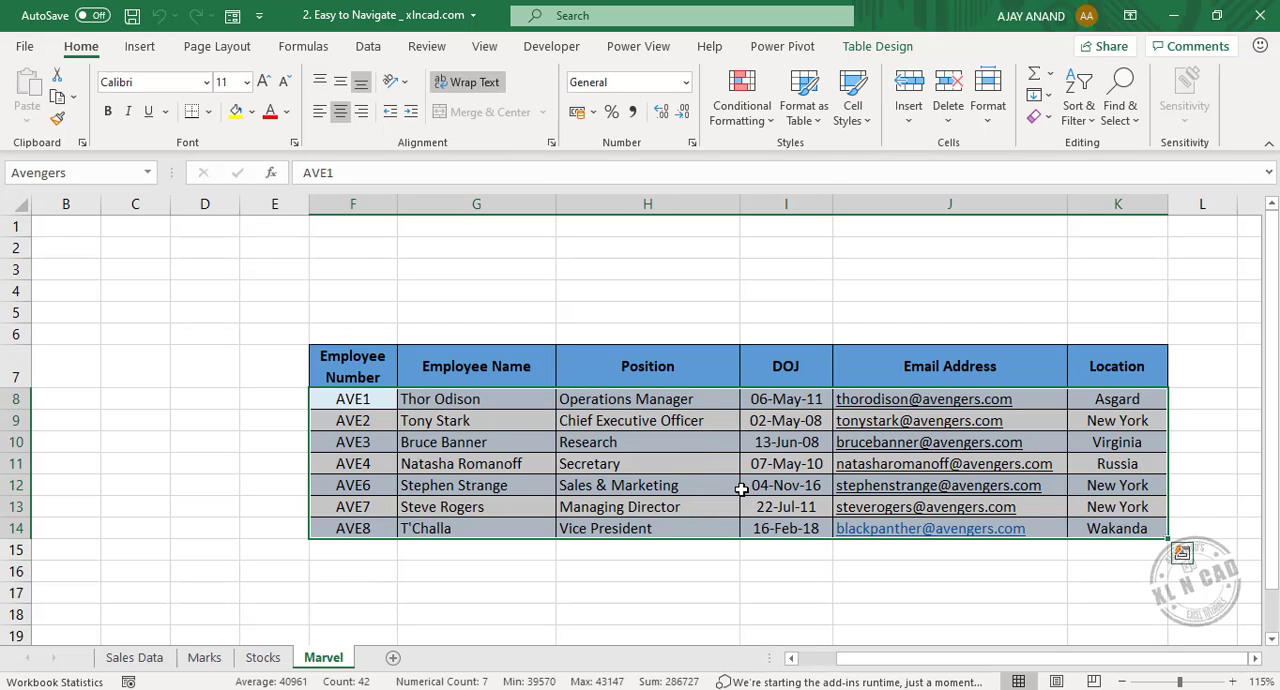
# Jump to the Products table with the Go To command.
pyautogui.press('F5')
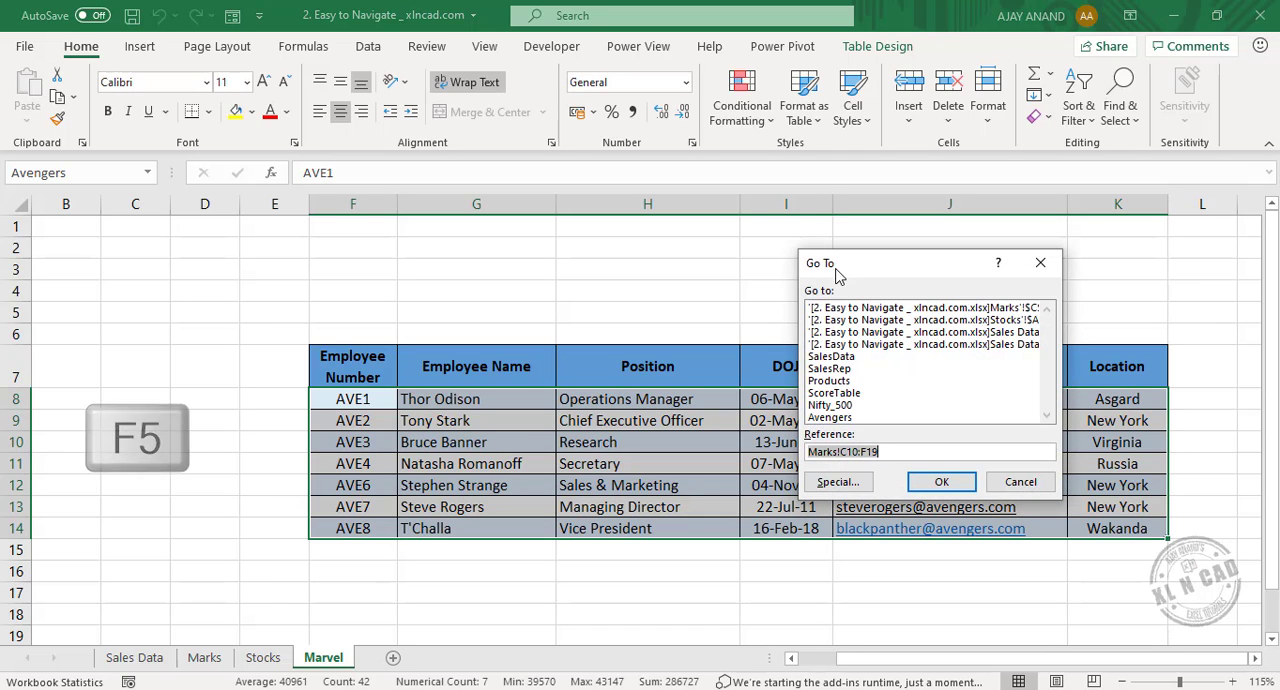
pyautogui.doubleClick(833, 383)
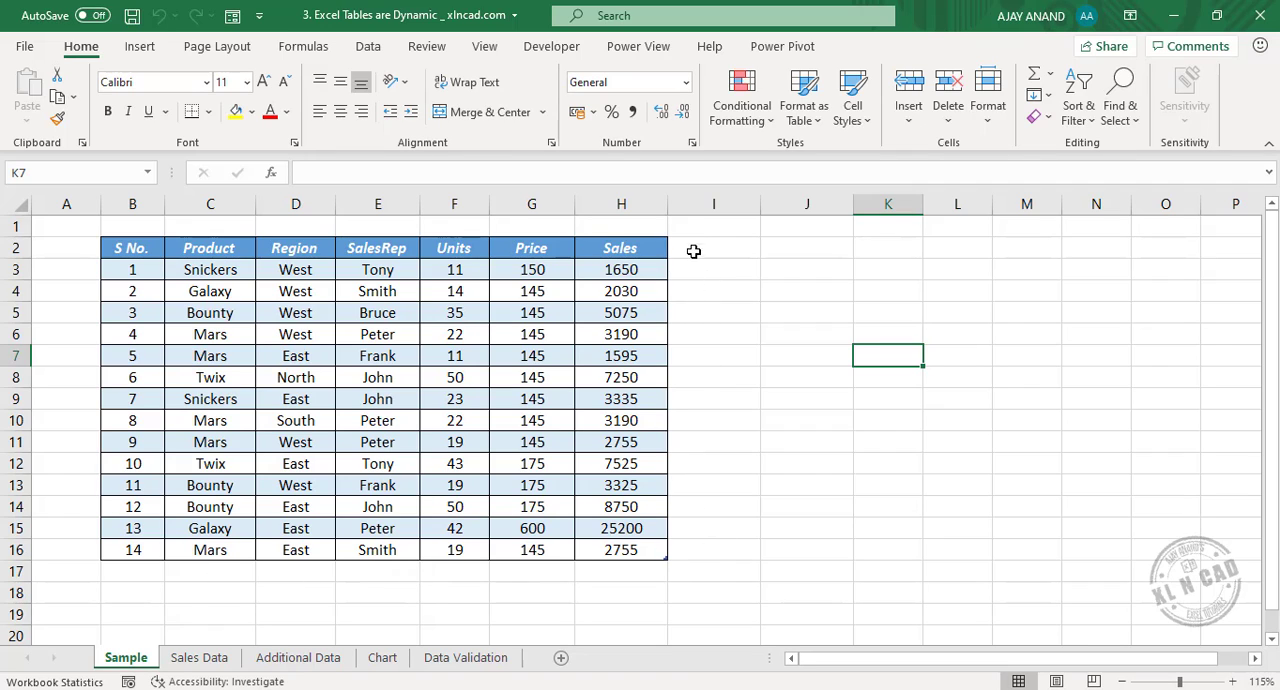
# Add a Percentage column to the table on the Sample sheet by entering that header in I2, directly beside Sales.
pyautogui.doubleClick(693, 251)
pyautogui.write('P')
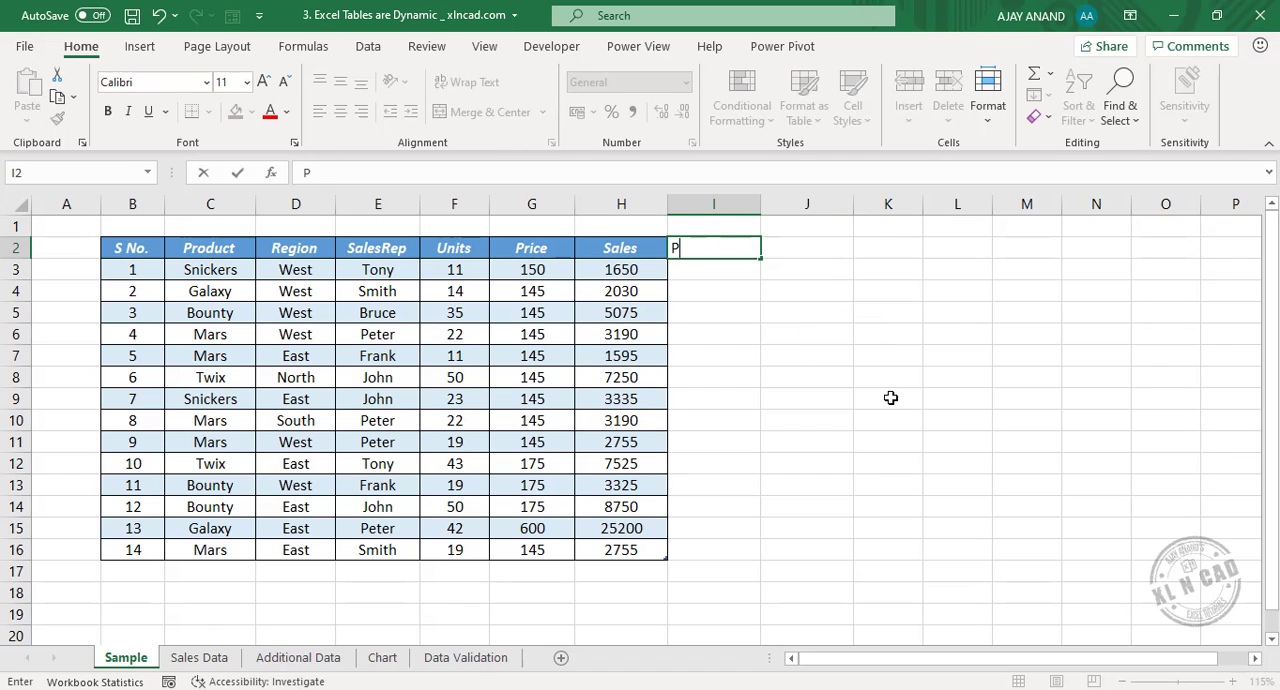
pyautogui.write('erce')
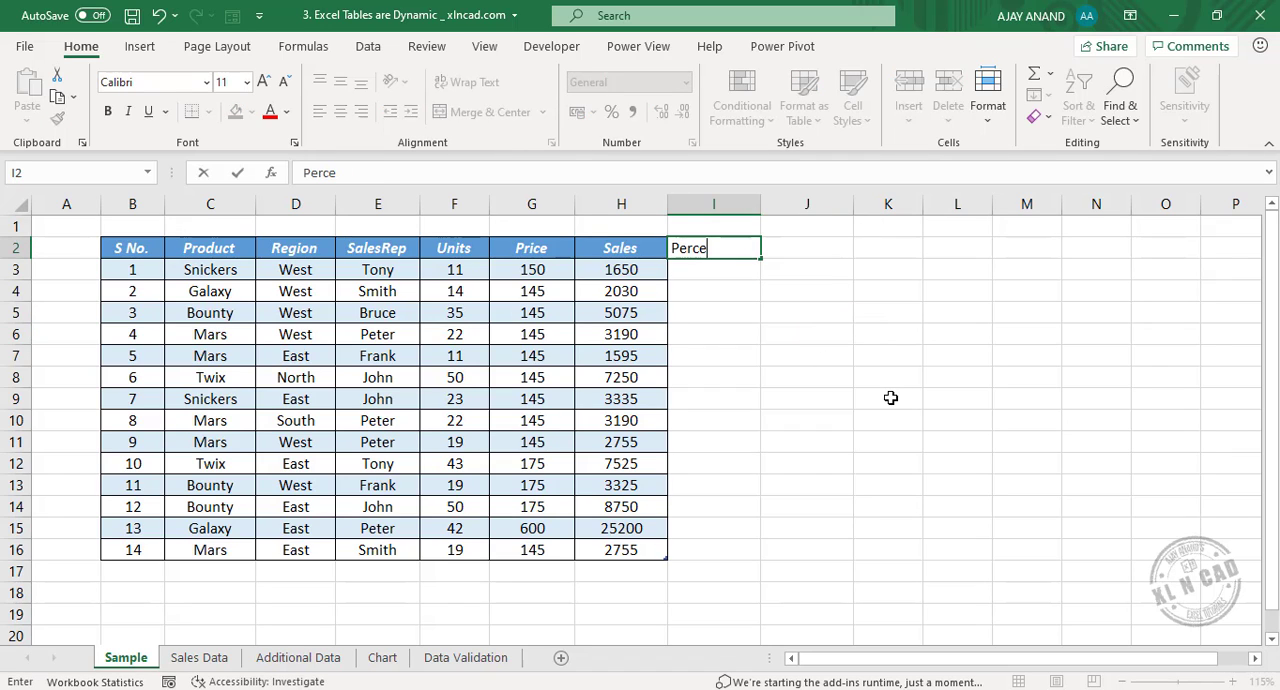
pyautogui.write('mtage')
pyautogui.press('Return')
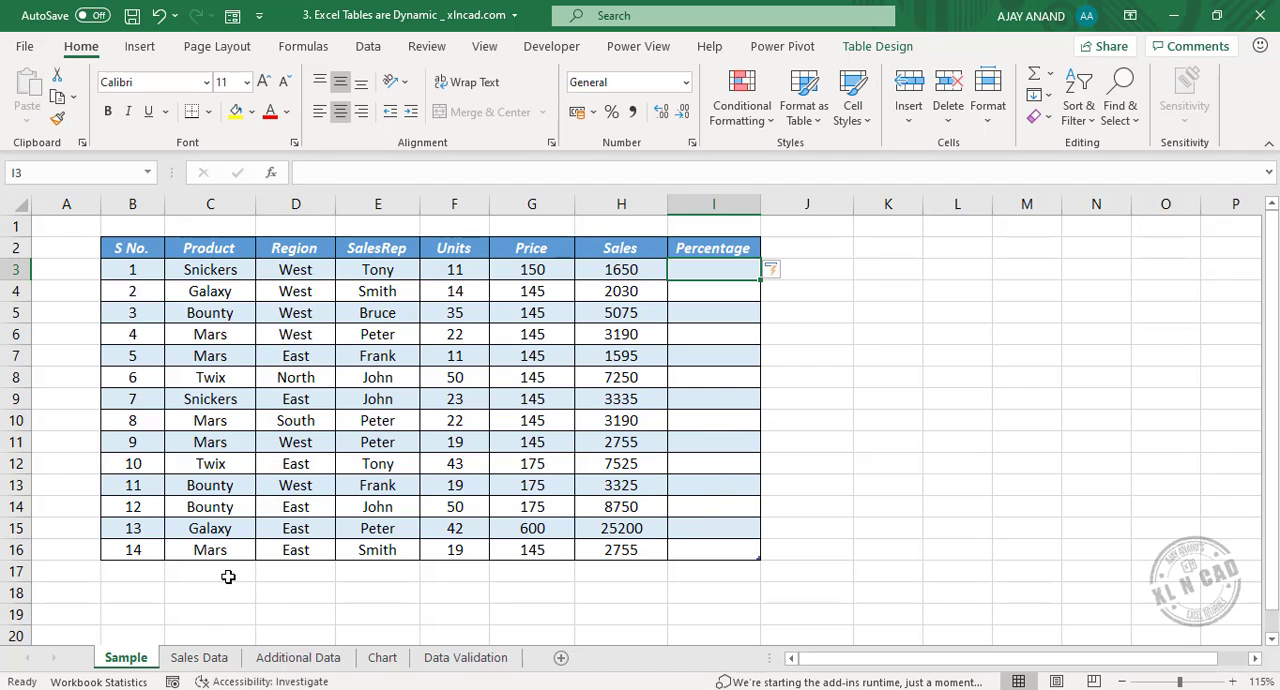
# Add a row to the table by entering Galaxy in C17, directly below the last Product entry.
pyautogui.doubleClick(227, 575)
pyautogui.write('Ga')
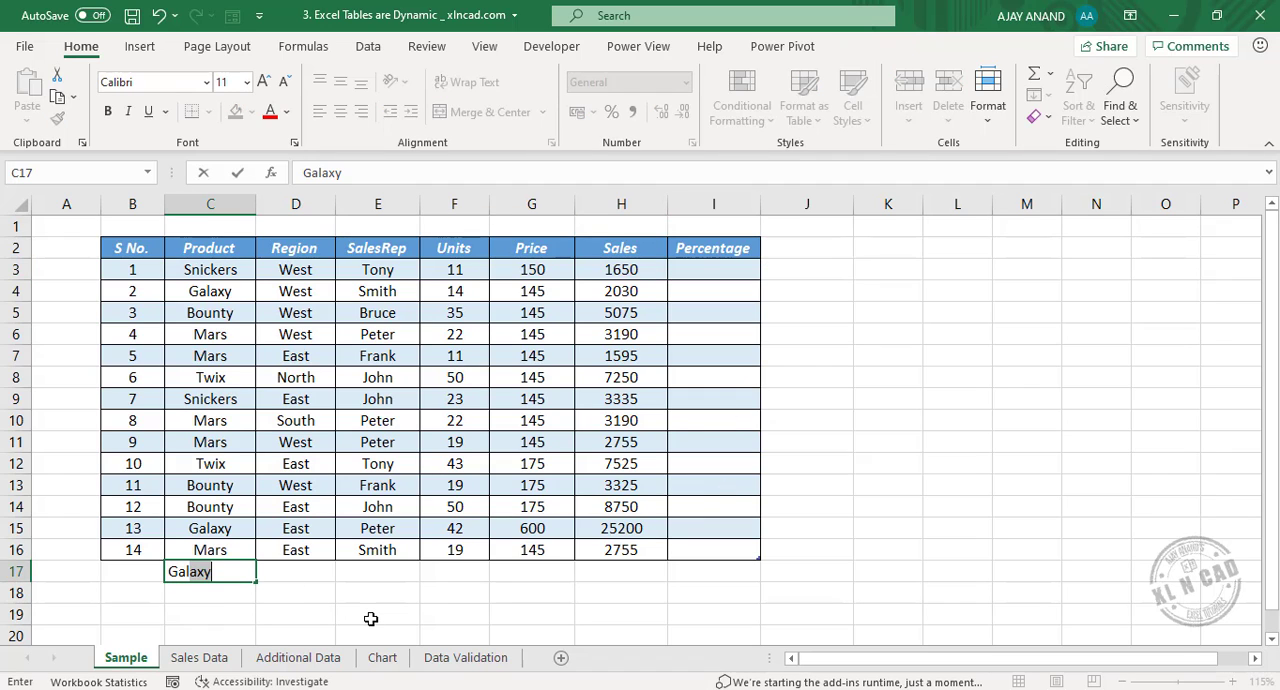
pyautogui.press('Return')
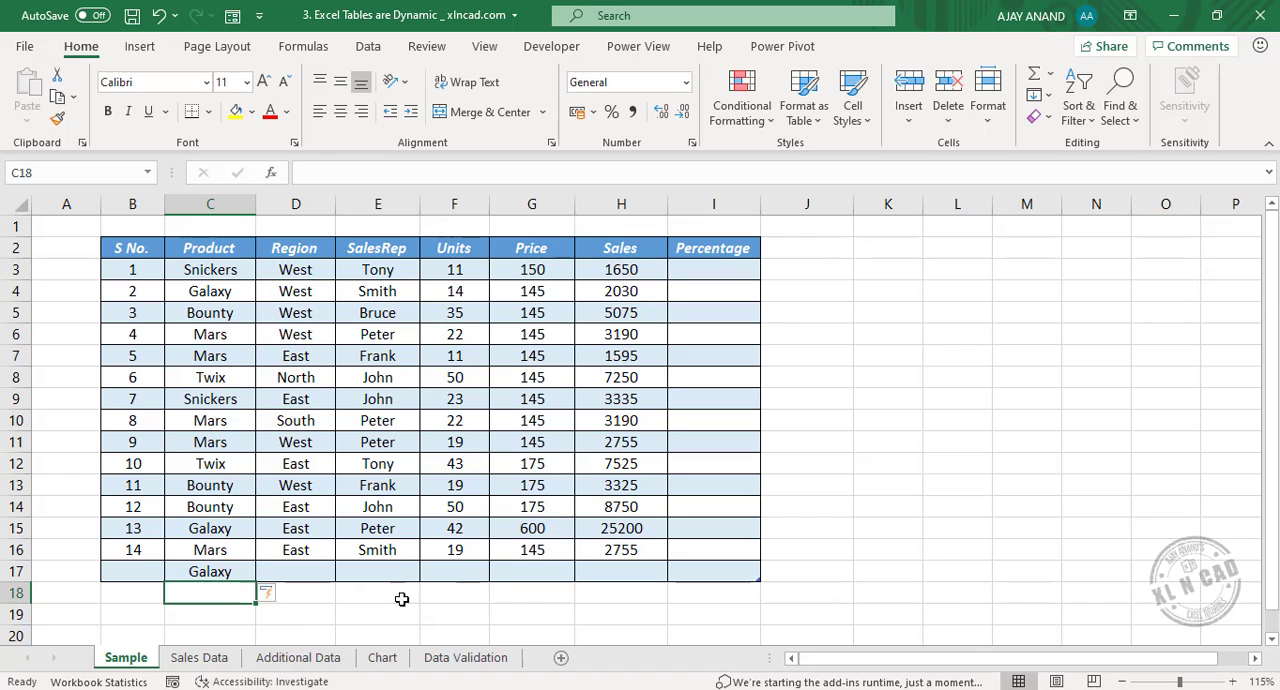
# Examine the product and sales rep entries in the data range of the Sales Data sheet.
pyautogui.click(205, 657)
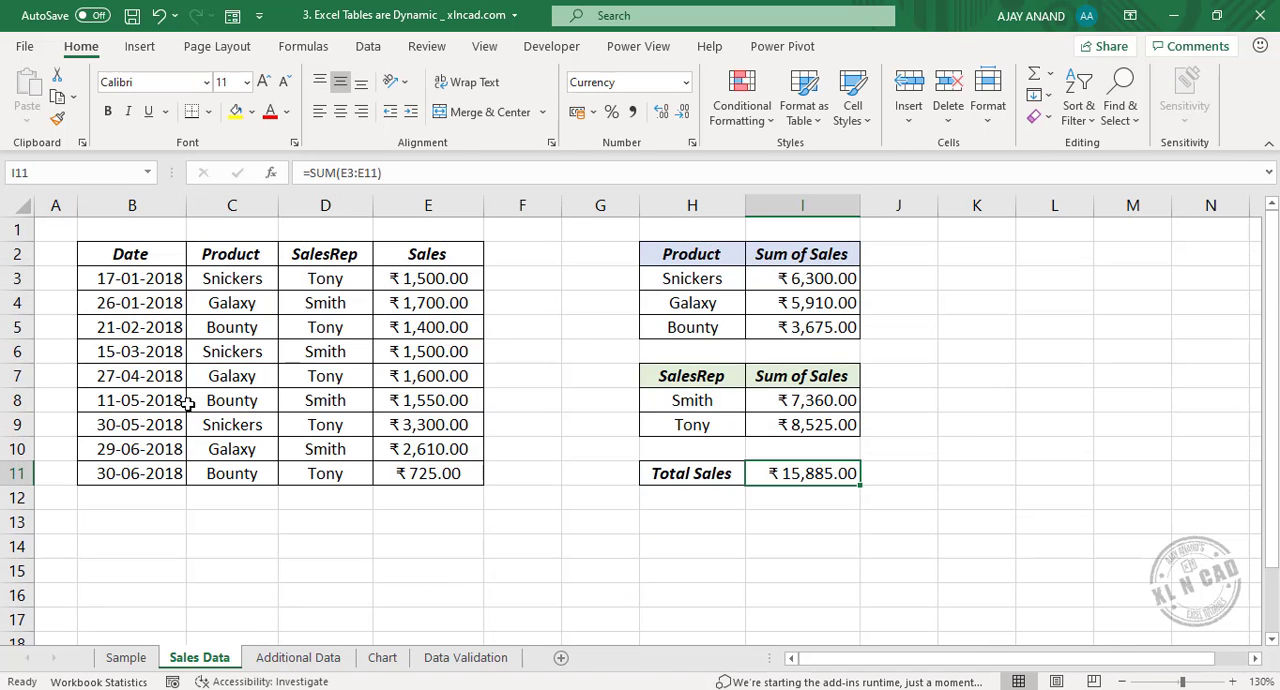
pyautogui.click(248, 279)
pyautogui.click(249, 301)
pyautogui.click(249, 329)
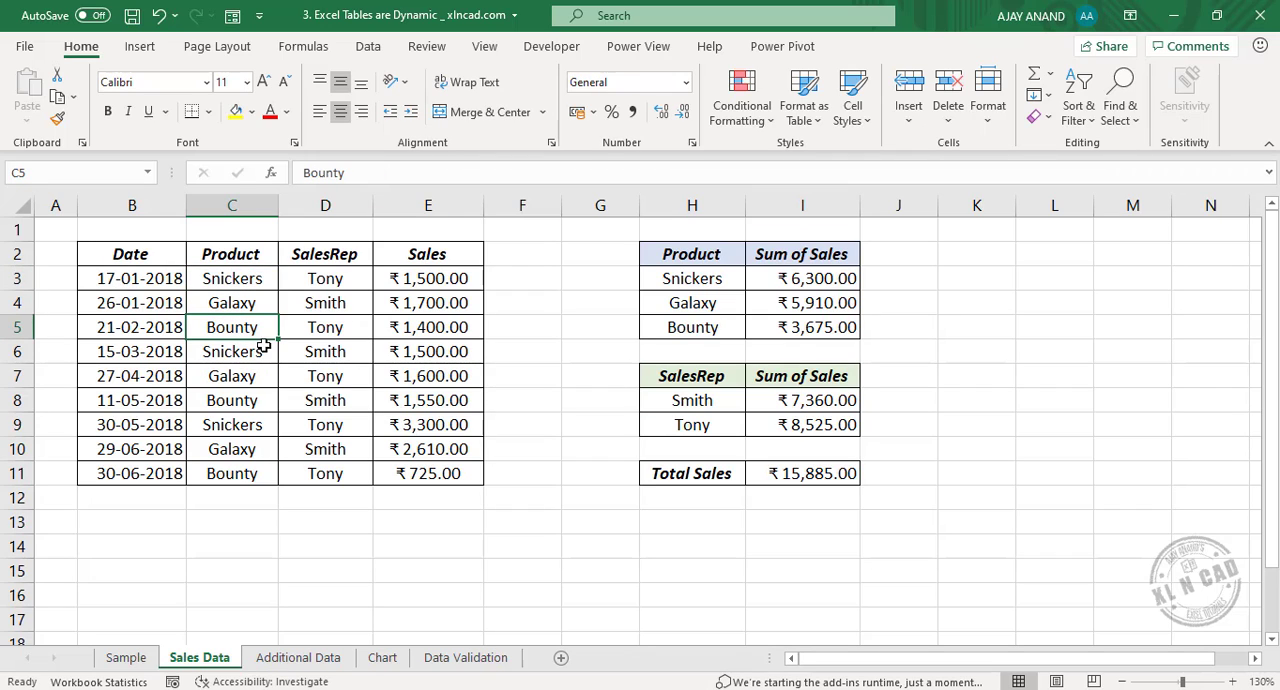
pyautogui.click(350, 280)
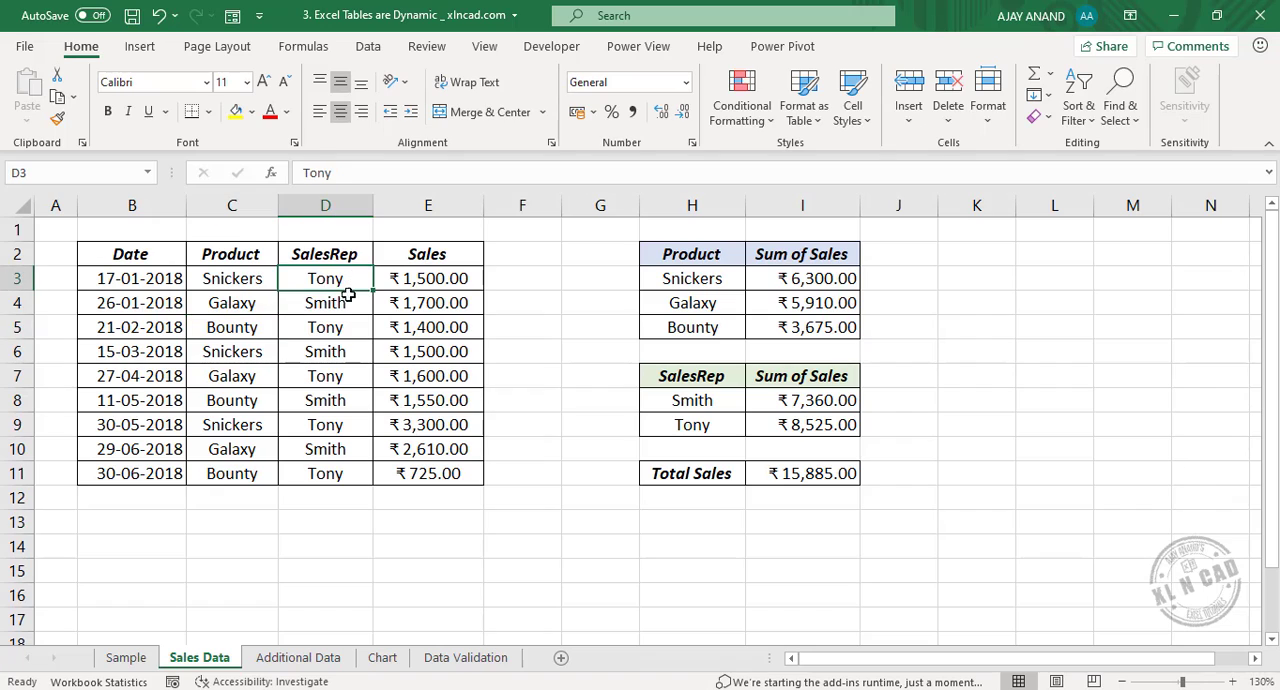
pyautogui.click(322, 300)
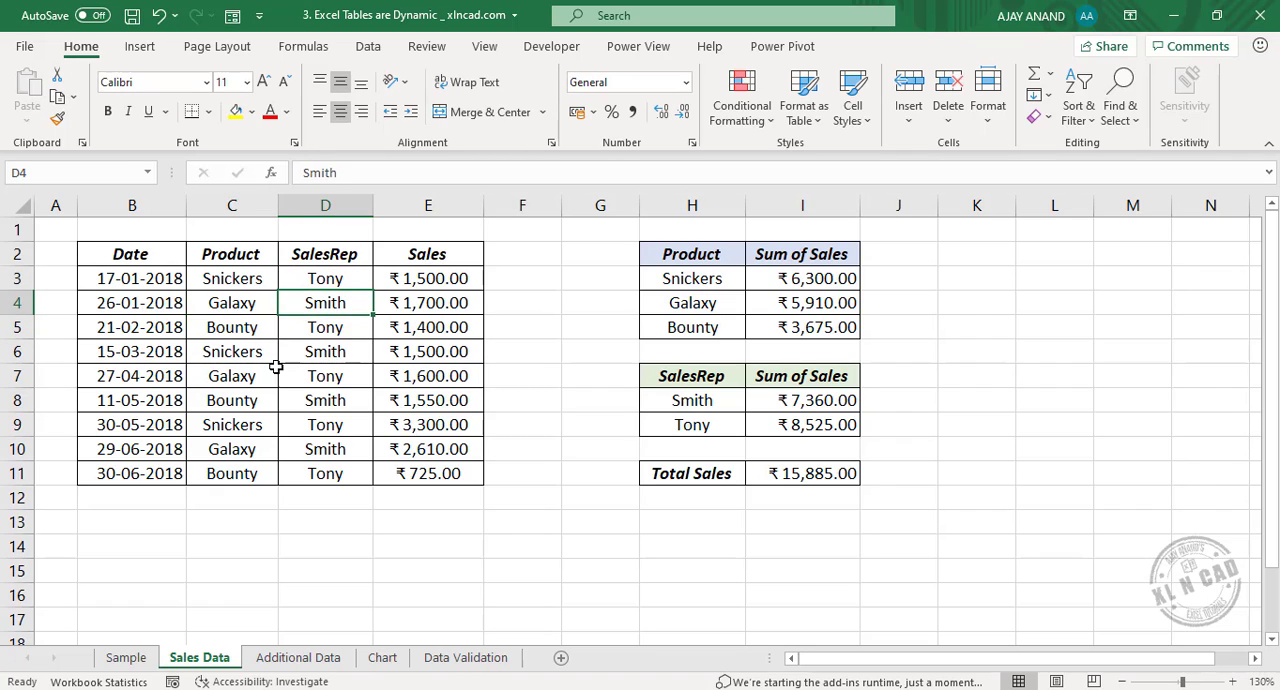
# Examine the product summary's SUMIF formula for Snickers and highlight the Snickers rows it adds up in the data range.
pyautogui.click(801, 279)
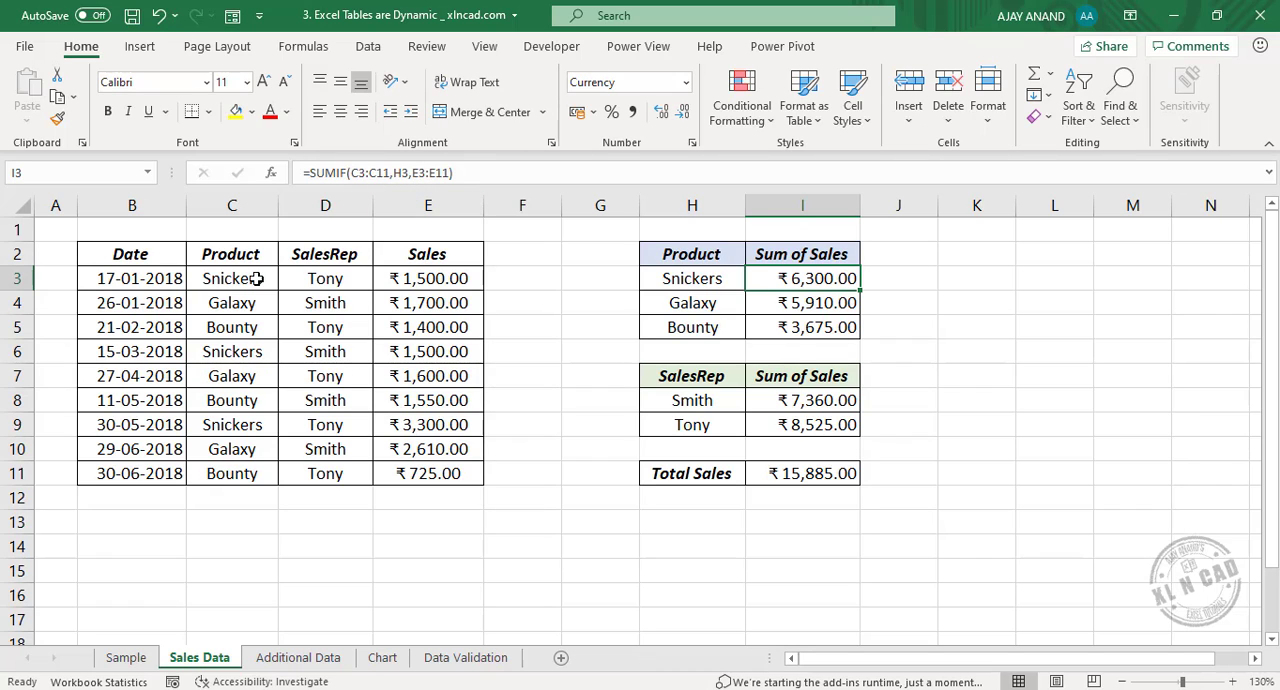
pyautogui.click(707, 276)
pyautogui.click(708, 302)
pyautogui.click(710, 327)
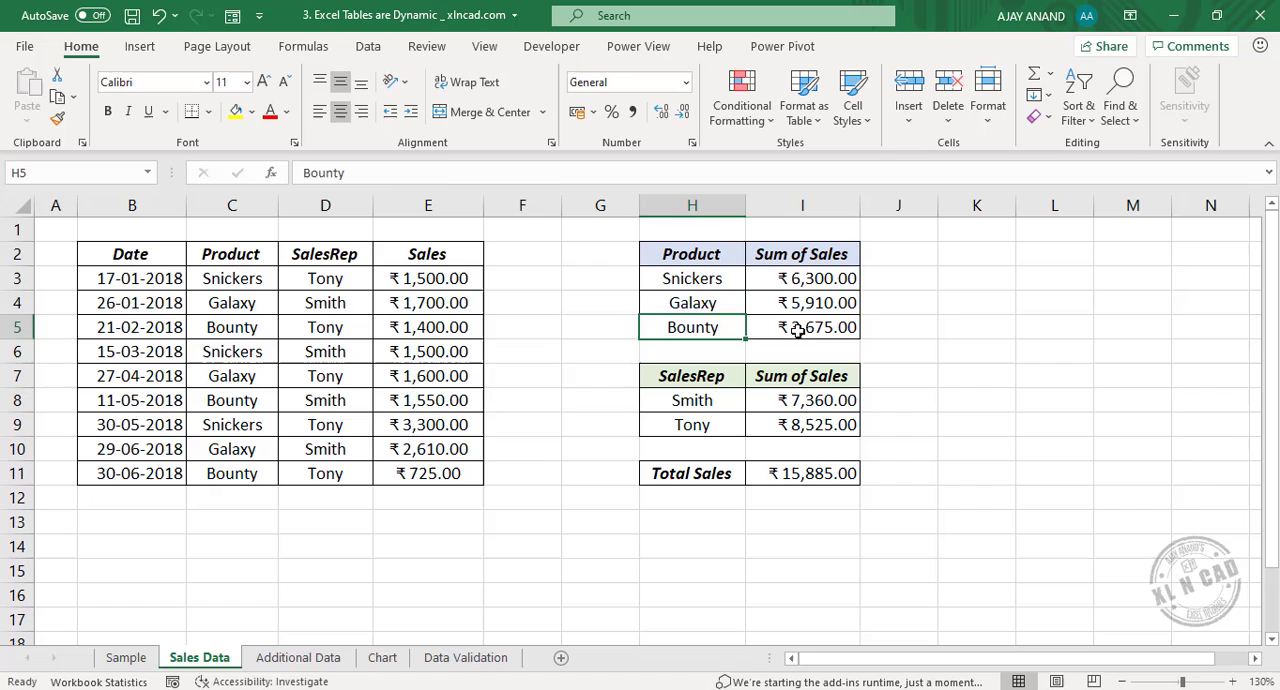
pyautogui.click(812, 279)
pyautogui.moveTo(231, 278); pyautogui.dragTo(428, 278)
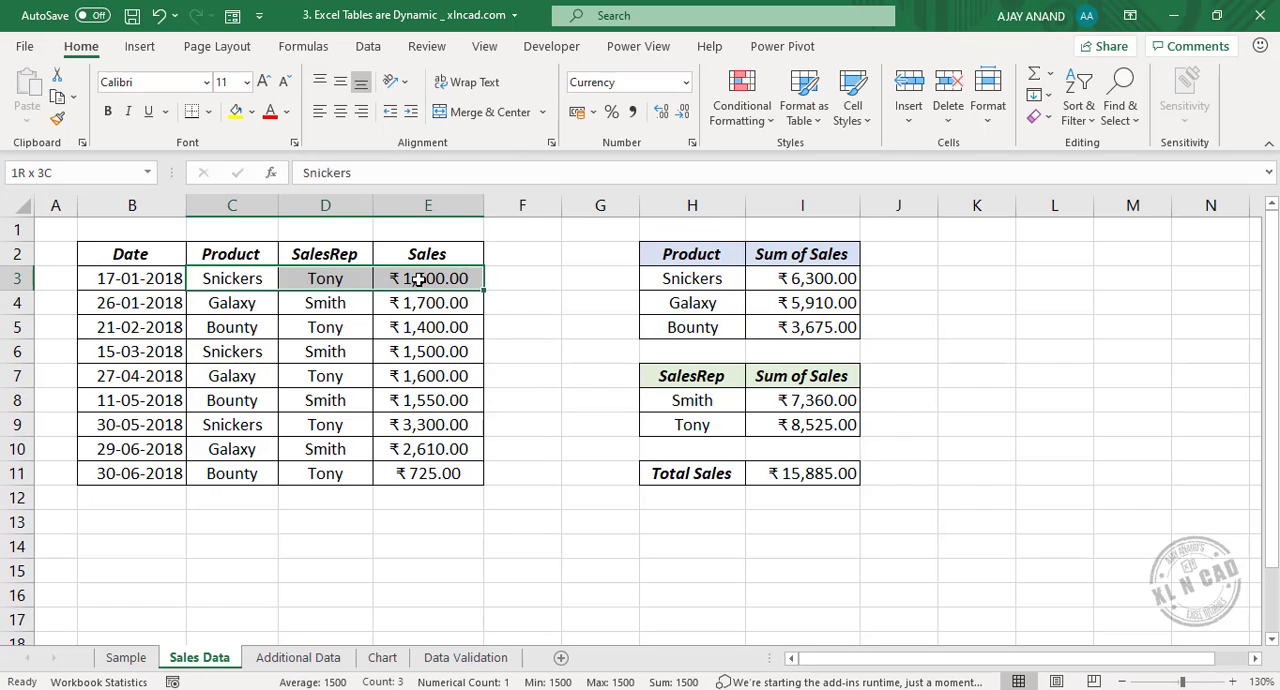
pyautogui.moveTo(232, 355); pyautogui.dragTo(463, 354)
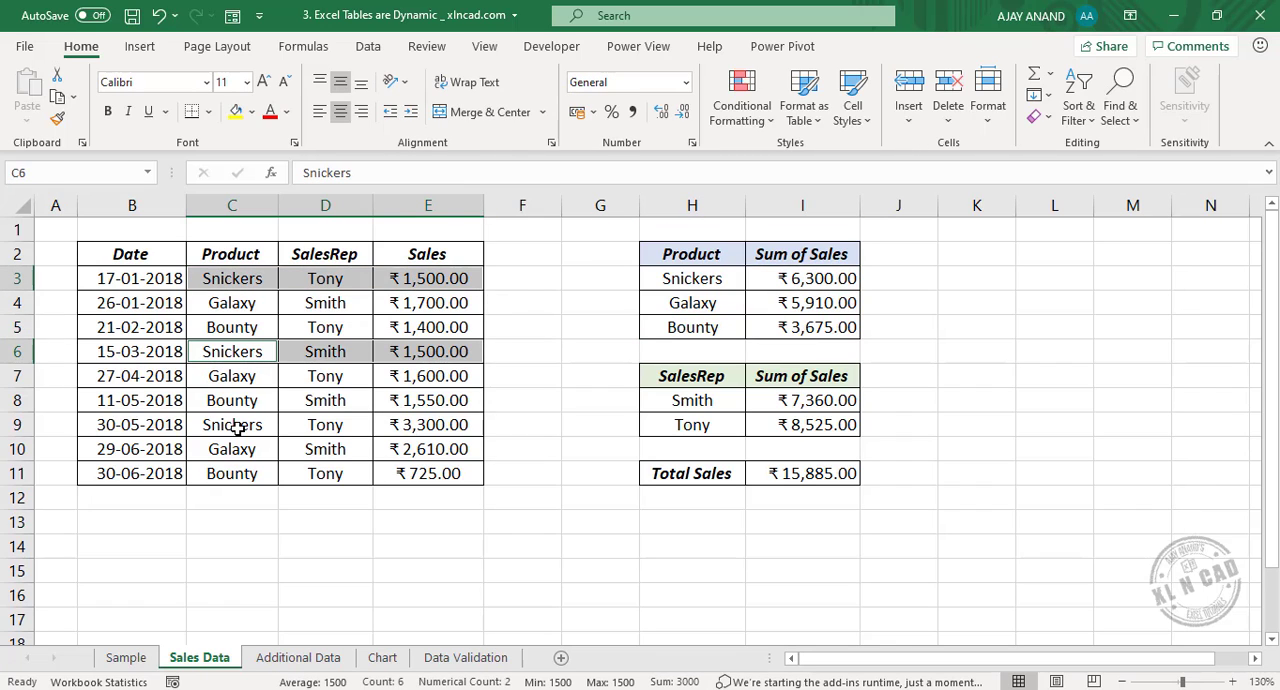
pyautogui.moveTo(236, 428); pyautogui.dragTo(424, 428)
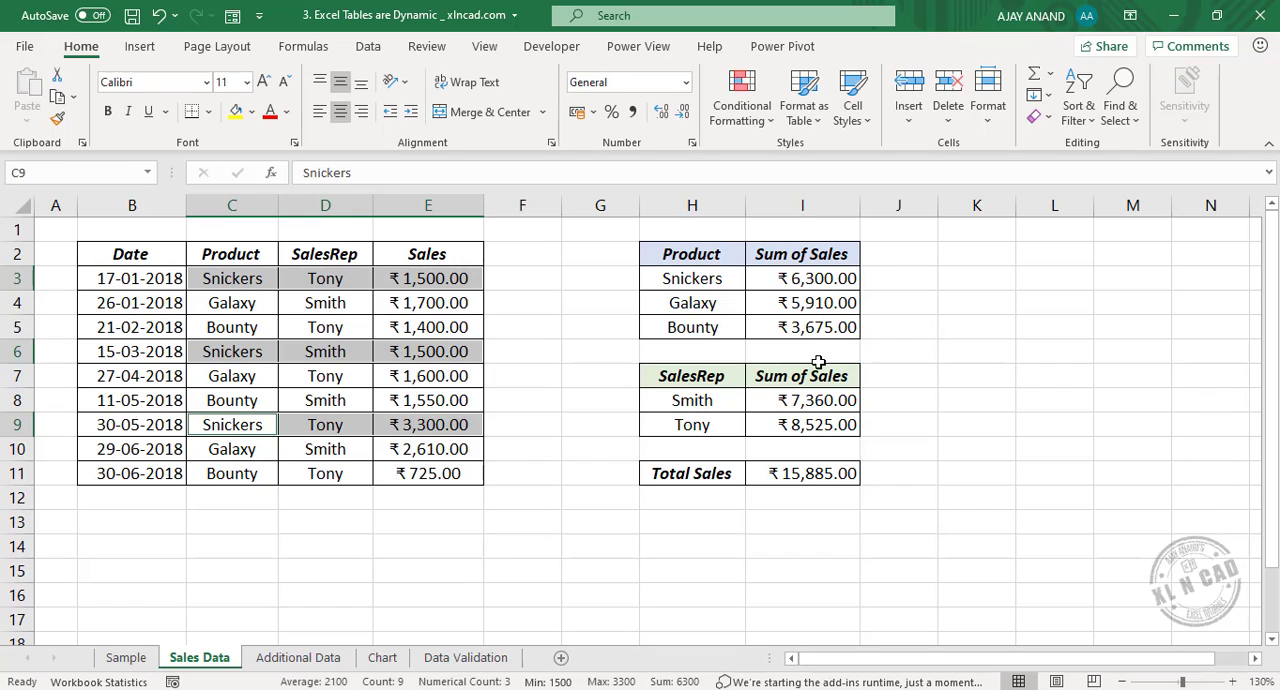
# Examine the ranges referenced by the two sales rep SUMIF formulas in I8:I9 and the Total Sales formula in I11.
pyautogui.click(808, 405)
pyautogui.doubleClick(756, 405)
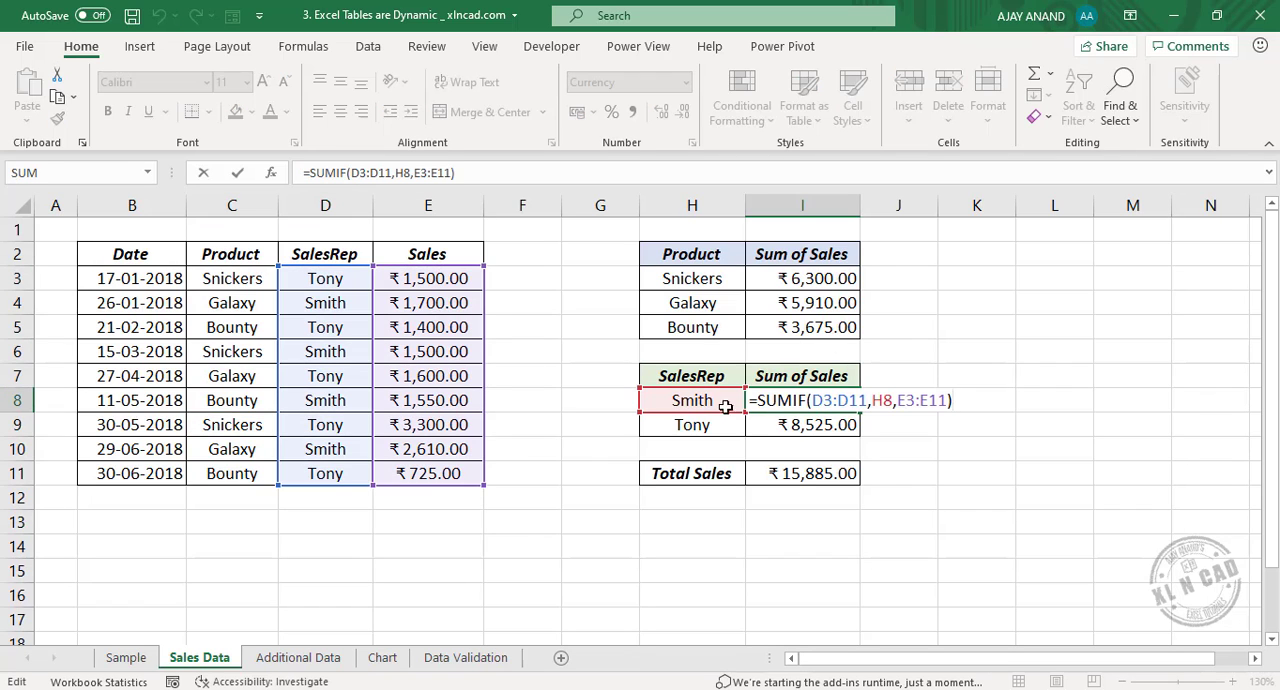
pyautogui.press('Escape')
pyautogui.click(829, 424)
pyautogui.doubleClick(829, 424)
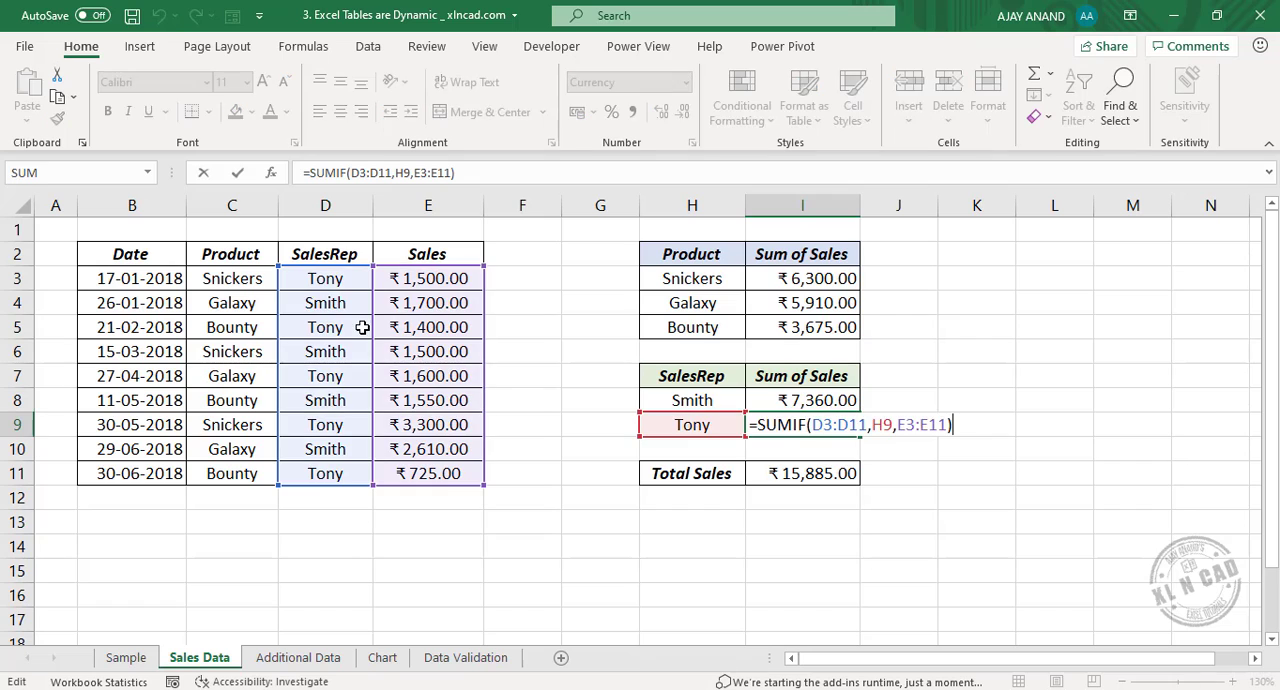
pyautogui.press('Escape')
pyautogui.click(830, 476)
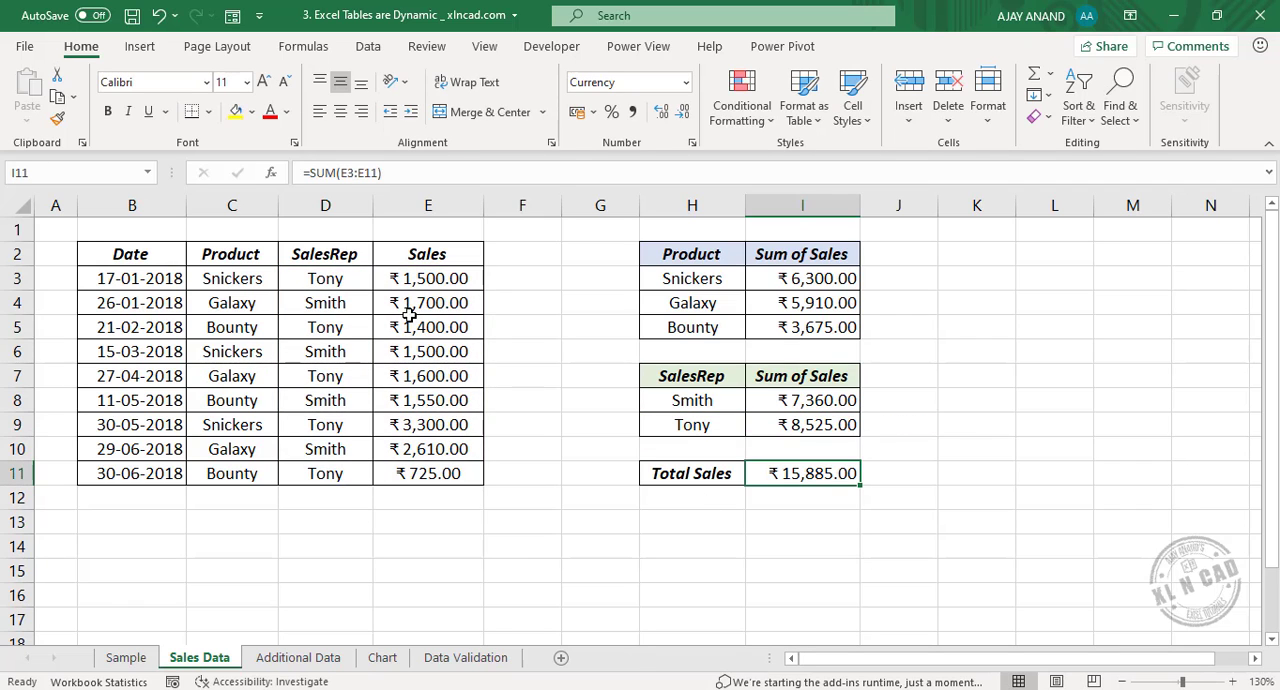
pyautogui.press('F2')
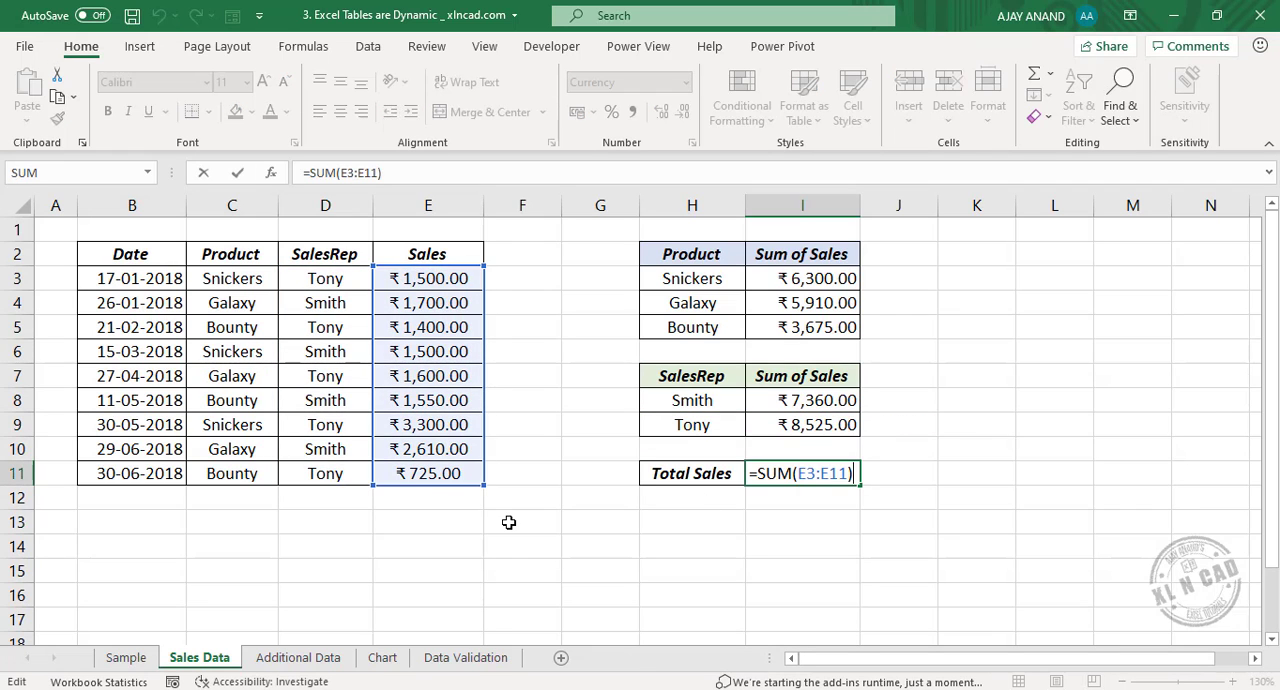
pyautogui.press('Escape')
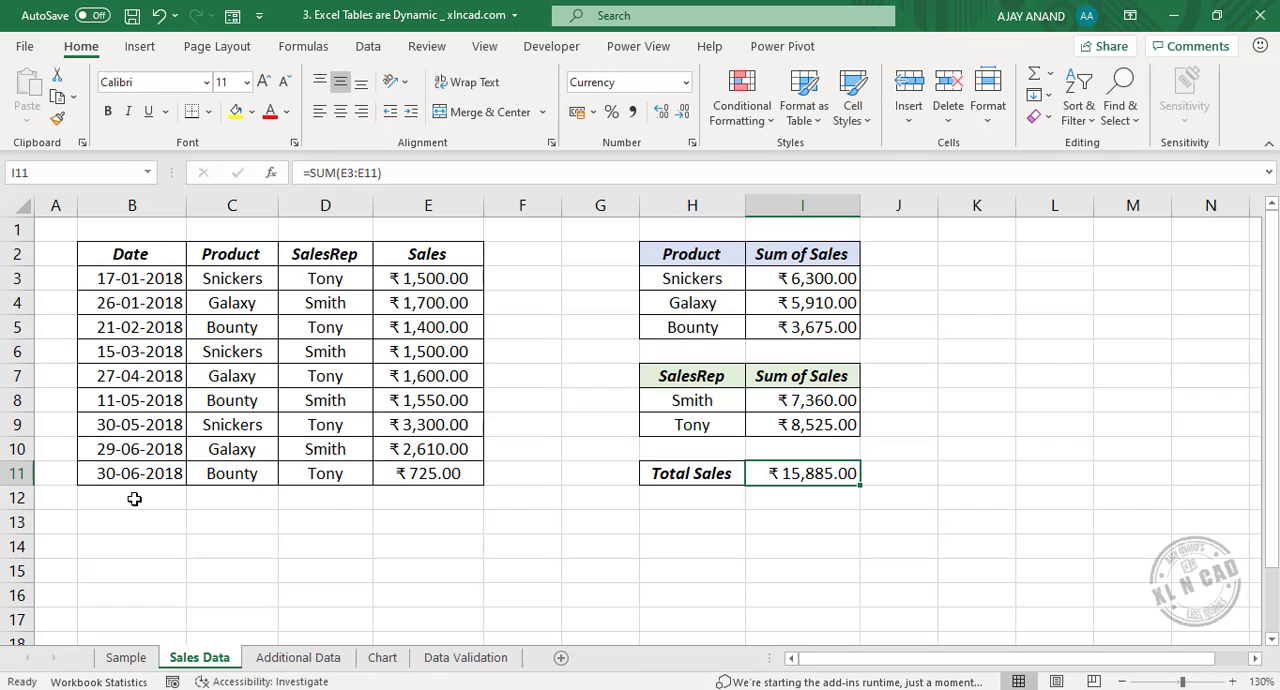
# Copy the records in B3:E9 of the Additional Data sheet and paste them below the Sales Data range, starting at B12.
pyautogui.click(298, 657)
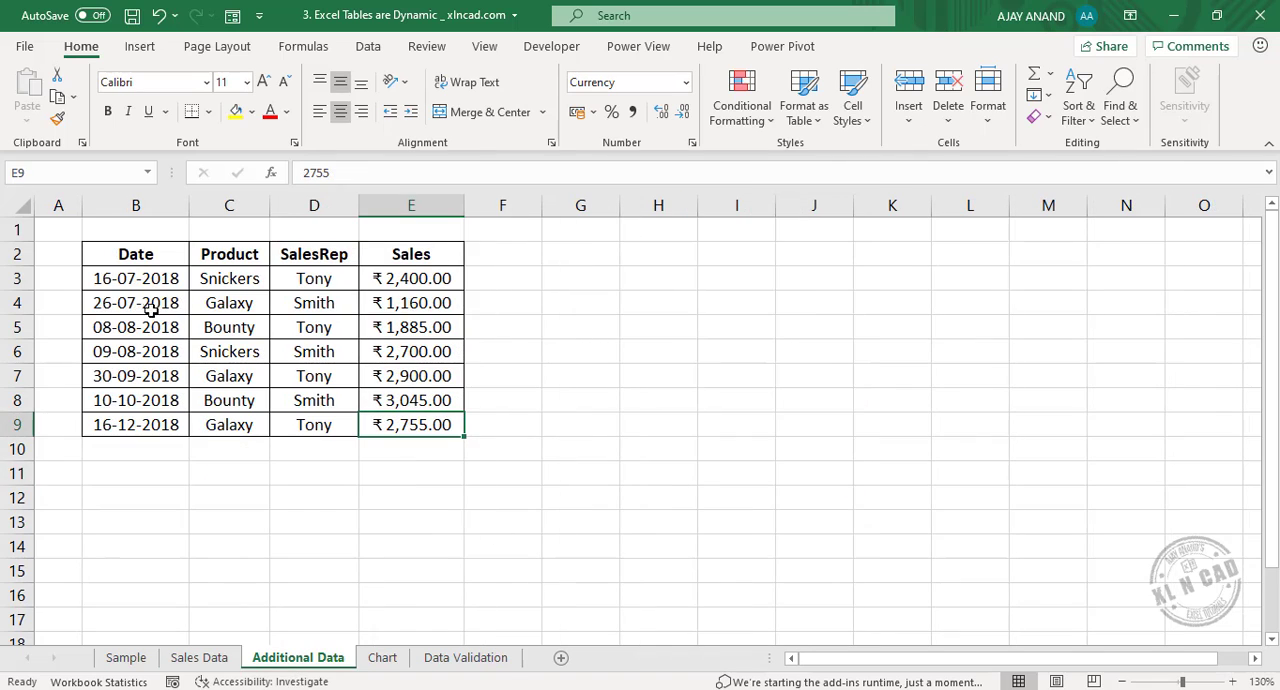
pyautogui.moveTo(147, 285); pyautogui.dragTo(420, 424)
pyautogui.rightClick(355, 330)
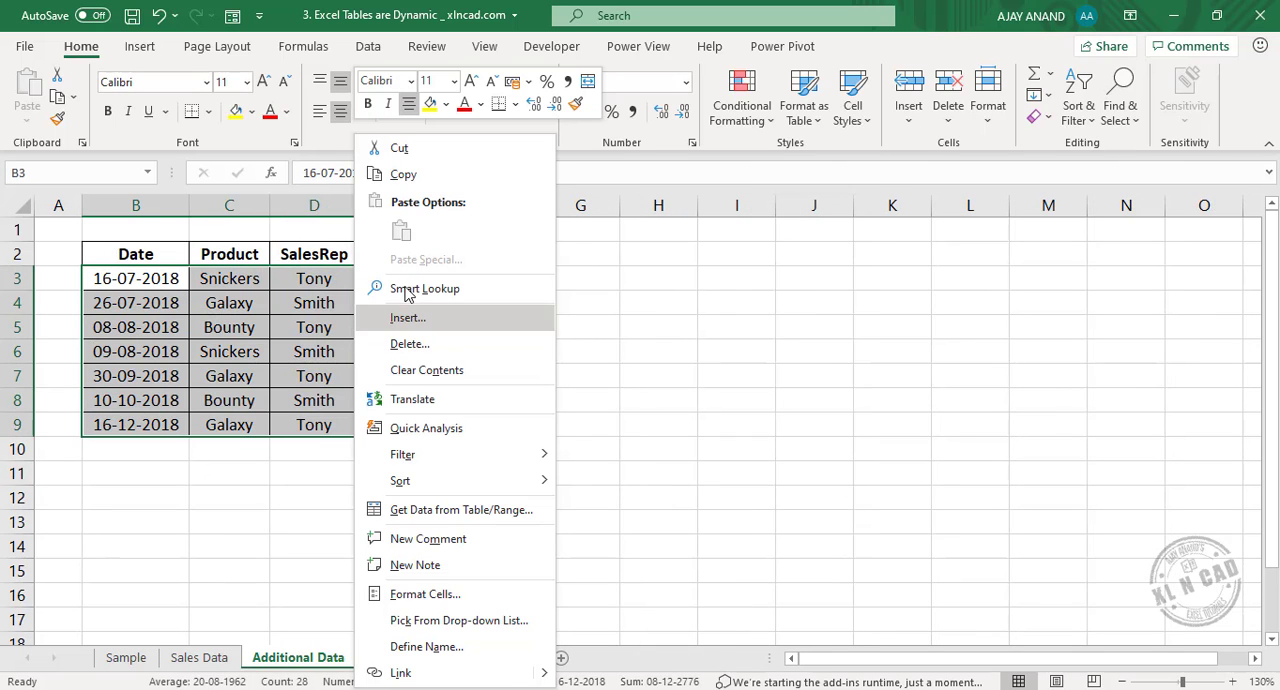
pyautogui.click(438, 184)
pyautogui.click(199, 657)
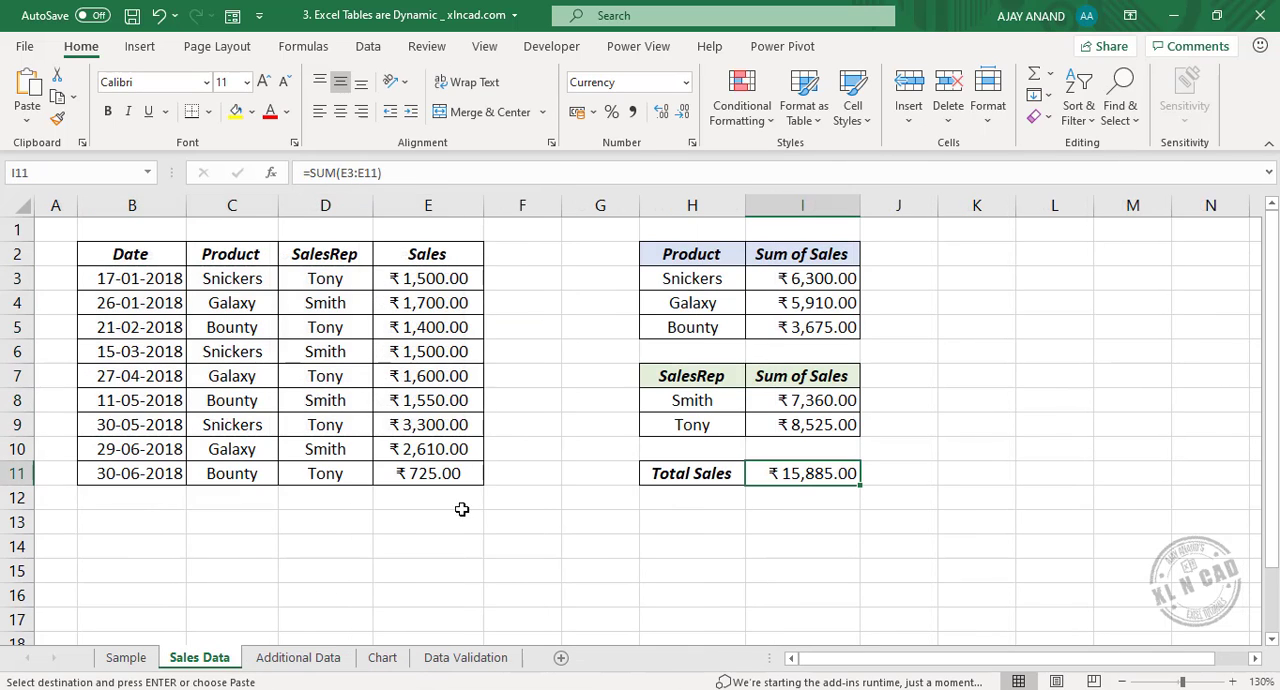
pyautogui.click(140, 497)
pyautogui.rightClick(140, 497)
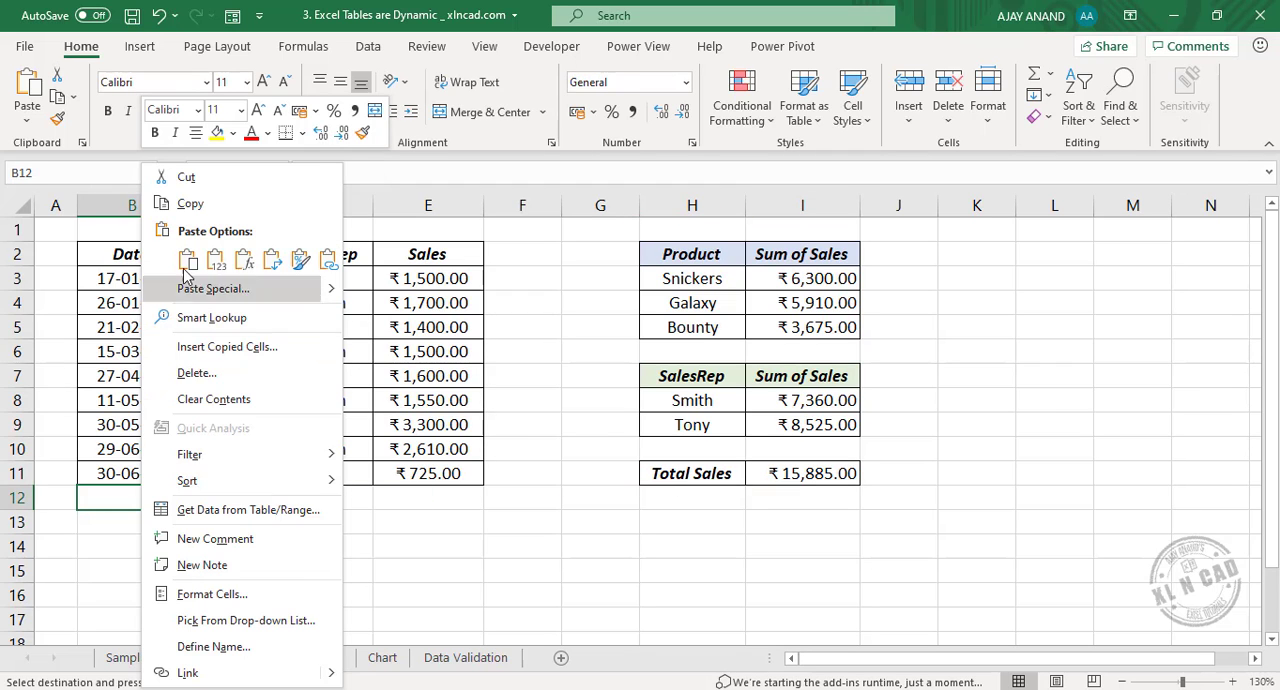
pyautogui.click(189, 261)
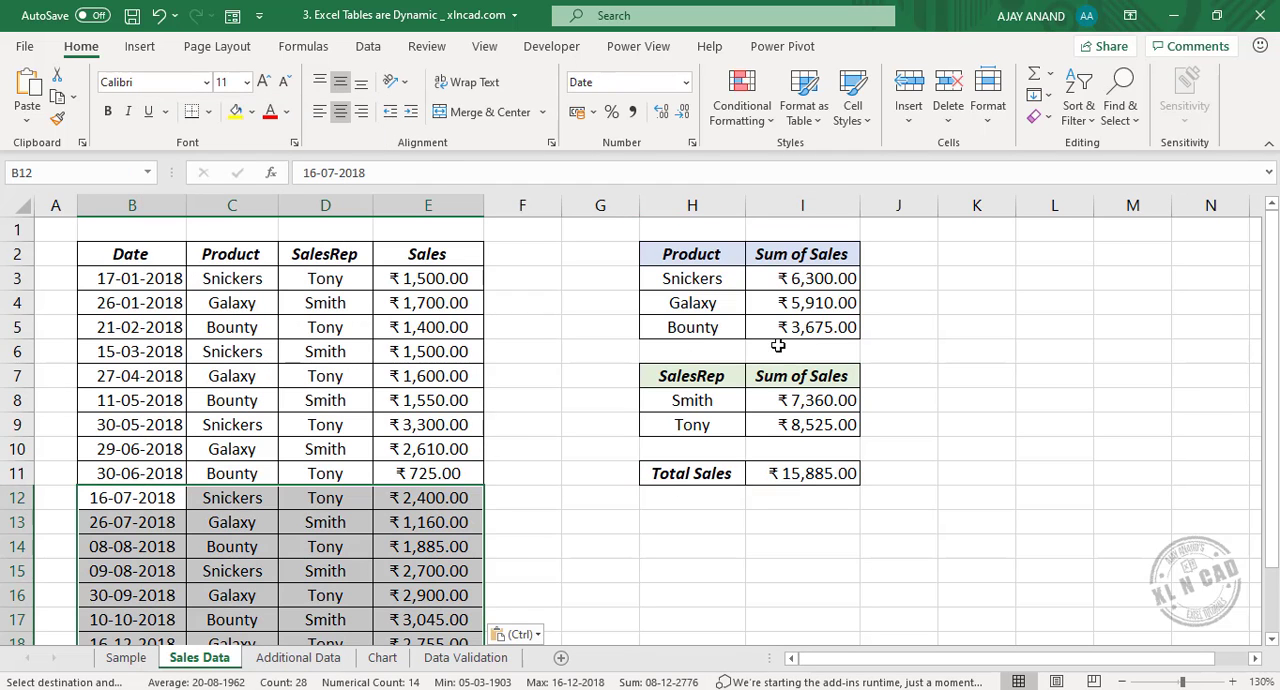
# Check which ranges the formulas in I3, I8 and I11 cover, and undo the pasting of the additional records.
pyautogui.doubleClick(818, 283)
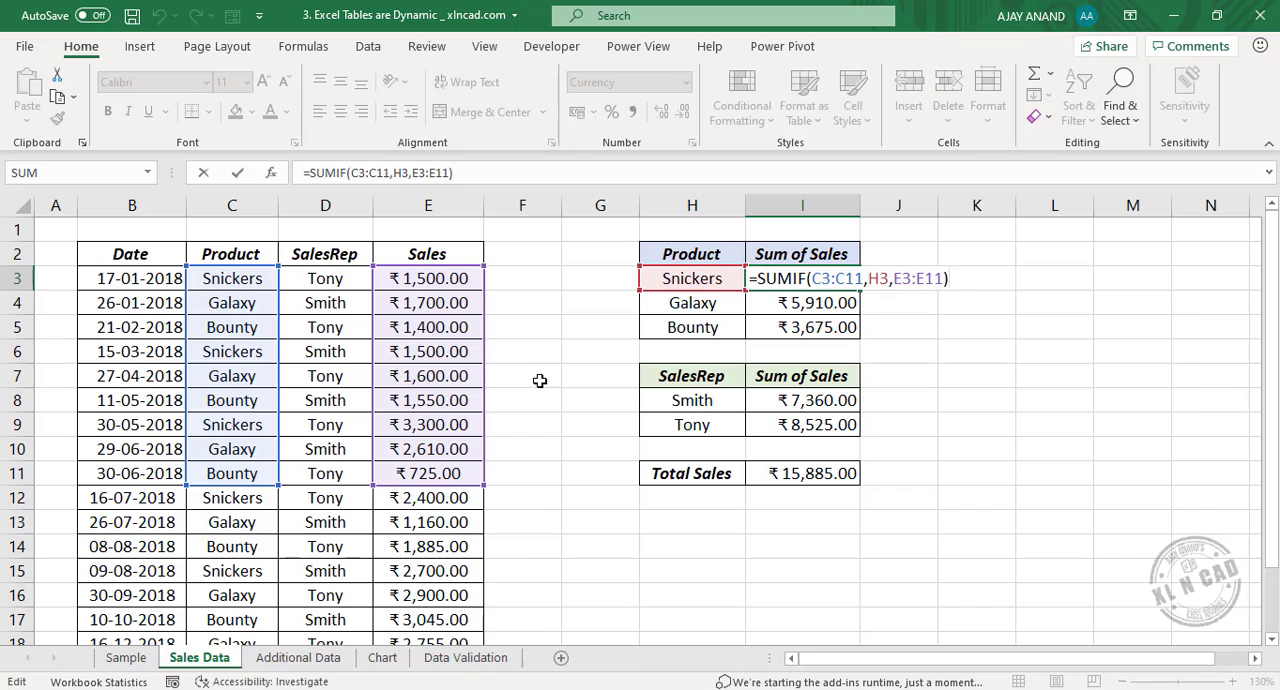
pyautogui.press('Escape')
pyautogui.doubleClick(812, 400)
pyautogui.click(815, 470)
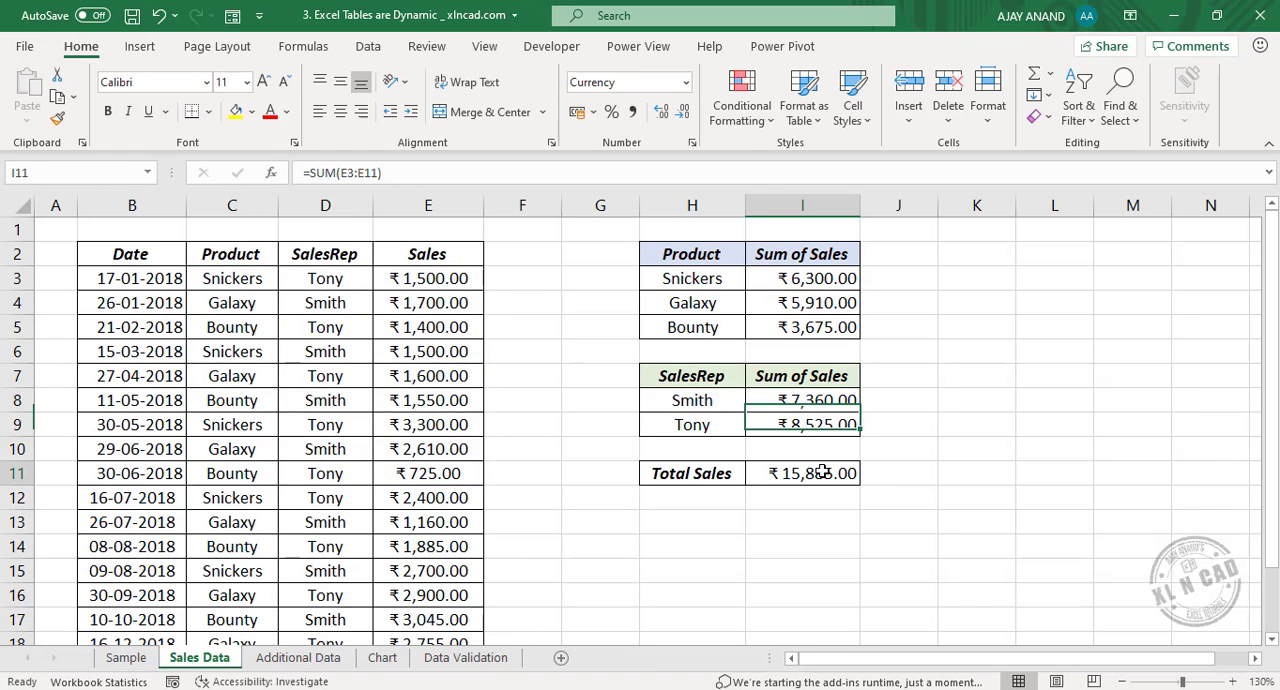
pyautogui.doubleClick(815, 470)
pyautogui.press('Escape')
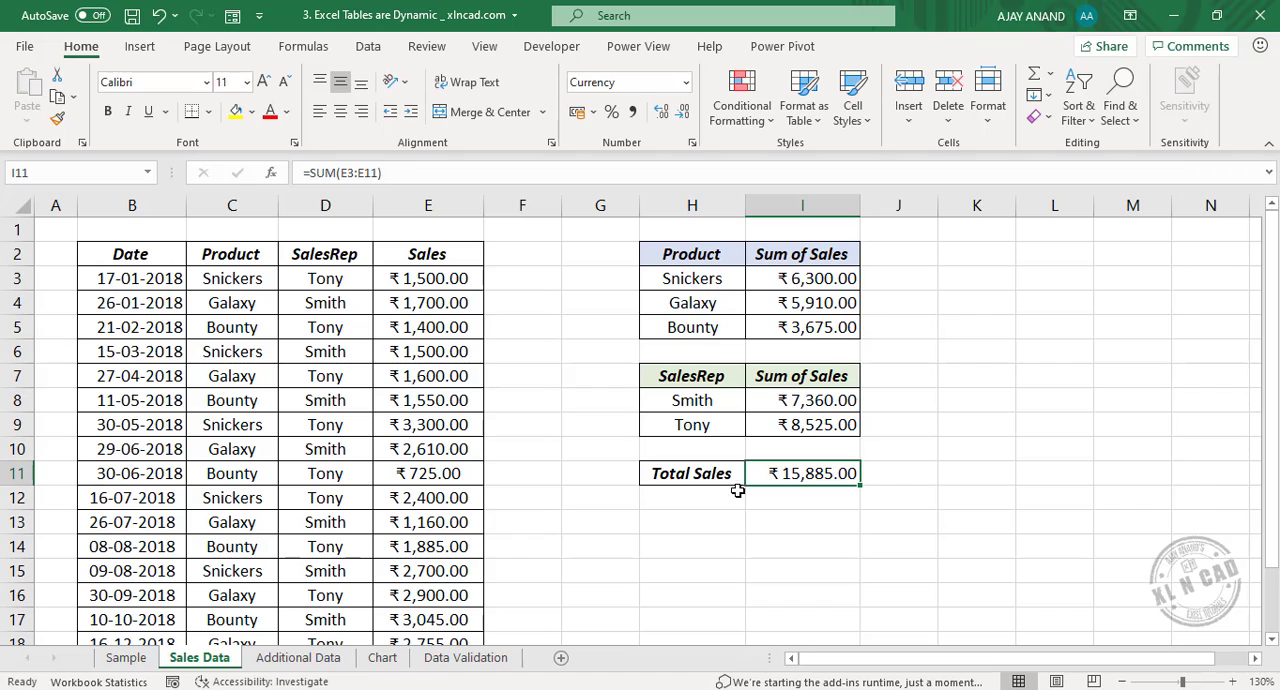
pyautogui.click(158, 15)
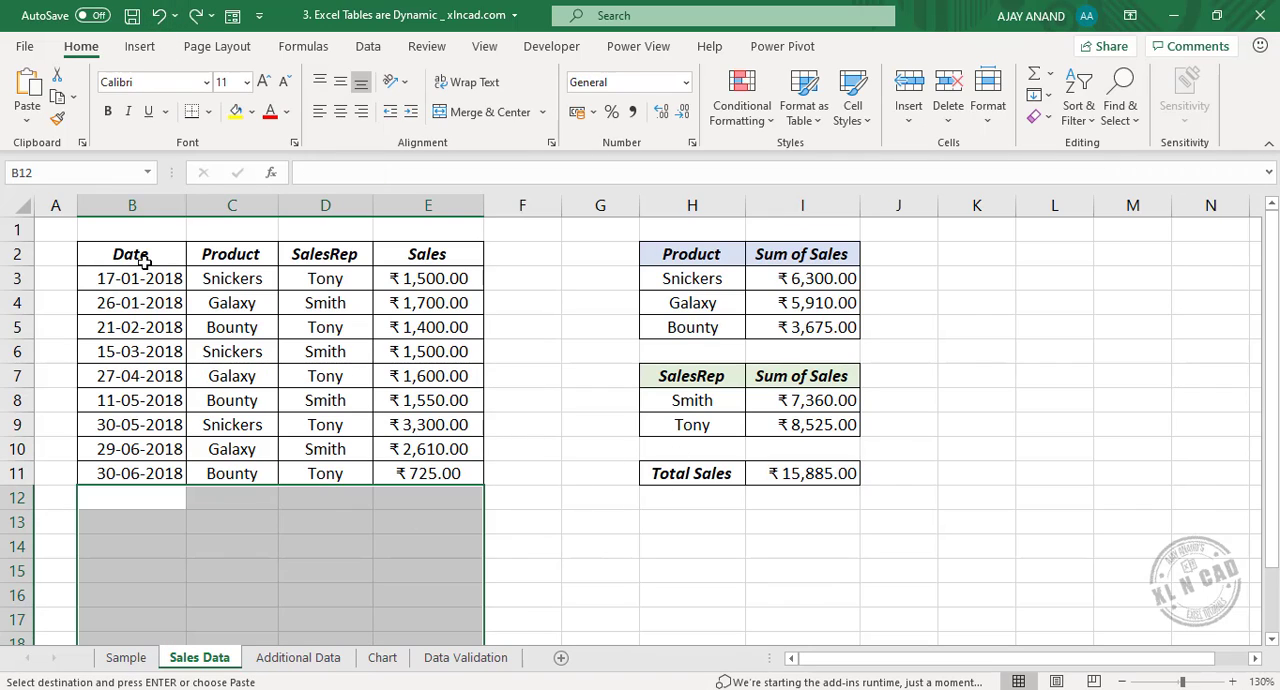
# Convert the range B2:E11 on the Sales Data sheet into a table with headers and turn off its filter buttons.
pyautogui.moveTo(143, 260); pyautogui.dragTo(440, 470)
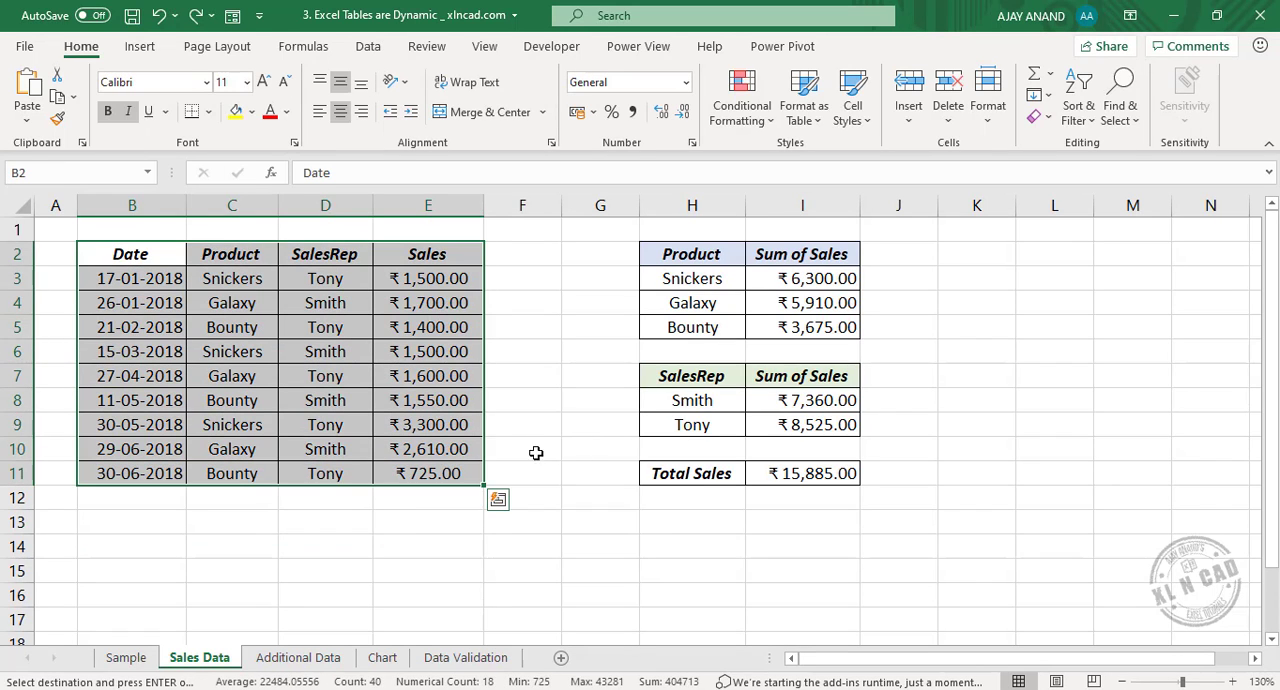
pyautogui.click(140, 46)
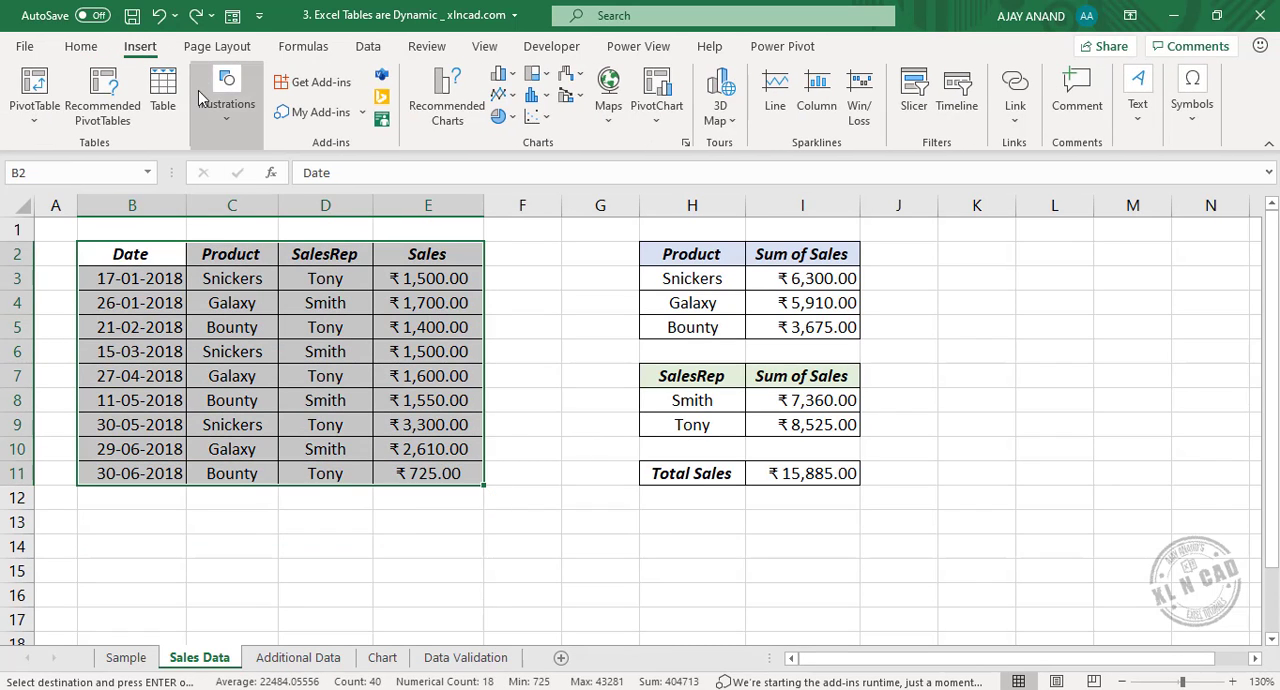
pyautogui.click(163, 95)
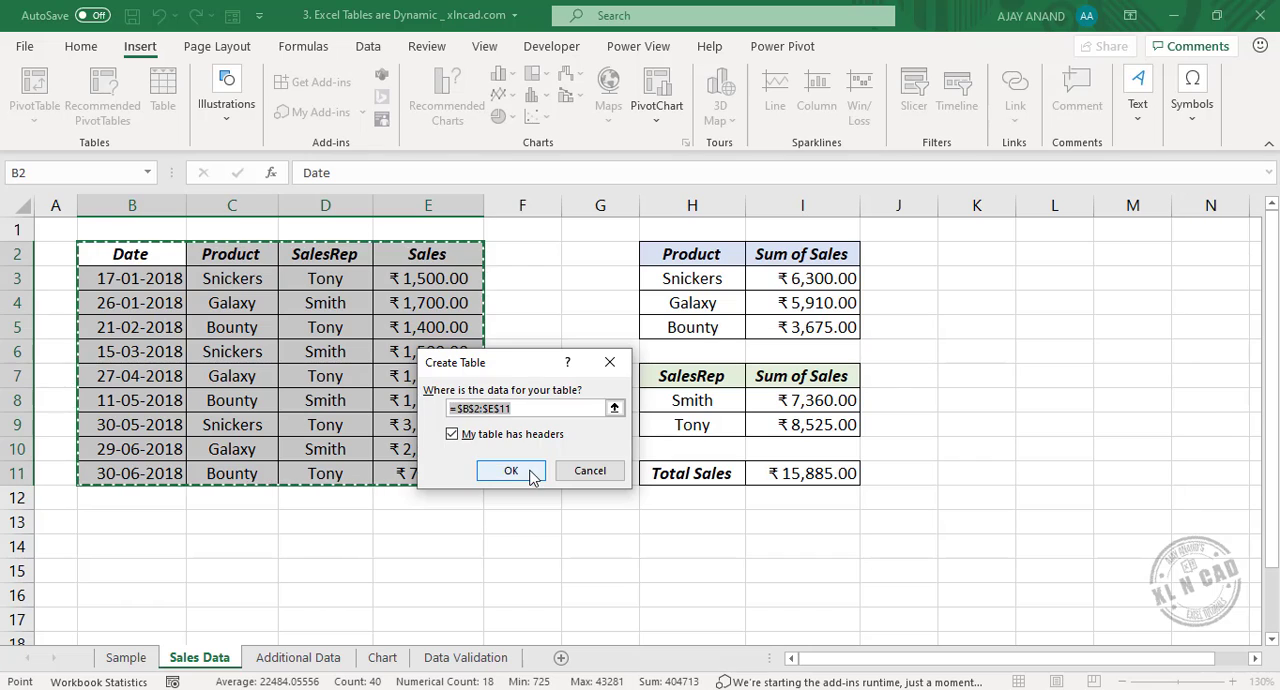
pyautogui.click(528, 474)
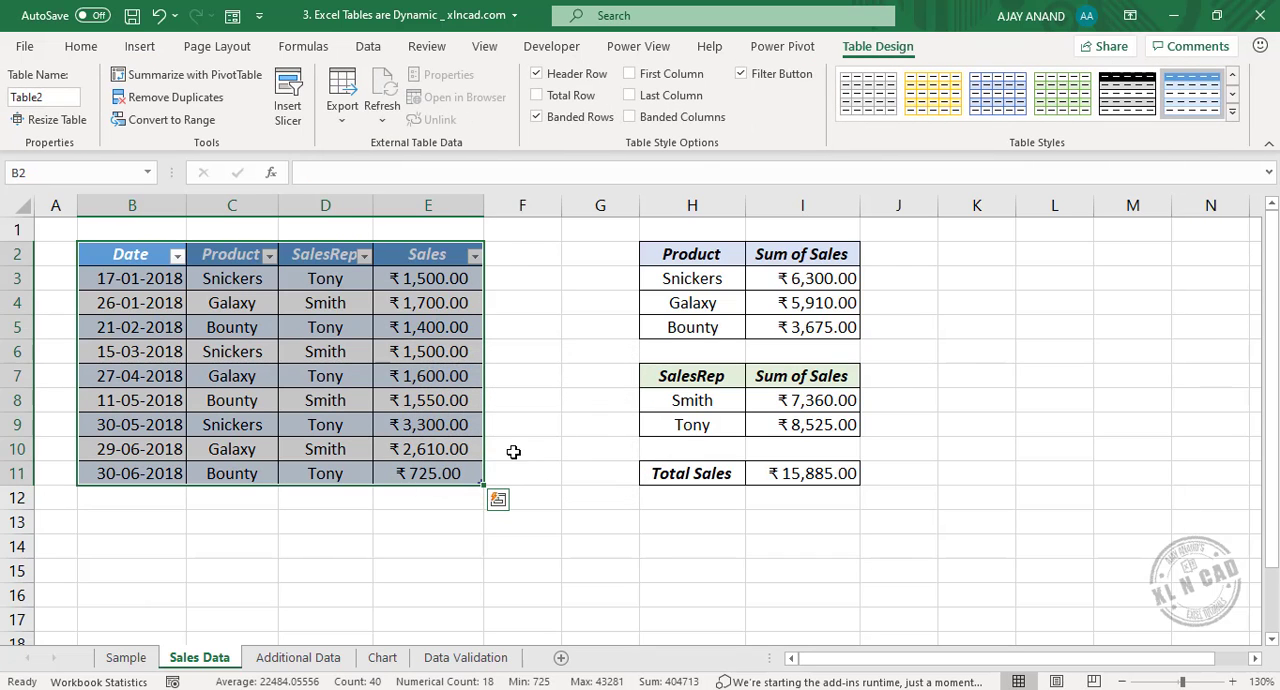
pyautogui.click(741, 74)
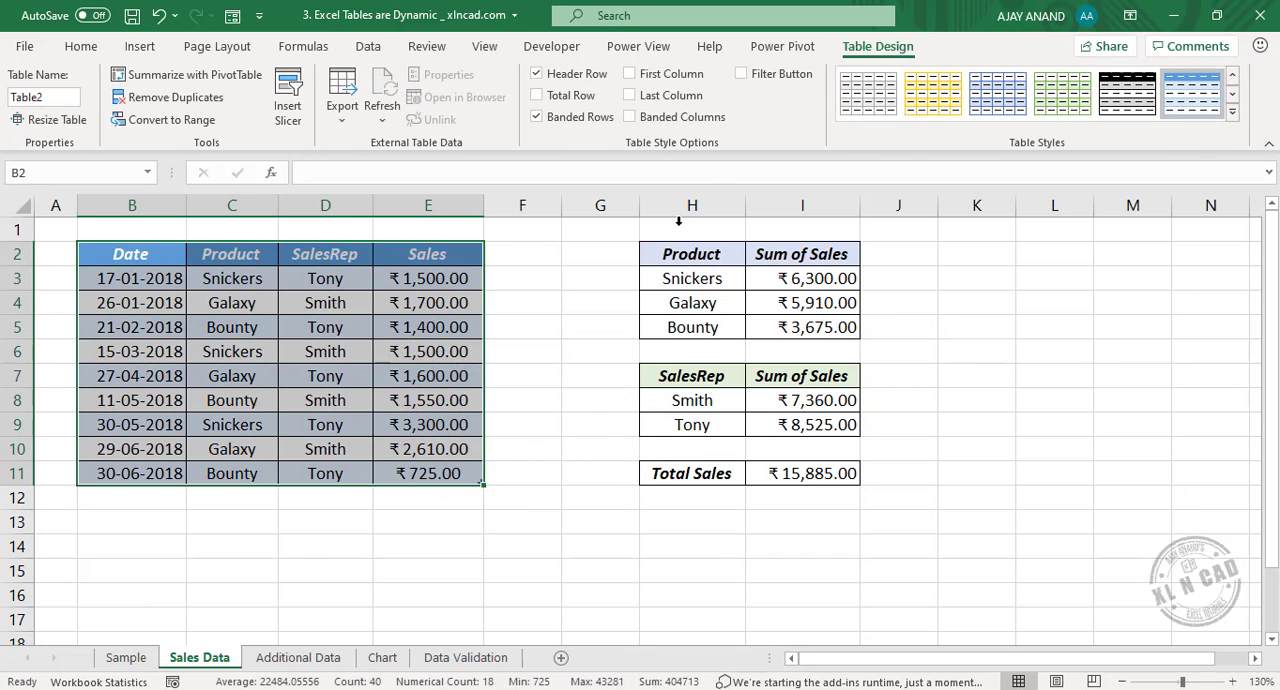
# Copy the records in B3:E9 of the Additional Data sheet and paste them directly beneath the Sales Data table at B12.
pyautogui.click(298, 657)
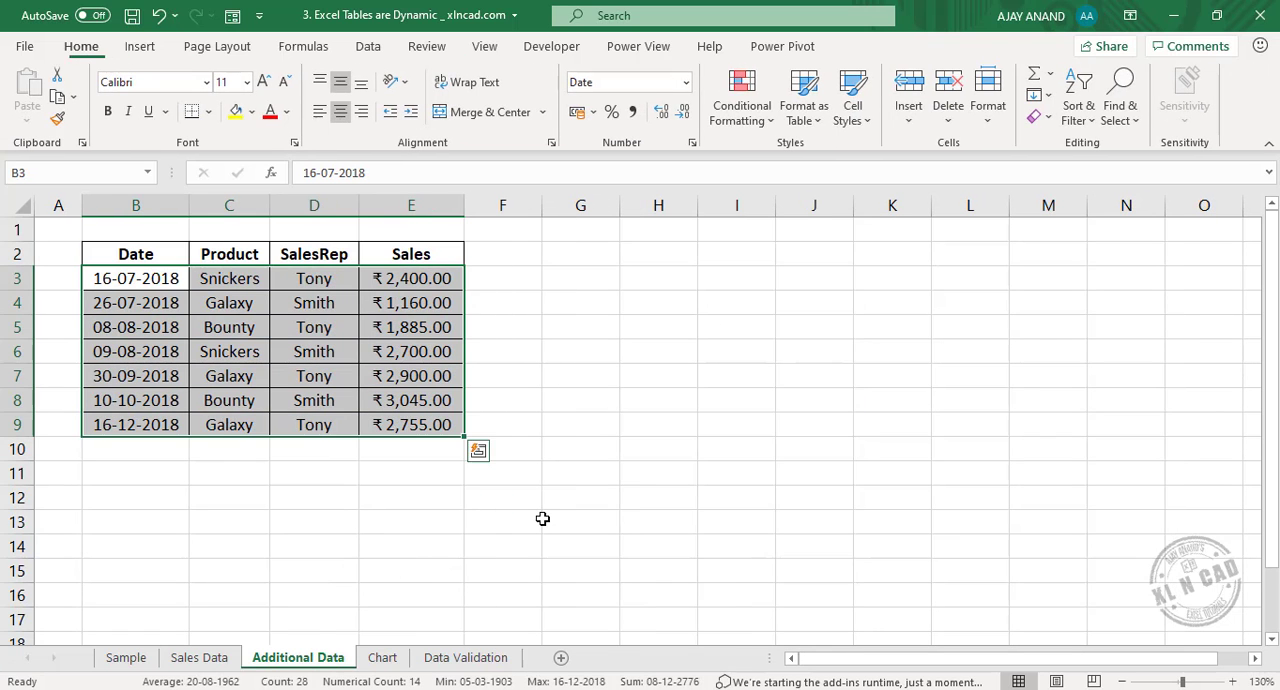
pyautogui.moveTo(146, 280); pyautogui.dragTo(414, 425)
pyautogui.rightClick(370, 335)
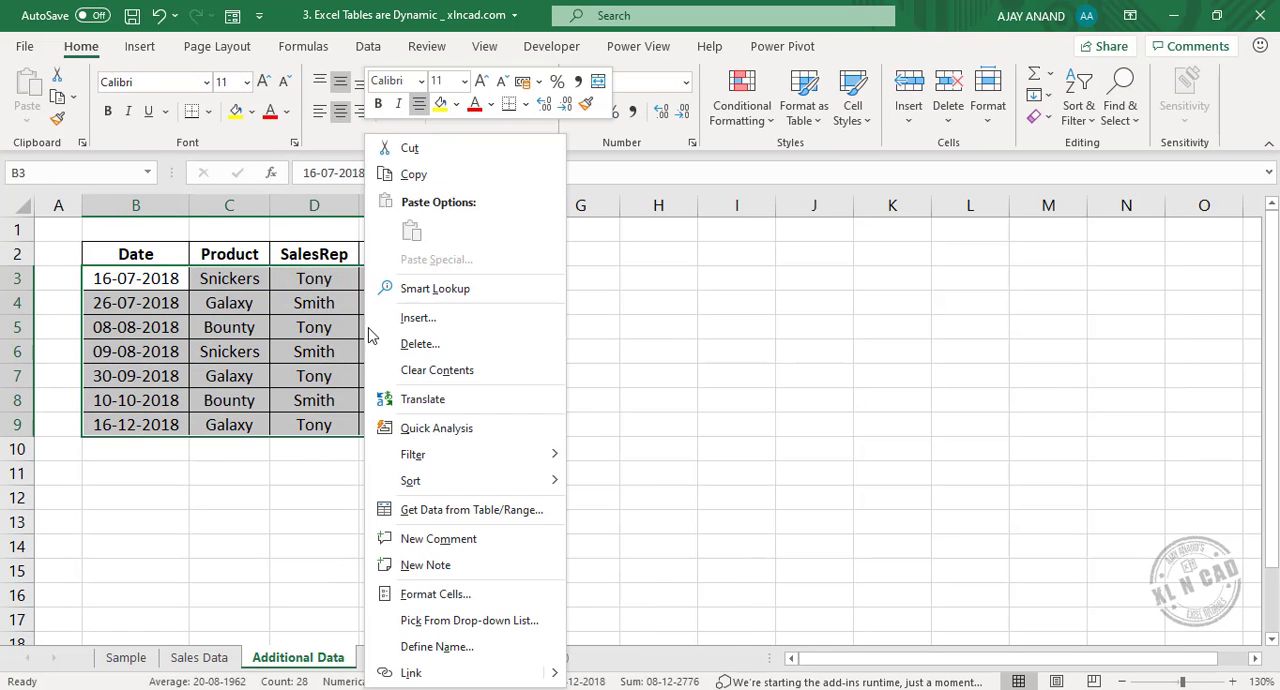
pyautogui.click(486, 176)
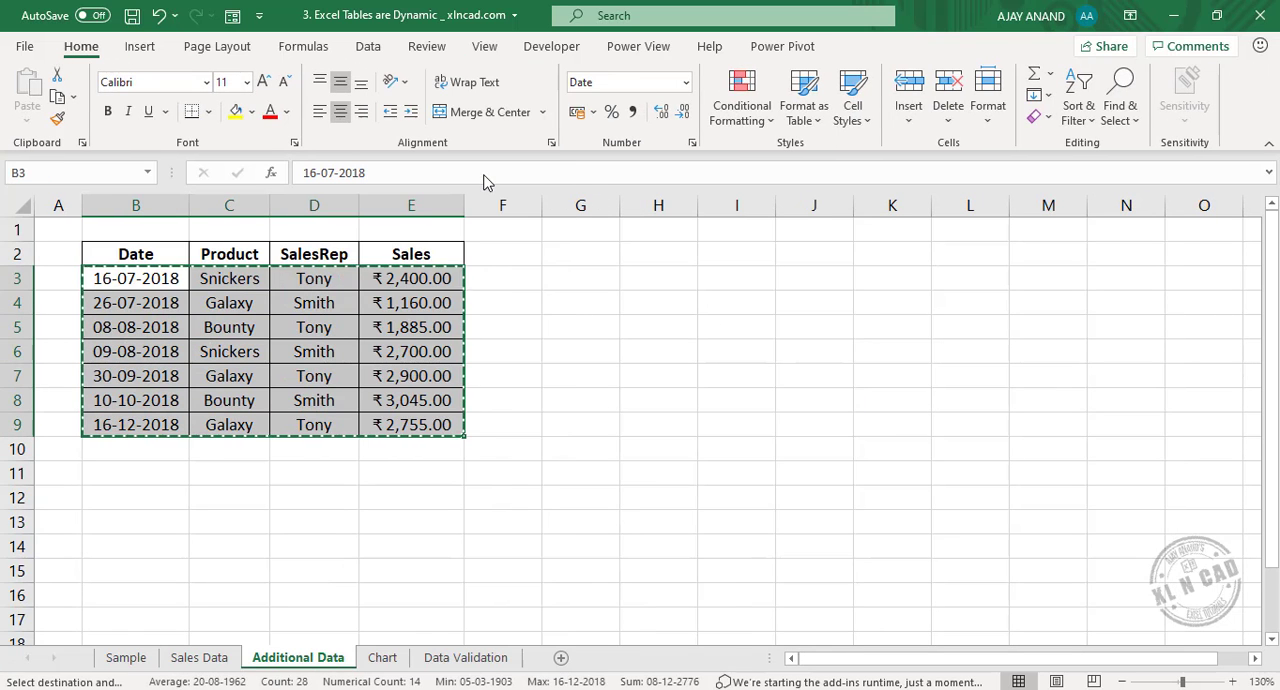
pyautogui.click(199, 657)
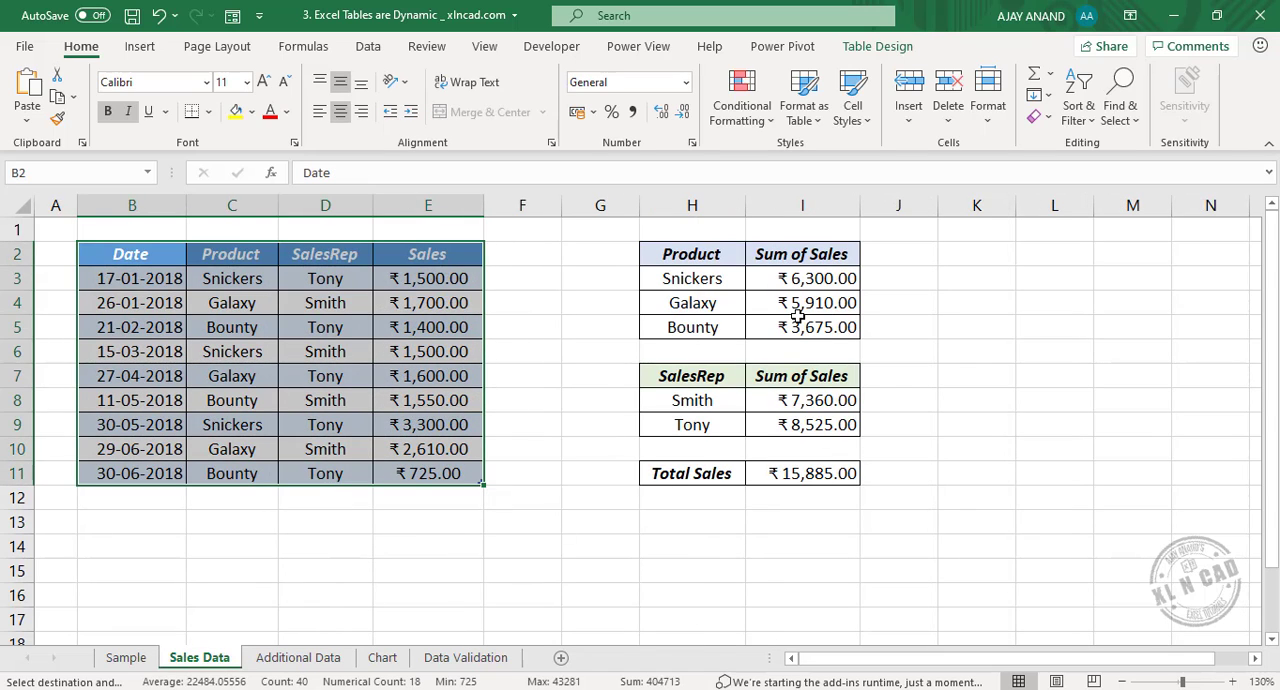
pyautogui.rightClick(120, 496)
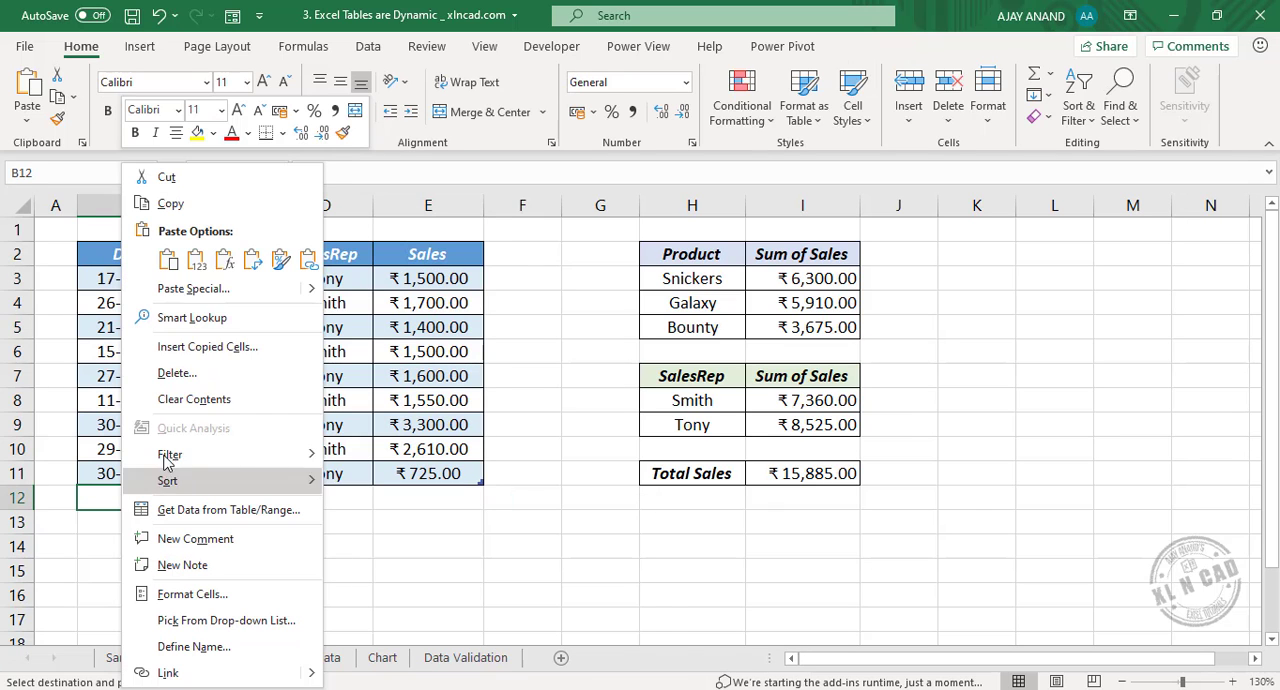
pyautogui.click(165, 254)
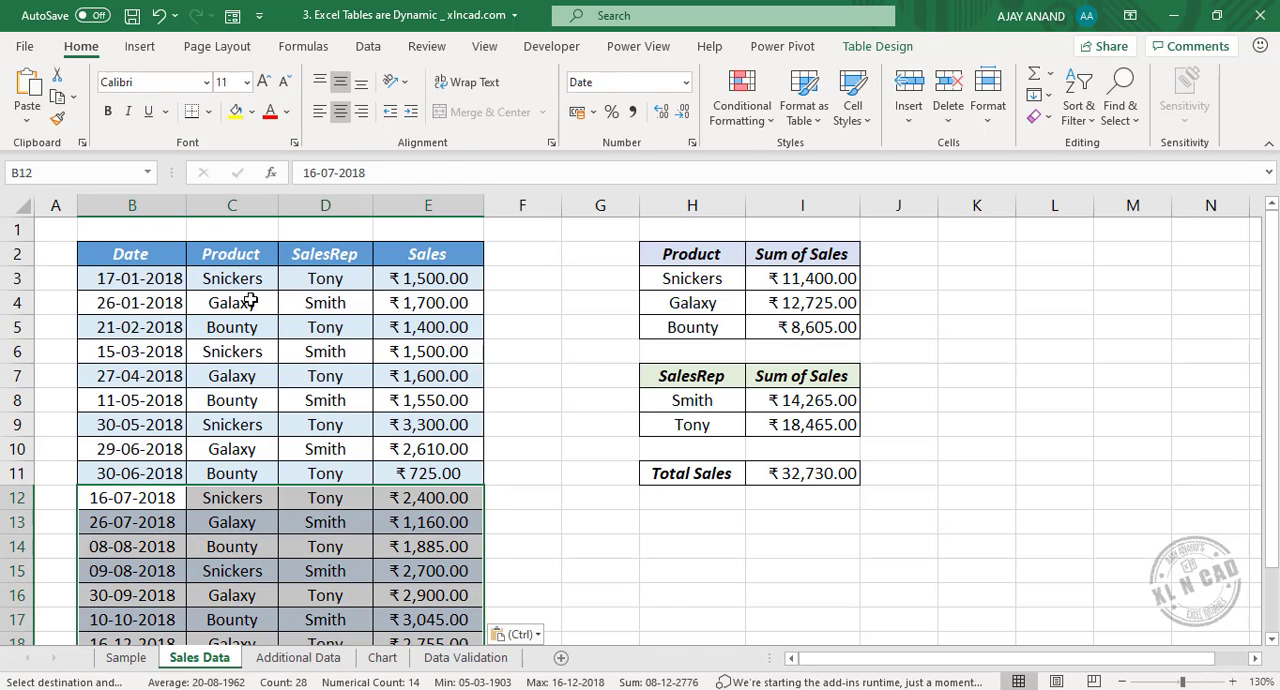
# Examine the ranges referenced by the formulas in I3, I8 and I11 on the Sales Data sheet.
pyautogui.click(815, 280)
pyautogui.press('F2')
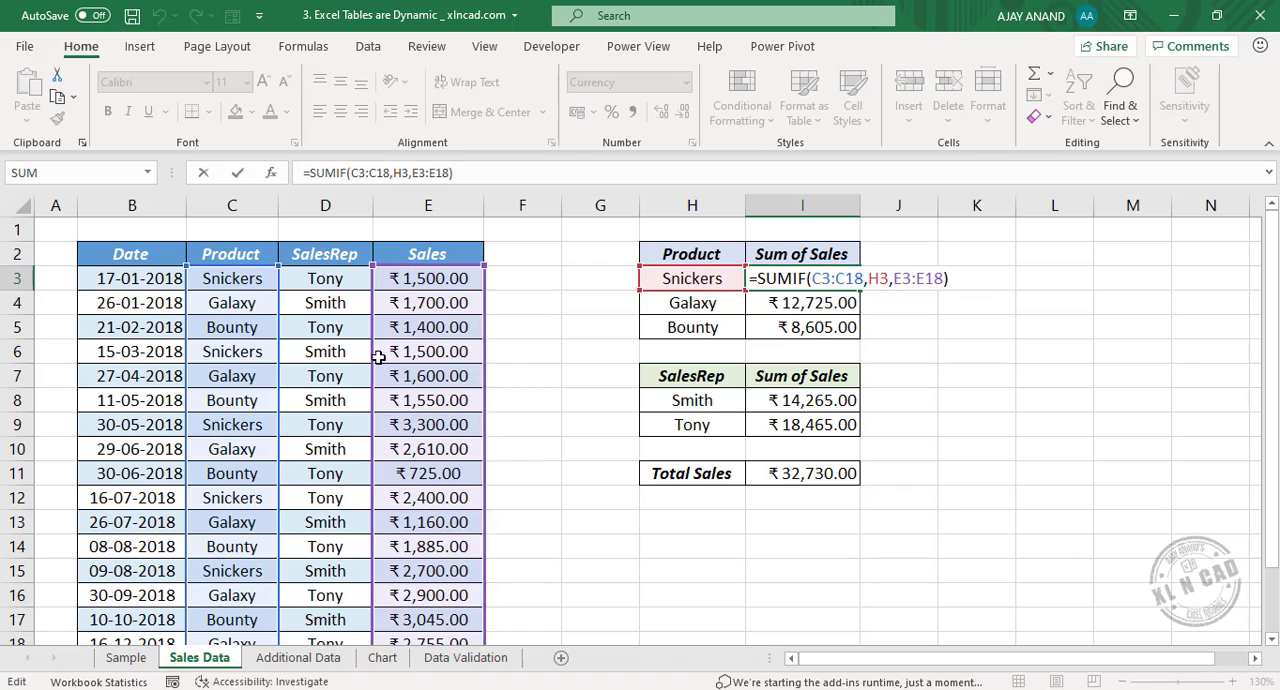
pyautogui.press('Return')
pyautogui.click(846, 401)
pyautogui.press('F2')
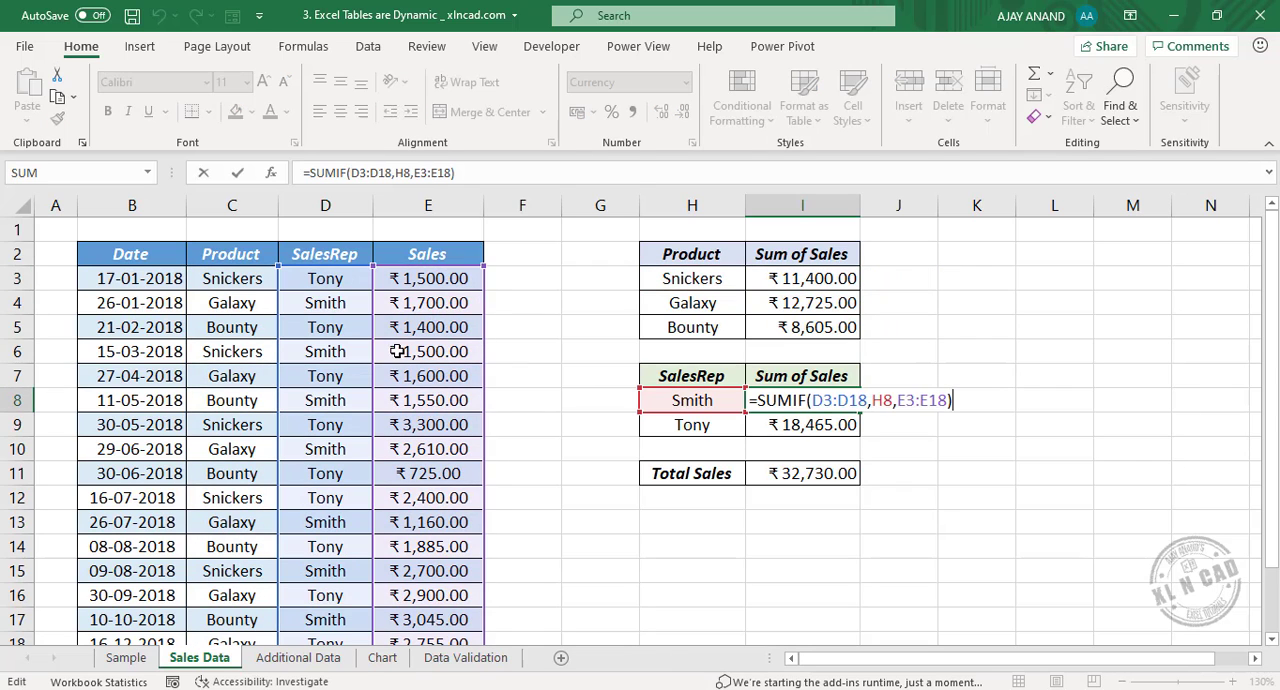
pyautogui.press('Return')
pyautogui.click(829, 472)
pyautogui.press('F2')
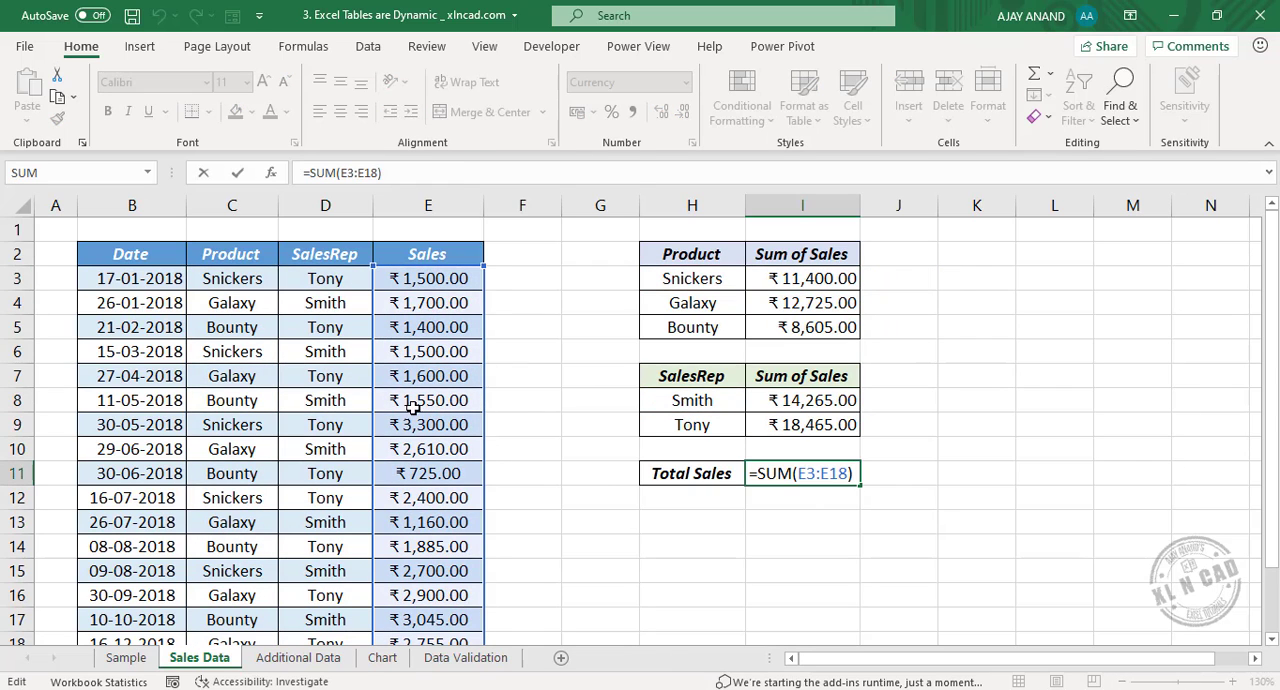
pyautogui.press('Escape')
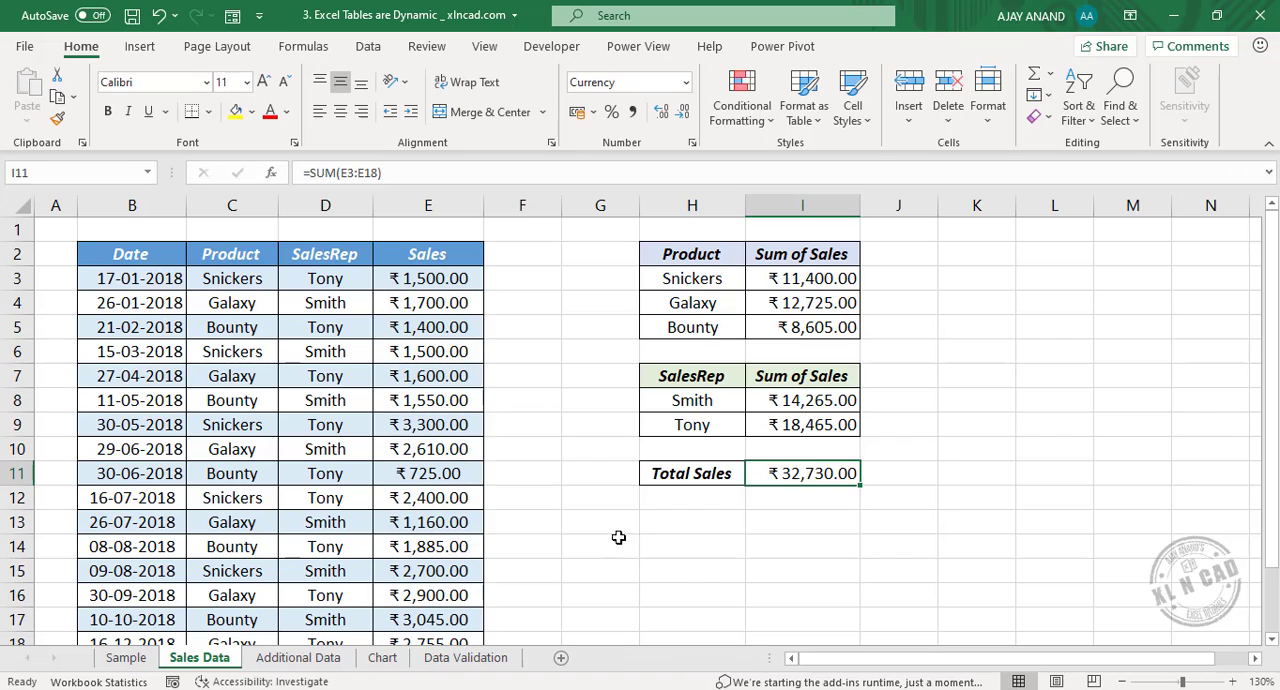
# Examine which cells on the Chart sheet feed the Marks column chart.
pyautogui.click(384, 659)
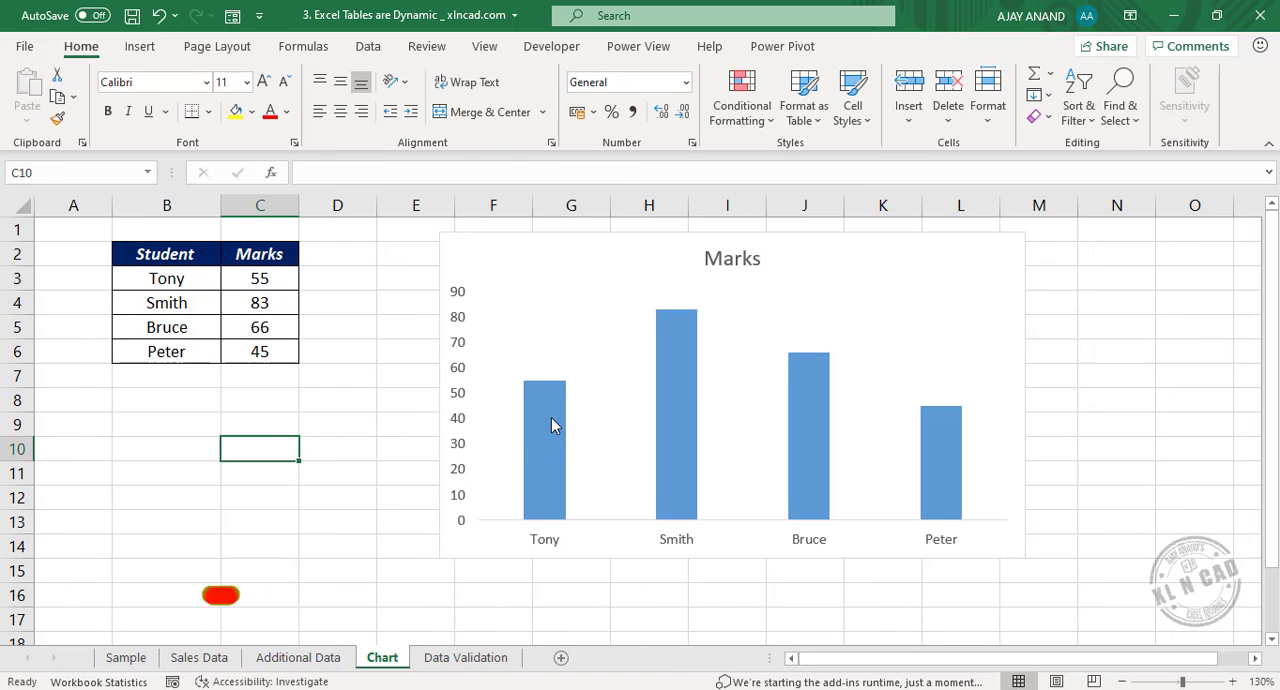
pyautogui.click(551, 417)
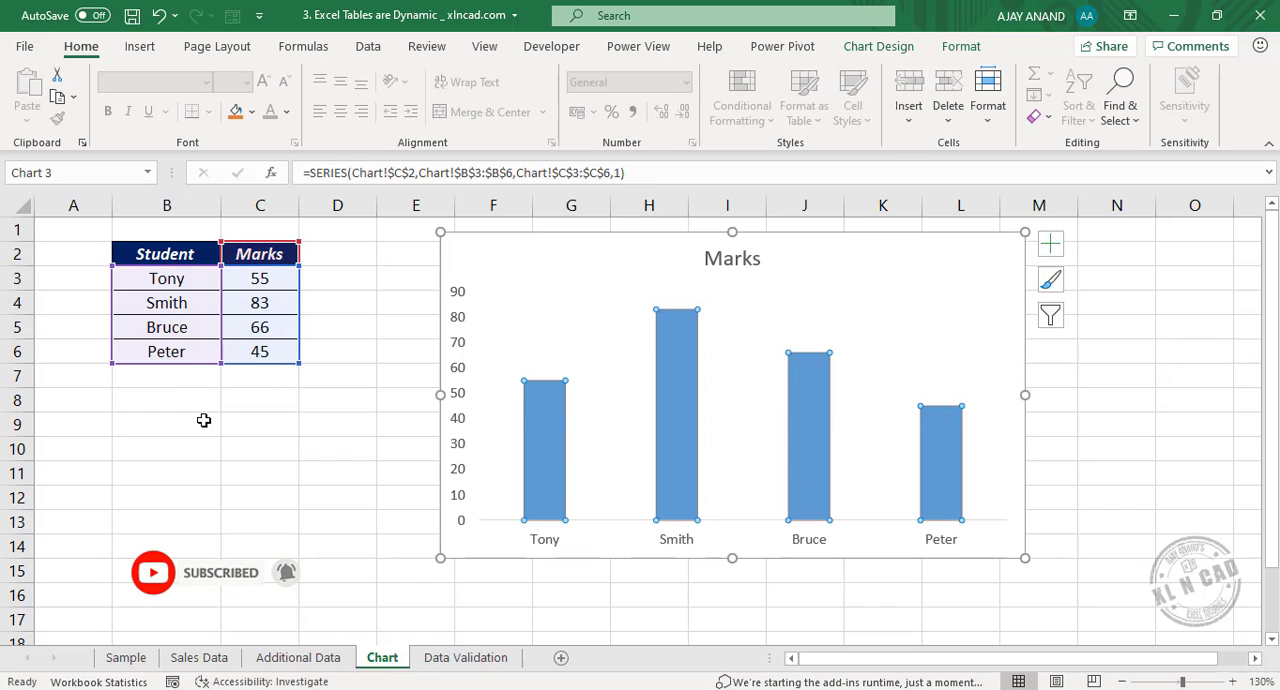
pyautogui.press('Escape')
# Enter two more students in B7:C8 beneath the marks list, with marks of 75 and 83.
pyautogui.click(177, 374)
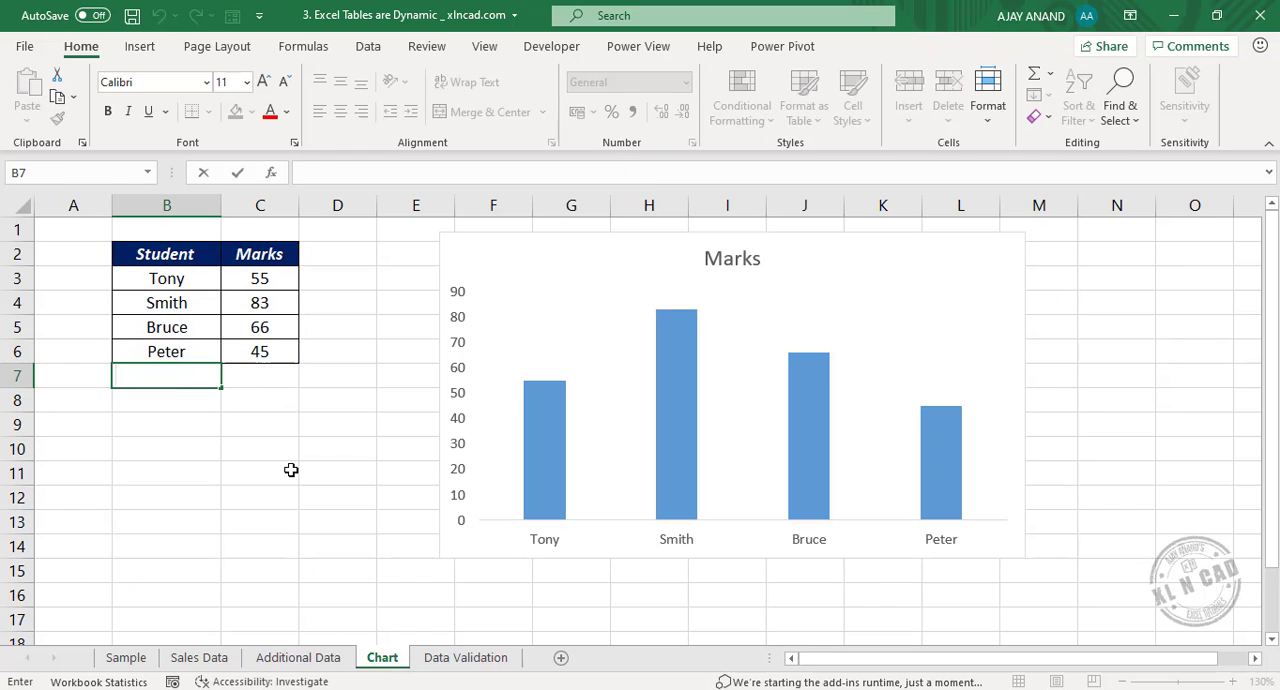
pyautogui.write('John')
pyautogui.press('Tab')
pyautogui.write('75')
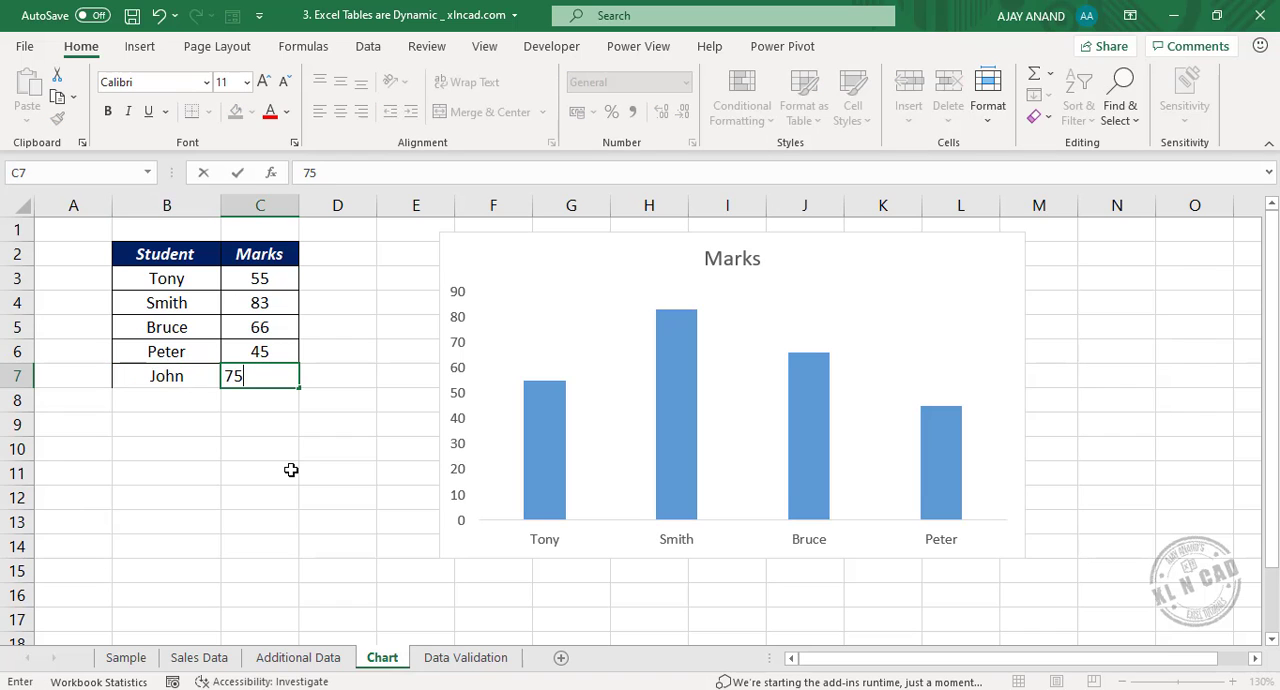
pyautogui.press('Return')
pyautogui.write('Ta')
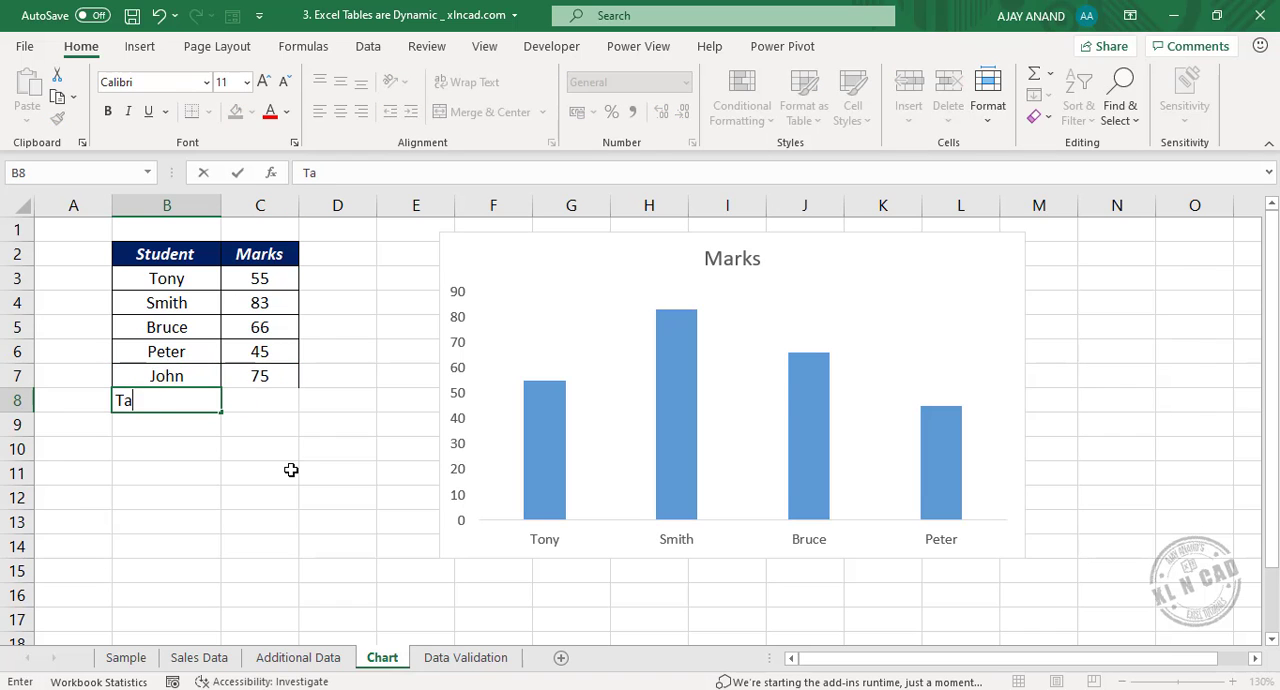
pyautogui.write('ra')
pyautogui.press('Tab')
pyautogui.write('83')
pyautogui.press('Return')
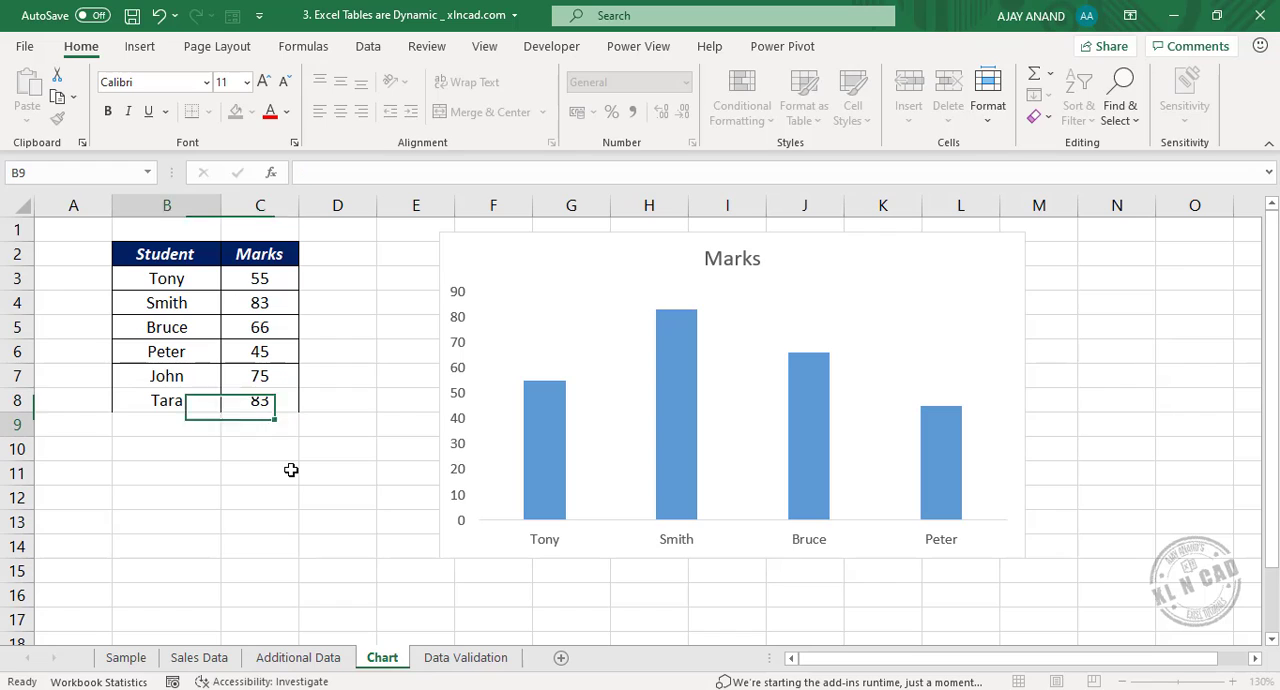
# Check which source range the Marks chart covers, and undo the entry of the two additional students.
pyautogui.click(557, 410)
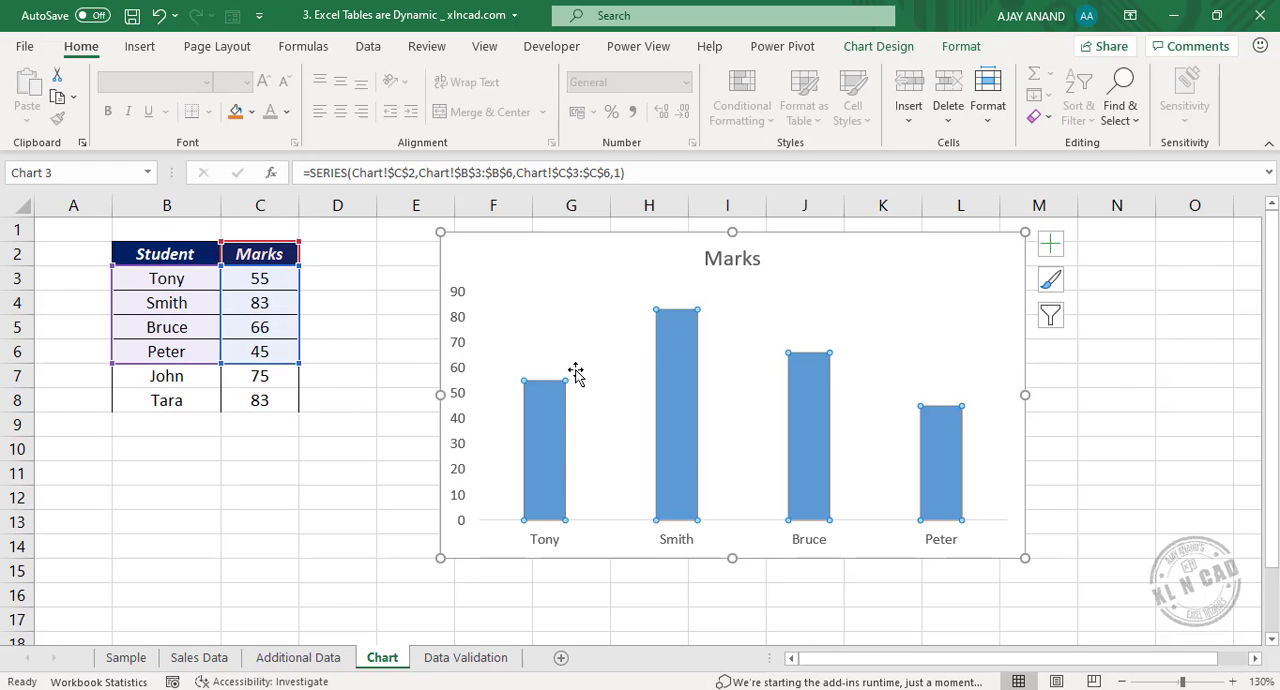
pyautogui.click(752, 467)
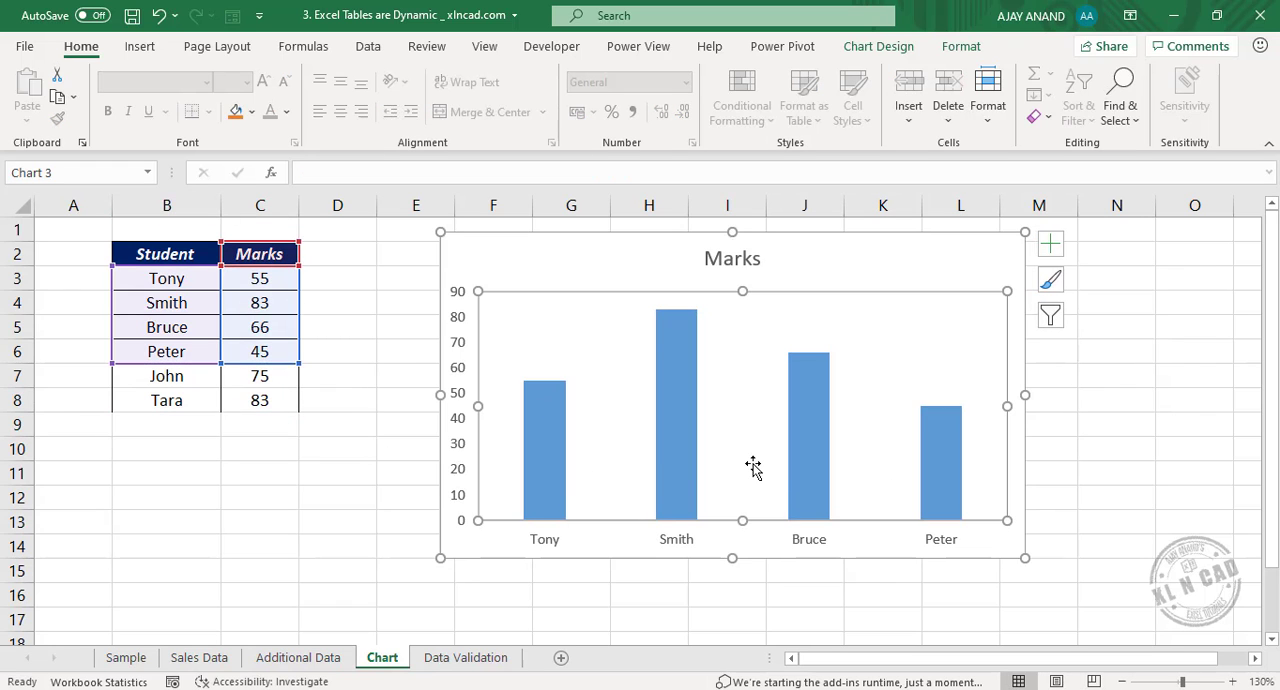
pyautogui.click(158, 15)
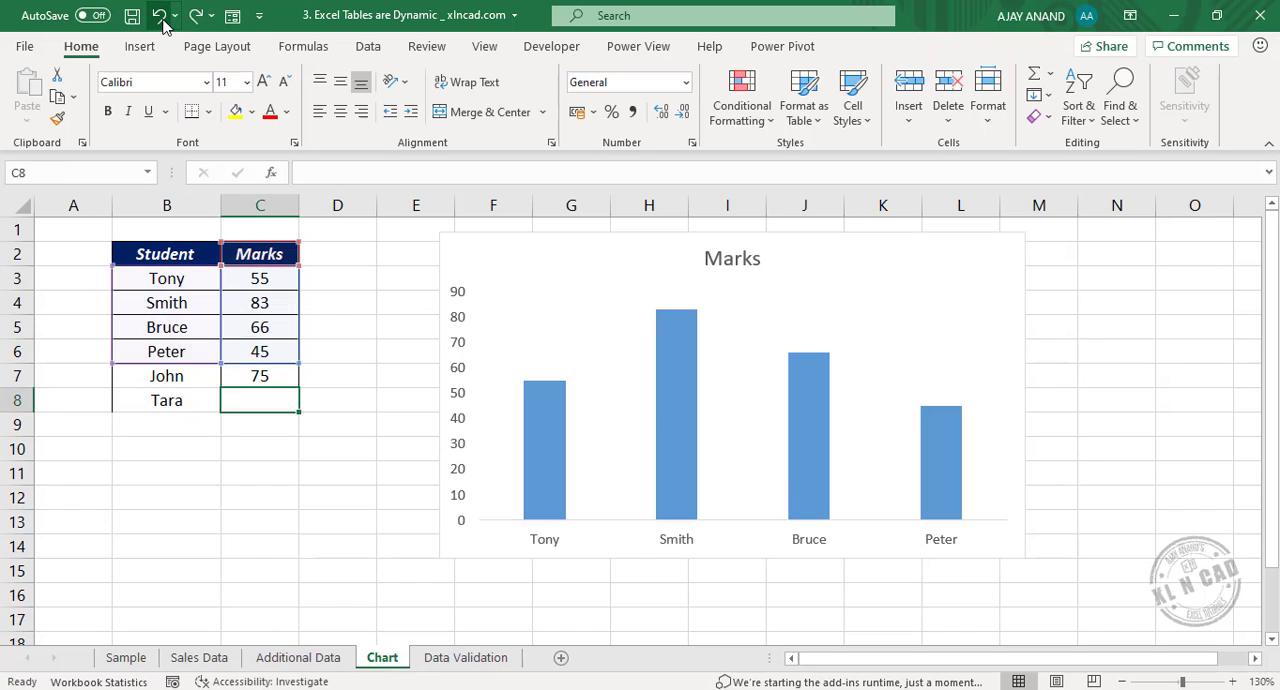
pyautogui.click(158, 15)
pyautogui.click(158, 15)
pyautogui.click(158, 15)
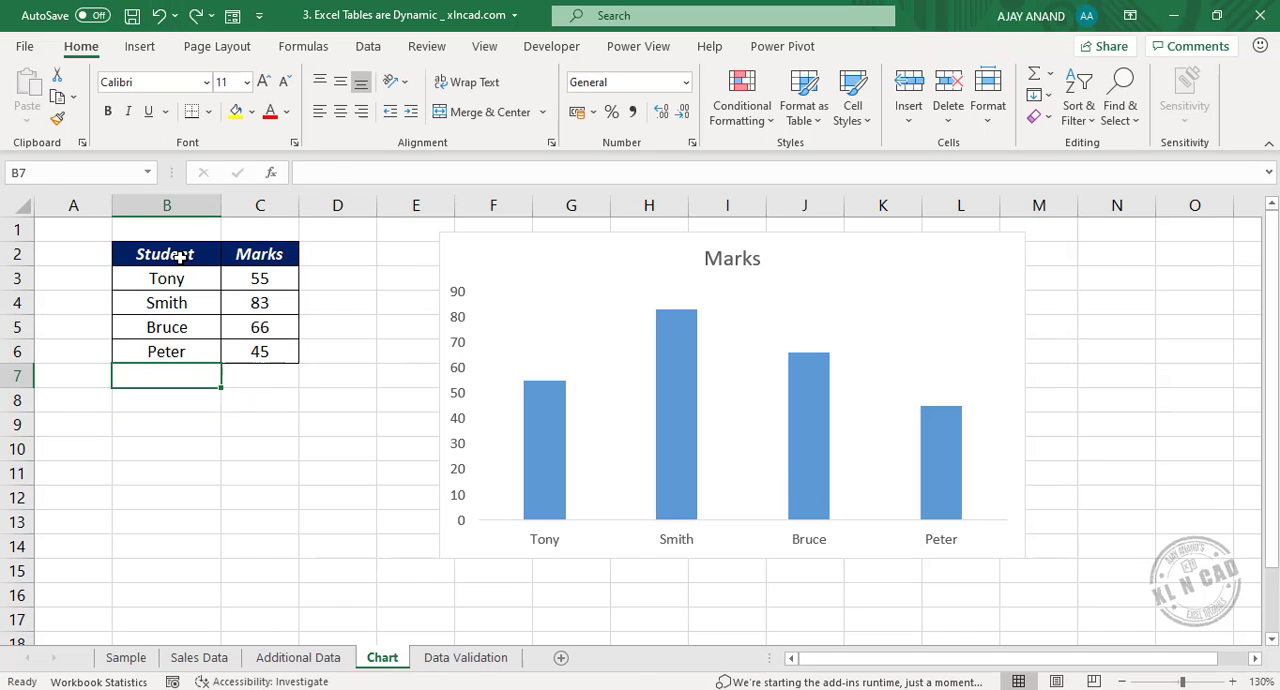
# Convert the student marks range B2:C6 on the Chart sheet into a table with headers.
pyautogui.moveTo(180, 255); pyautogui.dragTo(268, 354)
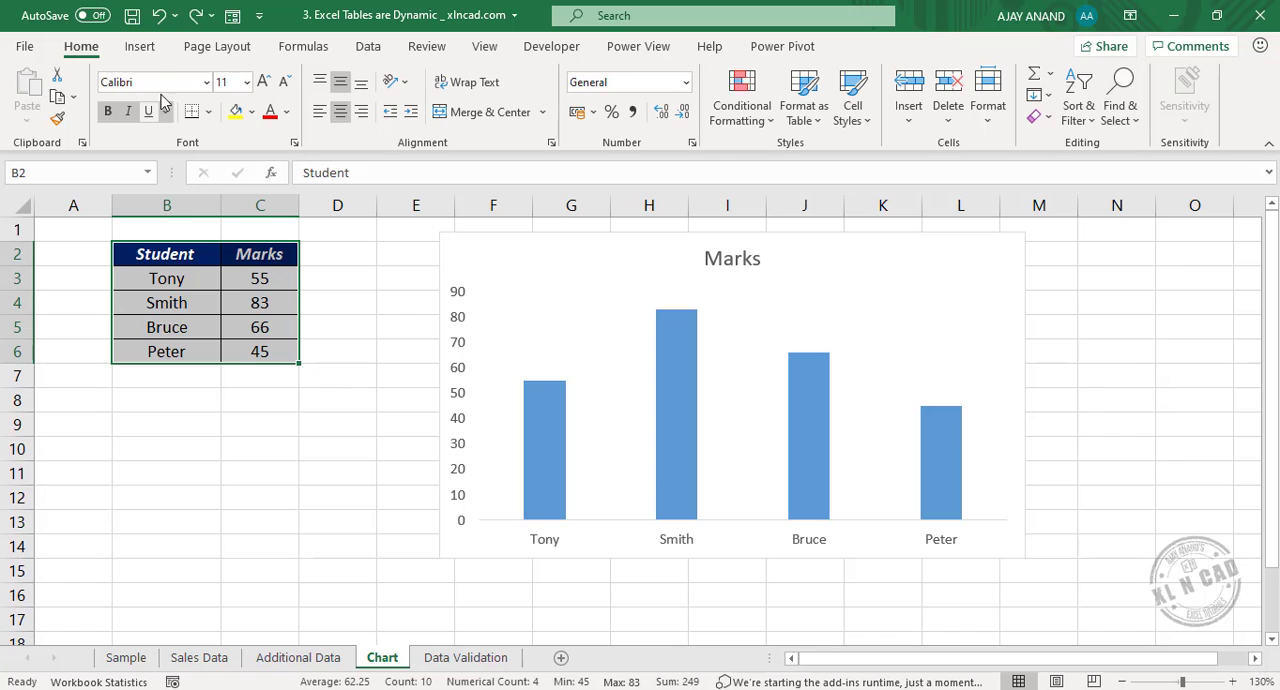
pyautogui.click(140, 46)
pyautogui.click(162, 92)
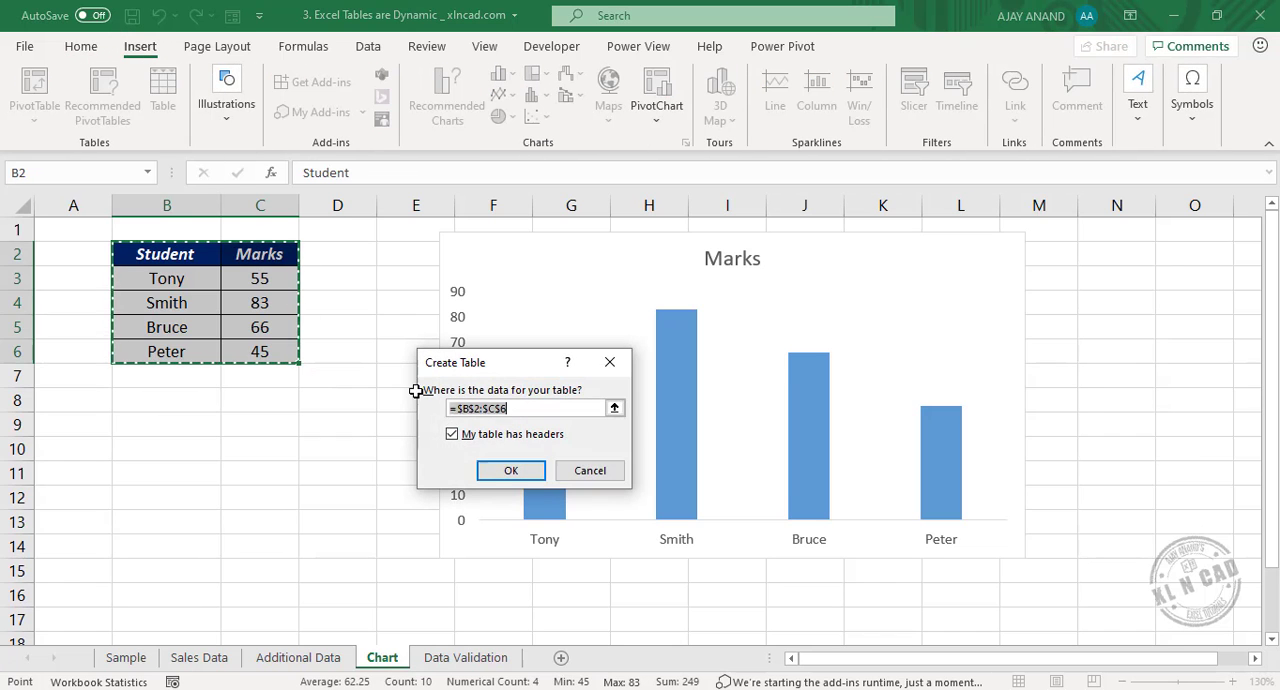
pyautogui.click(511, 471)
# Add a student's first name in B7 and marks of 75 in C7, directly beneath the marks table.
pyautogui.click(175, 375)
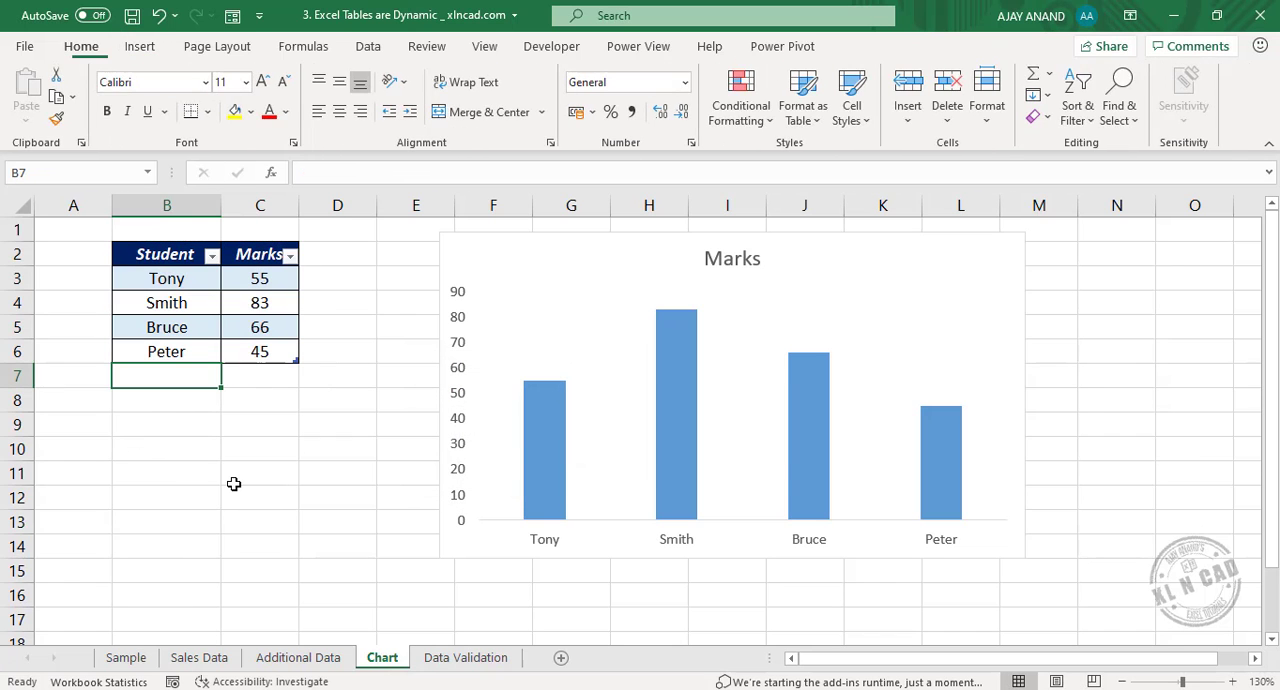
pyautogui.write('JOhn')
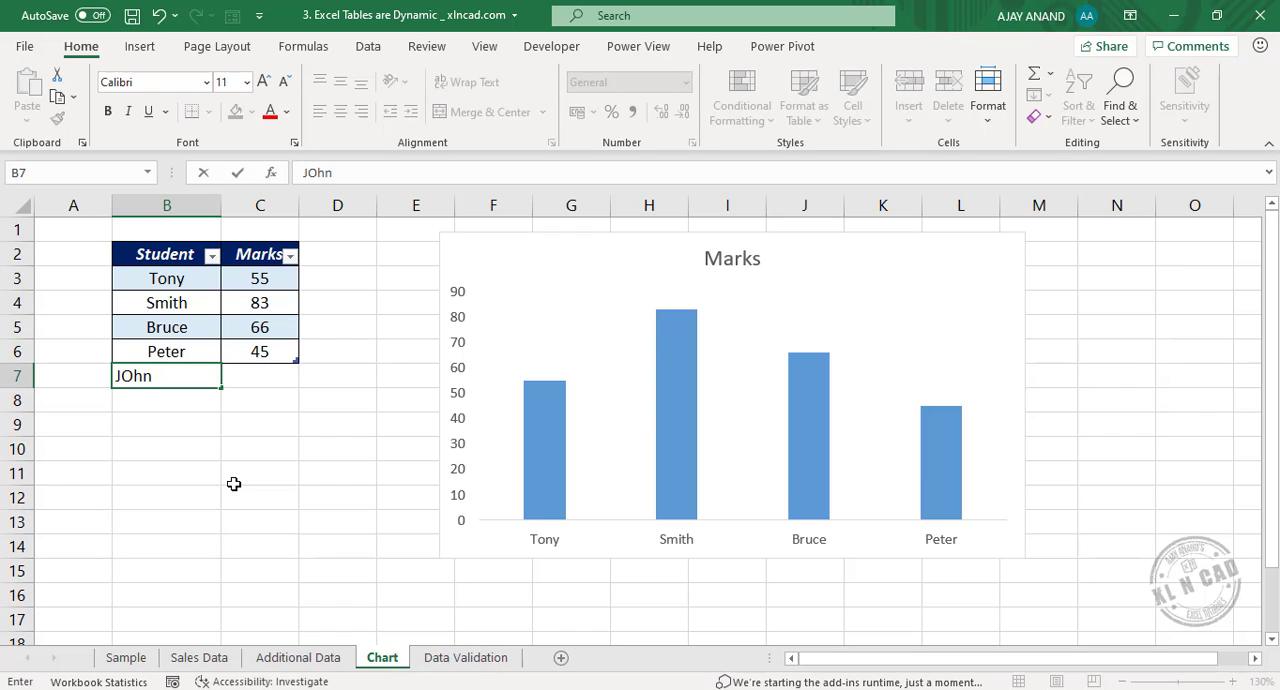
pyautogui.press('Tab')
pyautogui.write('75')
pyautogui.press('Return')
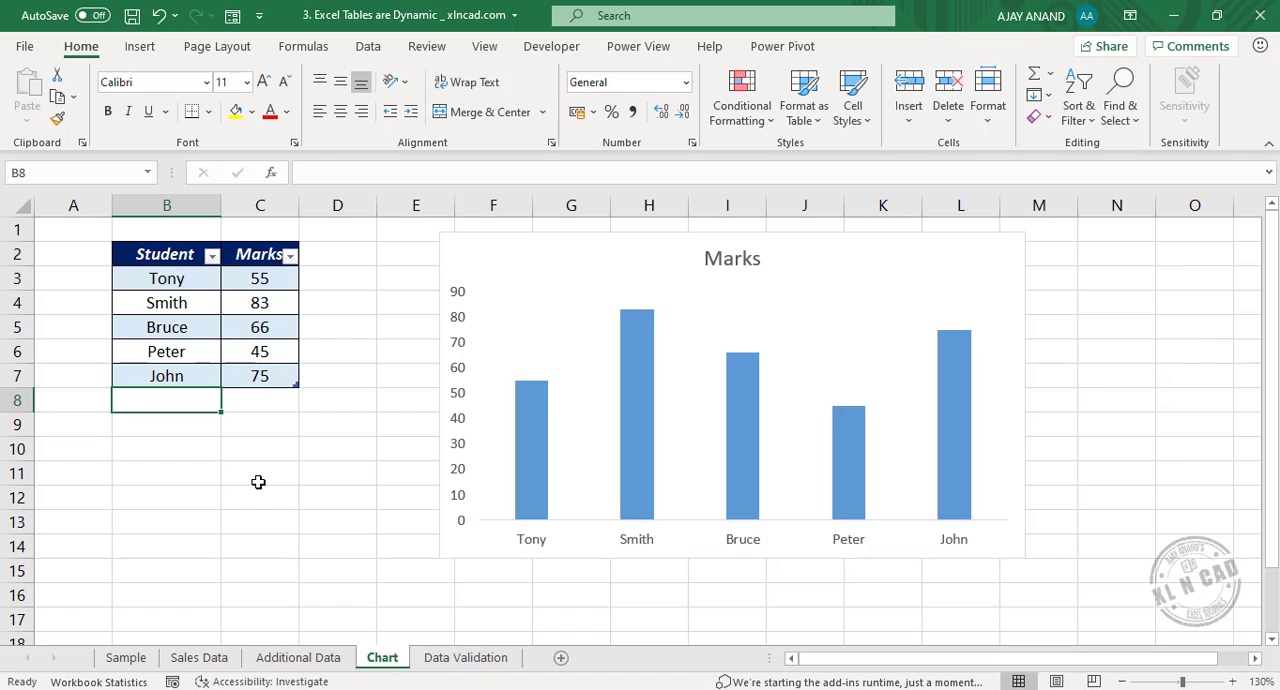
# Add another student's first name in B8 with marks of 83 in C8.
pyautogui.write('Tara')
pyautogui.press('Tab')
pyautogui.write('8')
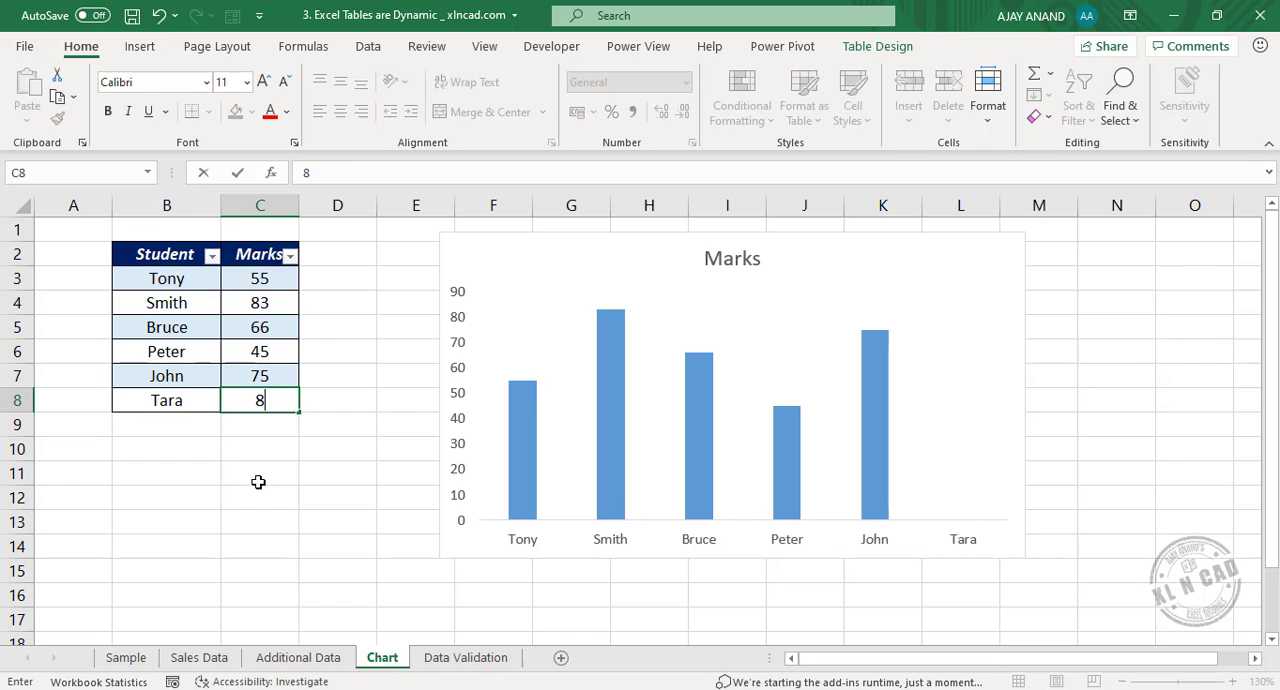
pyautogui.write('3')
pyautogui.press('Return')
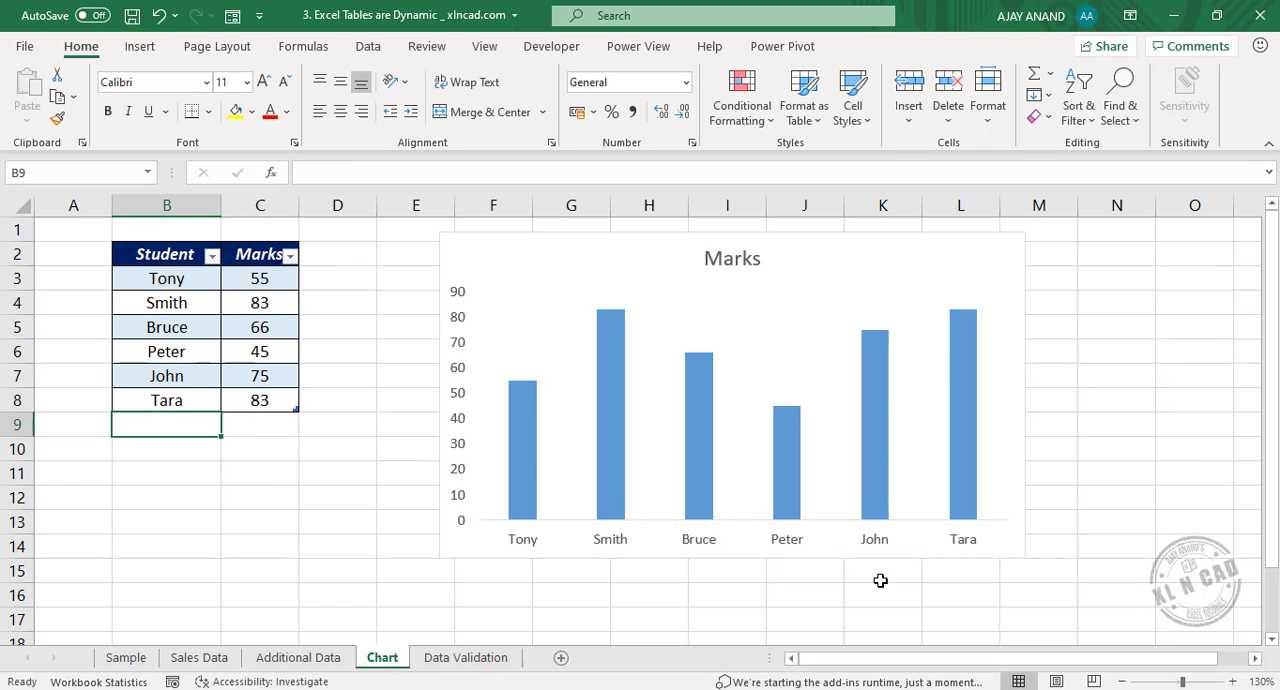
# Convert the Colors list in B3:B6 on the Data Validation sheet into a table with headers.
pyautogui.hotkey('ctrl', 'pagedown')
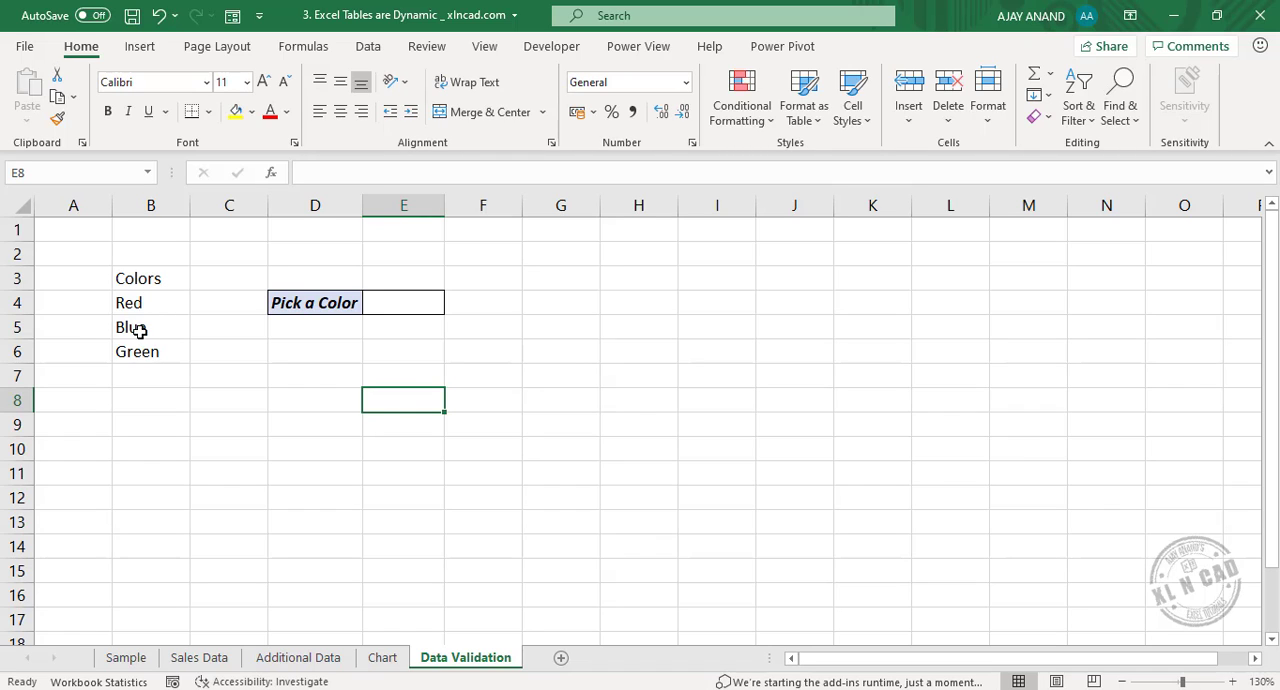
pyautogui.moveTo(129, 275); pyautogui.dragTo(135, 351)
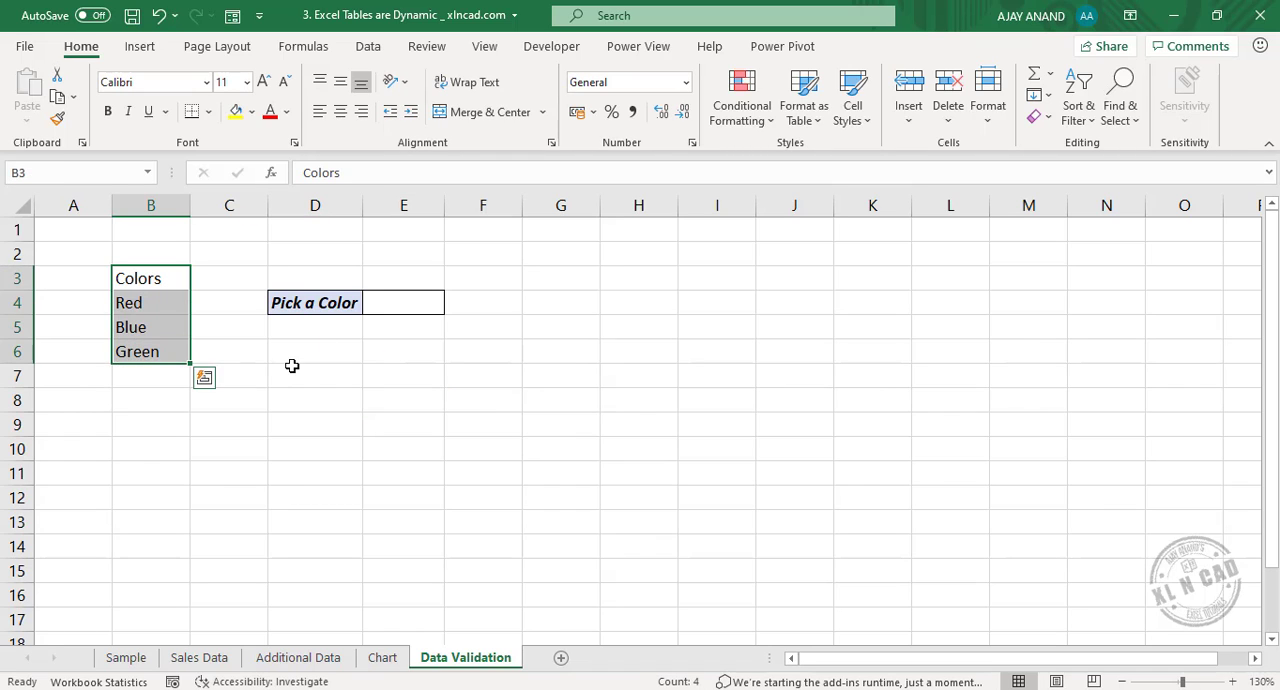
pyautogui.click(140, 46)
pyautogui.click(170, 102)
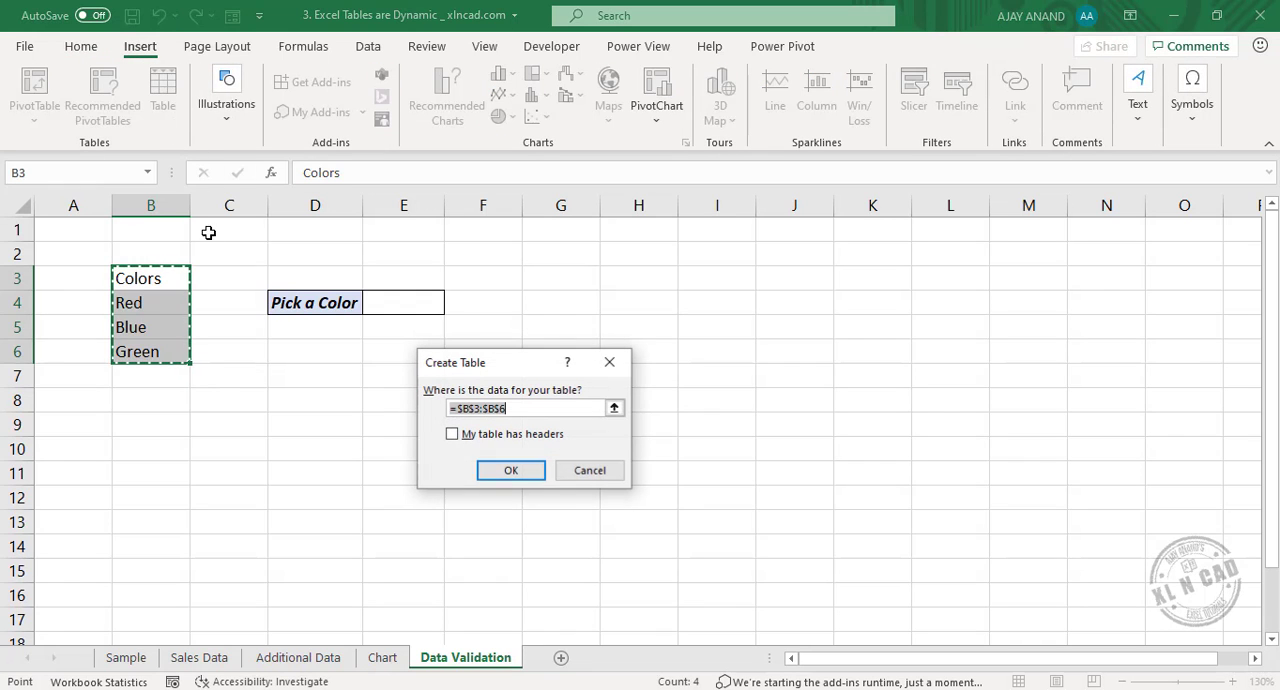
pyautogui.click(487, 437)
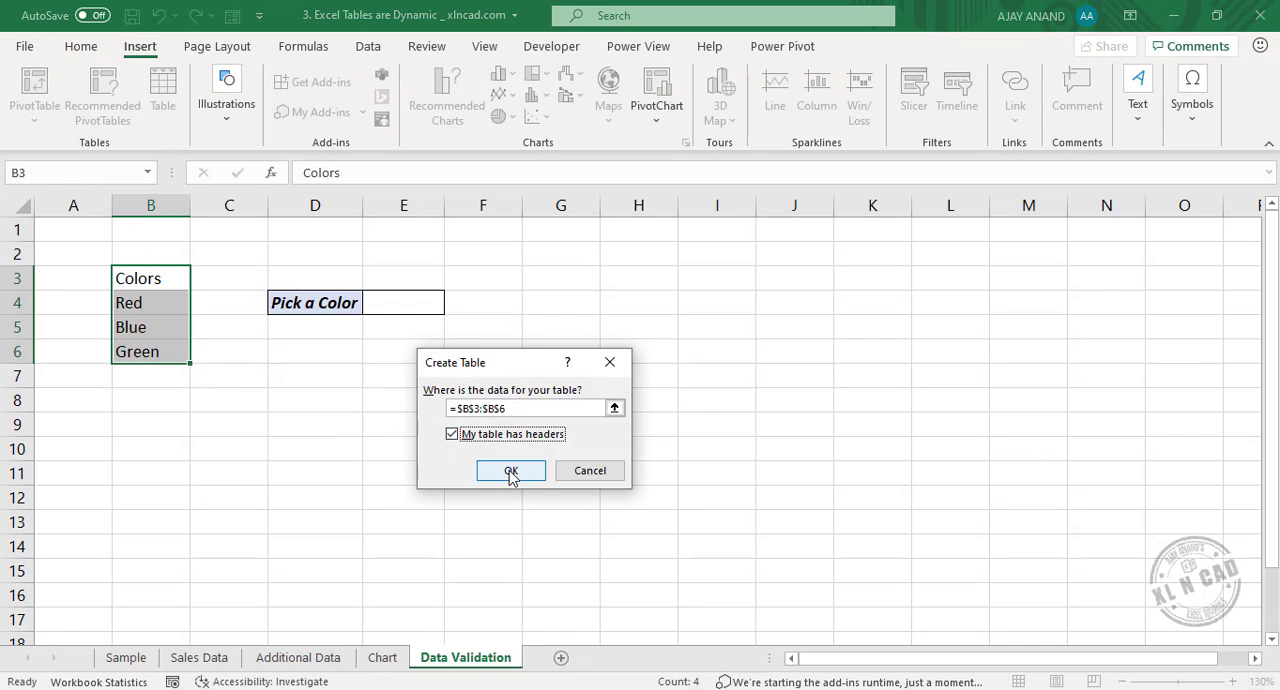
pyautogui.click(511, 471)
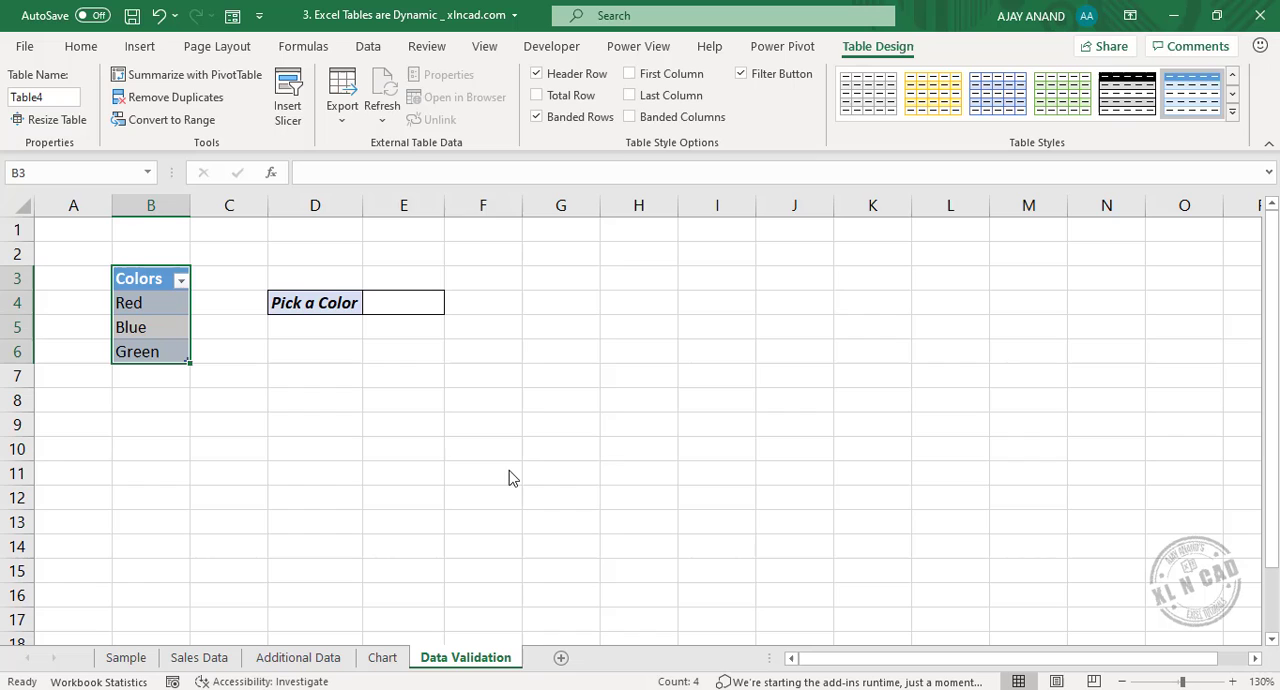
# Add list data validation to the Pick a Color cell E4 with source =$B$4:$B$6 and check its drop-down choices.
pyautogui.click(408, 308)
pyautogui.click(367, 48)
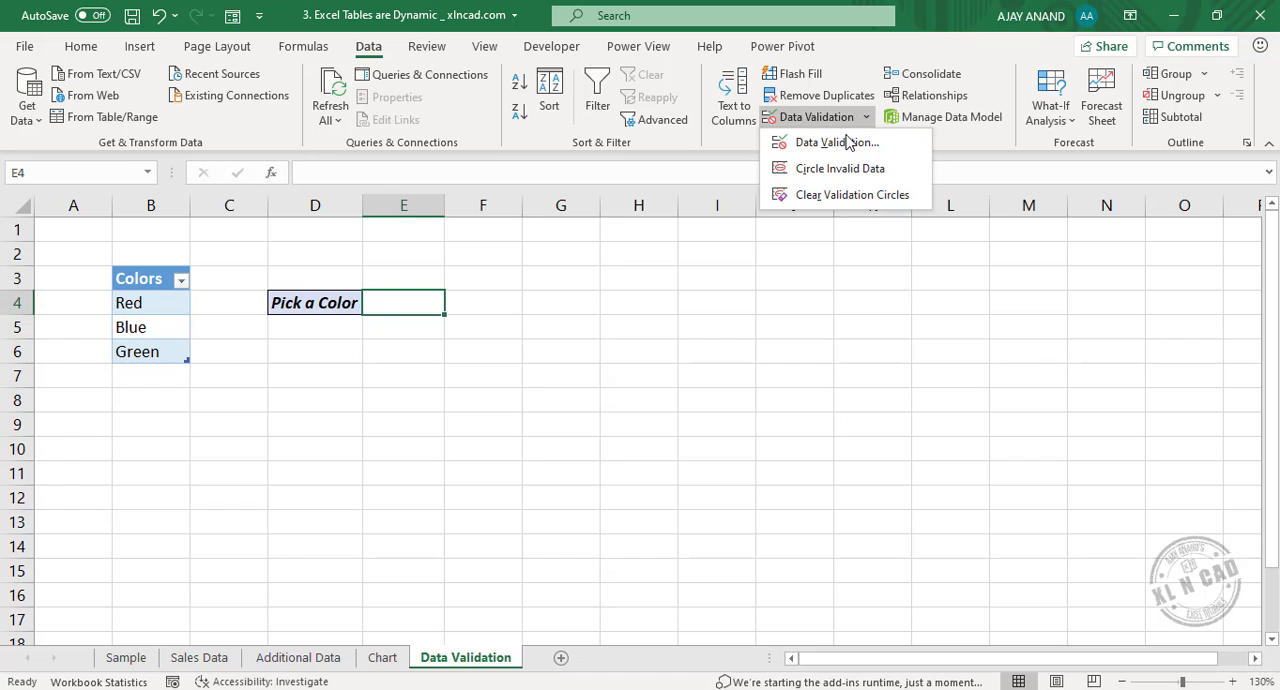
pyautogui.click(834, 143)
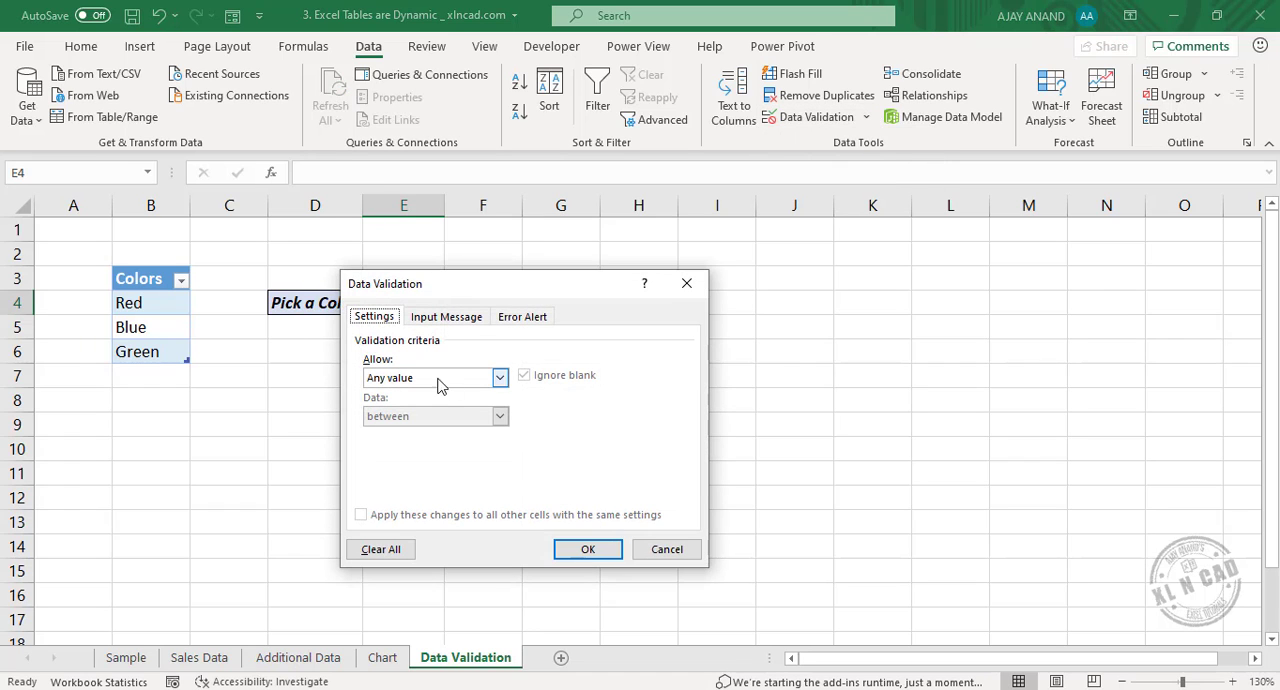
pyautogui.click(500, 378)
pyautogui.click(428, 433)
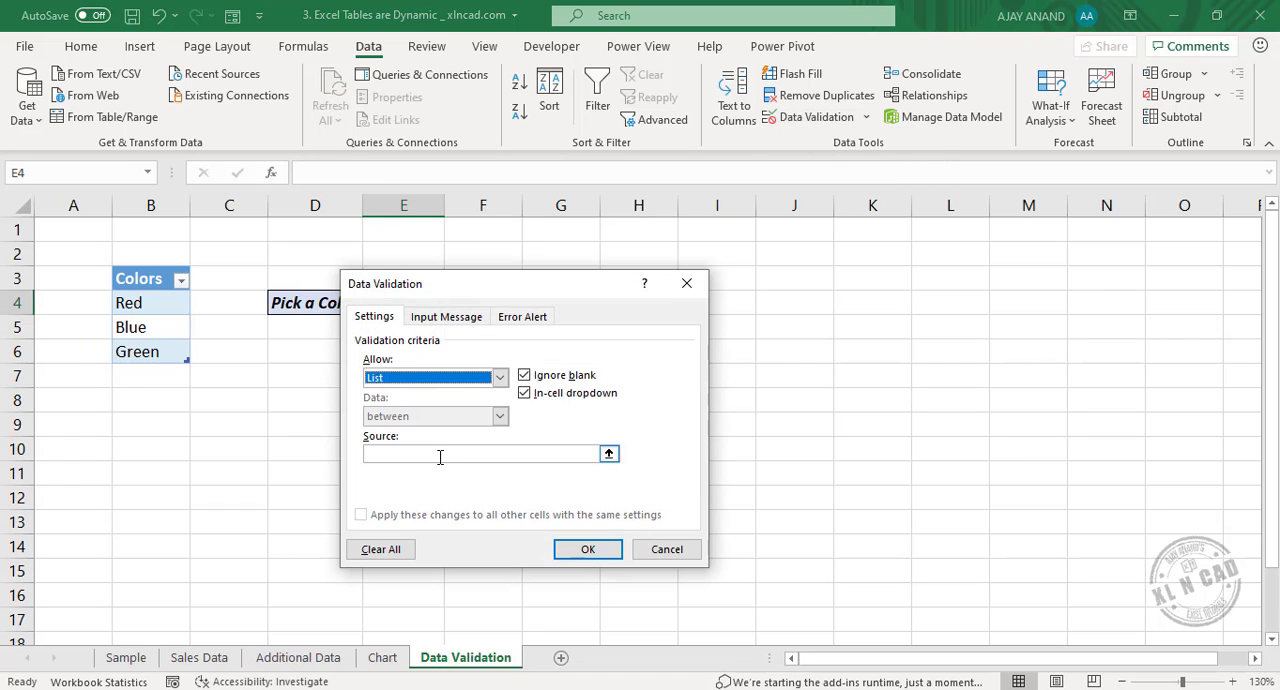
pyautogui.click(609, 454)
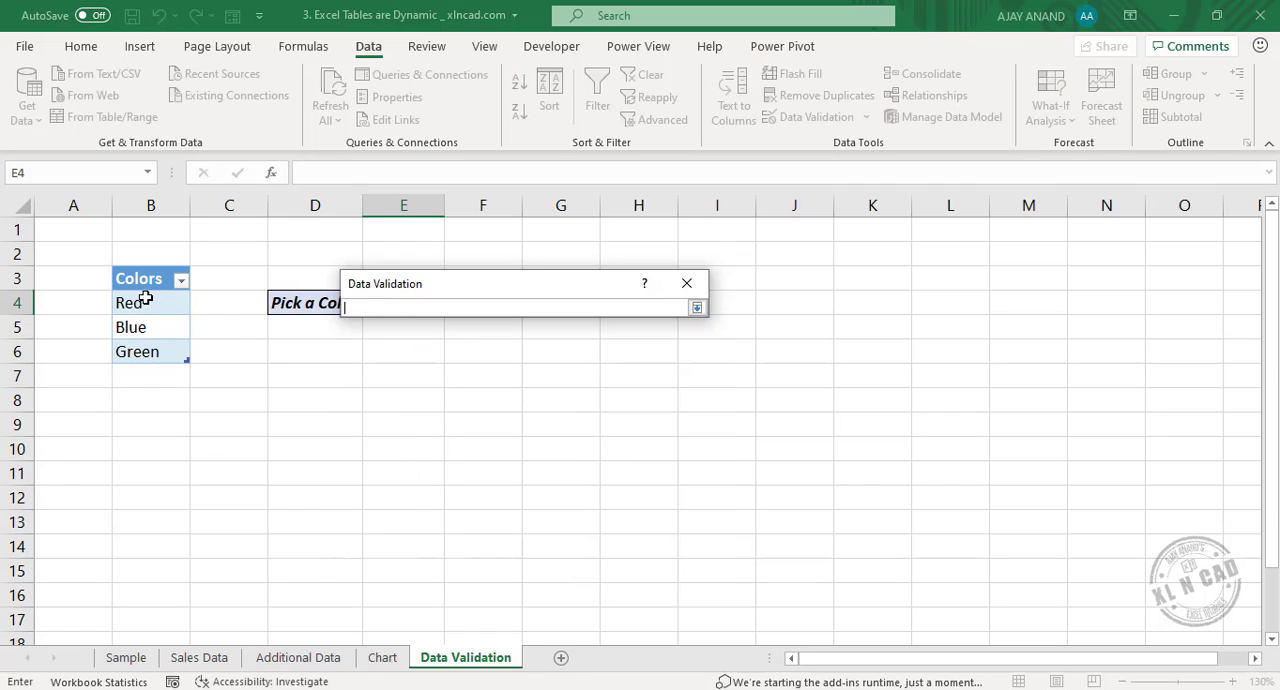
pyautogui.moveTo(145, 299); pyautogui.dragTo(187, 354)
pyautogui.click(696, 308)
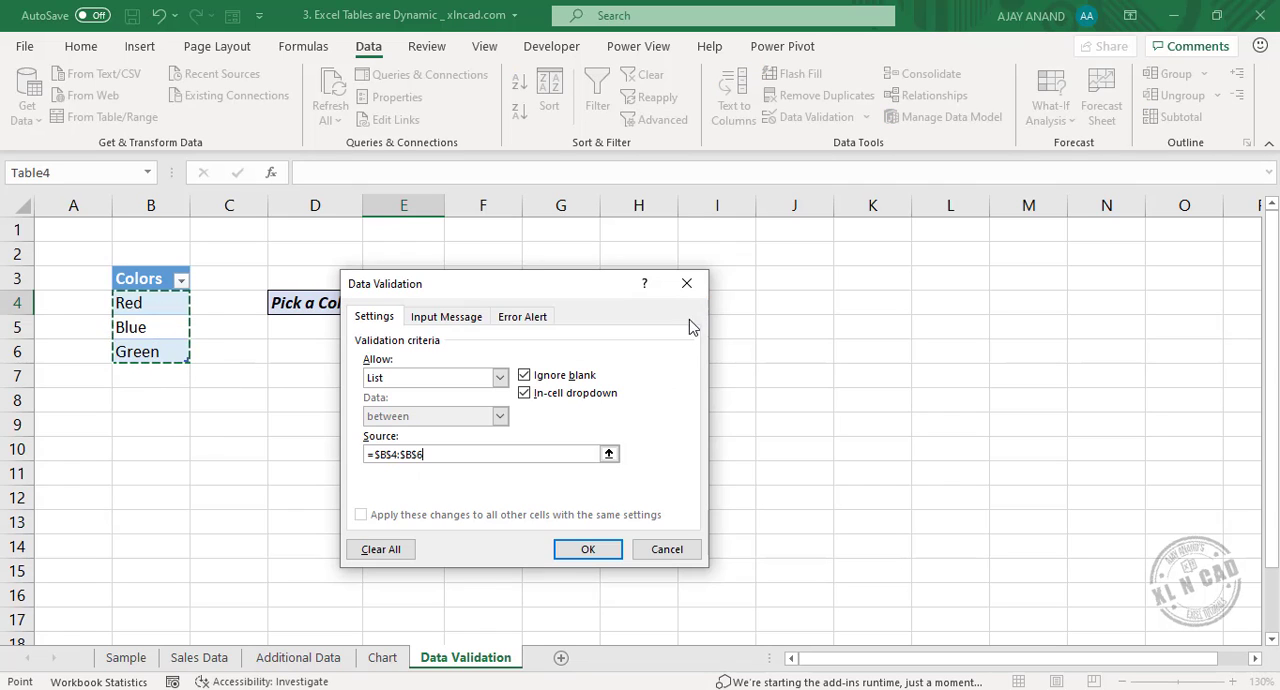
pyautogui.click(607, 552)
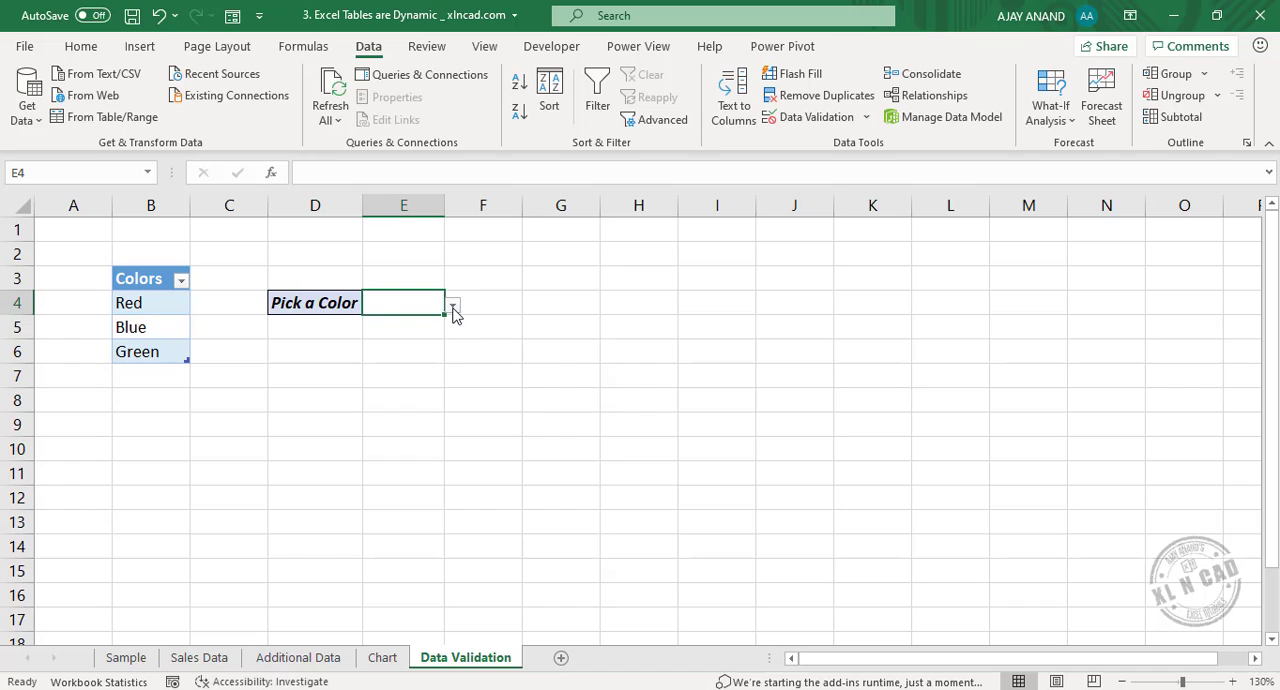
pyautogui.click(453, 310)
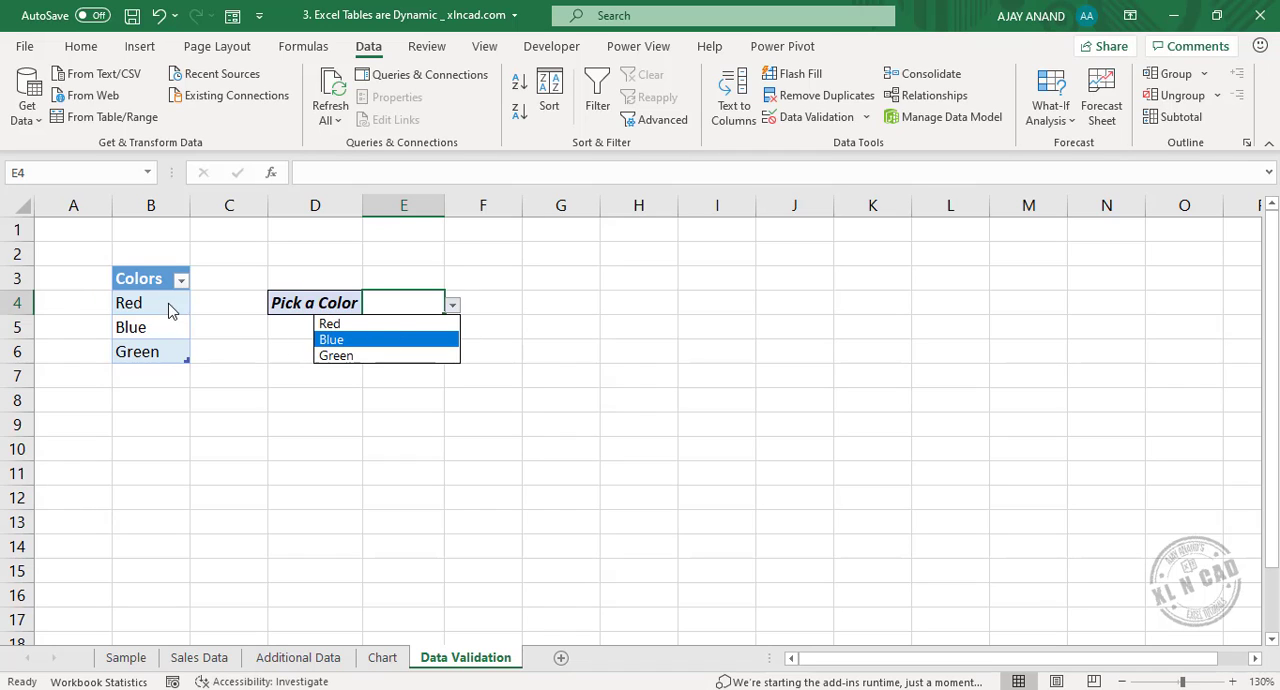
pyautogui.click(452, 305)
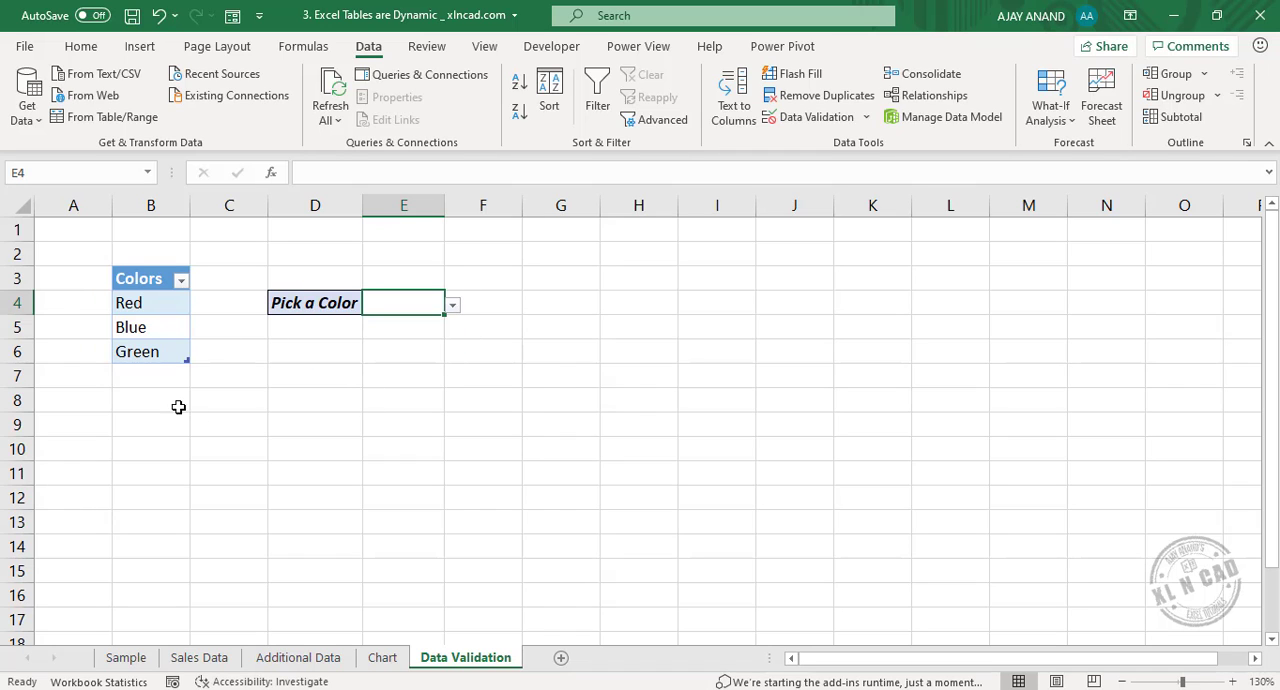
# Add Yellow in B7 directly beneath the Colors table and check the choices in E4's drop-down list.
pyautogui.doubleClick(156, 377)
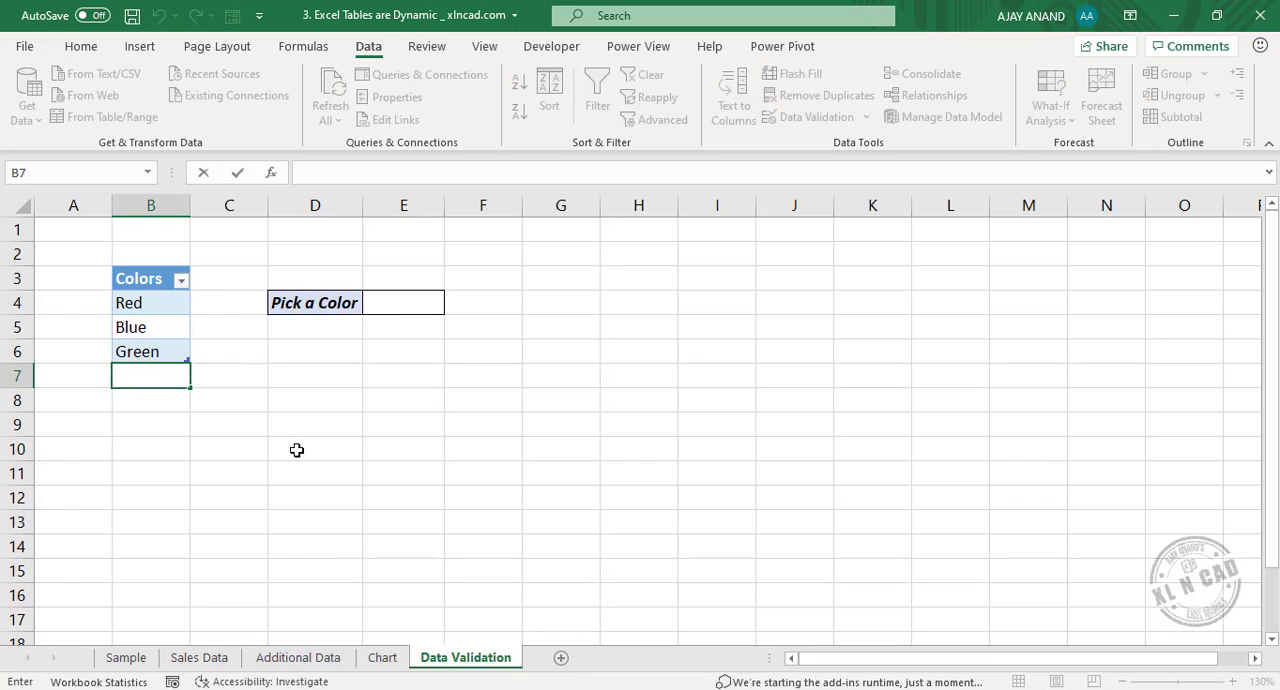
pyautogui.write('Yellow')
pyautogui.press('Return')
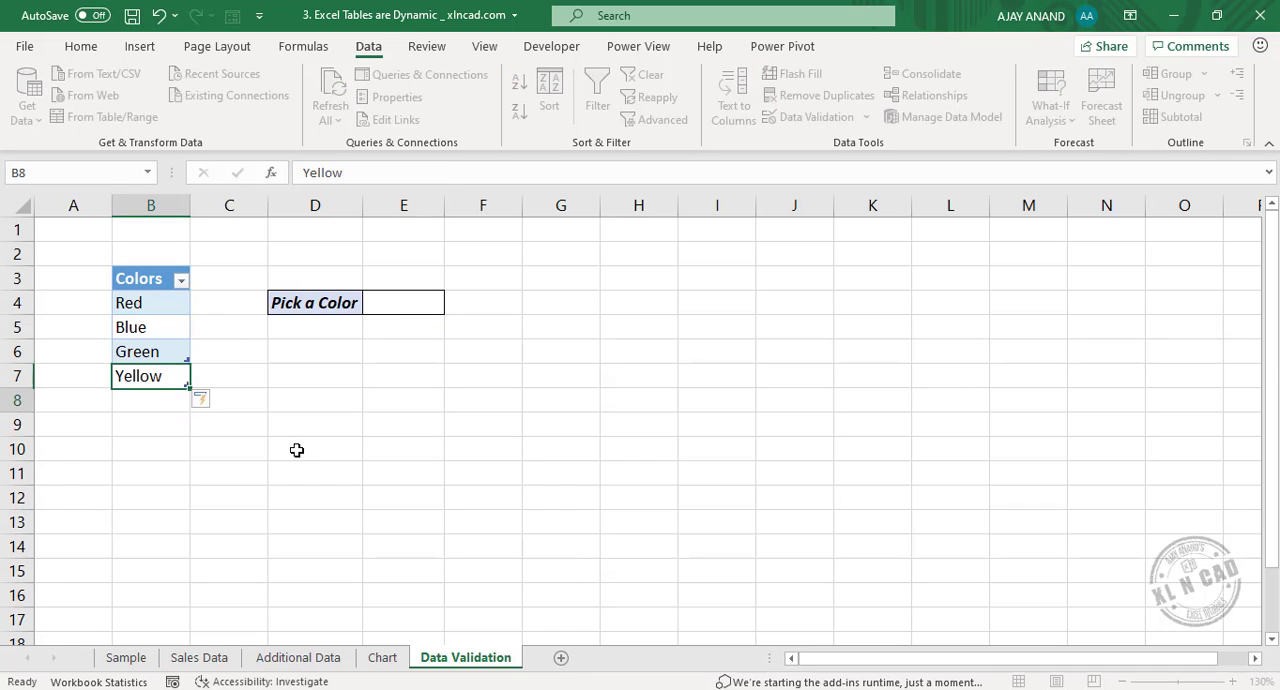
pyautogui.click(418, 302)
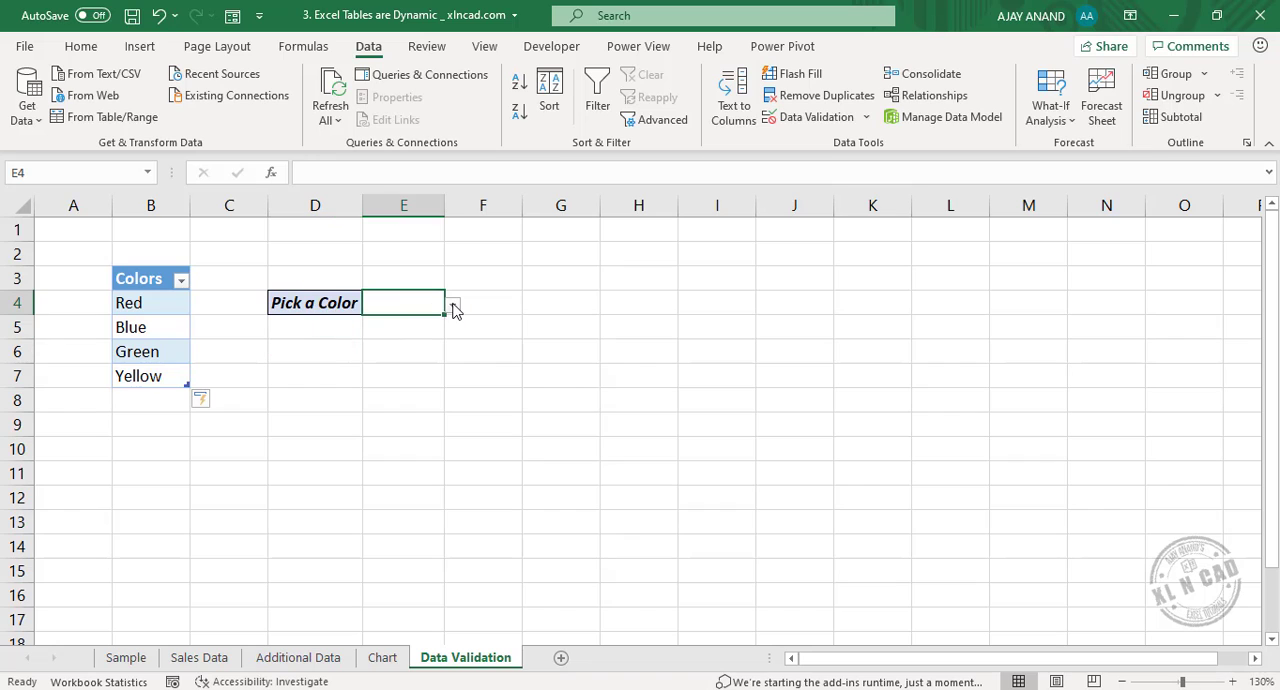
pyautogui.click(452, 305)
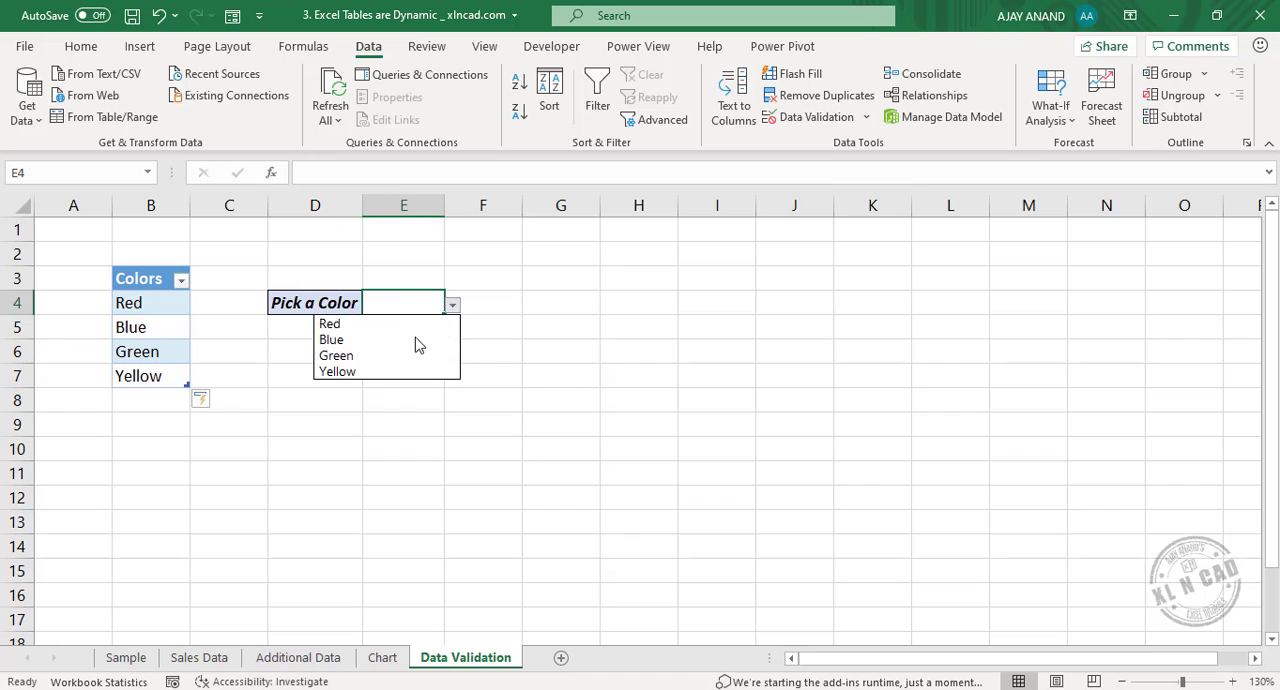
# Add White in B8 as another color and check the drop-down list in E4.
pyautogui.click(140, 401)
pyautogui.doubleClick(140, 401)
pyautogui.write('White')
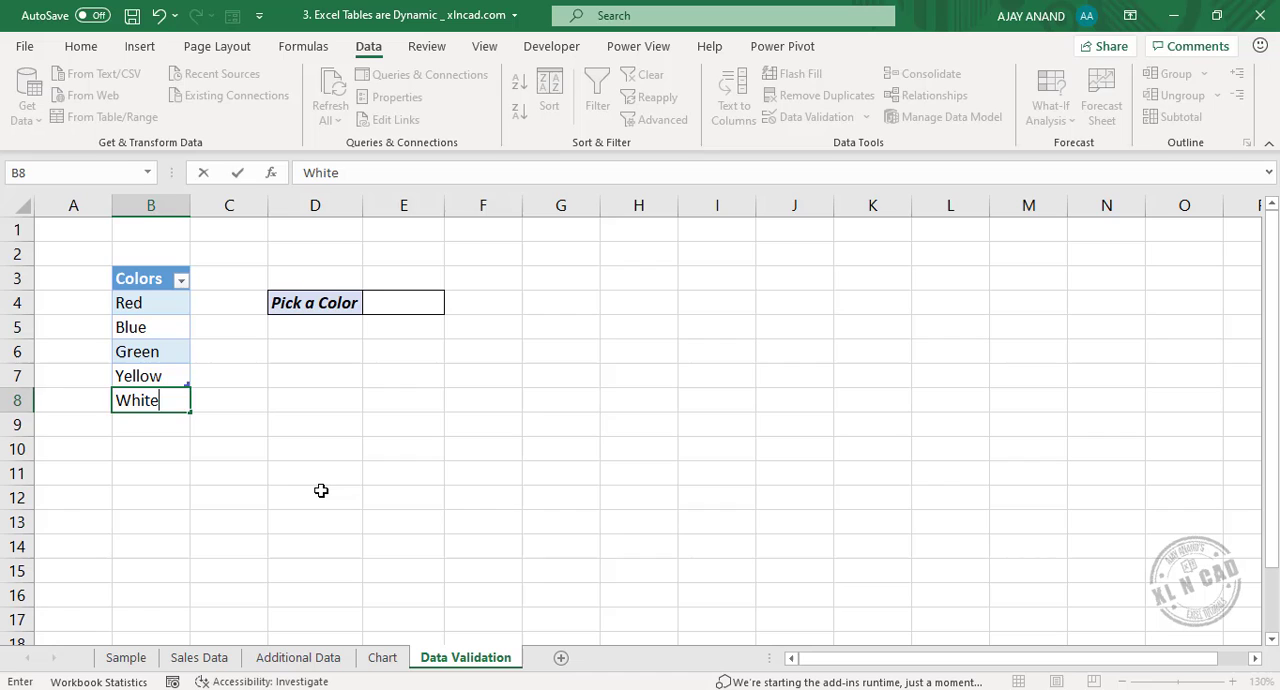
pyautogui.press('Return')
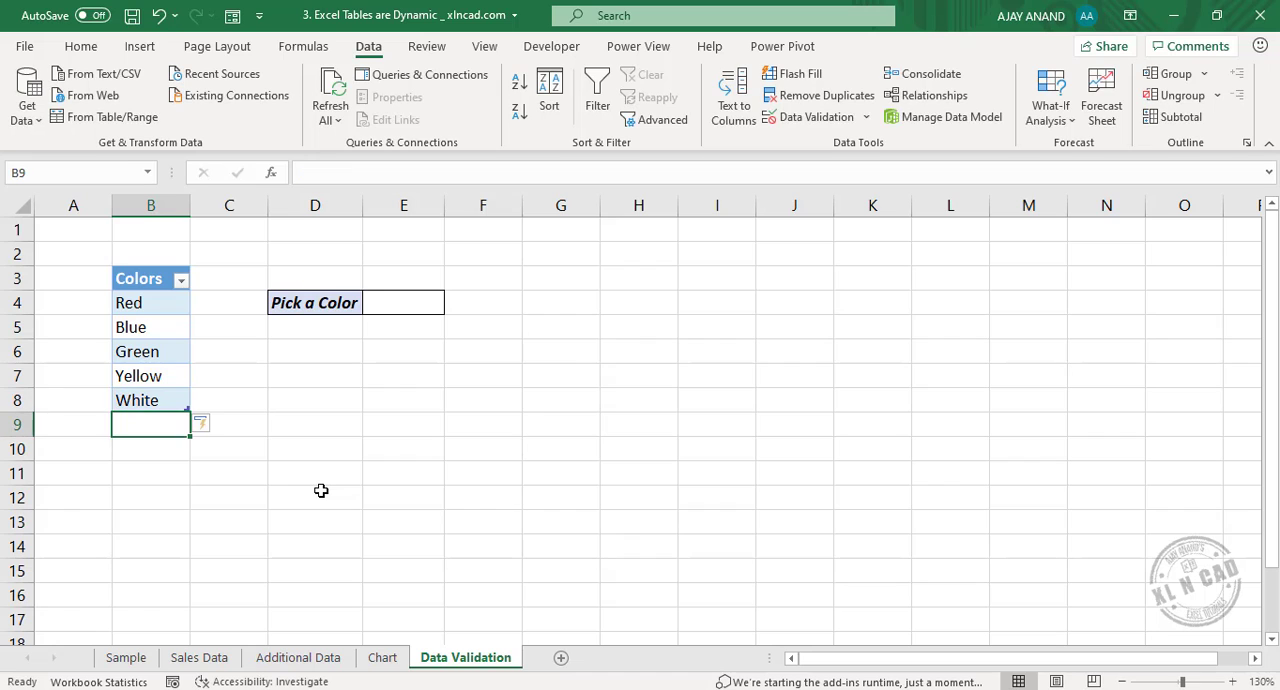
pyautogui.click(405, 306)
pyautogui.click(452, 305)
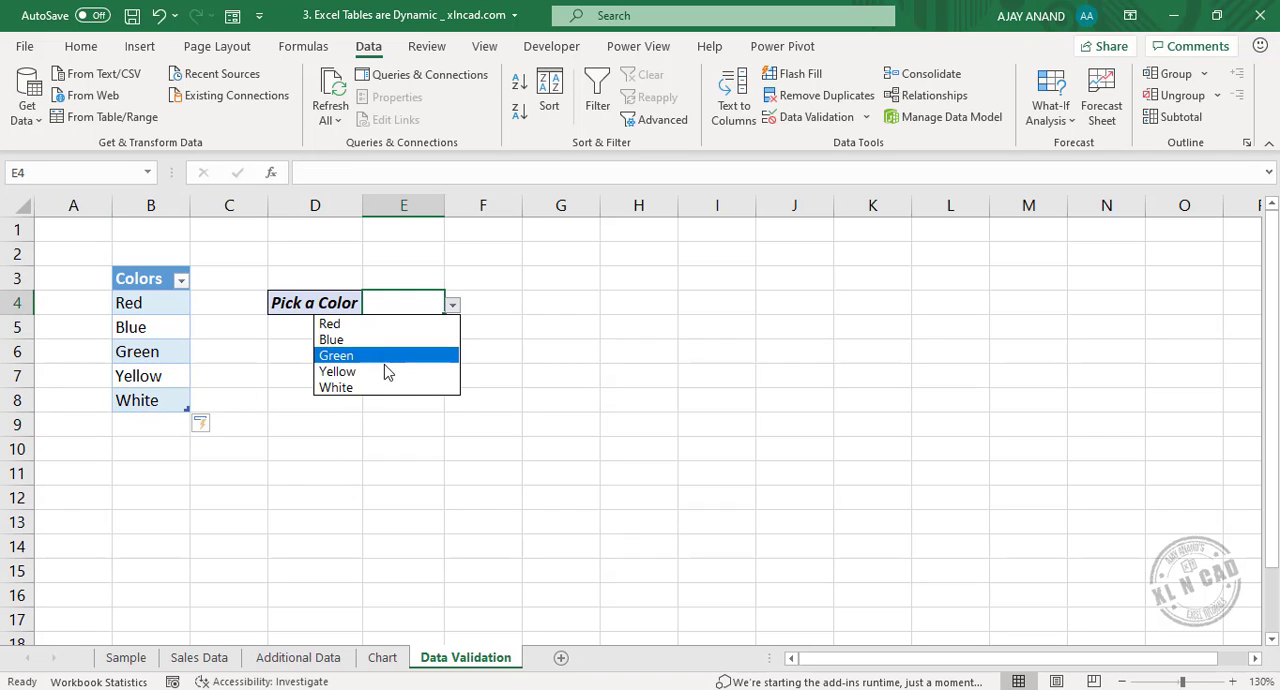
pyautogui.click(512, 416)
# Add Cyan in B9 below the Colors table and open the color drop-down in E4.
pyautogui.doubleClick(149, 424)
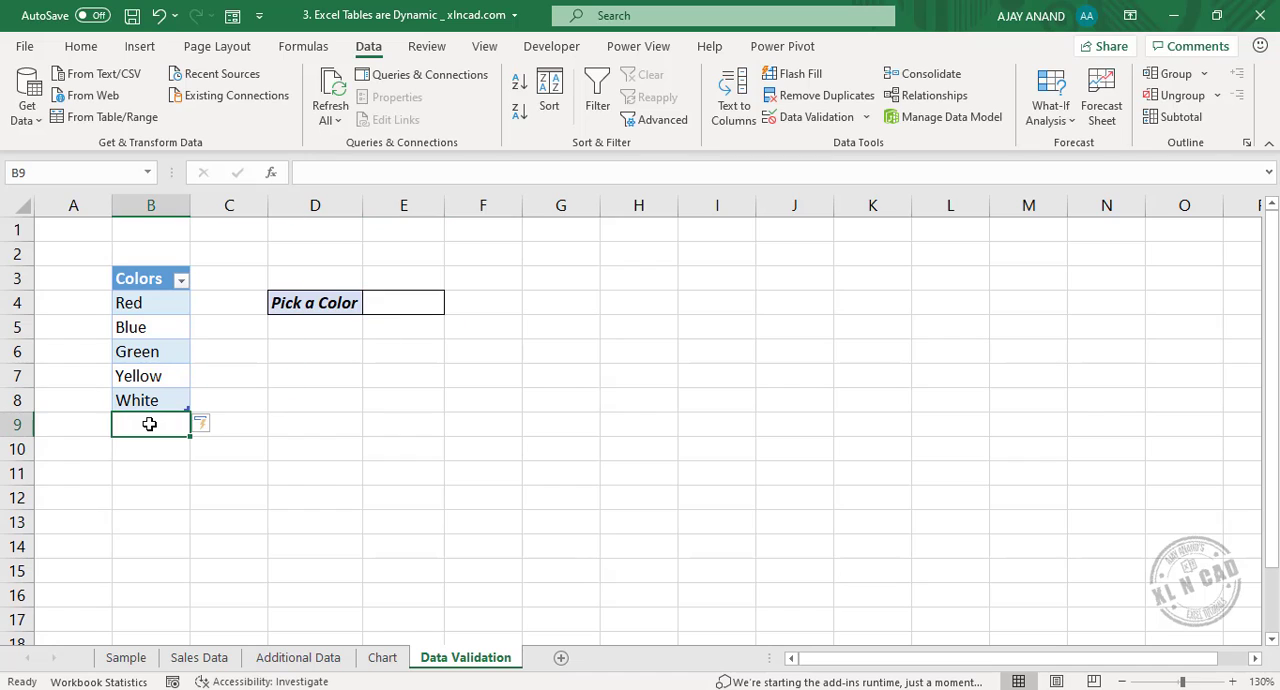
pyautogui.write('Cyan')
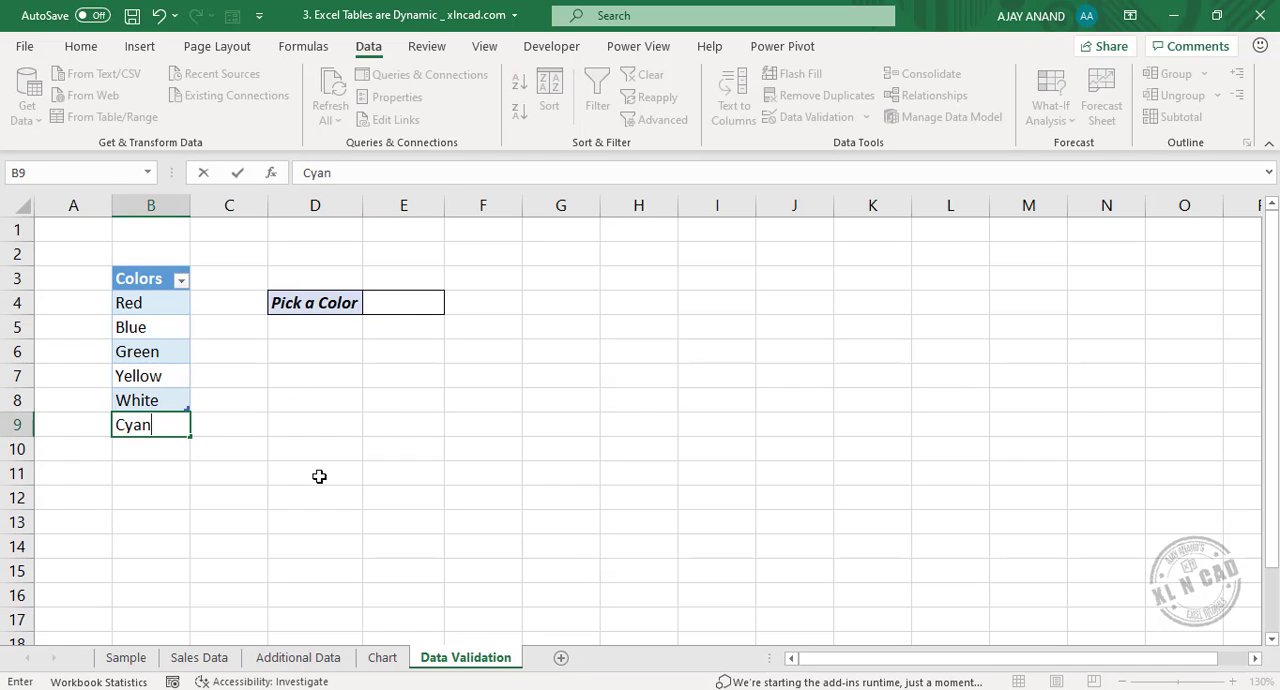
pyautogui.press('Return')
pyautogui.click(419, 315)
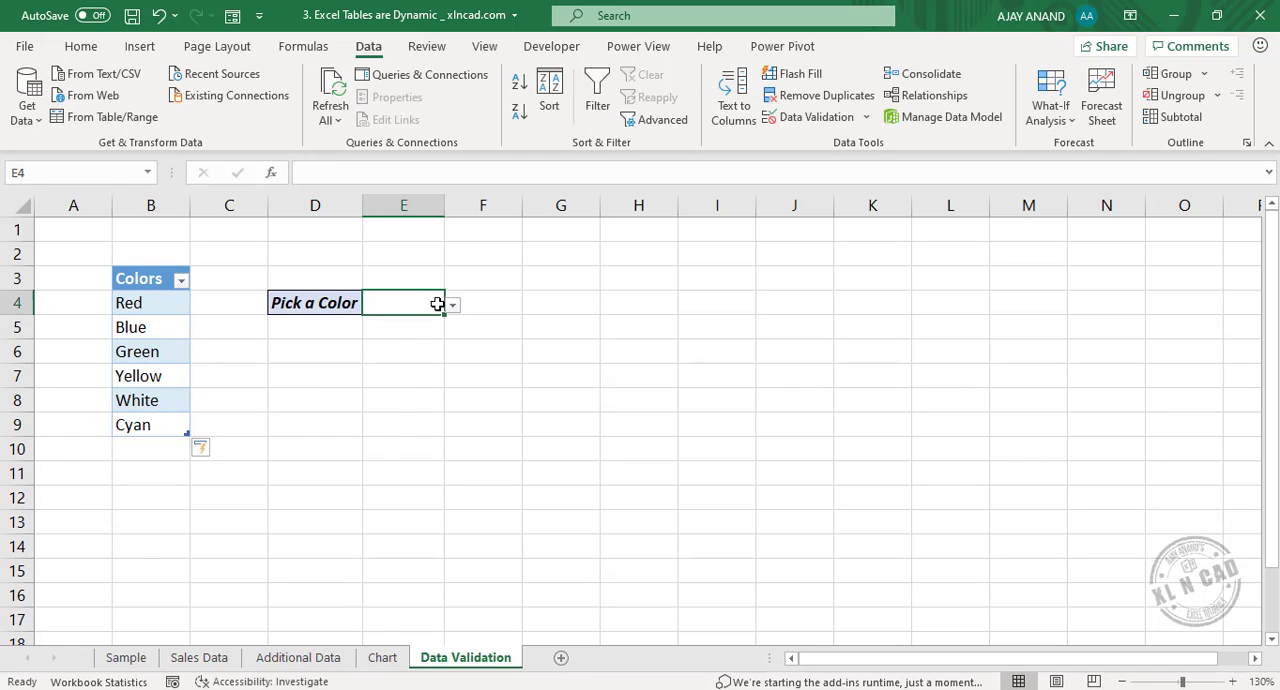
pyautogui.click(452, 305)
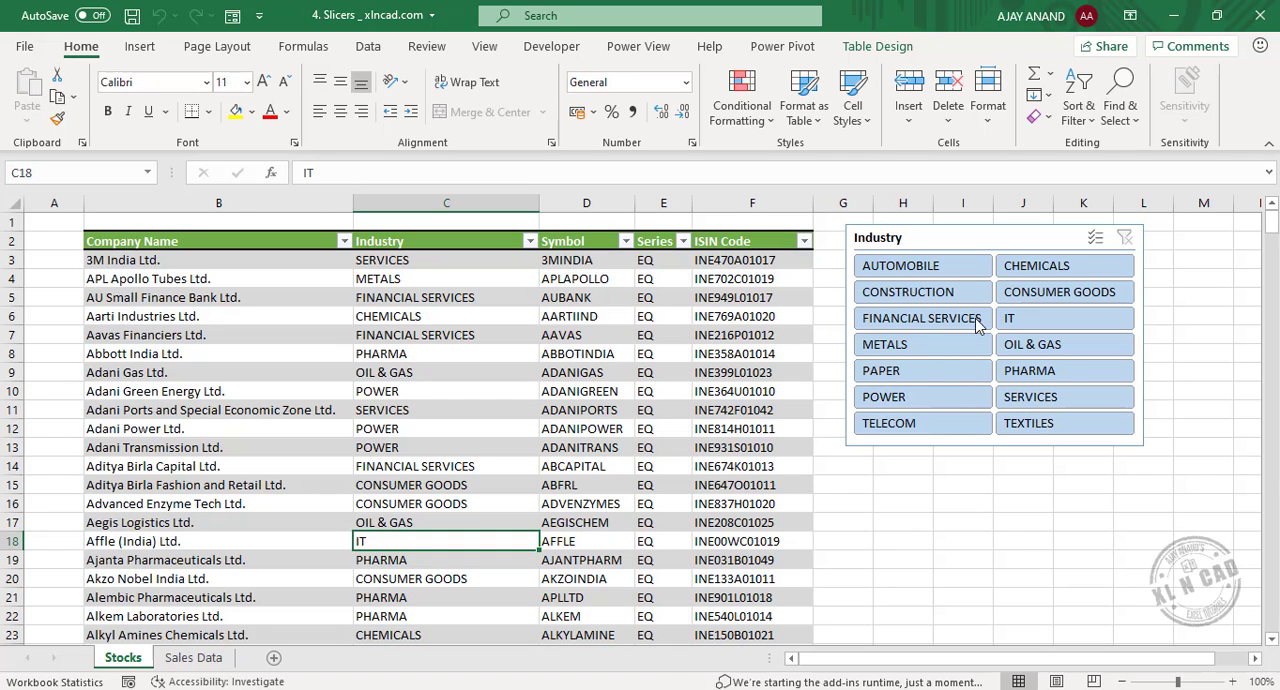
# Filter the Stocks table with the Industry slicer, first by TEXTILES and then by OIL & GAS.
pyautogui.click(1047, 420)
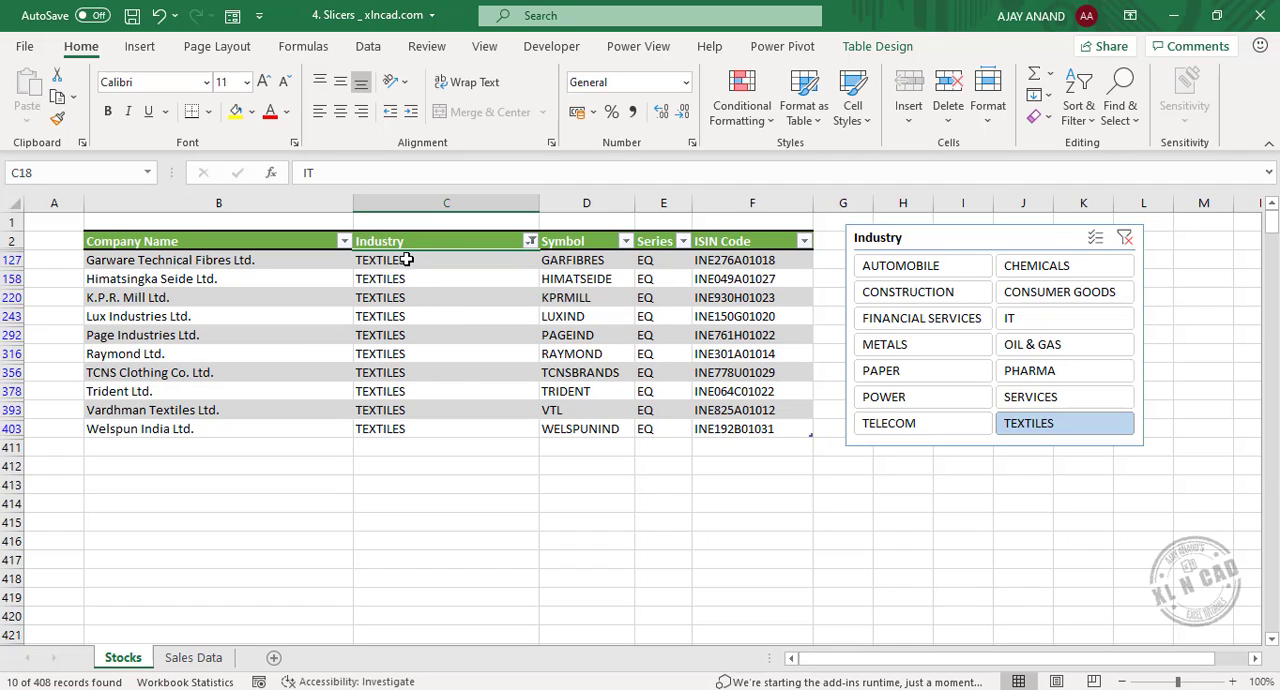
pyautogui.click(1083, 347)
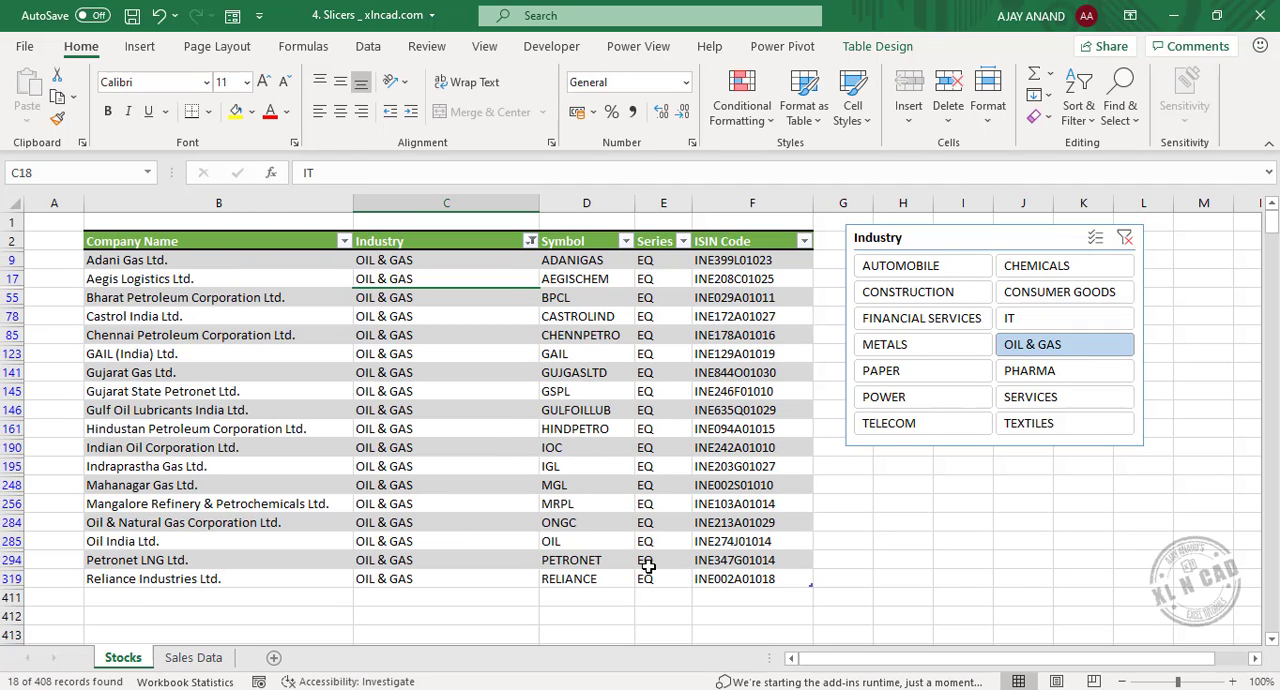
# Insert slicers for the Region and SalesRep columns of the table on the Sales Data sheet.
pyautogui.click(205, 658)
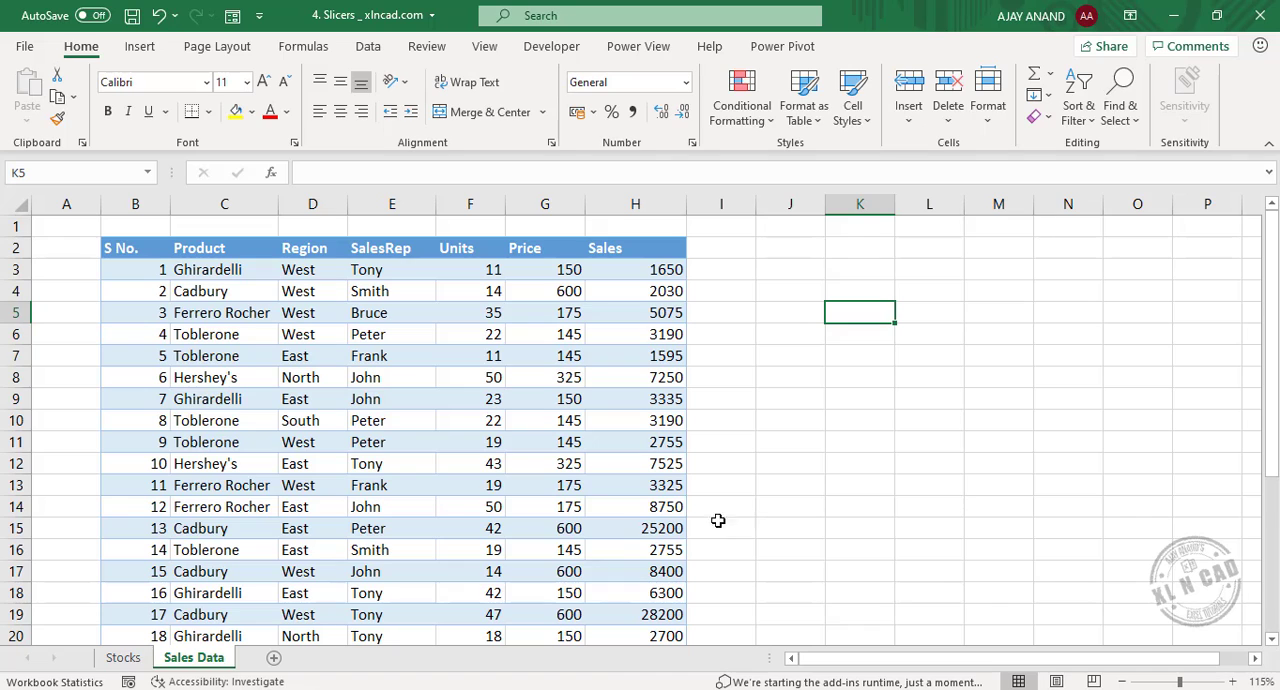
pyautogui.click(380, 402)
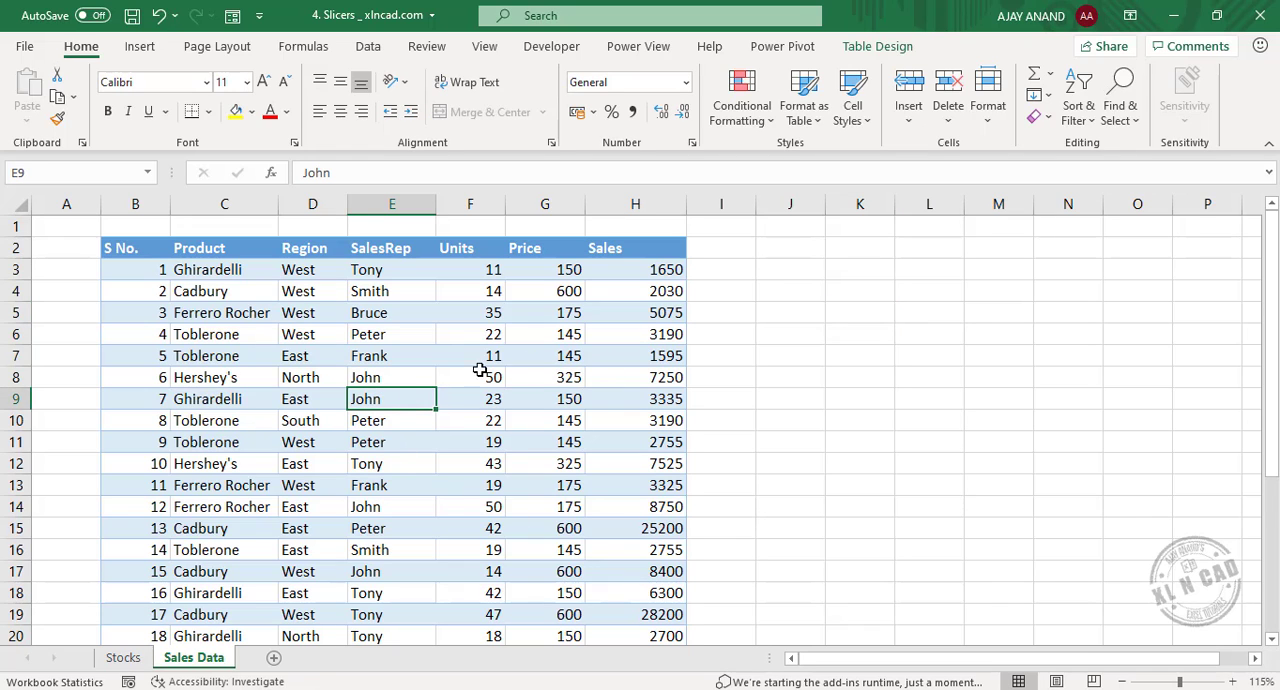
pyautogui.click(877, 50)
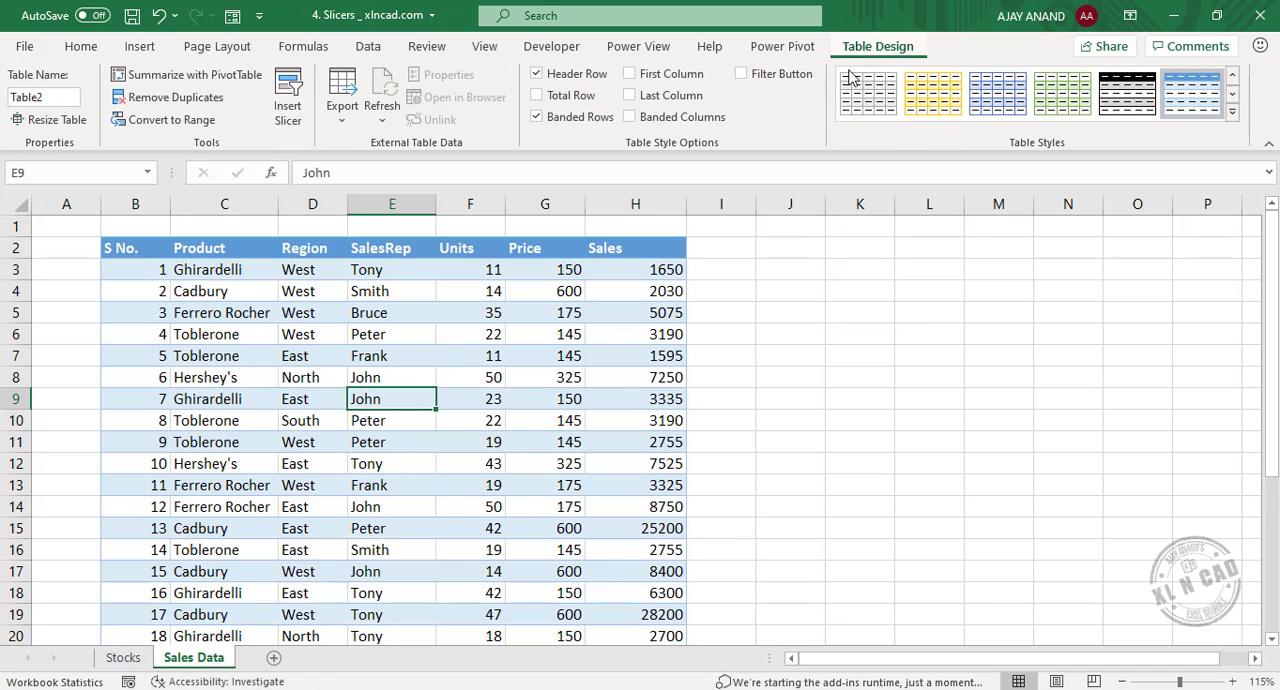
pyautogui.click(287, 110)
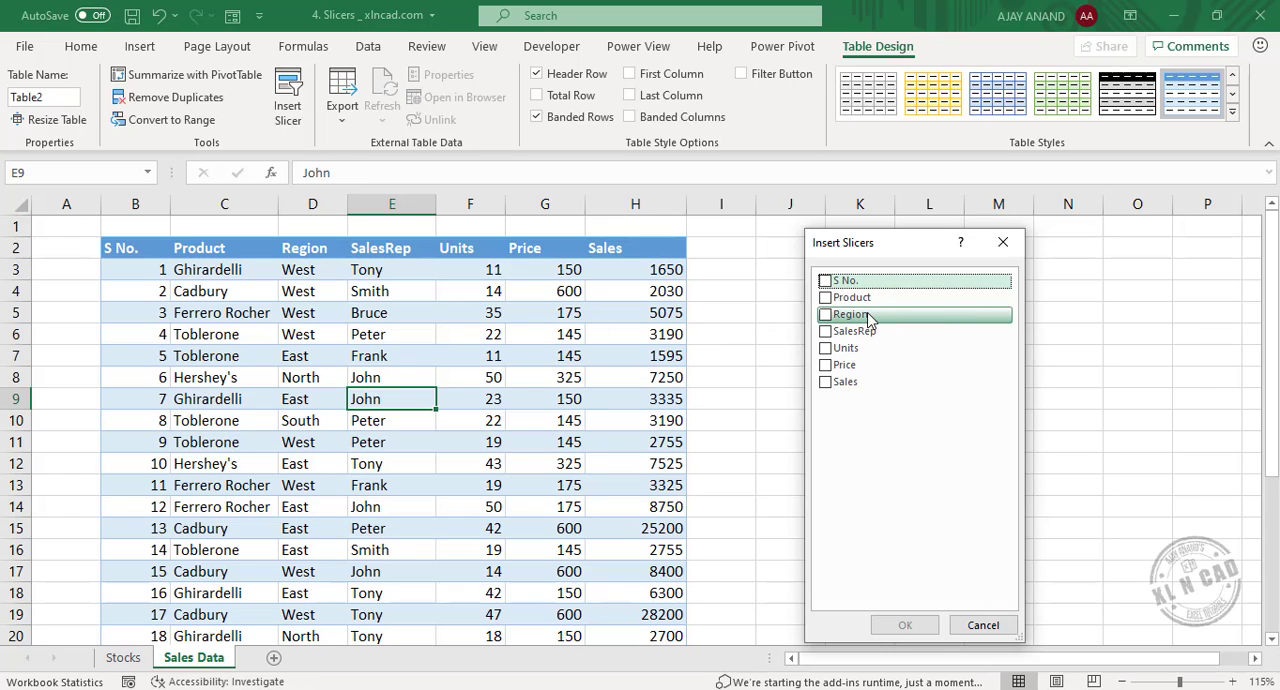
pyautogui.click(825, 315)
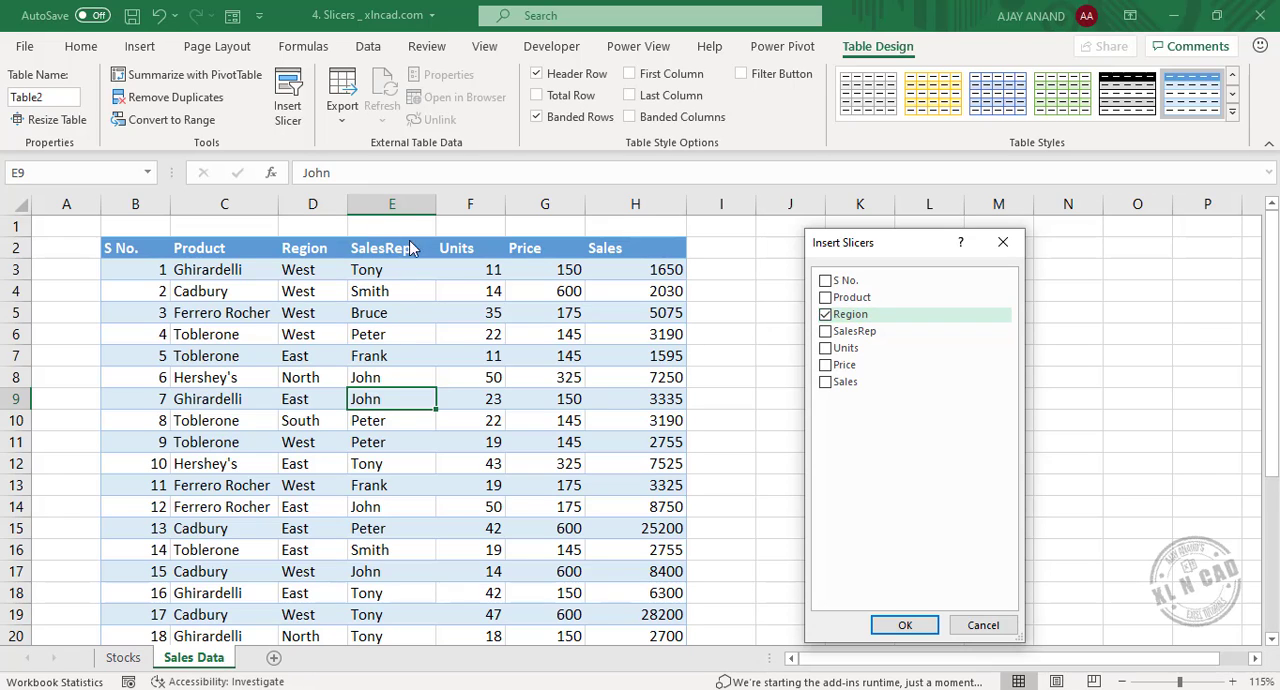
pyautogui.click(825, 331)
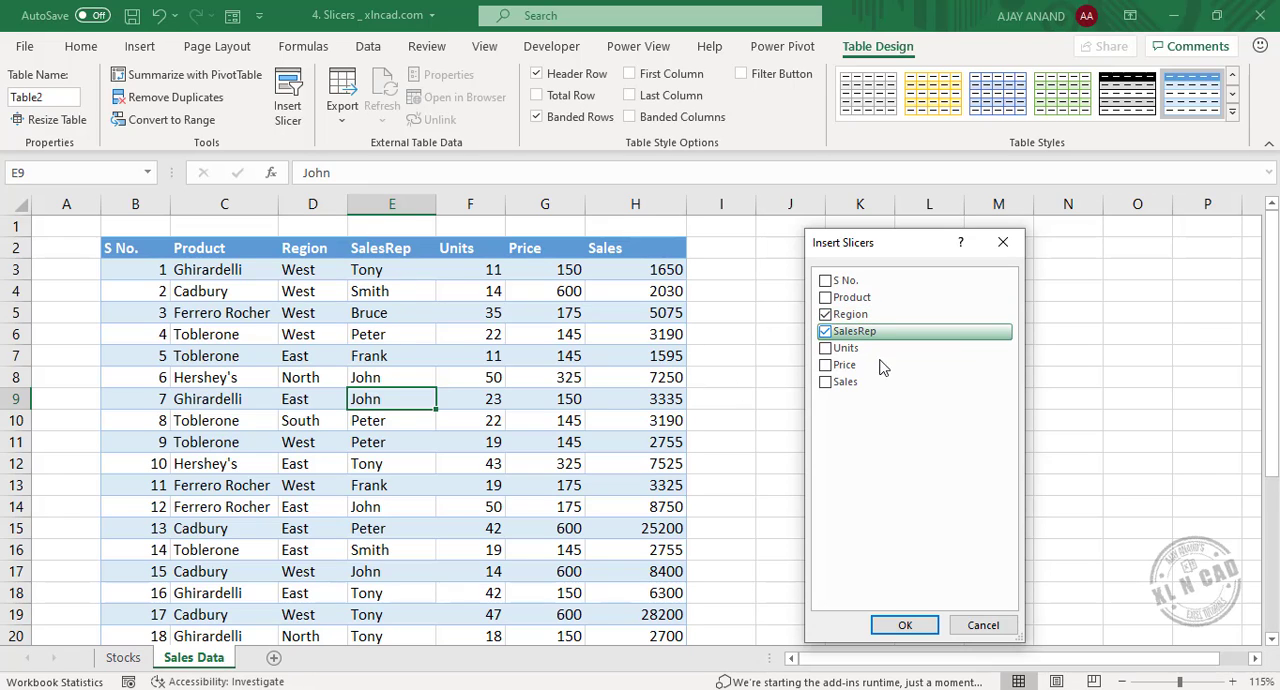
pyautogui.click(905, 625)
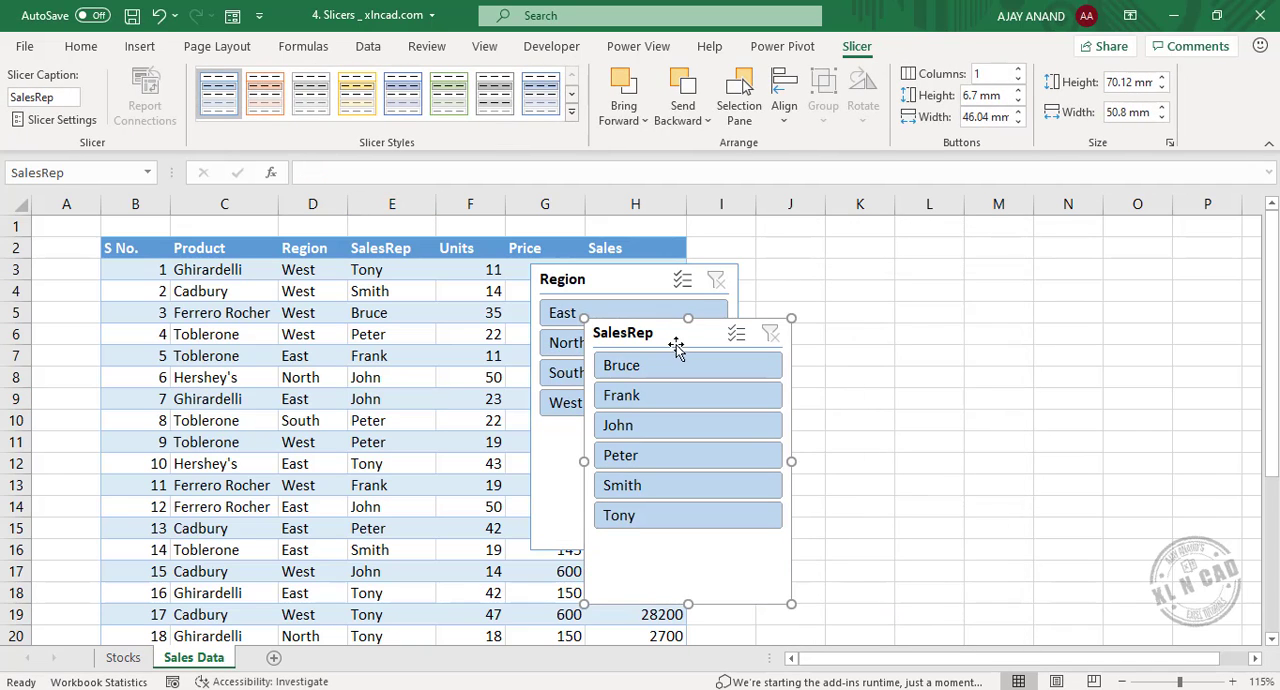
# Place the Region and SalesRep slicers side by side beside the sales table and shorten both, the SalesRep slicer to about 58 mm high.
pyautogui.moveTo(684, 337); pyautogui.dragTo(1043, 269)
pyautogui.moveTo(617, 277); pyautogui.dragTo(806, 245)
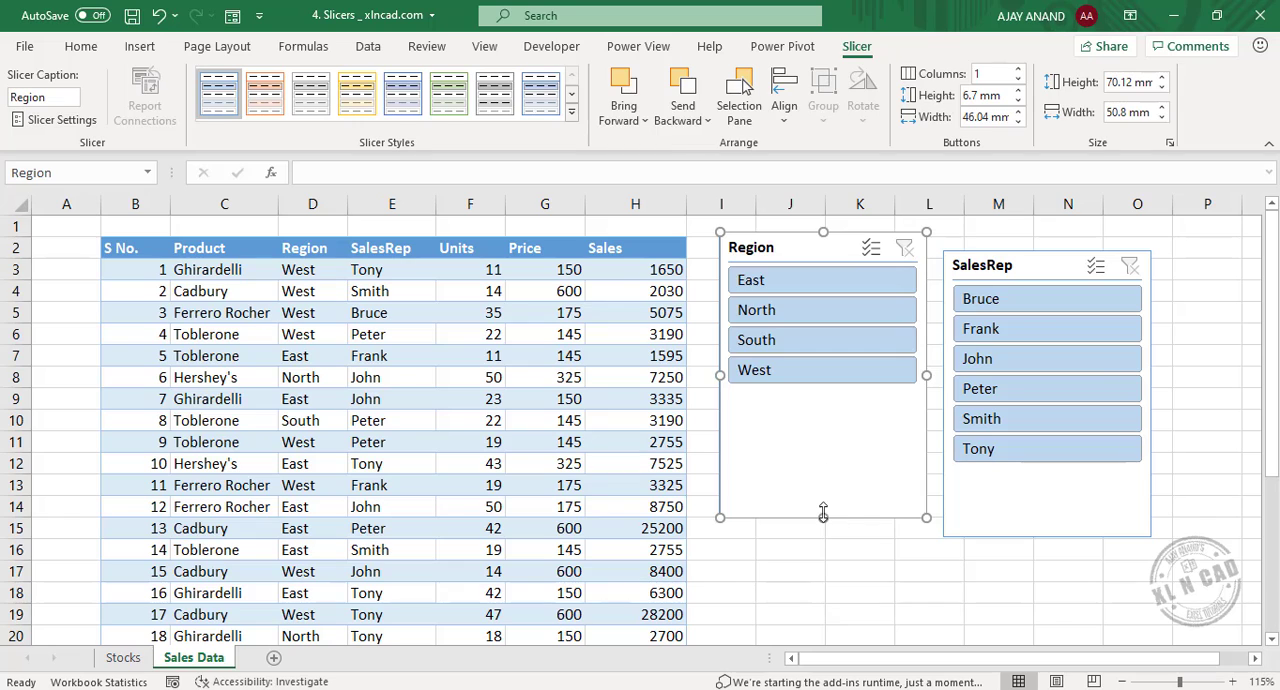
pyautogui.moveTo(823, 517); pyautogui.dragTo(823, 398)
pyautogui.click(1051, 534)
pyautogui.moveTo(1047, 535); pyautogui.dragTo(1047, 487)
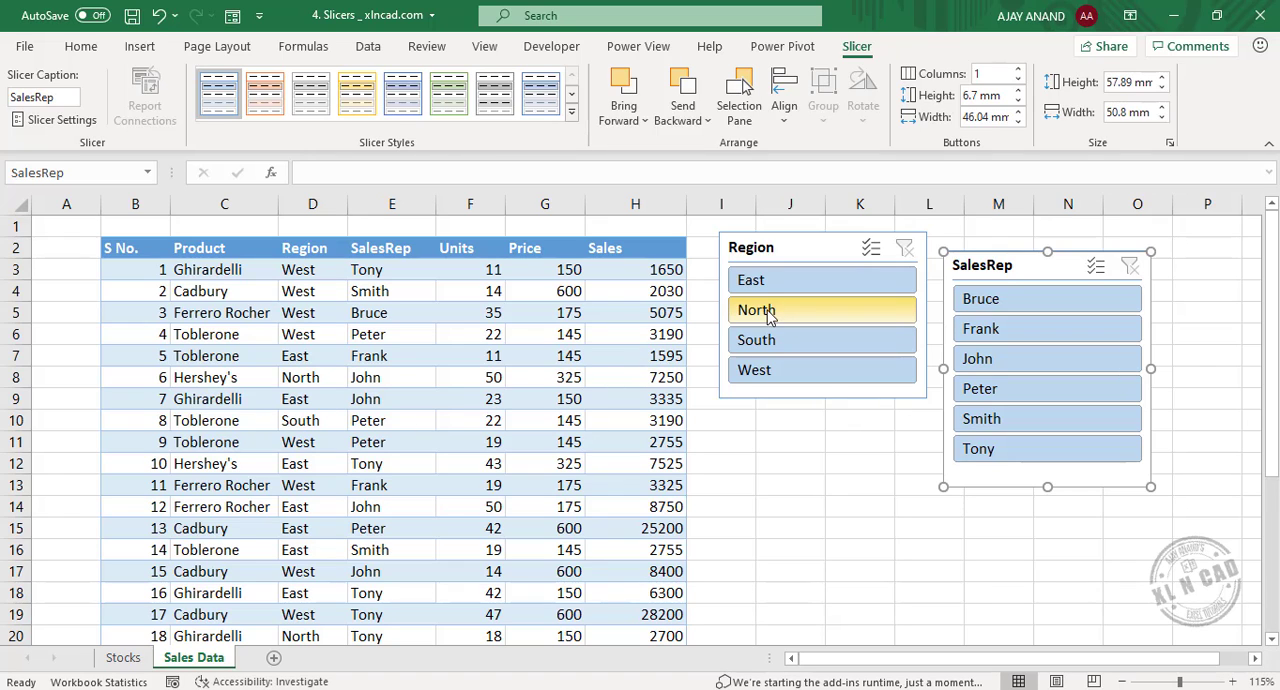
# Filter the sales table by the North, South and East regions in turn, then clear the Region filter.
pyautogui.click(829, 318)
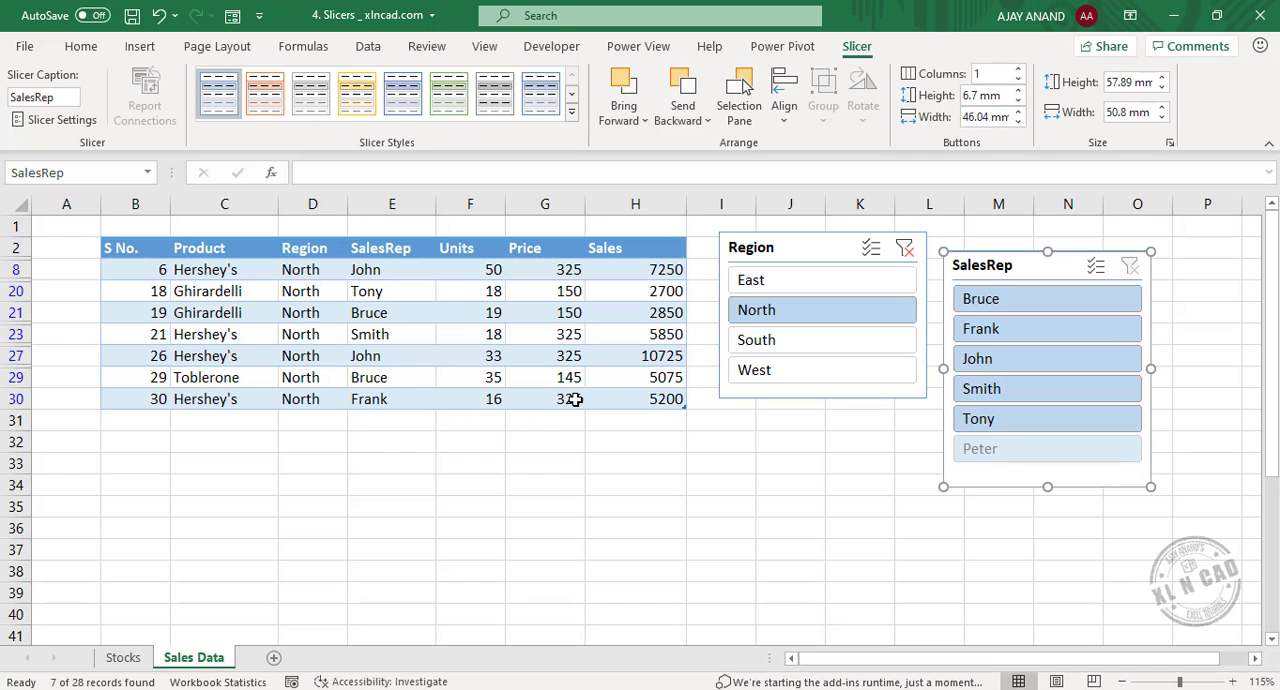
pyautogui.click(830, 342)
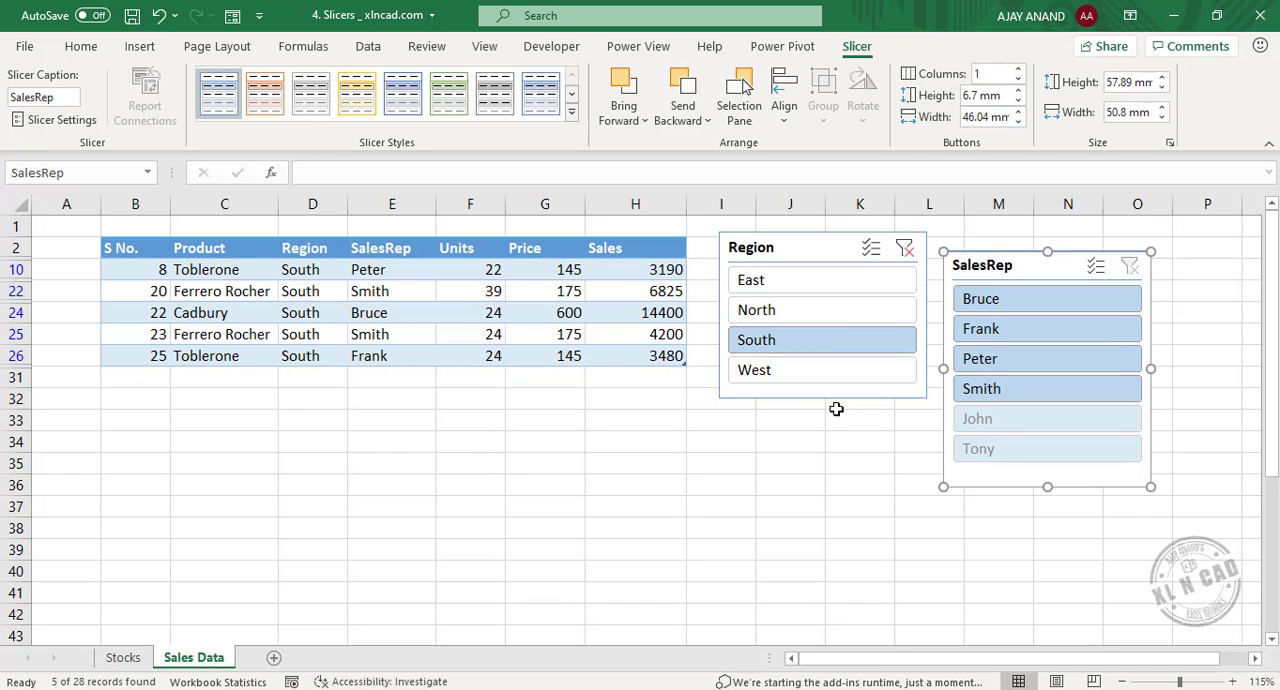
pyautogui.click(796, 292)
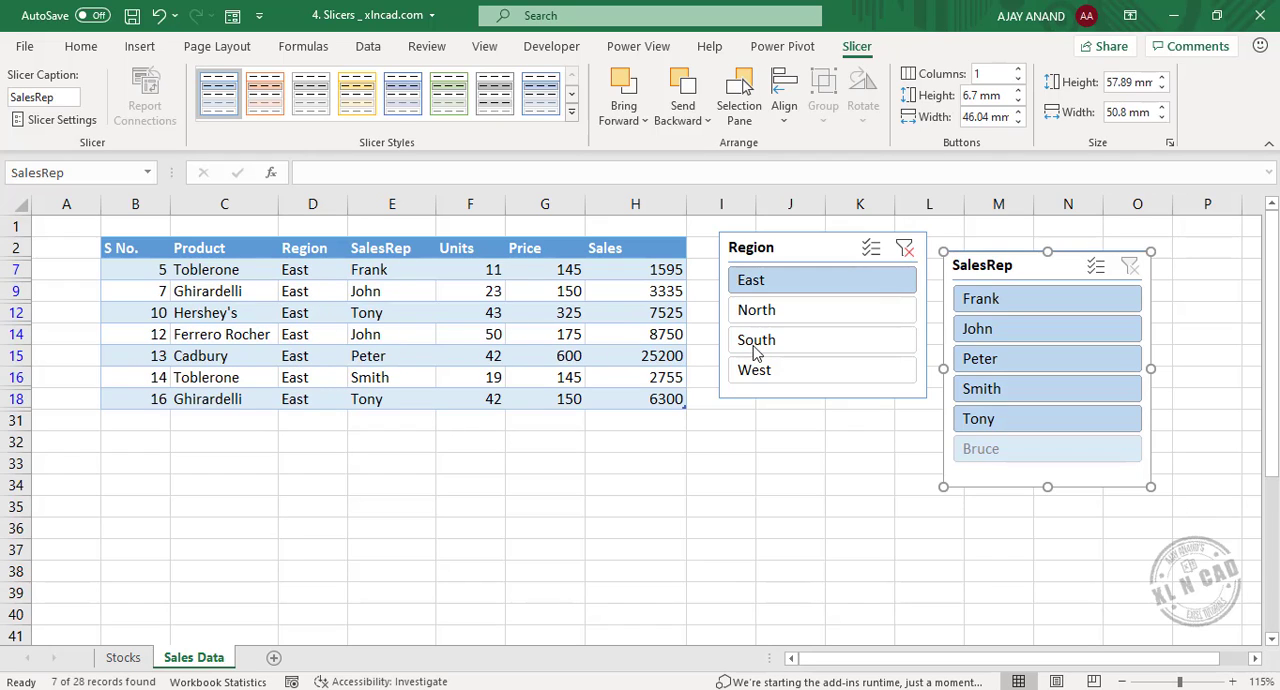
pyautogui.click(905, 252)
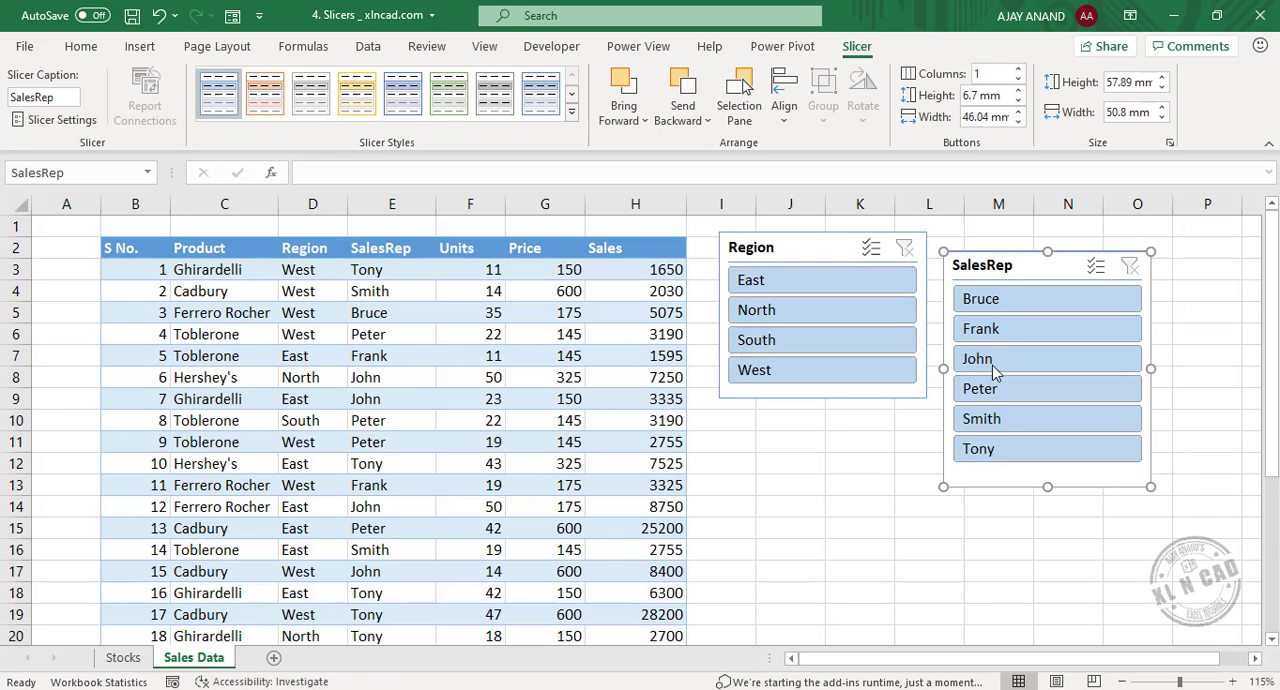
# Filter the sales table to the second sales representative listed in the SalesRep slicer.
pyautogui.click(1012, 332)
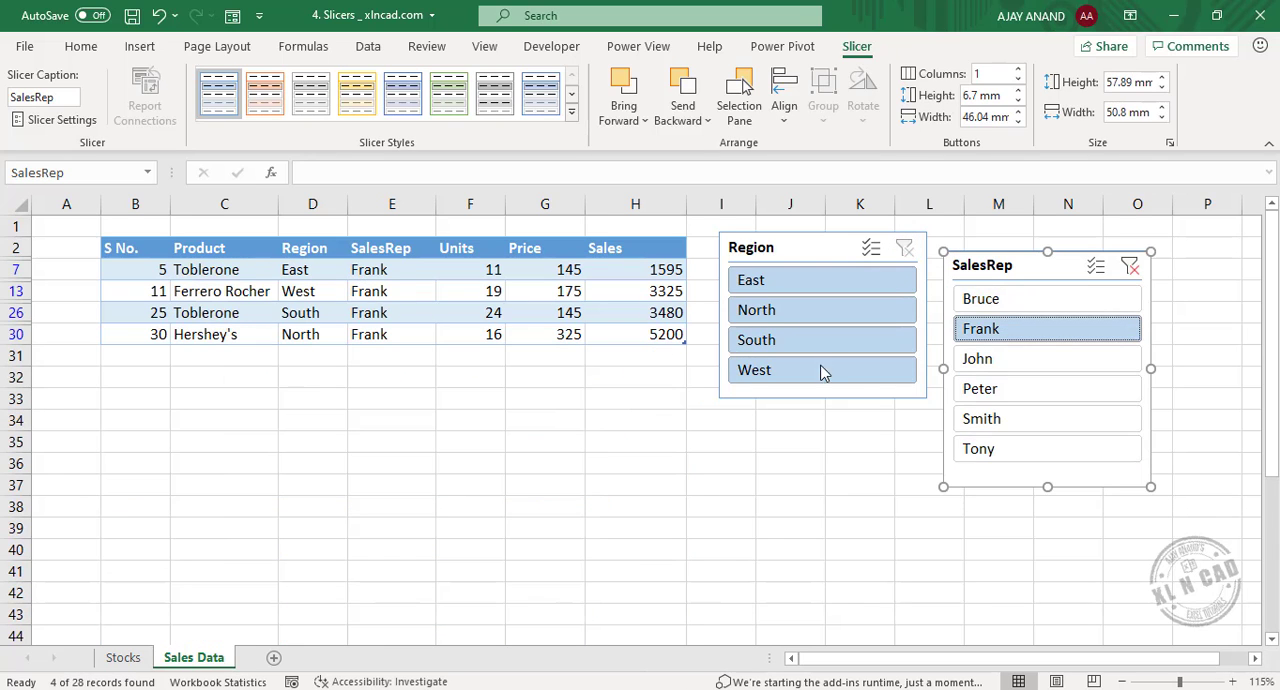
# Filter the table by the fourth and sixth sales representatives in turn, add the first and third to the selection, and clear the SalesRep filter.
pyautogui.click(1026, 388)
pyautogui.click(985, 448)
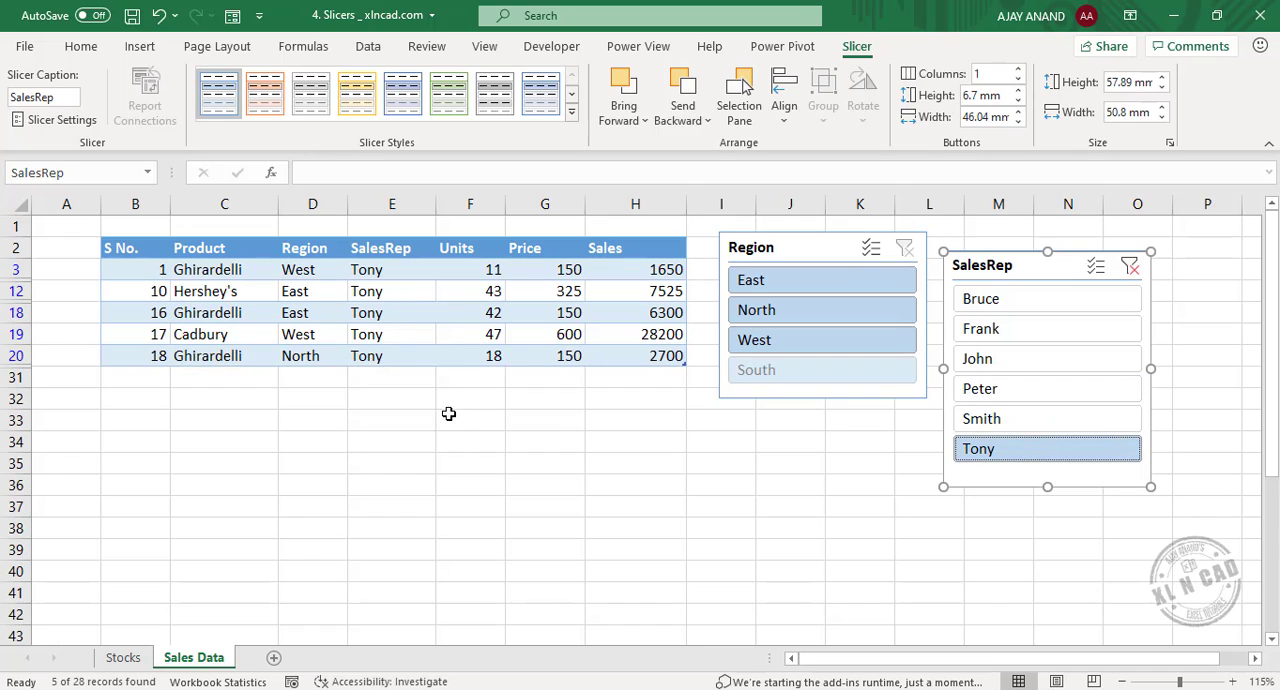
pyautogui.keyDown('ctrl'); pyautogui.click(1064, 304); pyautogui.keyUp('ctrl')
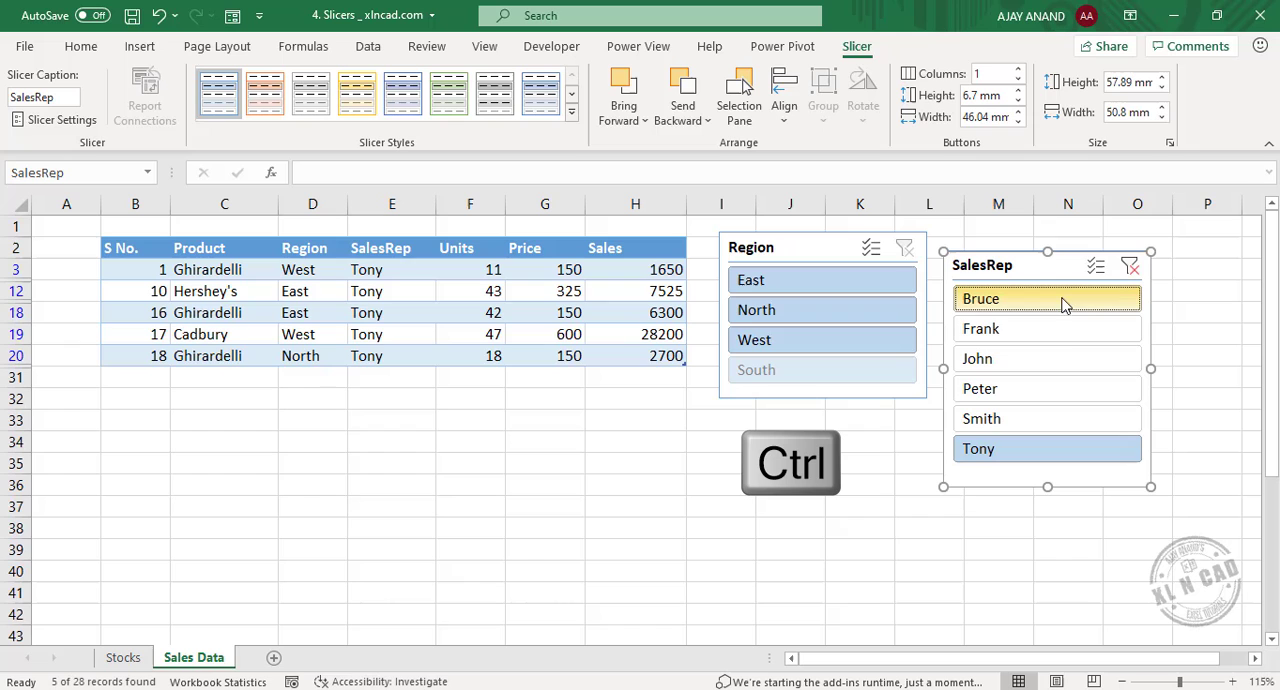
pyautogui.keyDown('ctrl'); pyautogui.click(1064, 366); pyautogui.keyUp('ctrl')
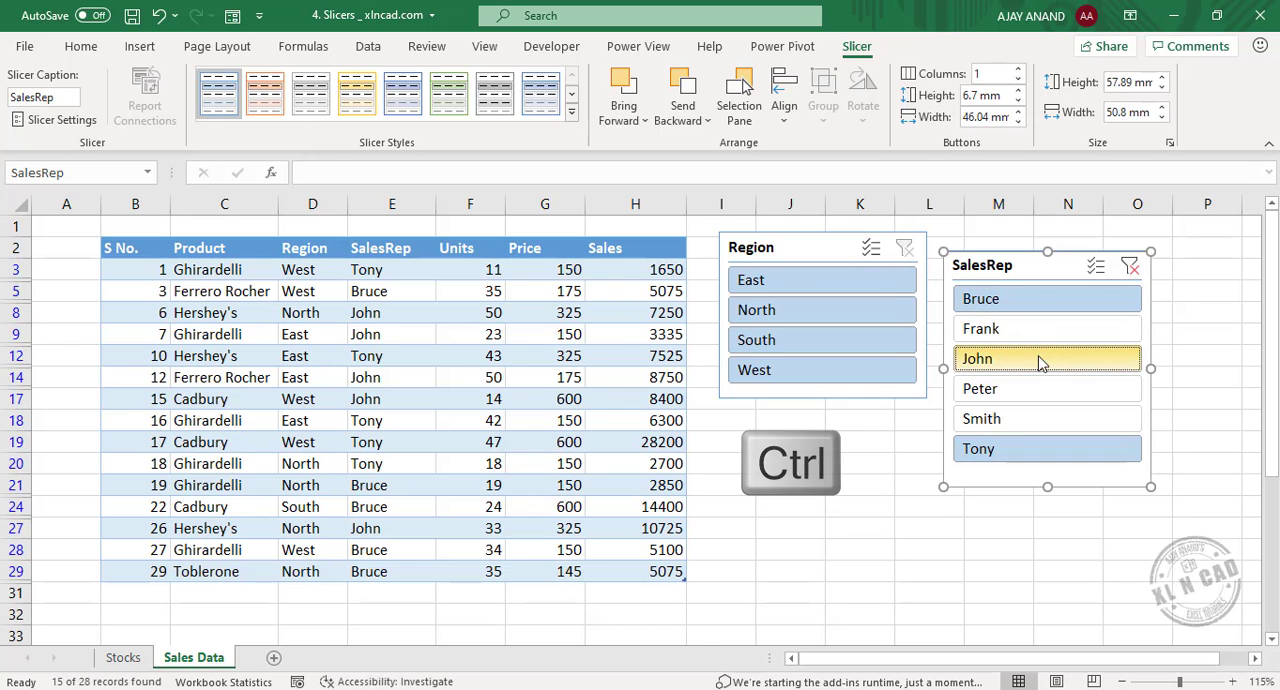
pyautogui.click(1130, 267)
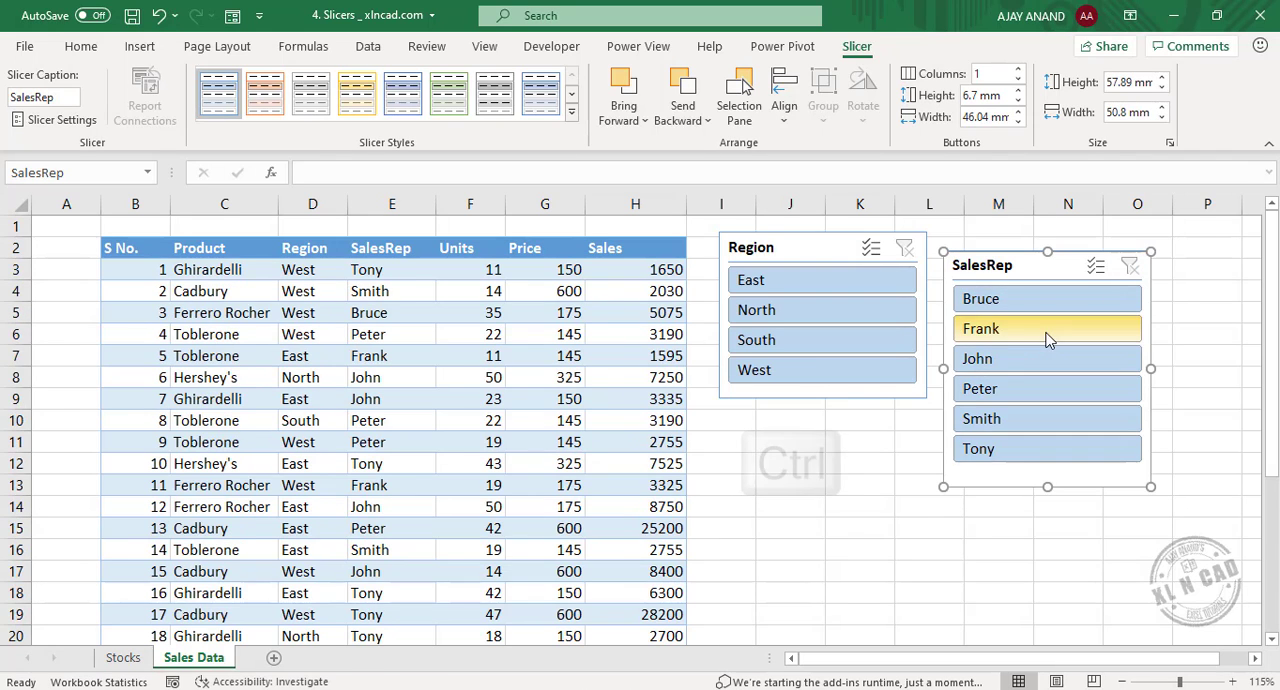
# Filter the sales table to the second, fourth and sixth sales representatives together with the SalesRep slicer.
pyautogui.keyDown('ctrl'); pyautogui.click(1046, 333); pyautogui.keyUp('ctrl')
pyautogui.keyDown('ctrl'); pyautogui.click(1031, 394); pyautogui.keyUp('ctrl')
pyautogui.keyDown('ctrl'); pyautogui.click(1031, 447); pyautogui.keyUp('ctrl')
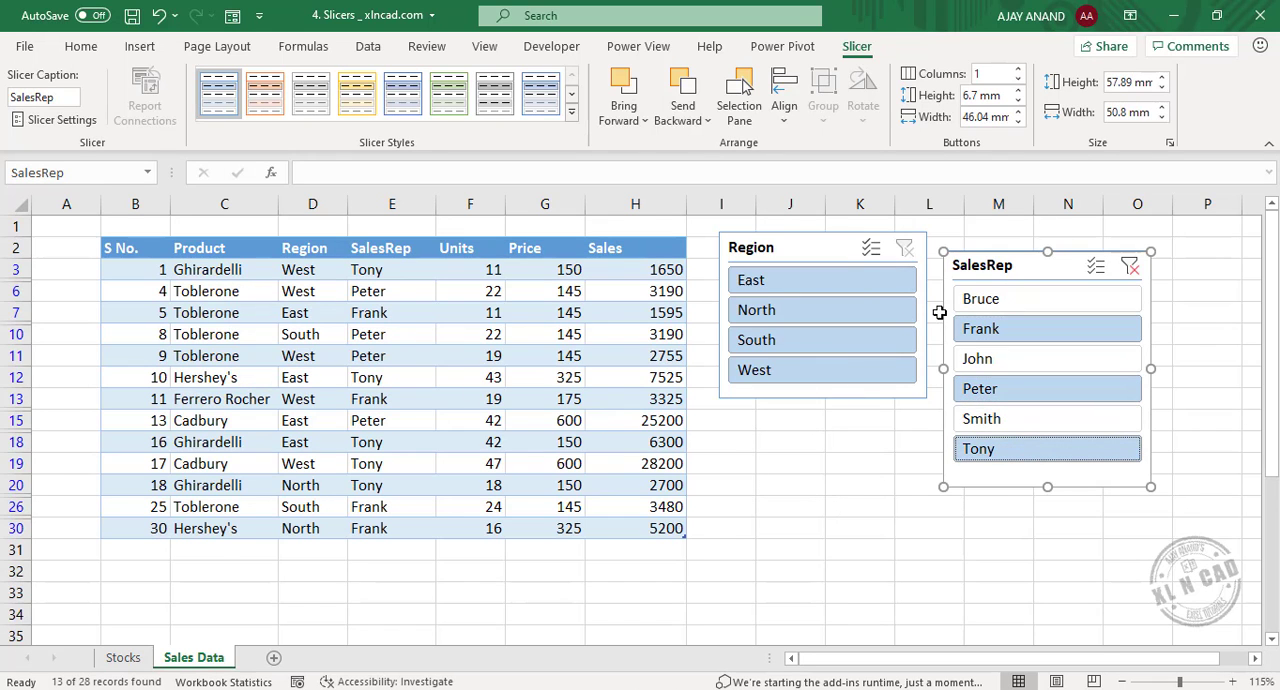
pyautogui.click(873, 451)
# Apply the Light Orange, Slicer Style Light 2 style to the Region slicer.
pyautogui.click(846, 247)
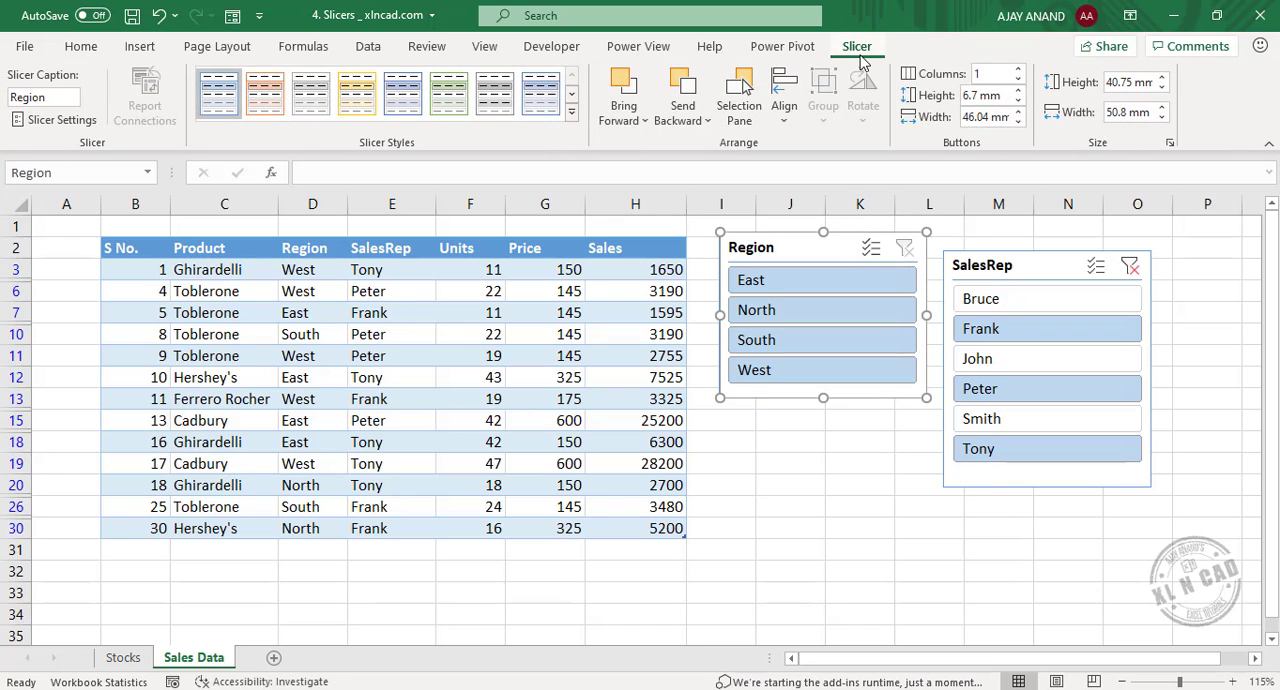
pyautogui.click(571, 111)
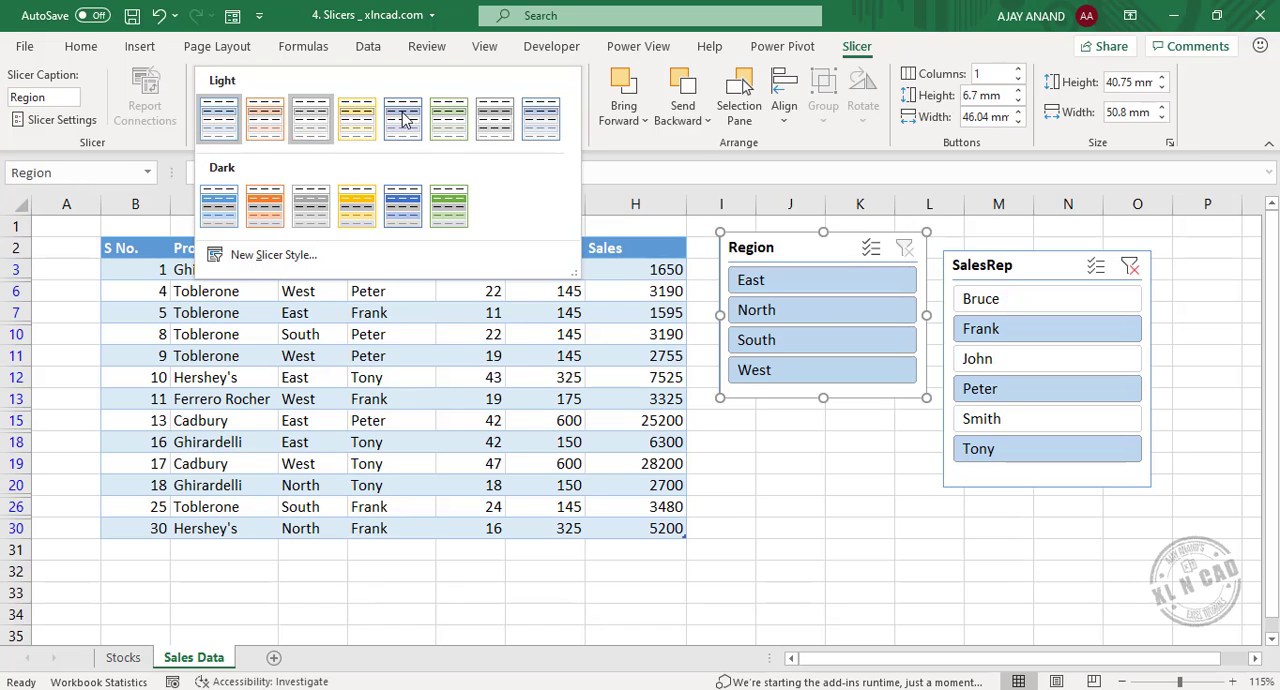
pyautogui.click(267, 110)
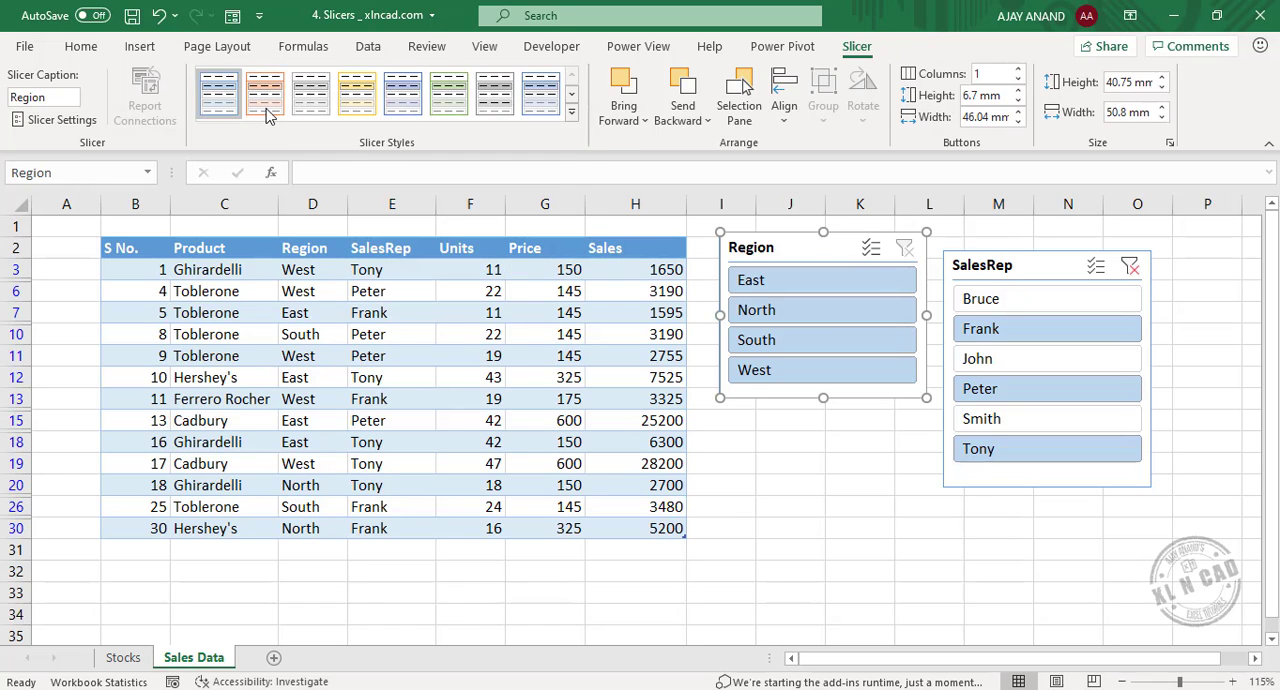
# Apply the light yellow slicer style to the SalesRep slicer and clear its filter.
pyautogui.click(1018, 262)
pyautogui.click(357, 96)
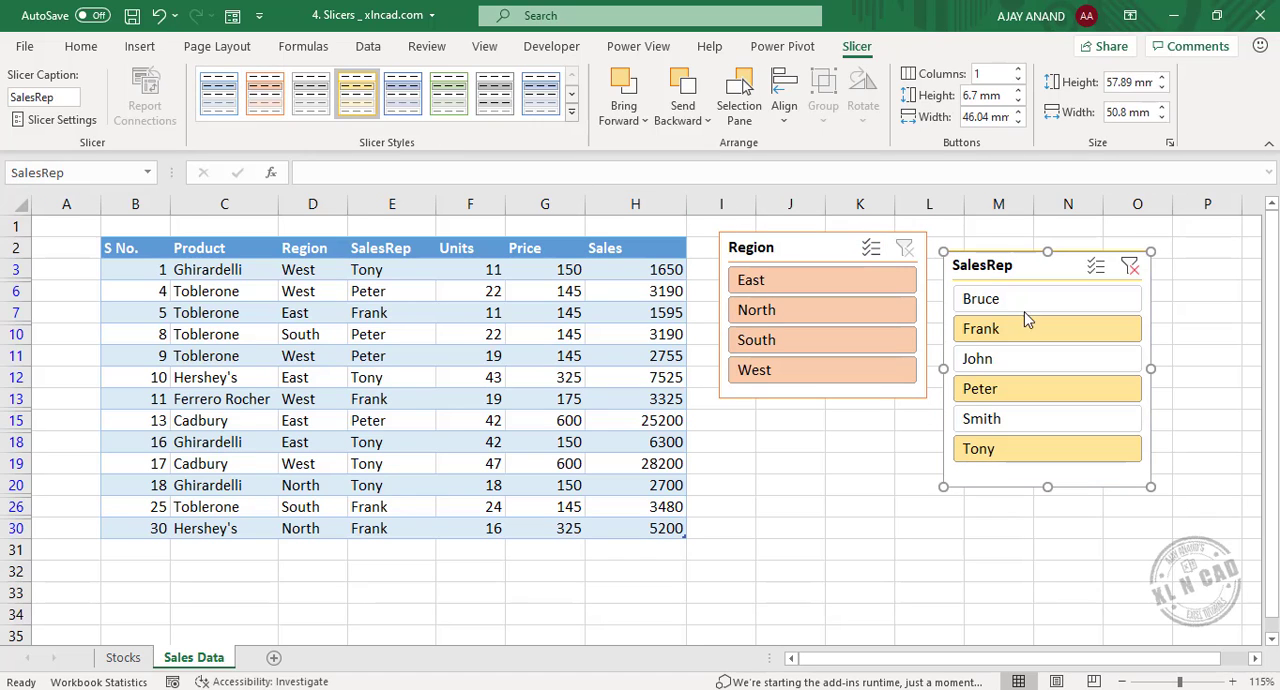
pyautogui.click(1130, 265)
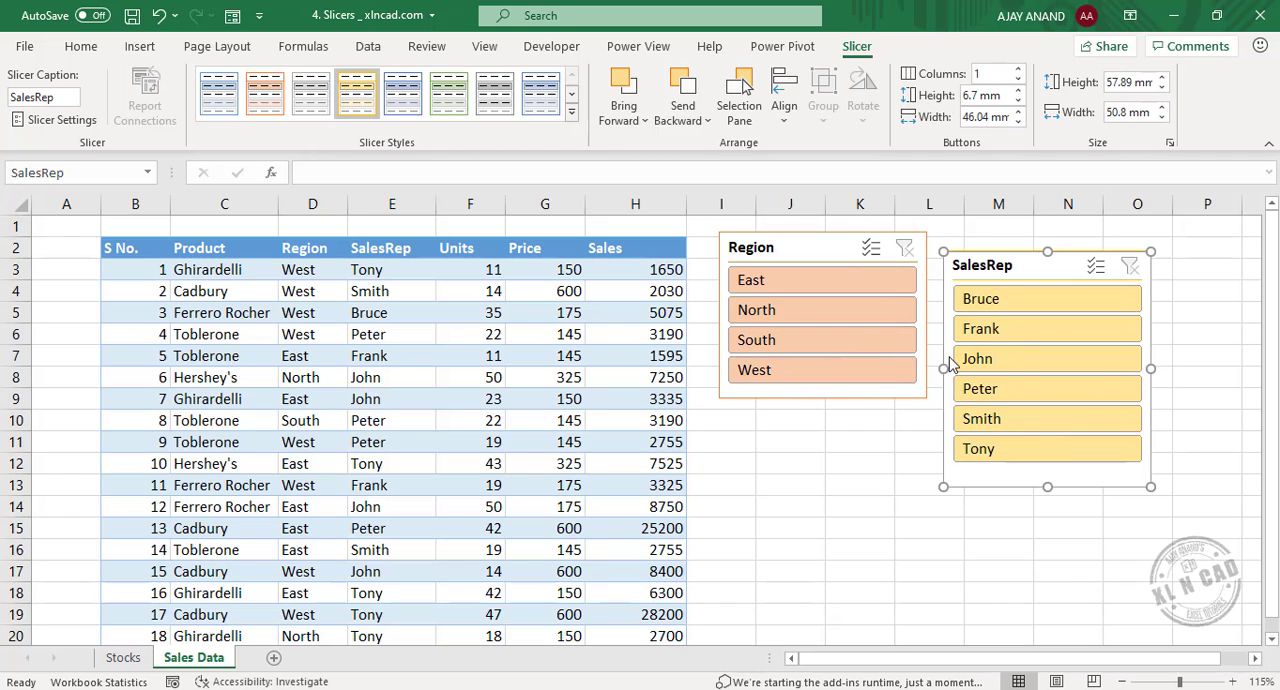
# Arrange the Region slicer's buttons in 2 columns and shorten the slicer to fit them.
pyautogui.click(829, 243)
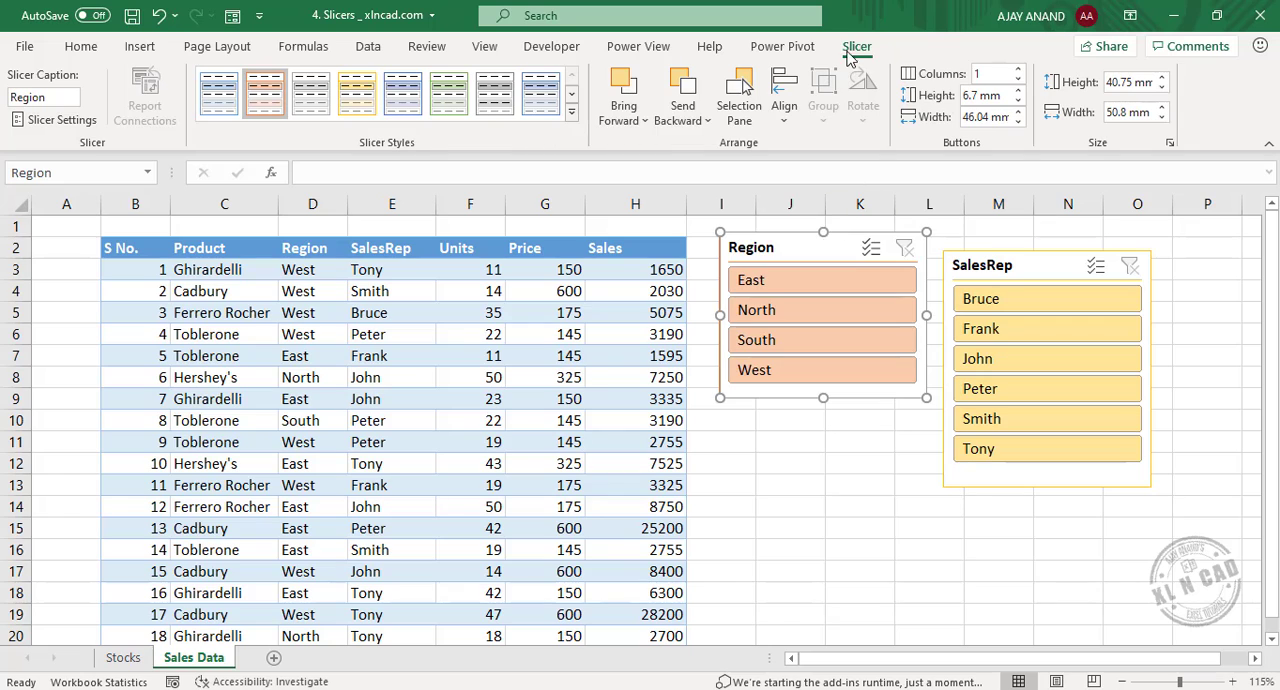
pyautogui.click(1019, 70)
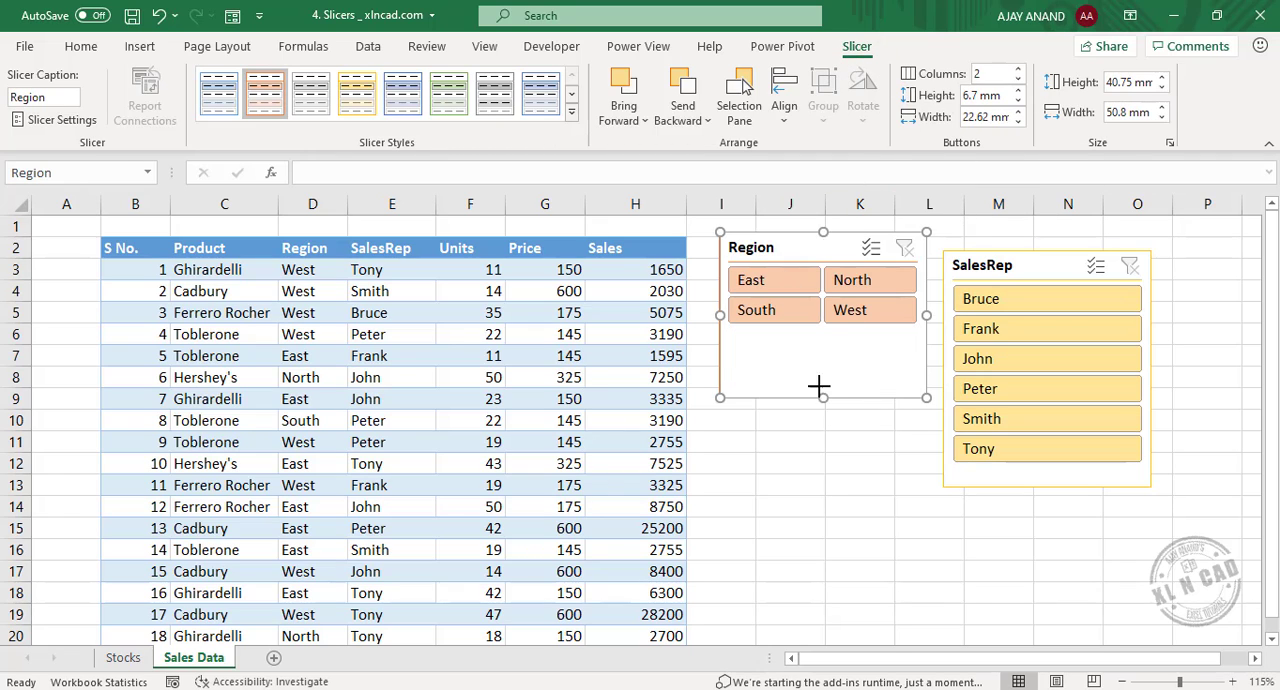
pyautogui.moveTo(820, 397); pyautogui.dragTo(822, 350)
# Arrange the SalesRep slicer's buttons in 3 columns and shorten the slicer to fit them.
pyautogui.click(1040, 265)
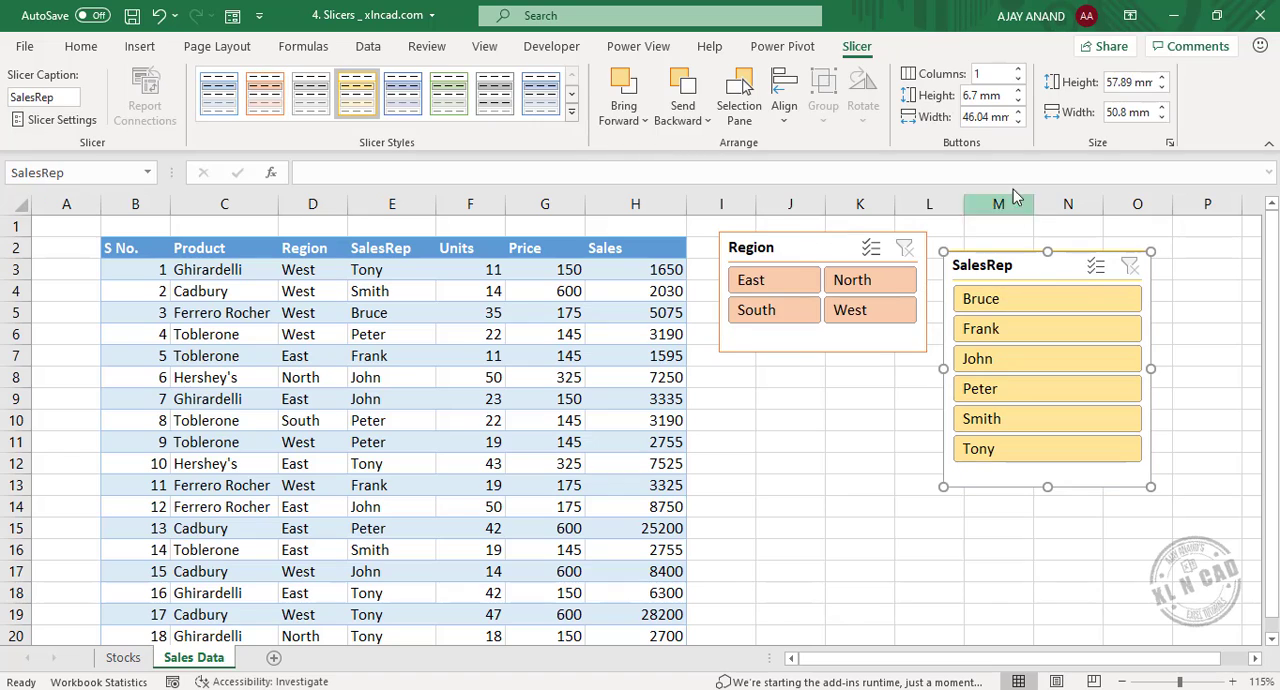
pyautogui.click(1018, 69)
pyautogui.click(1018, 69)
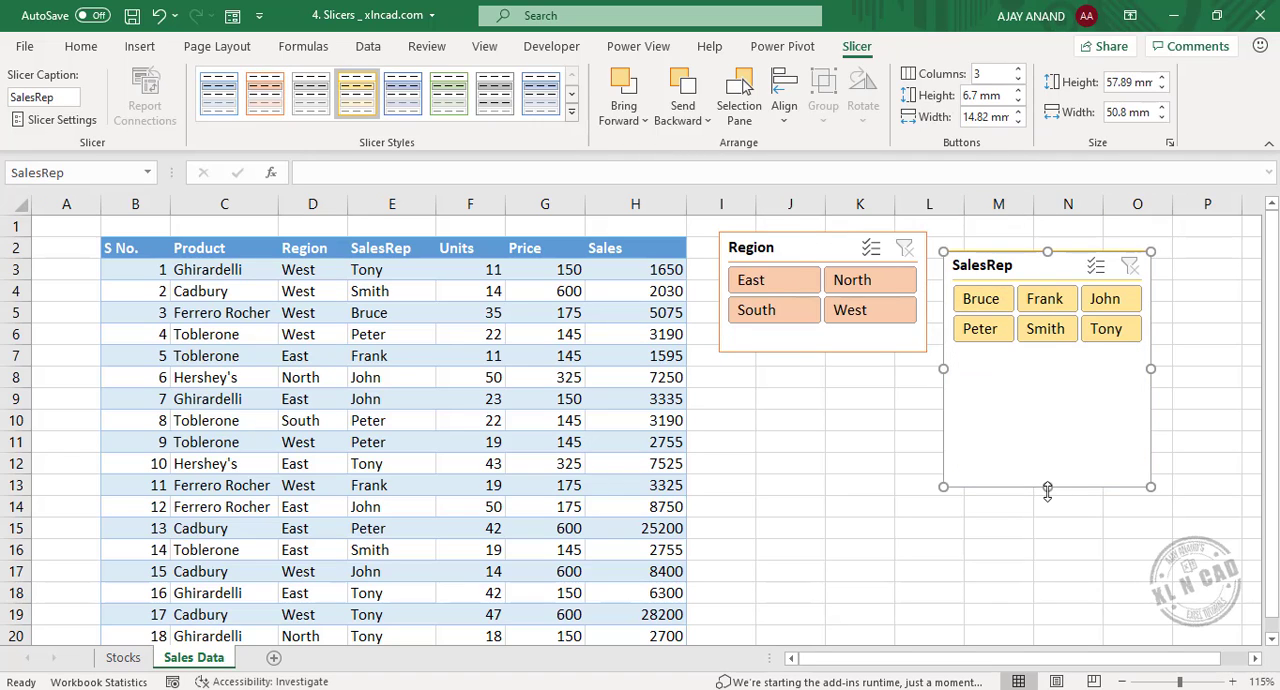
pyautogui.moveTo(1047, 490); pyautogui.dragTo(1057, 366)
pyautogui.click(1134, 439)
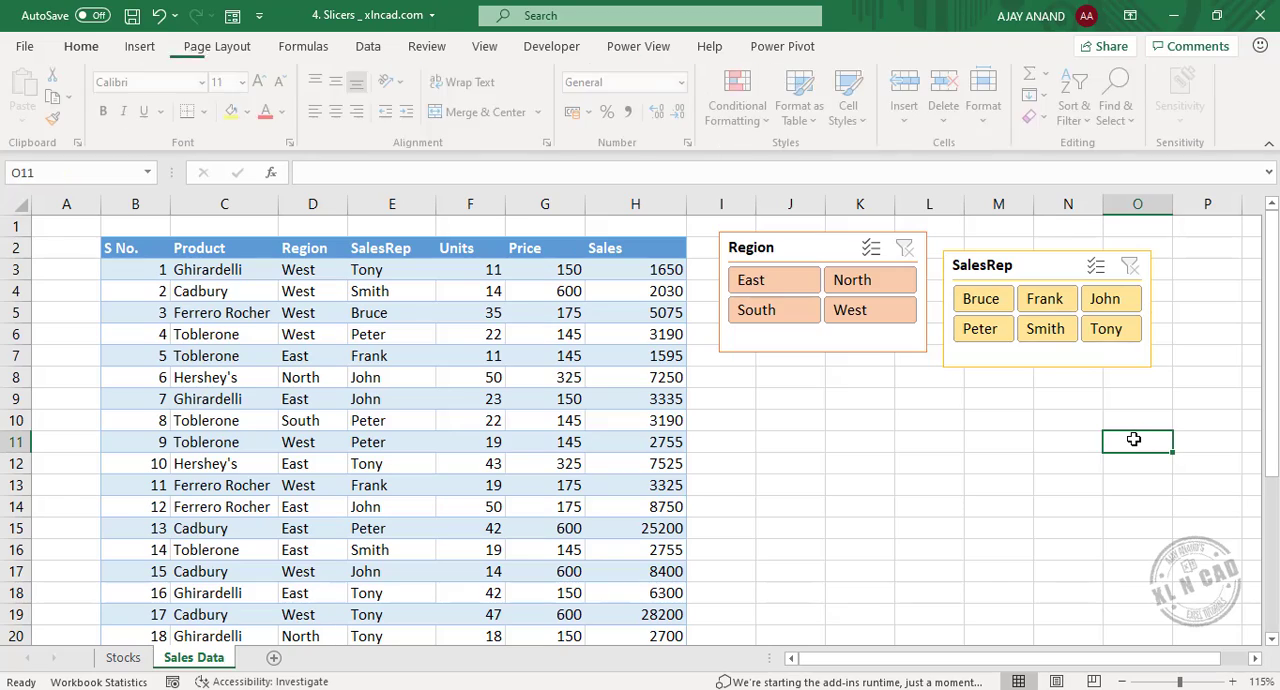
pyautogui.click(812, 320)
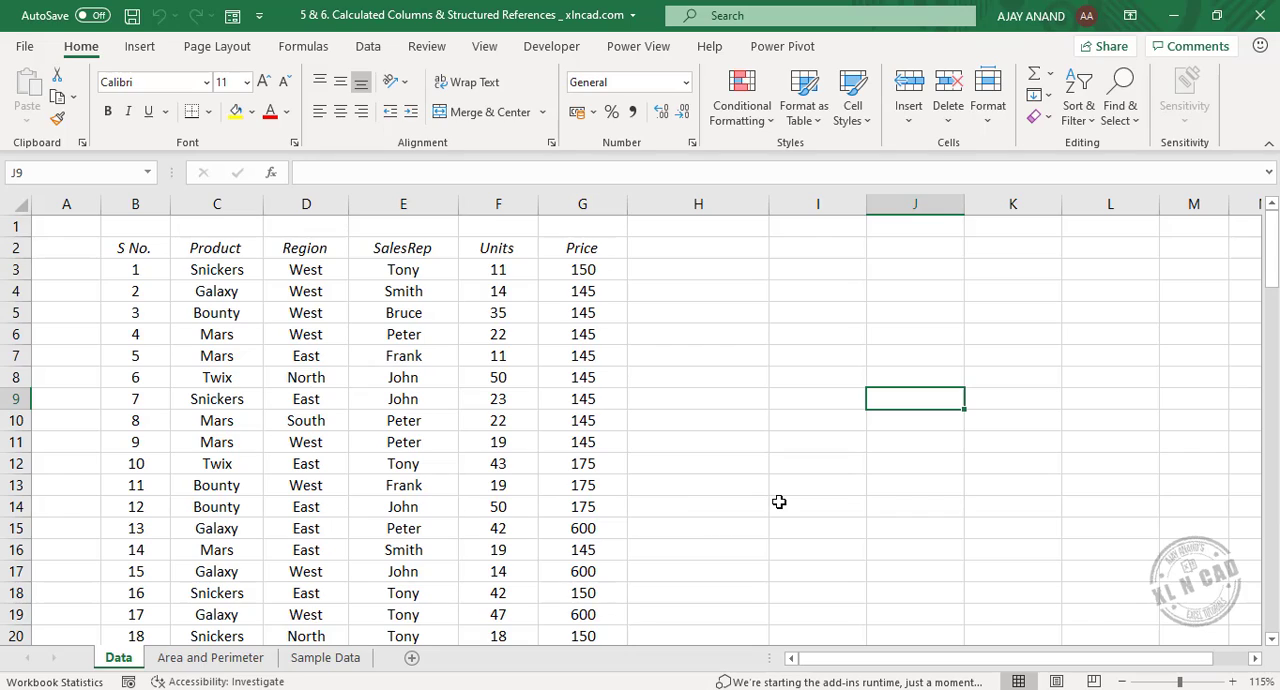
# Convert the data range B2:G102 on the Data sheet of the Calculated Columns & Structured References workbook into a table with headers.
pyautogui.click(322, 352)
pyautogui.click(142, 50)
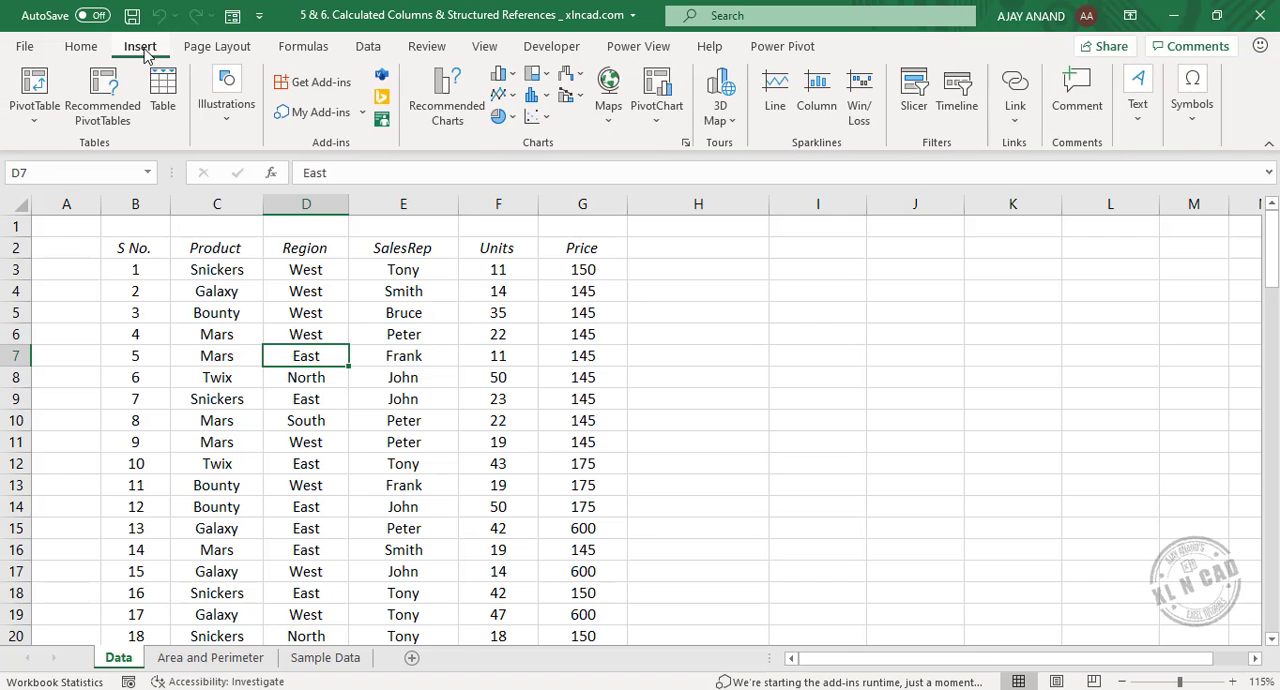
pyautogui.click(162, 95)
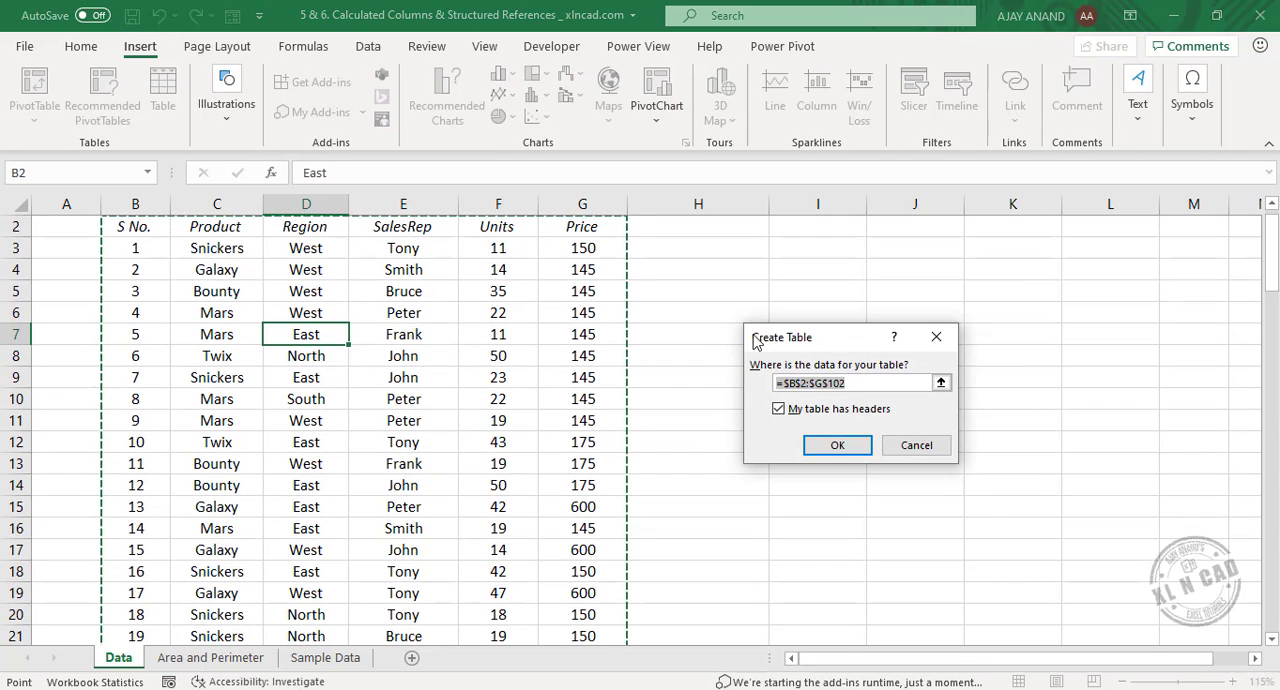
pyautogui.click(837, 445)
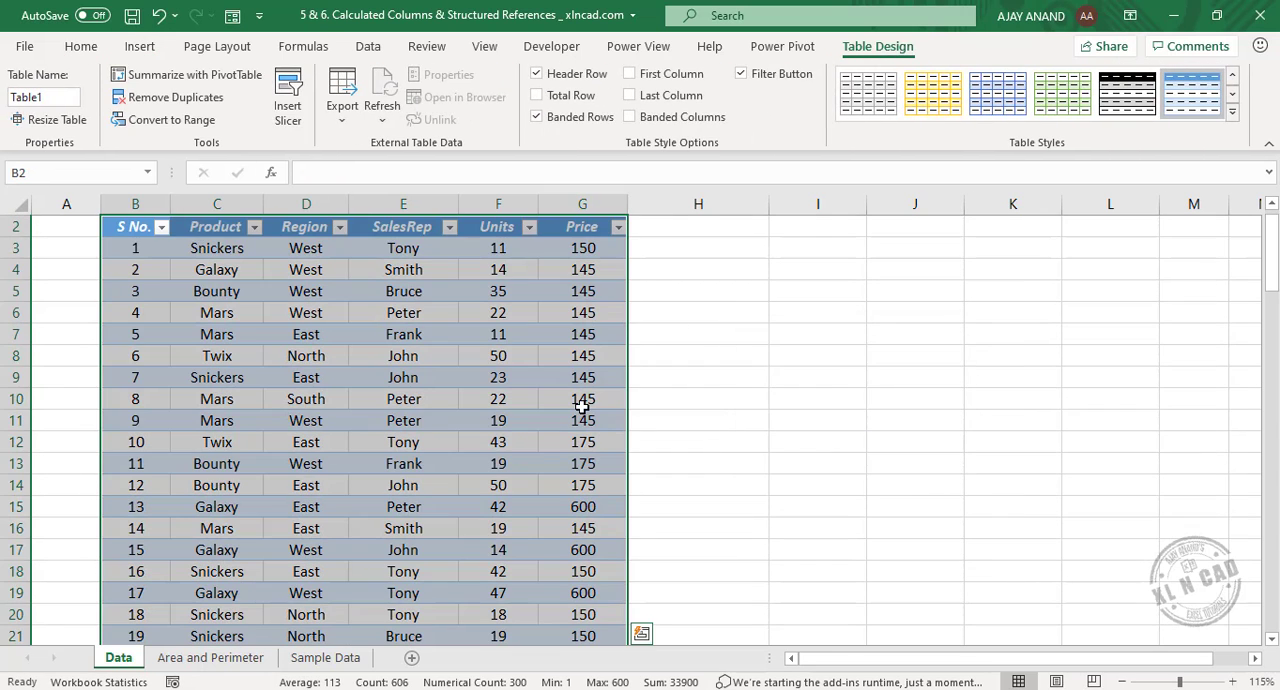
# Turn off the filter buttons in the new table's header row.
pyautogui.scroll(1, 582, 406)
pyautogui.click(785, 80)
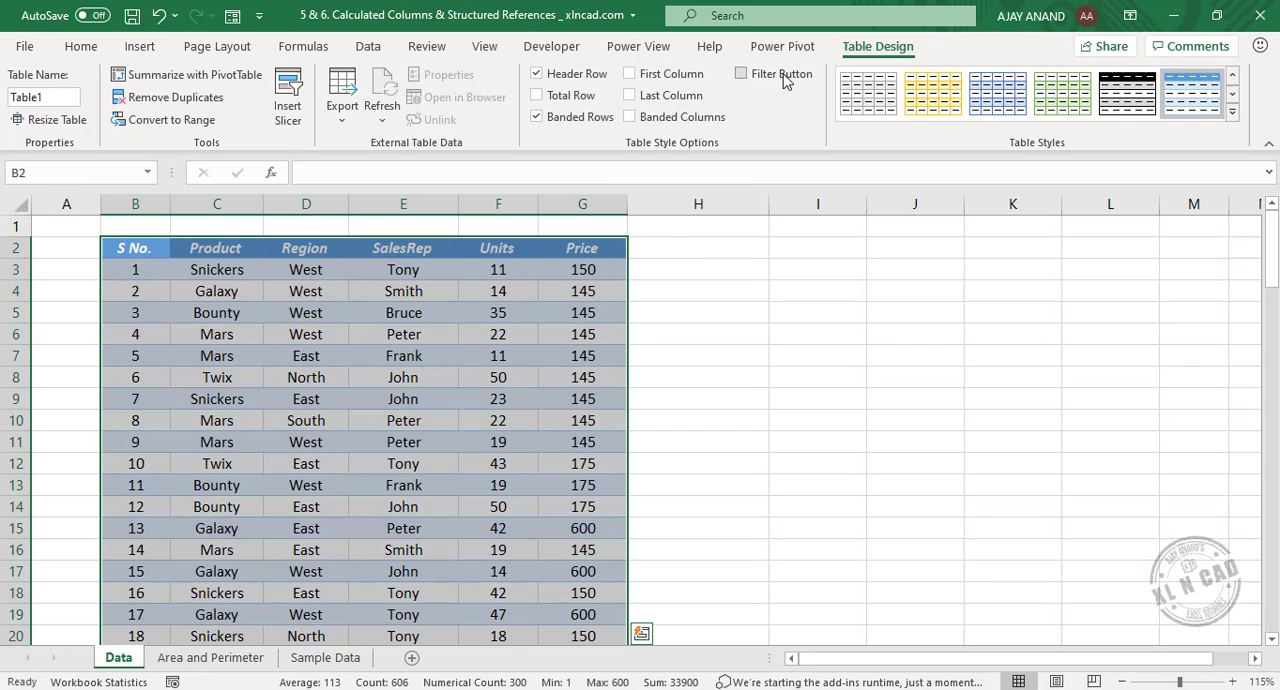
pyautogui.click(828, 340)
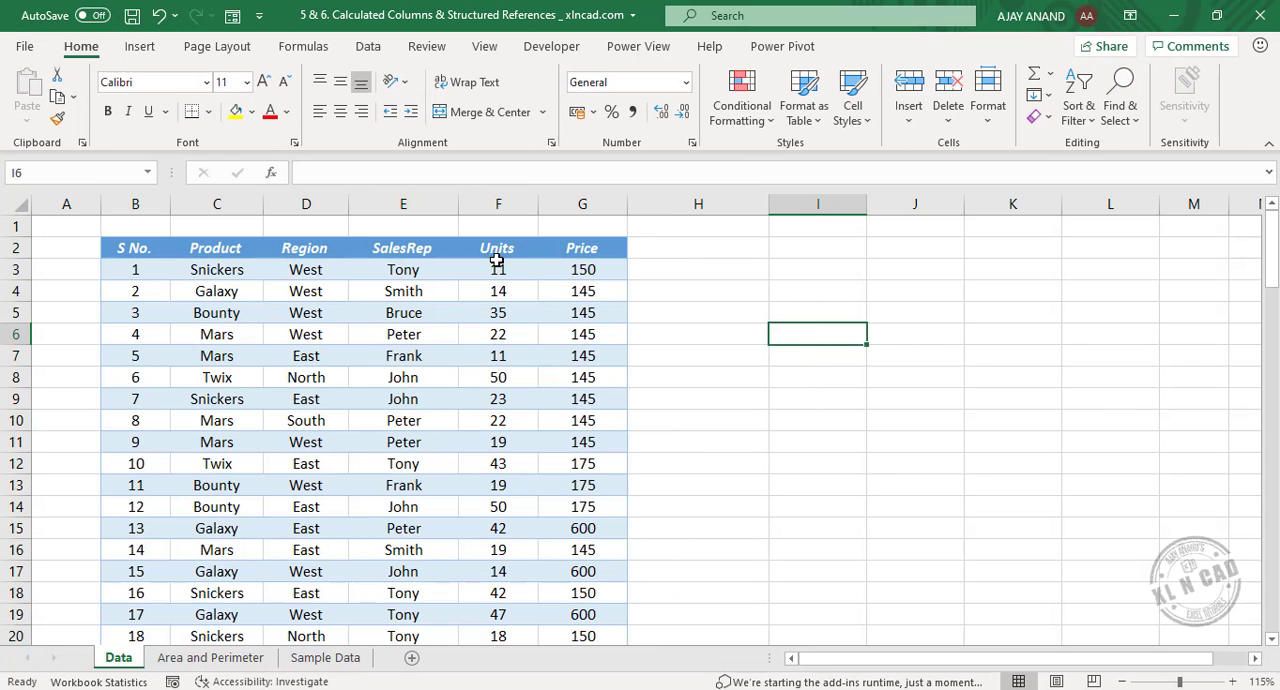
pyautogui.click(712, 270)
pyautogui.write('=')
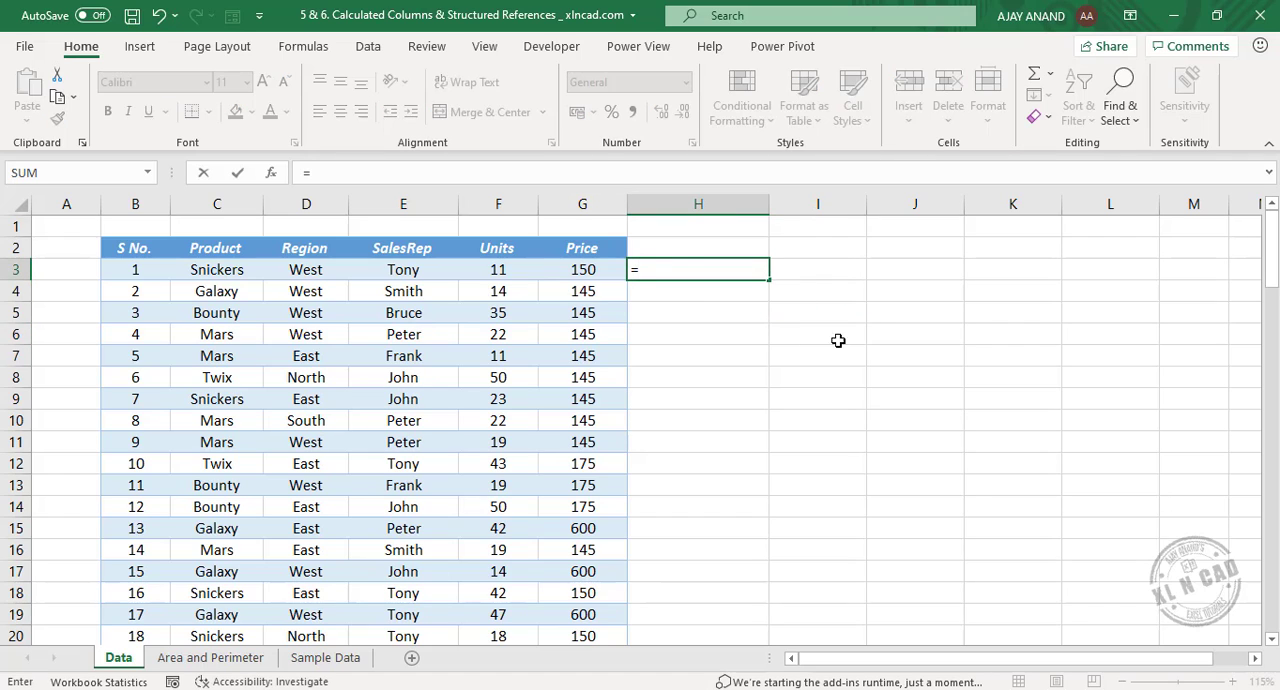
pyautogui.click(516, 275)
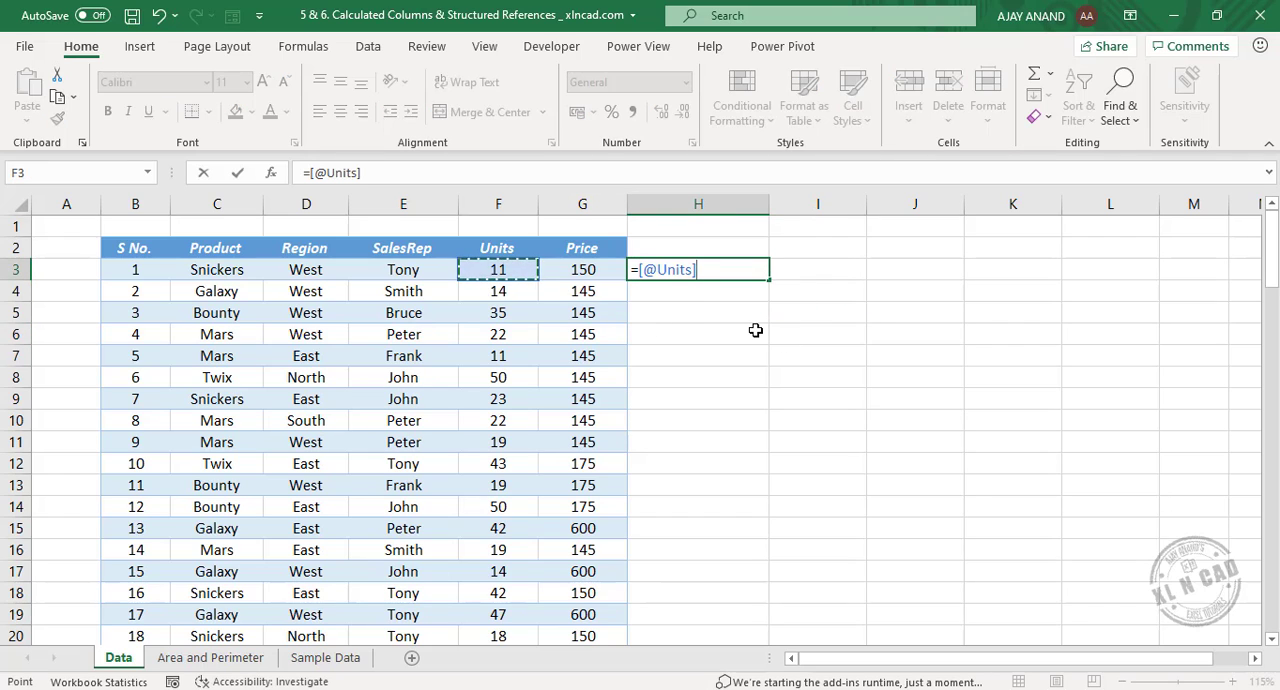
pyautogui.write('*')
pyautogui.click(588, 276)
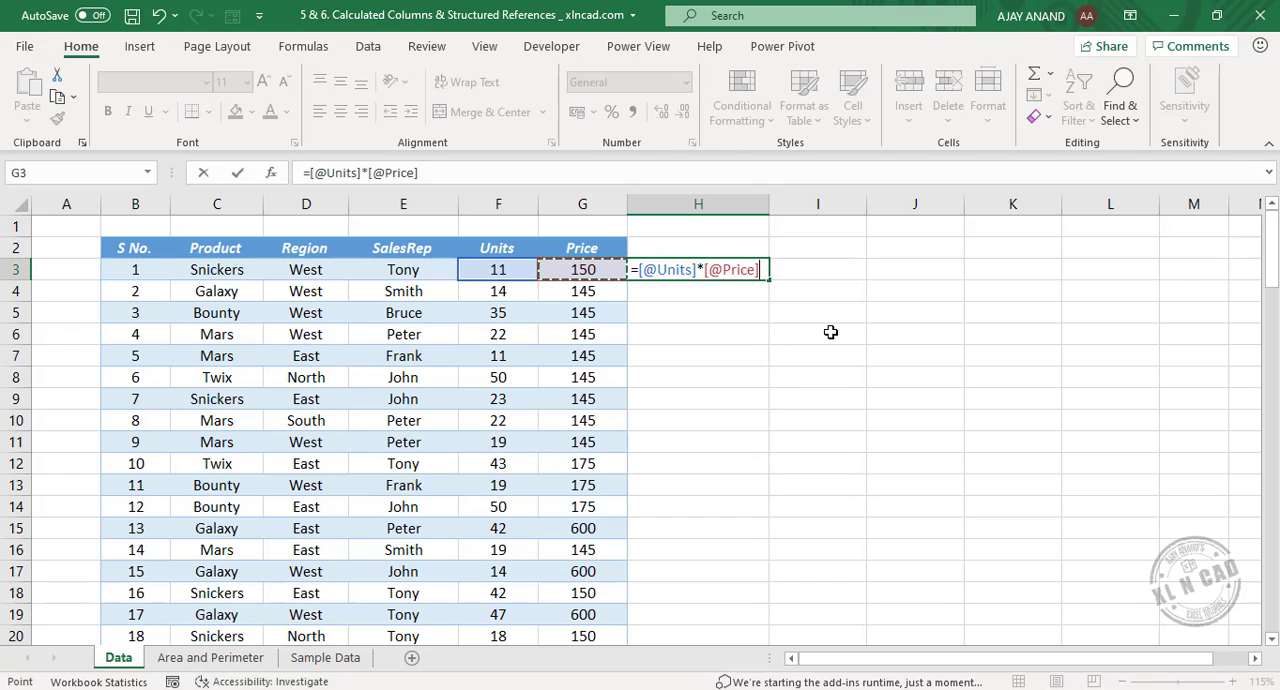
pyautogui.press('Return')
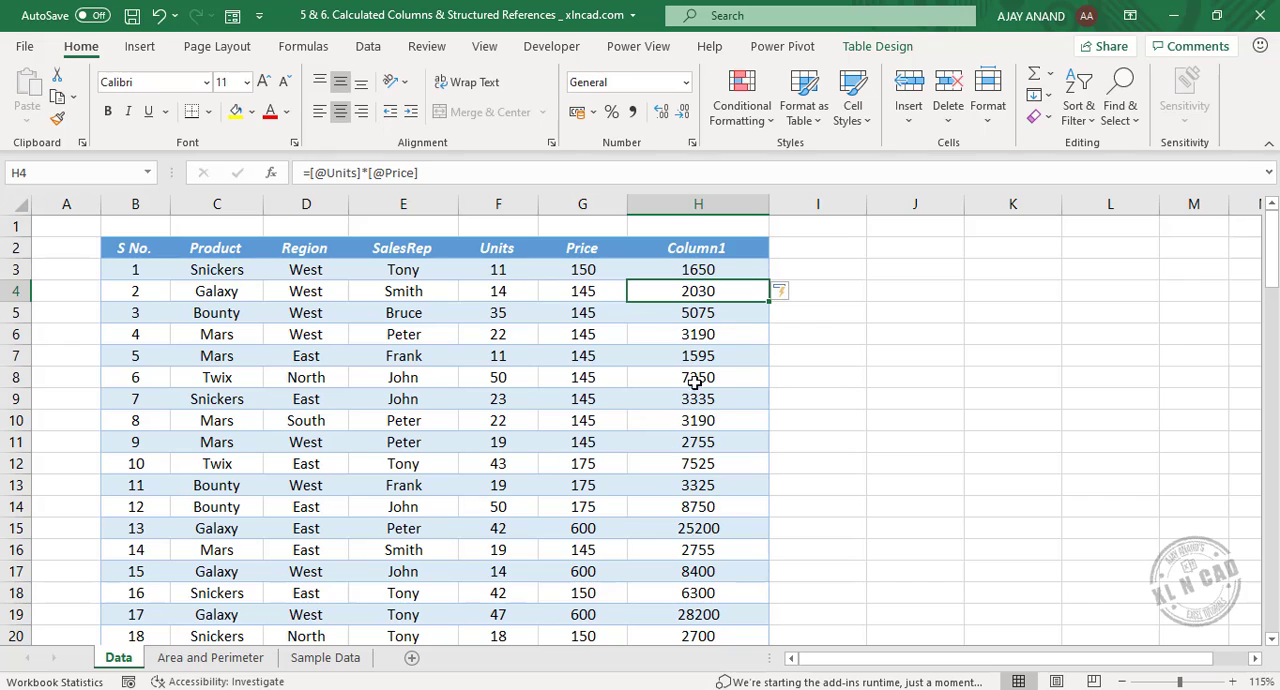
# Rename the header of the new calculated column in H2 as Amount.
pyautogui.click(742, 245)
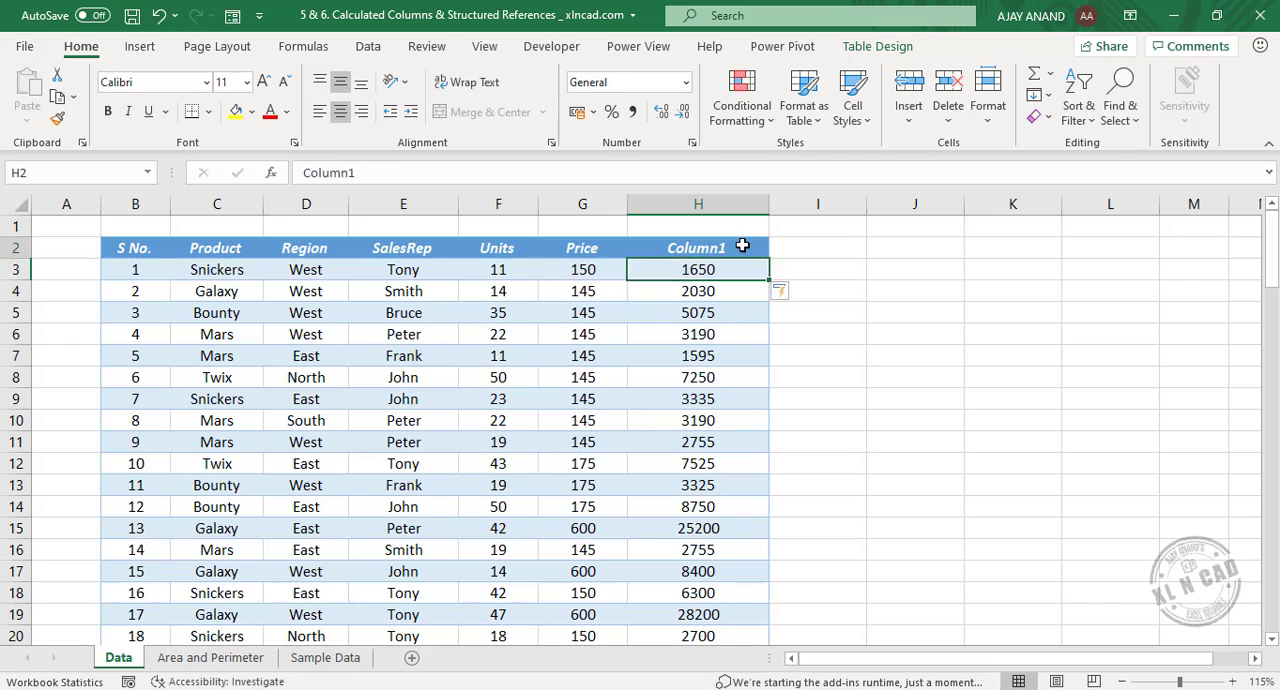
pyautogui.press('F2')
pyautogui.hotkey('shift', 'Home')
pyautogui.write('Amount')
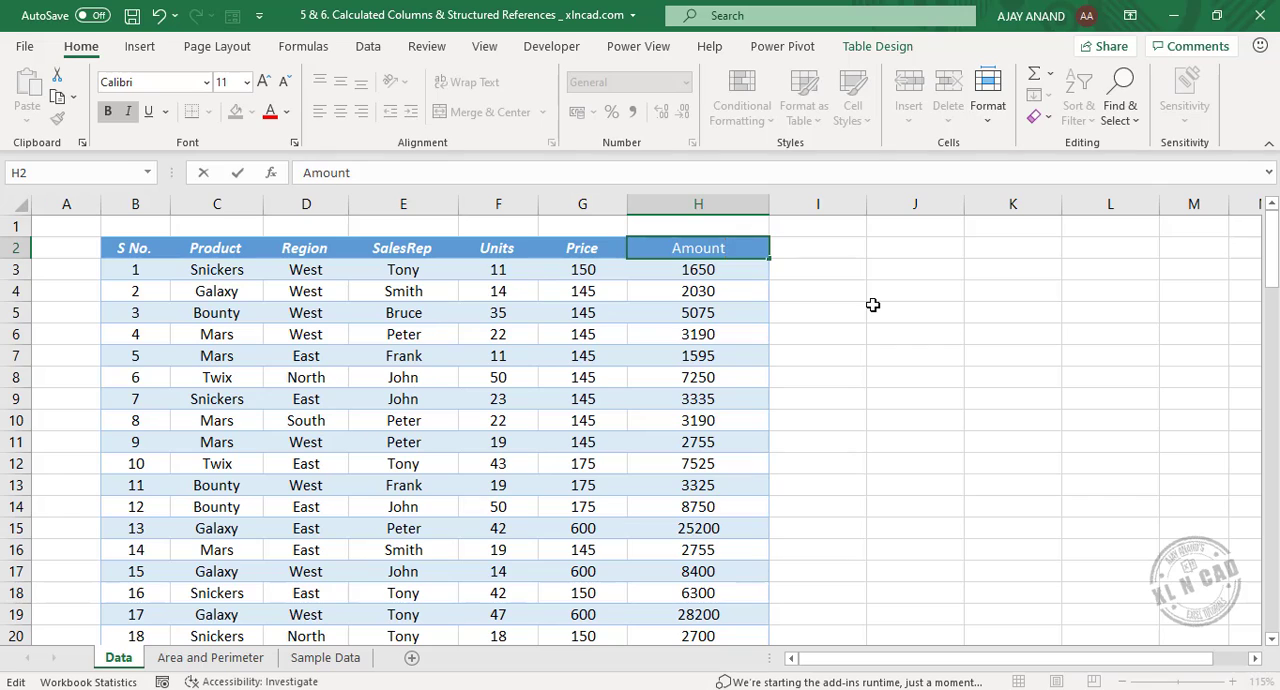
pyautogui.press('Return')
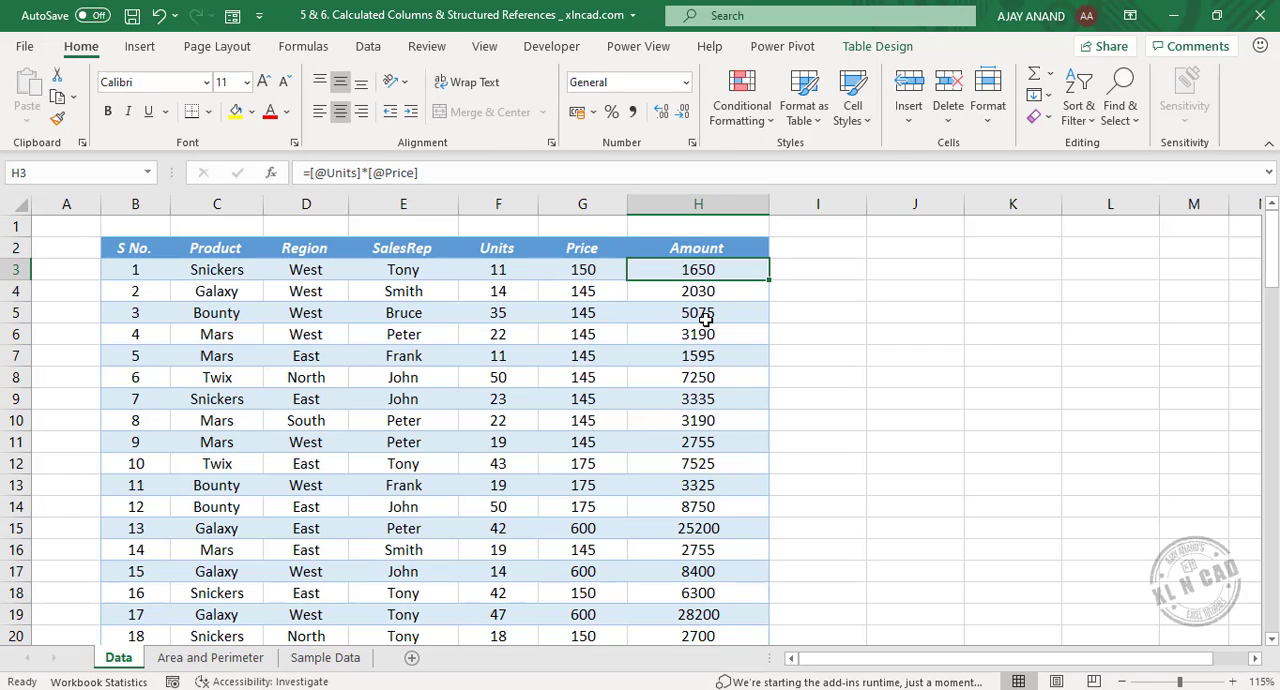
pyautogui.click(809, 358)
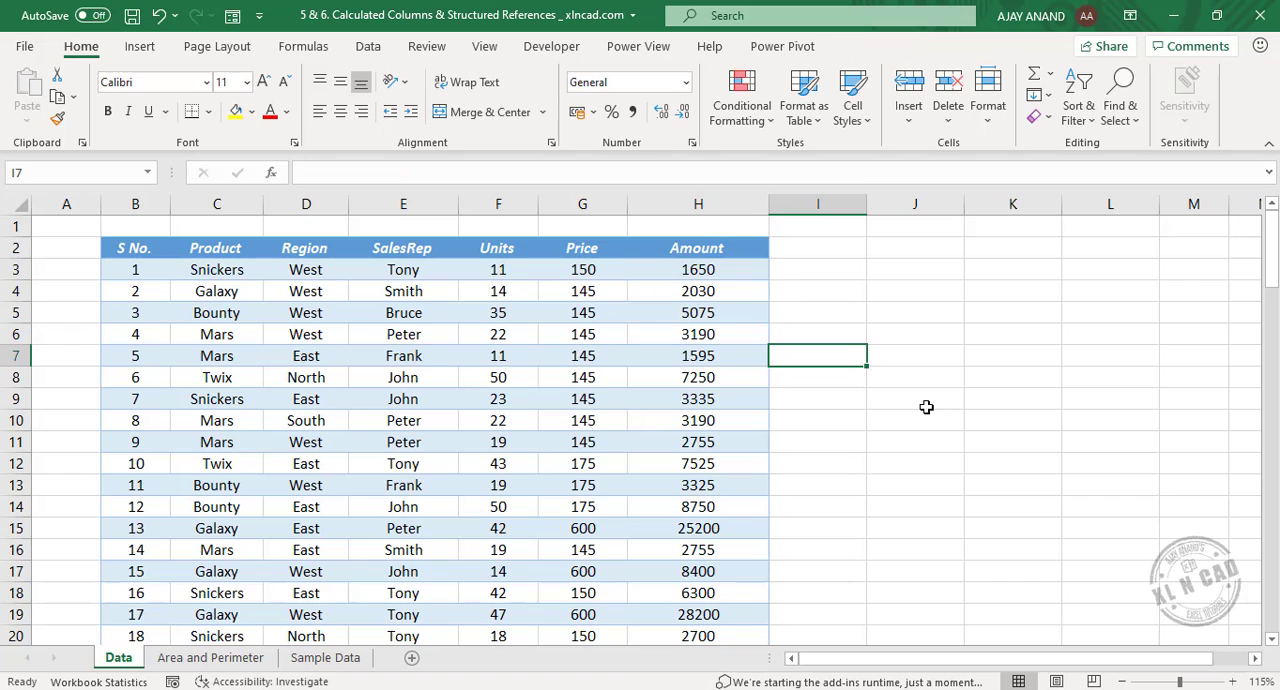
pyautogui.write('=')
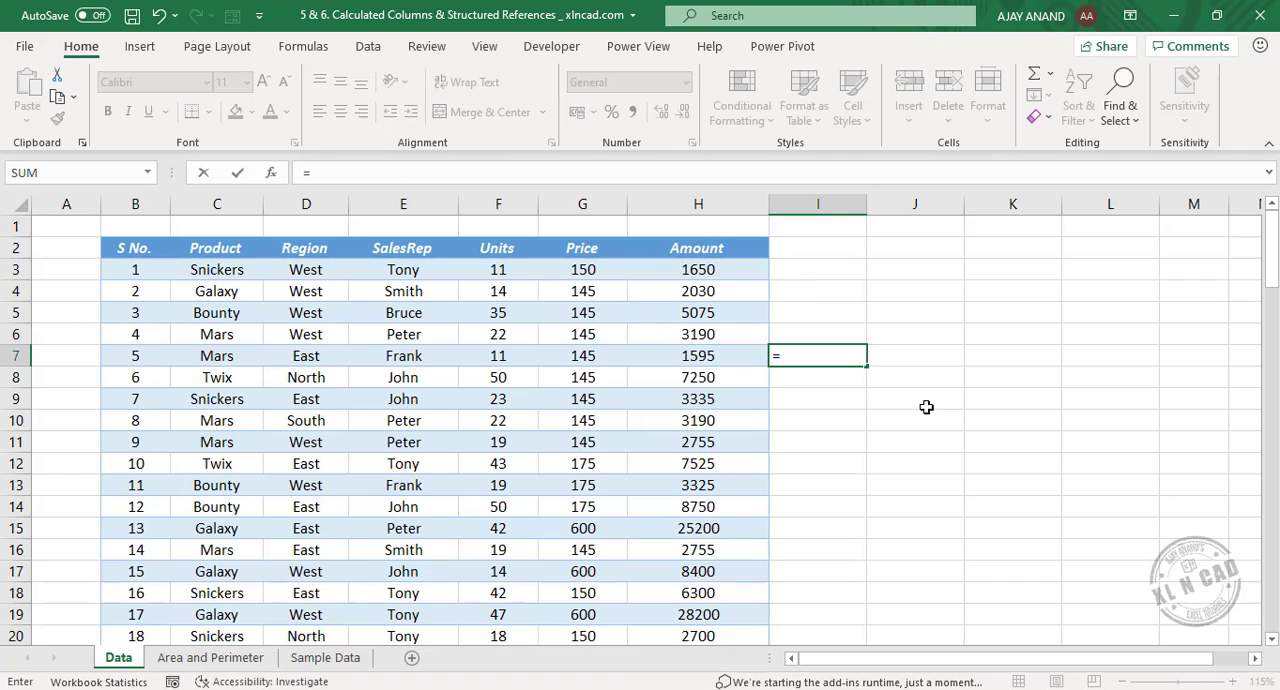
pyautogui.click(710, 358)
pyautogui.write('*')
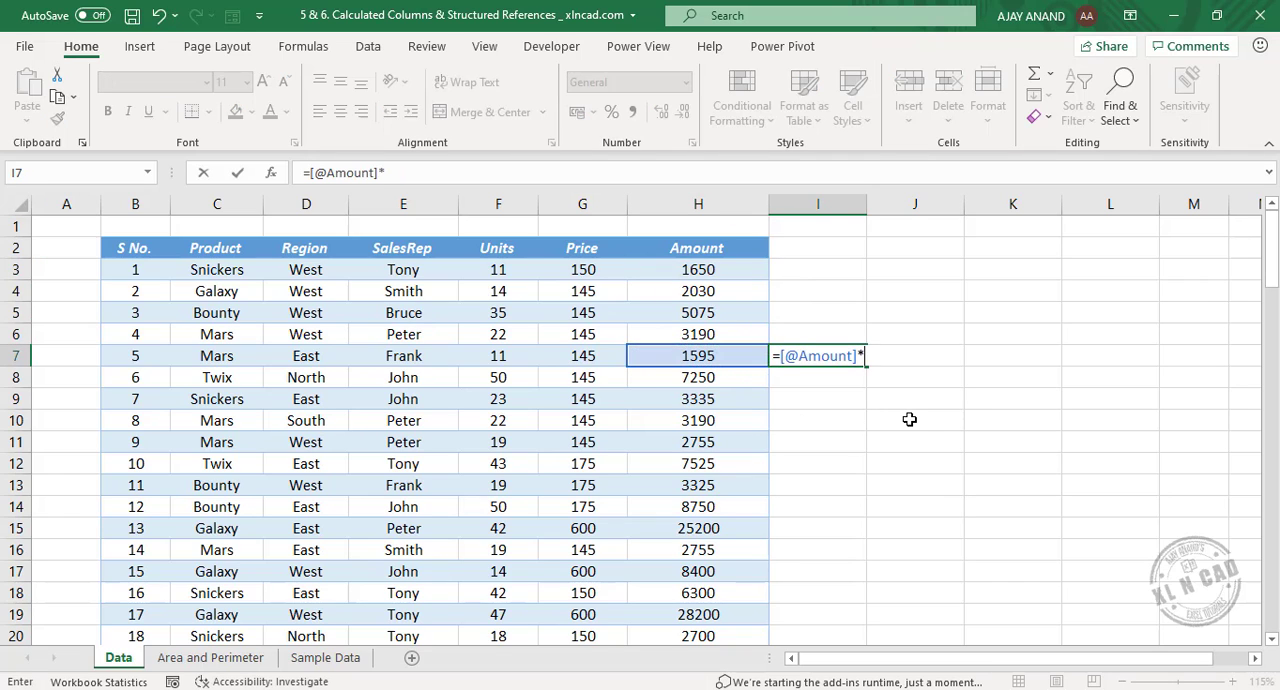
pyautogui.write('10')
pyautogui.press('Return')
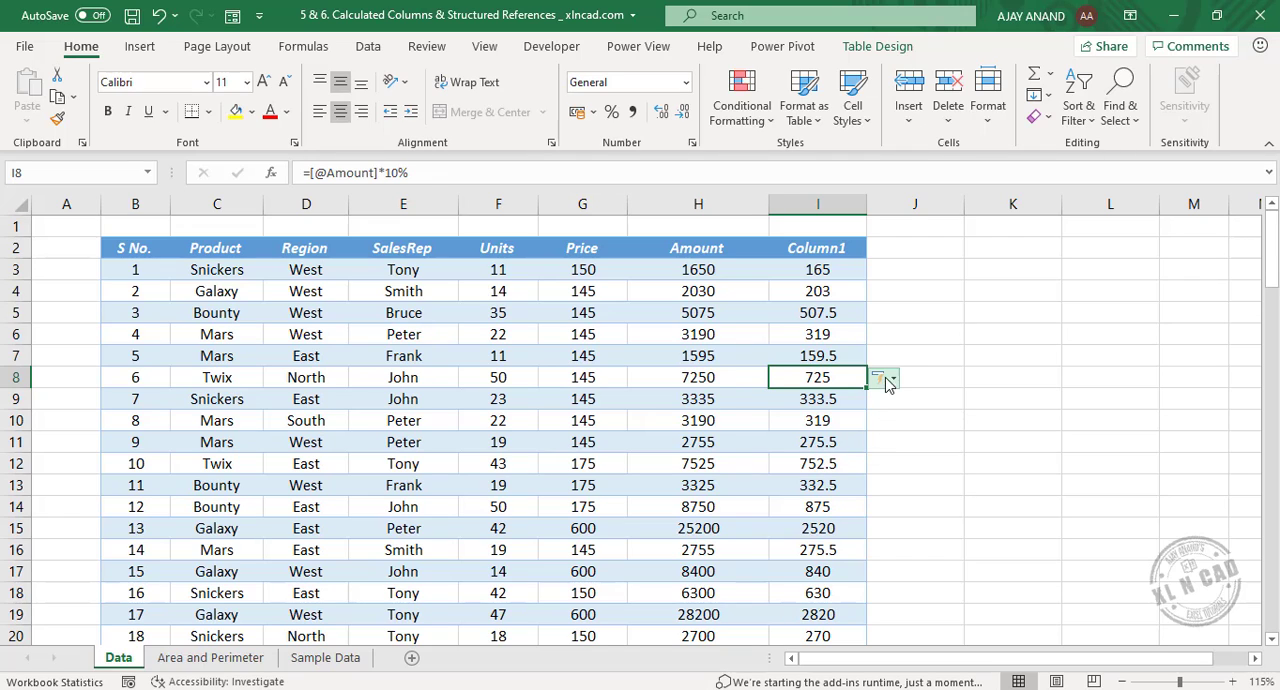
# Examine the AutoFormat As You Type options that control table expansion and calculated columns, leaving the settings unchanged.
pyautogui.click(893, 382)
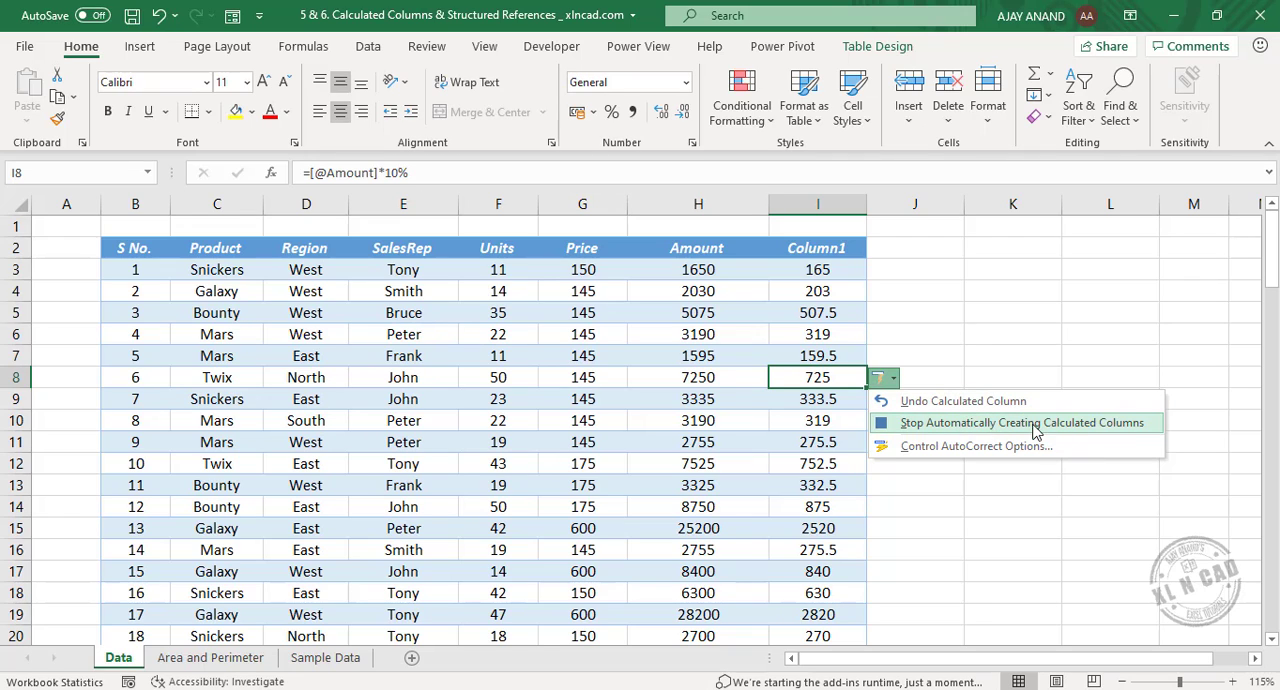
pyautogui.click(975, 450)
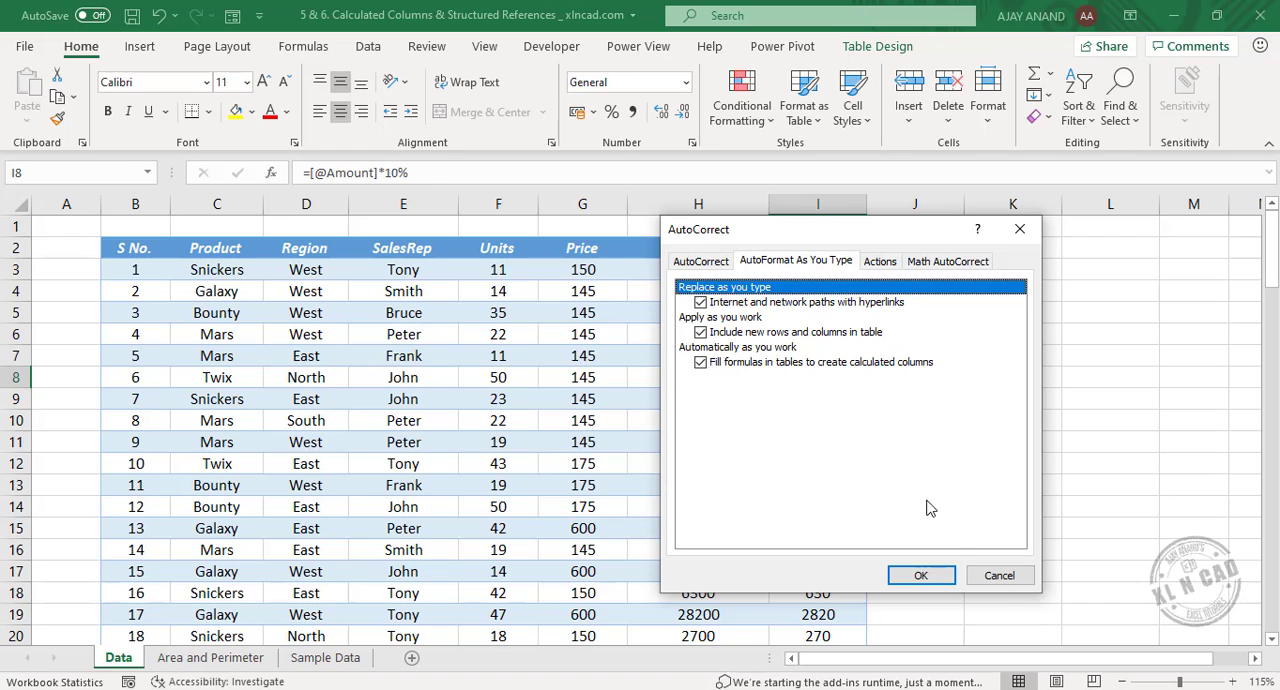
pyautogui.click(1000, 580)
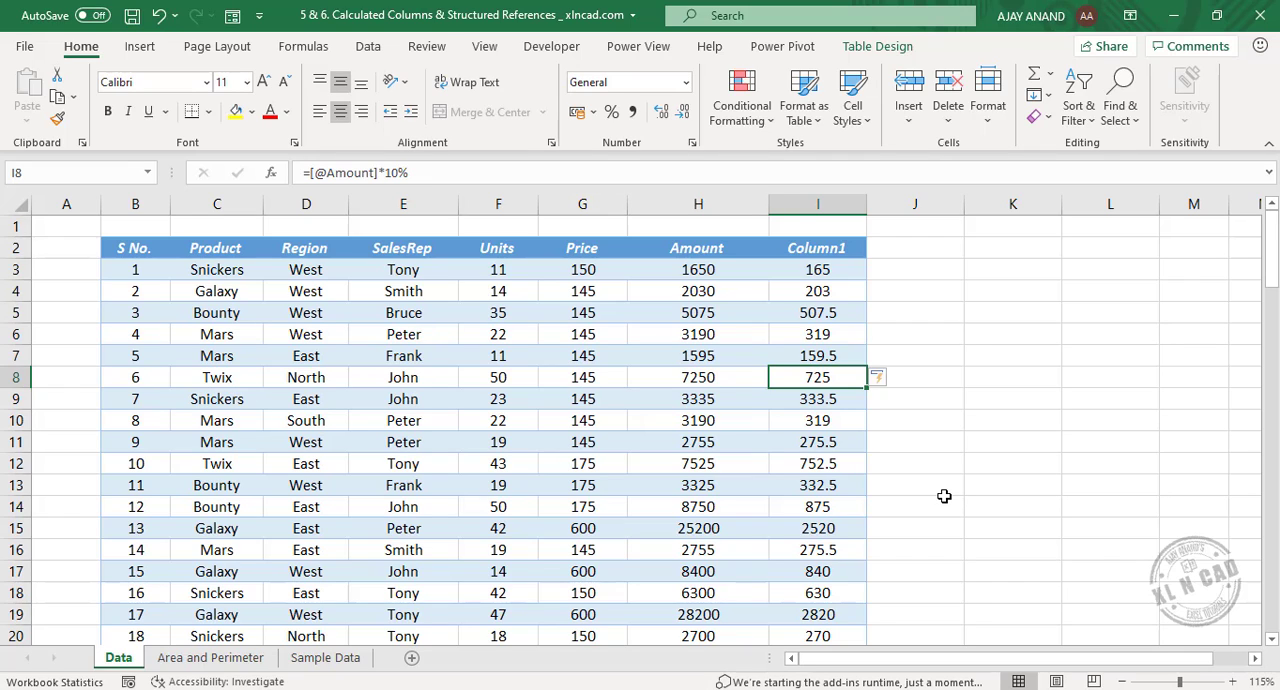
# Examine the structured-reference formulas in several cells of the Amount column and the calculated column beside it.
pyautogui.click(720, 272)
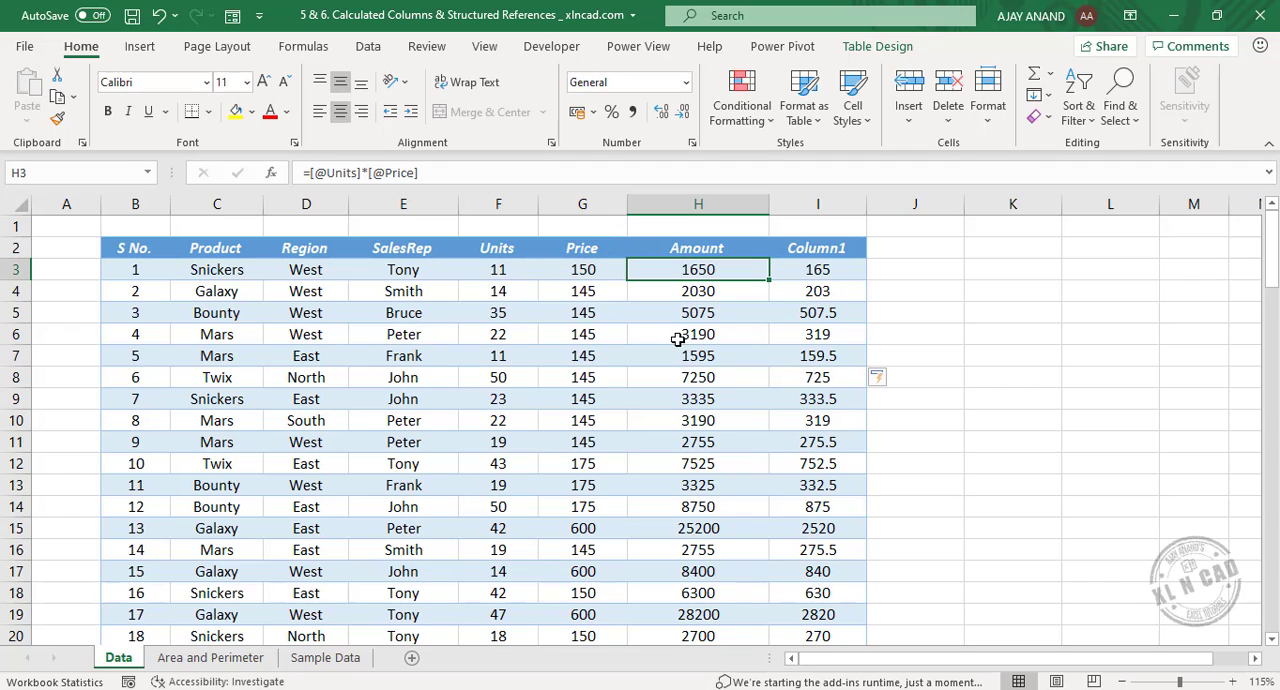
pyautogui.press('Down')
pyautogui.press('Down')
pyautogui.press('Down')
pyautogui.press('Down')
pyautogui.press('Down')
pyautogui.press('Down')
pyautogui.press('Down')
pyautogui.press('Down')
pyautogui.press('Down')
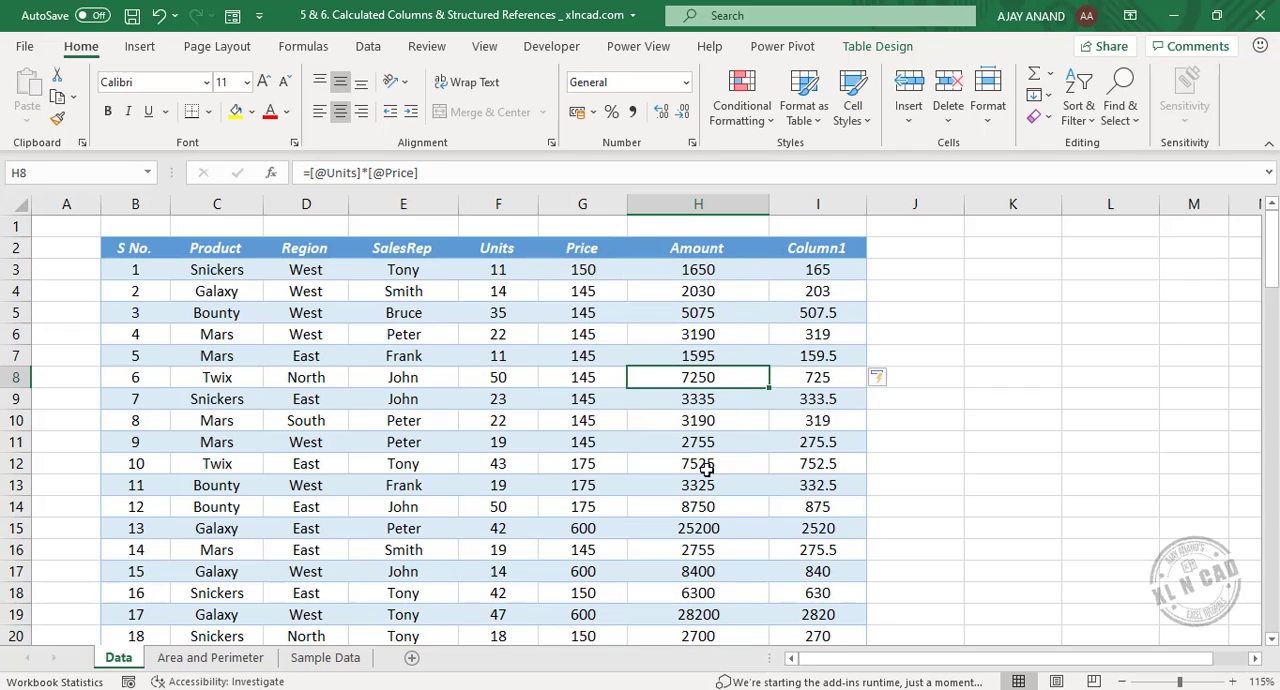
pyautogui.click(680, 354)
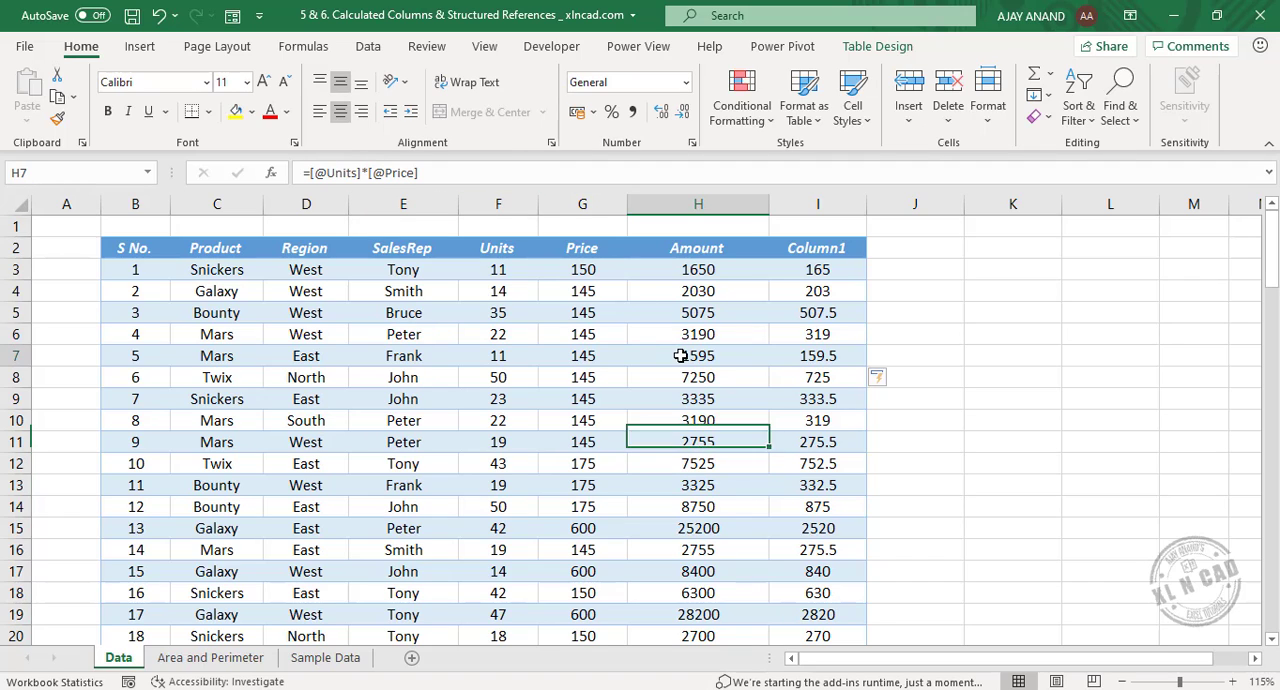
pyautogui.click(698, 545)
pyautogui.click(808, 331)
pyautogui.press('Down')
pyautogui.press('Down')
pyautogui.press('Down')
pyautogui.press('Down')
pyautogui.press('Down')
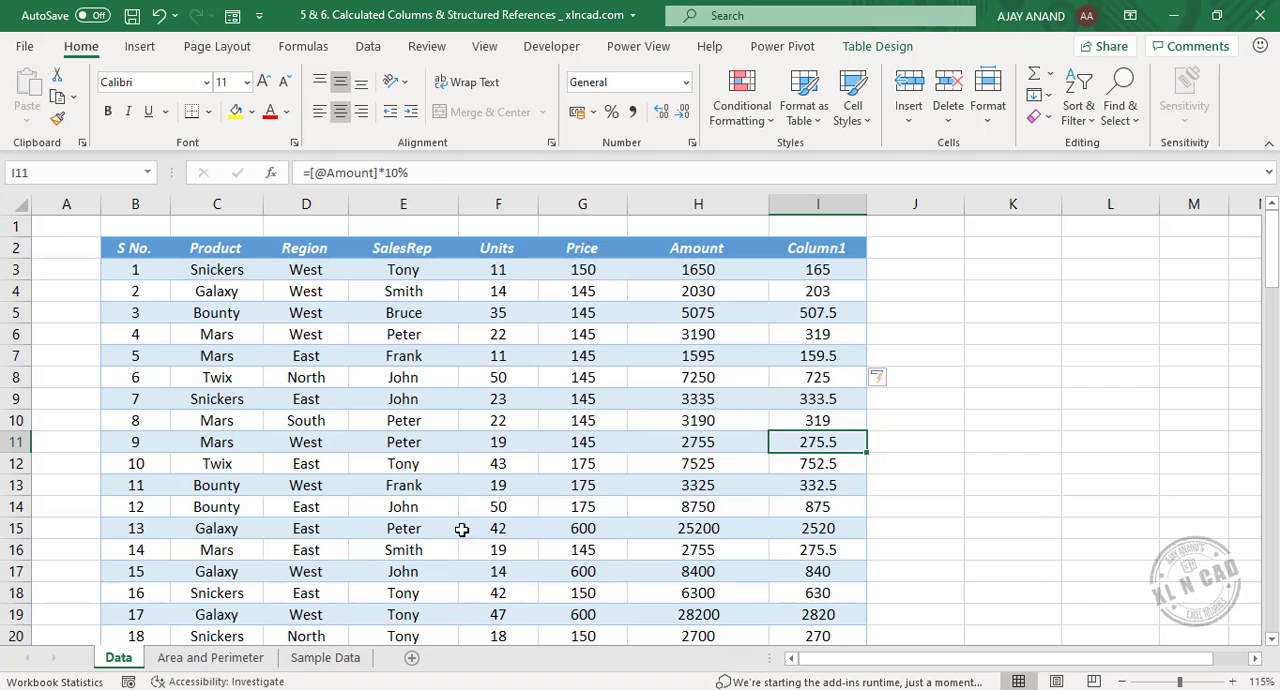
# Convert the range B2:D11 on the Area and Perimeter sheet into a table and hide its filter buttons.
pyautogui.click(212, 657)
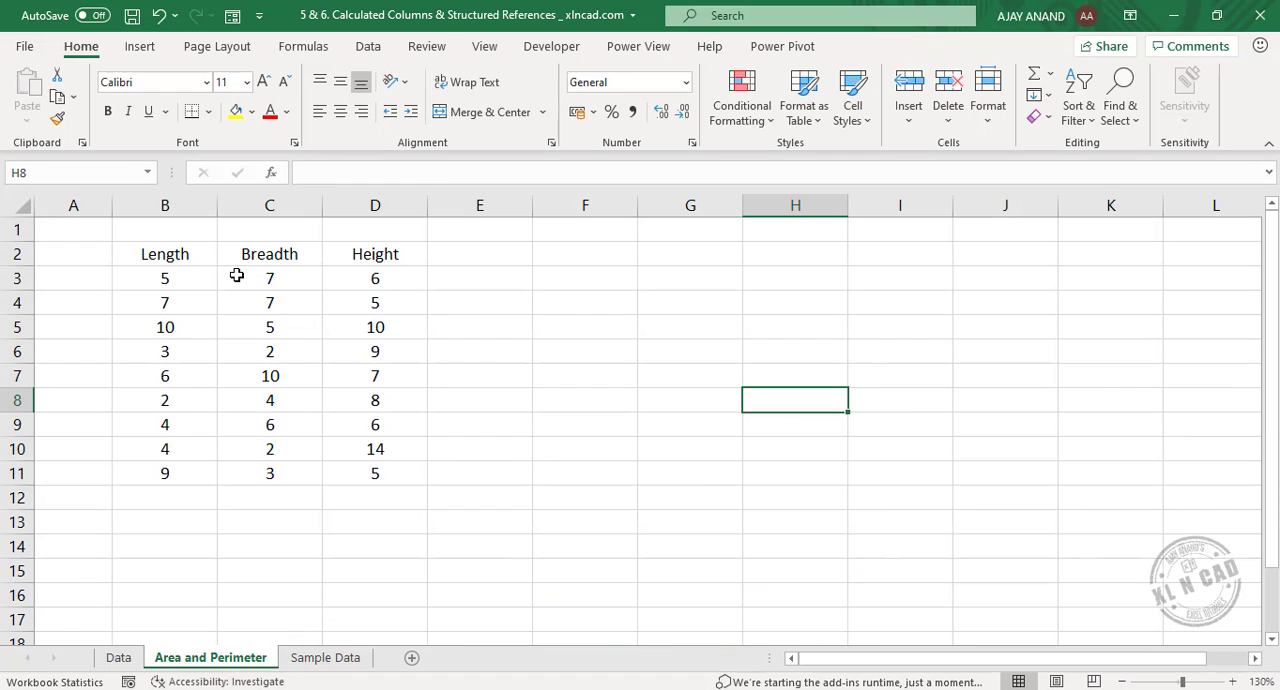
pyautogui.click(184, 254)
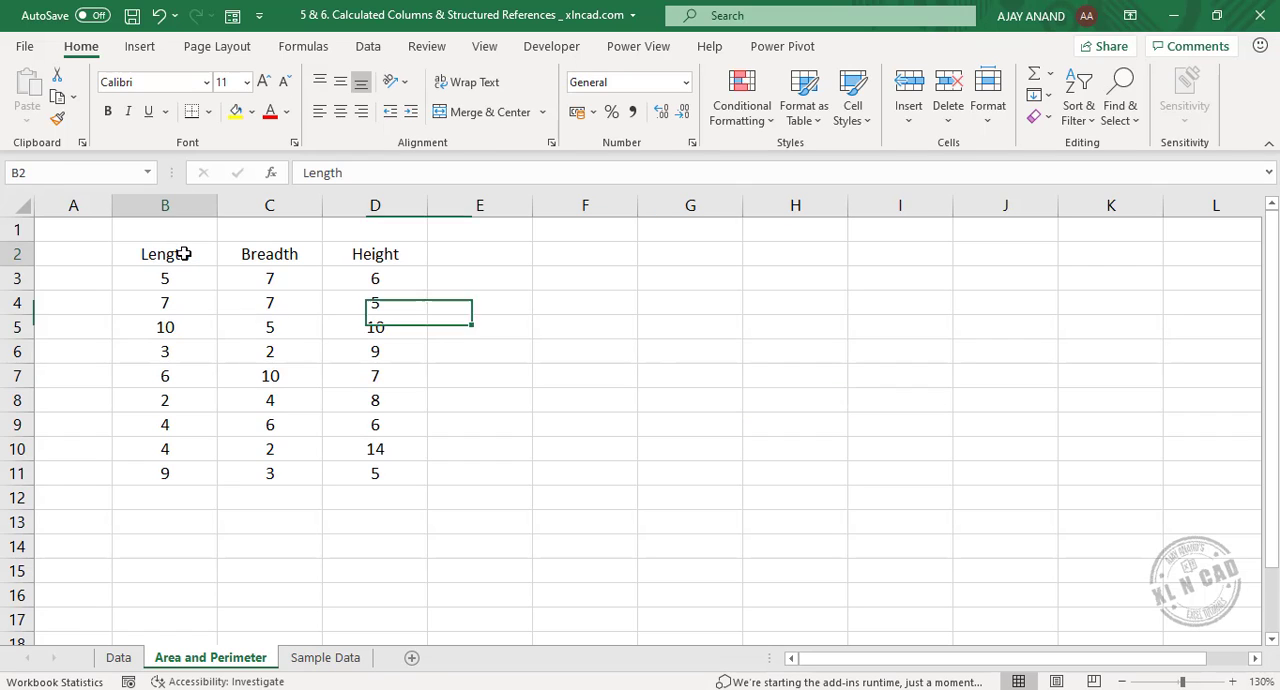
pyautogui.moveTo(184, 254); pyautogui.dragTo(375, 473)
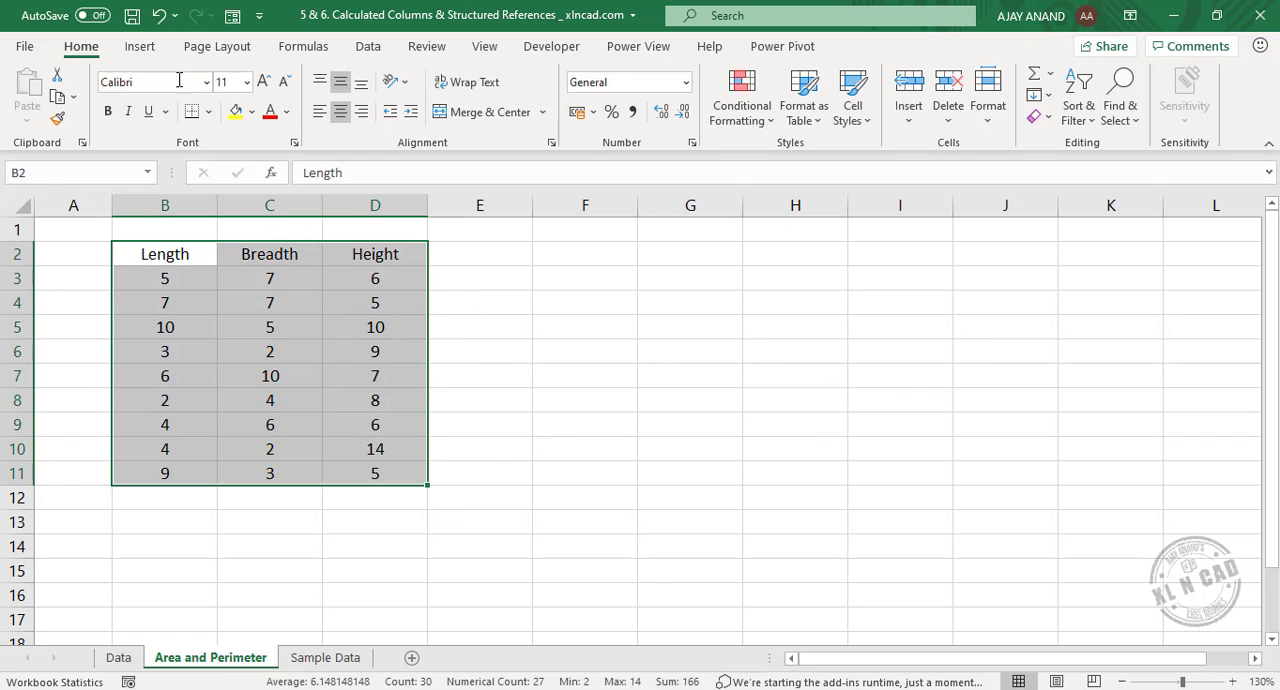
pyautogui.click(145, 48)
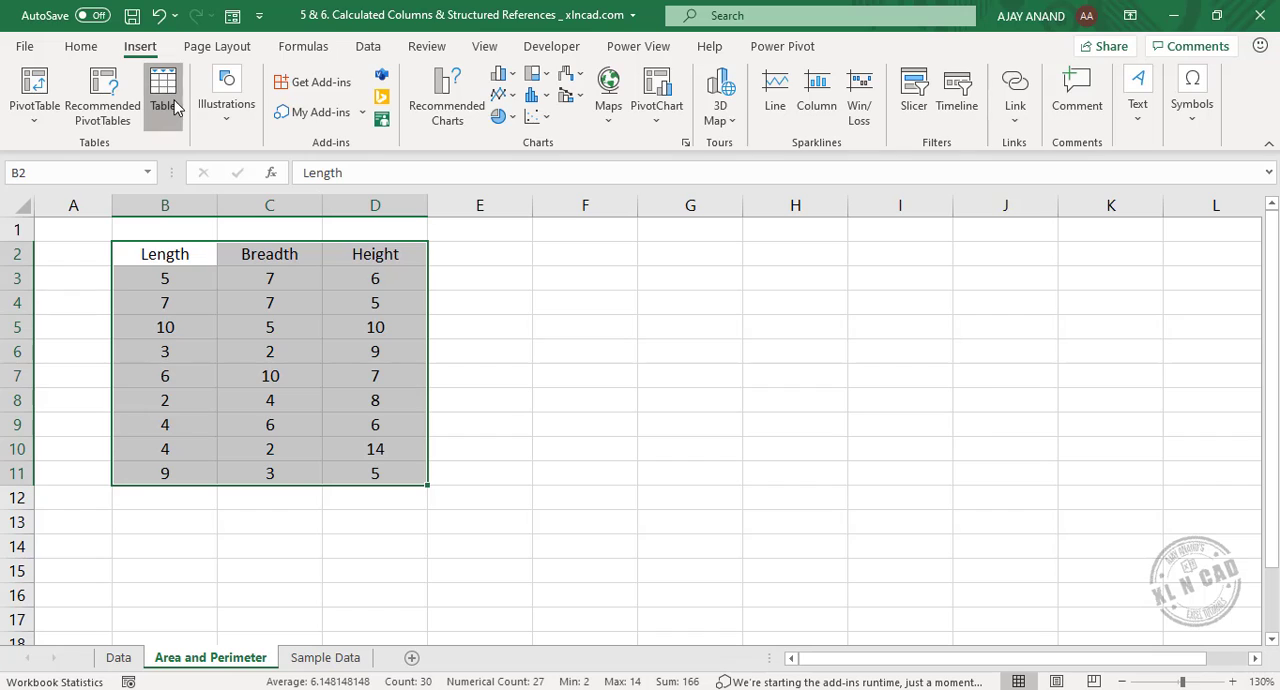
pyautogui.click(173, 107)
pyautogui.click(827, 443)
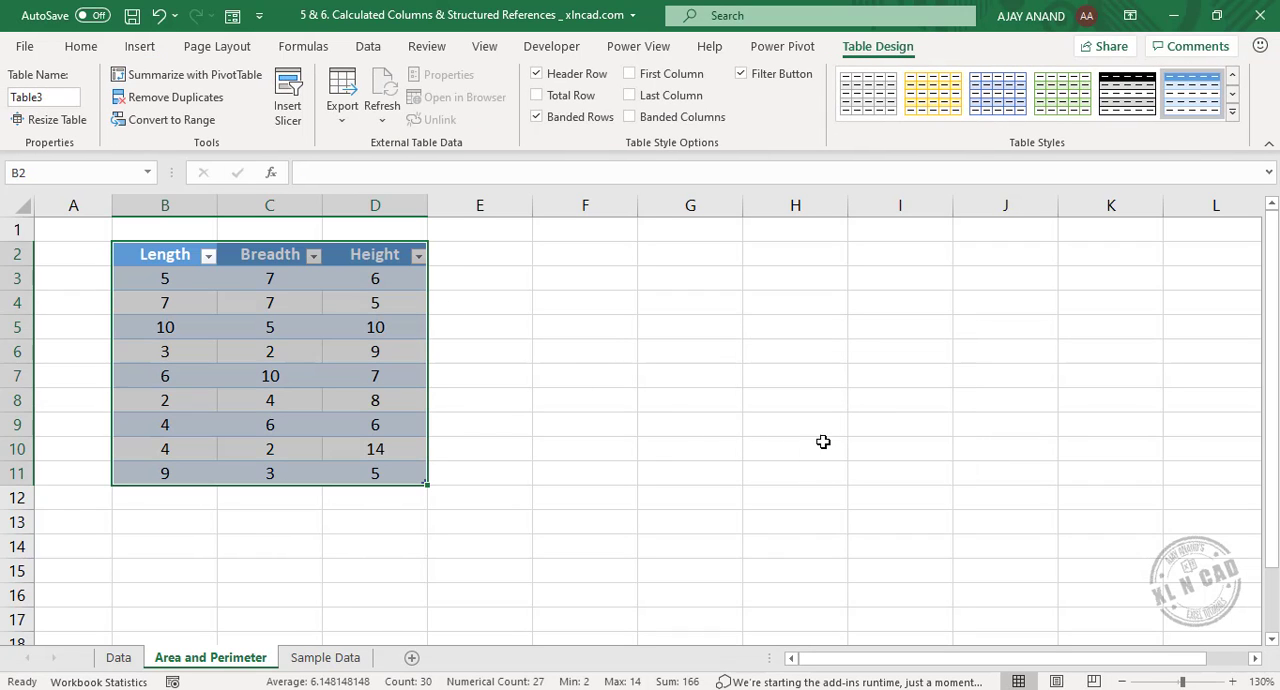
pyautogui.click(741, 73)
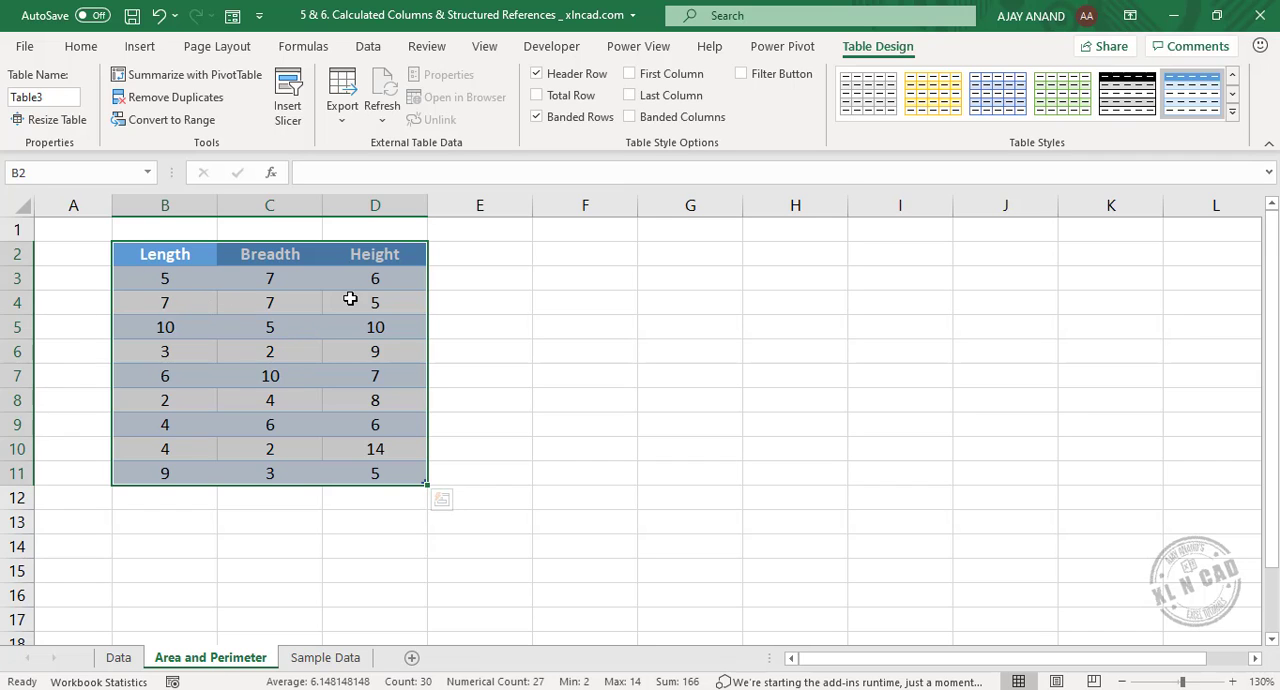
pyautogui.click(466, 282)
pyautogui.write('=')
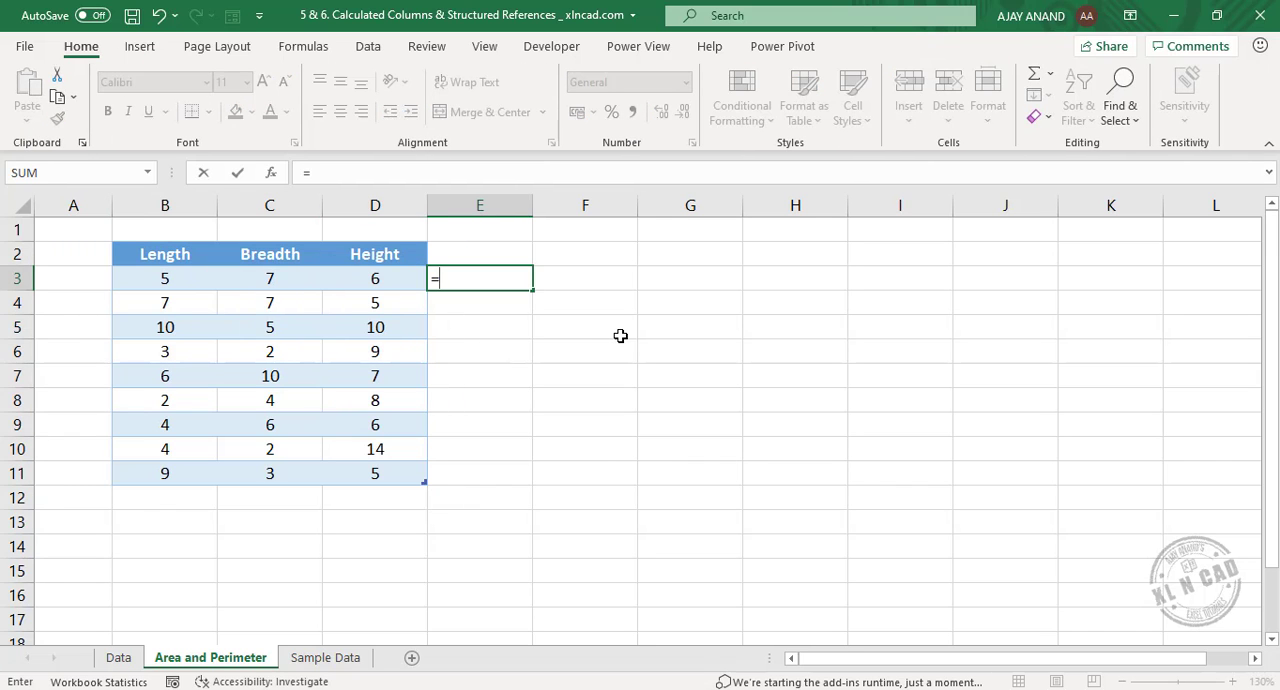
pyautogui.click(175, 278)
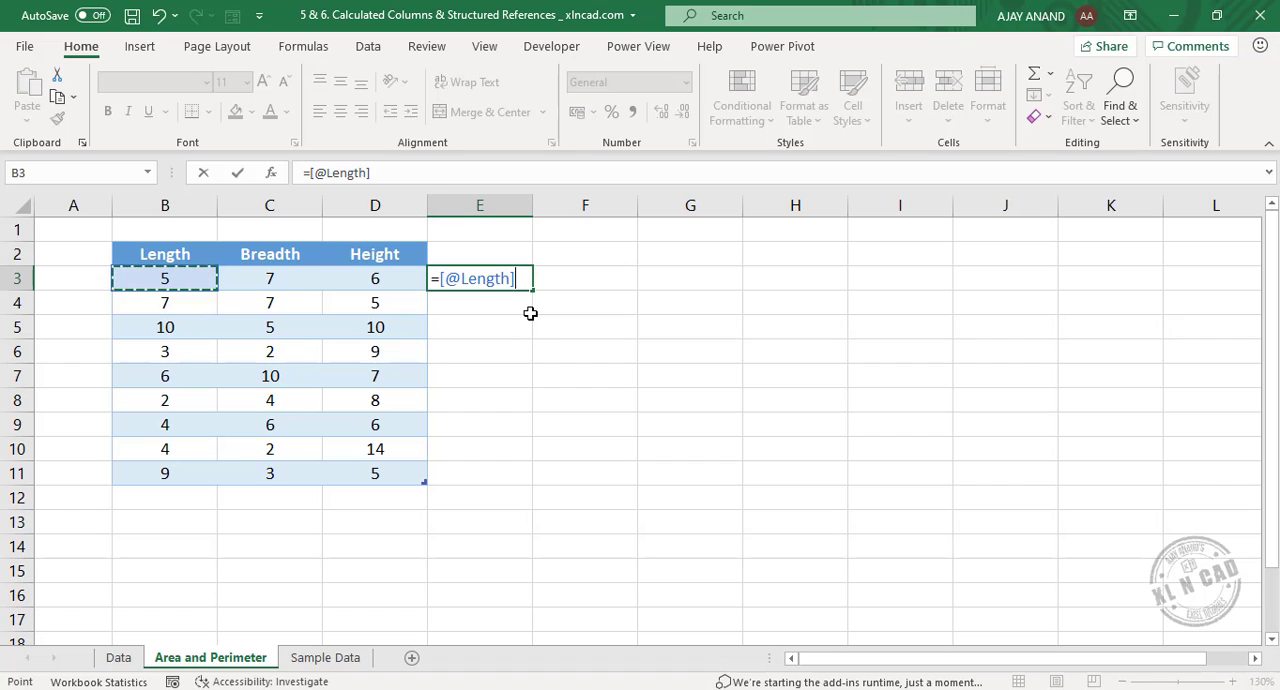
pyautogui.write('*')
pyautogui.click(307, 286)
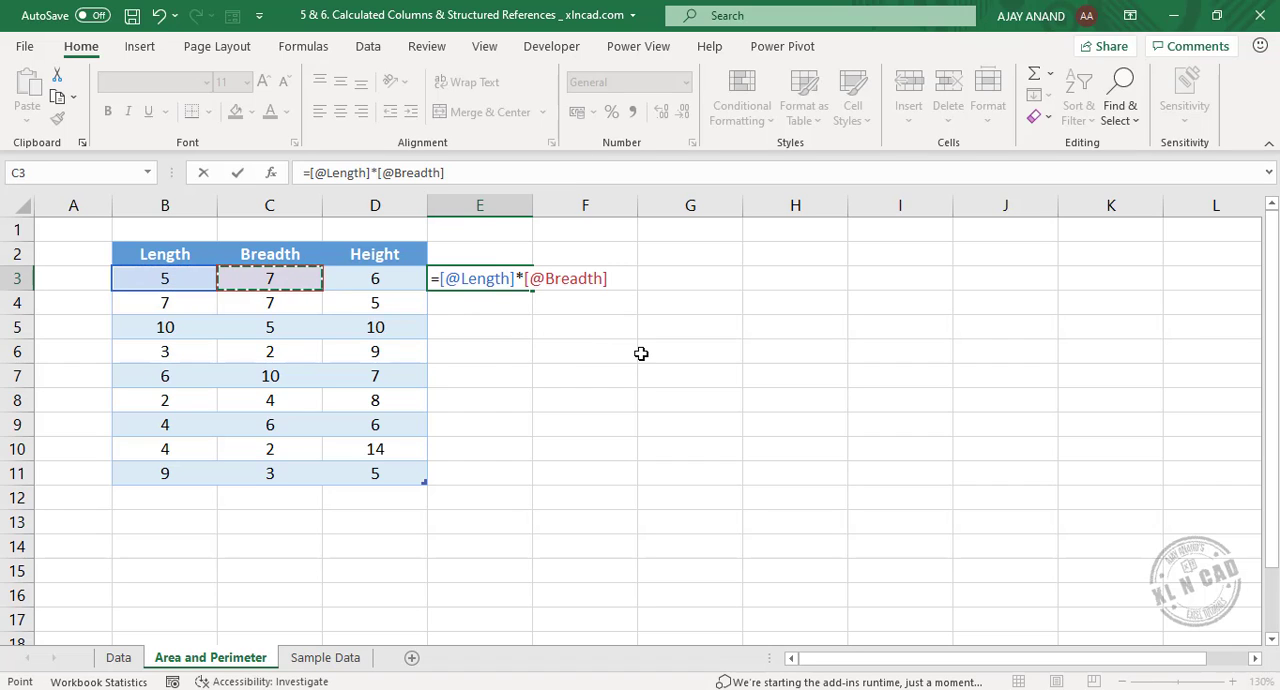
pyautogui.press('Return')
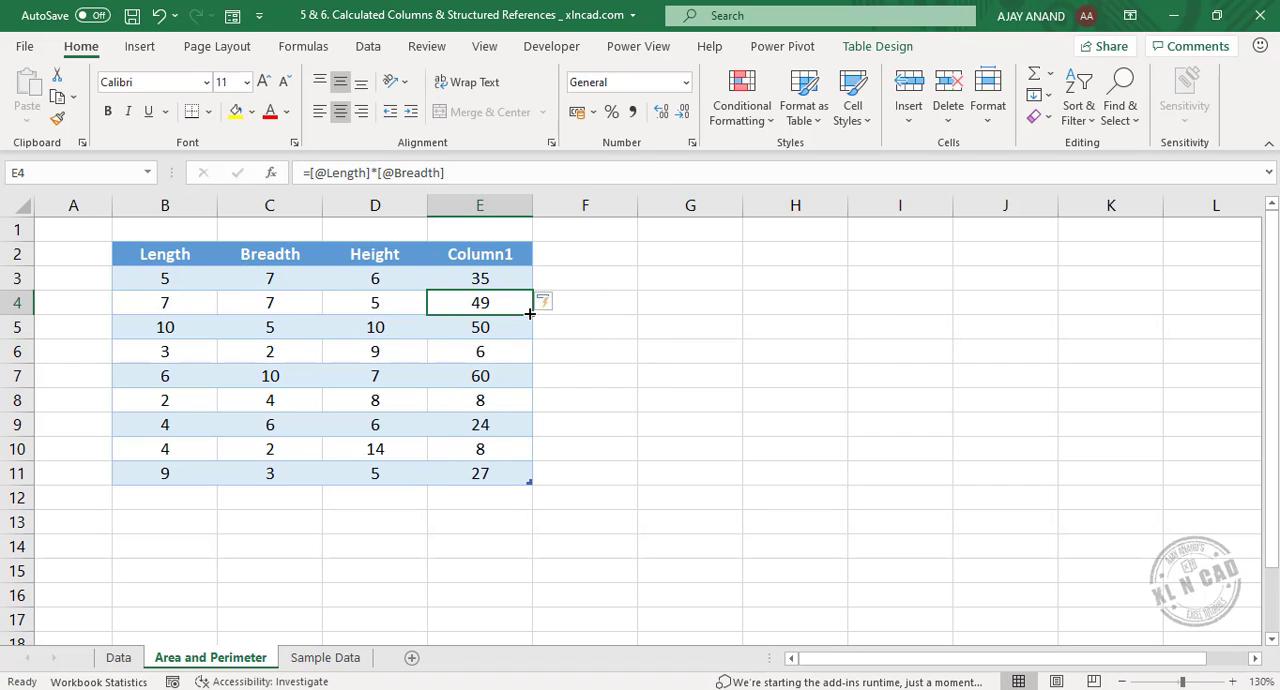
# Rename the header of the new calculated column in E2 as Area.
pyautogui.click(457, 254)
pyautogui.doubleClick(445, 254)
pyautogui.moveTo(445, 254); pyautogui.dragTo(533, 254)
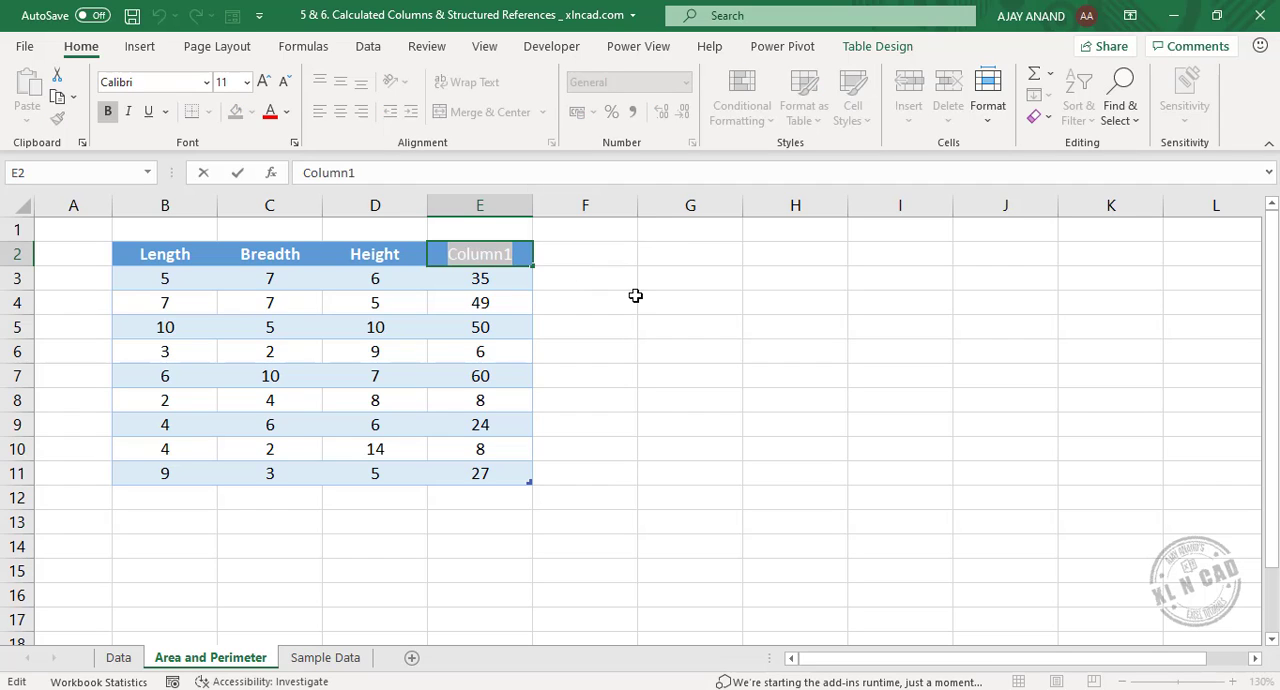
pyautogui.write('Area')
pyautogui.press('Return')
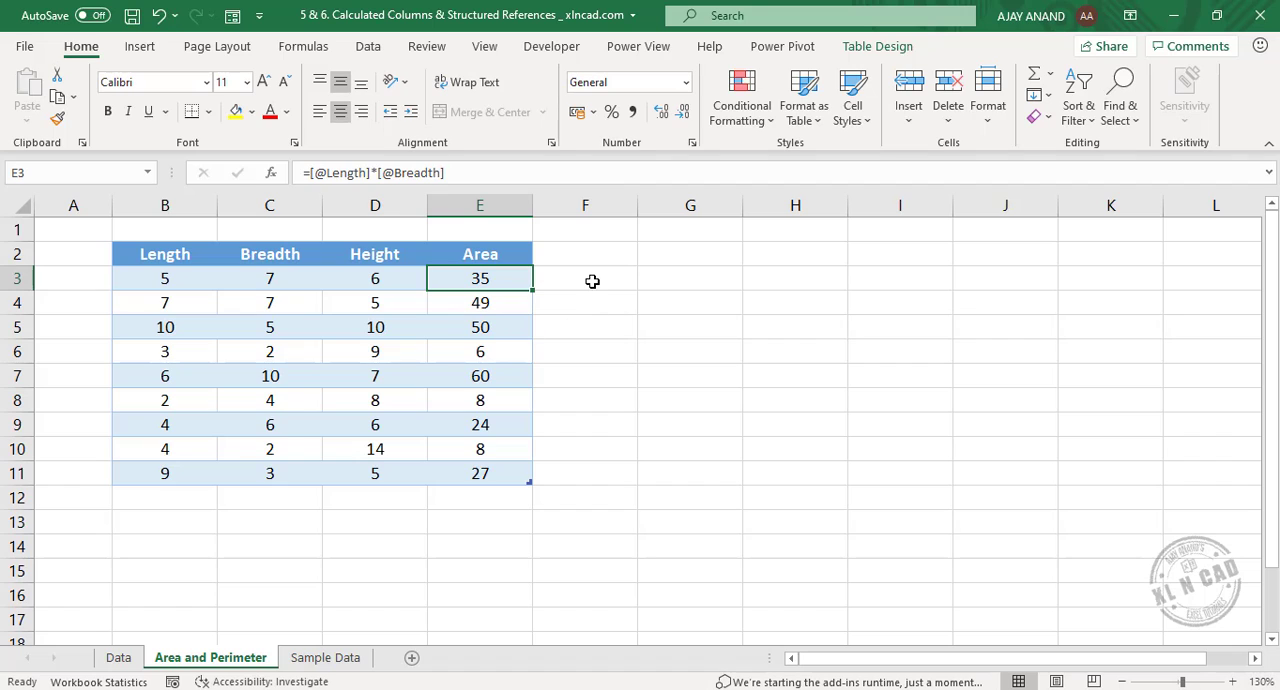
pyautogui.click(590, 282)
pyautogui.write('=')
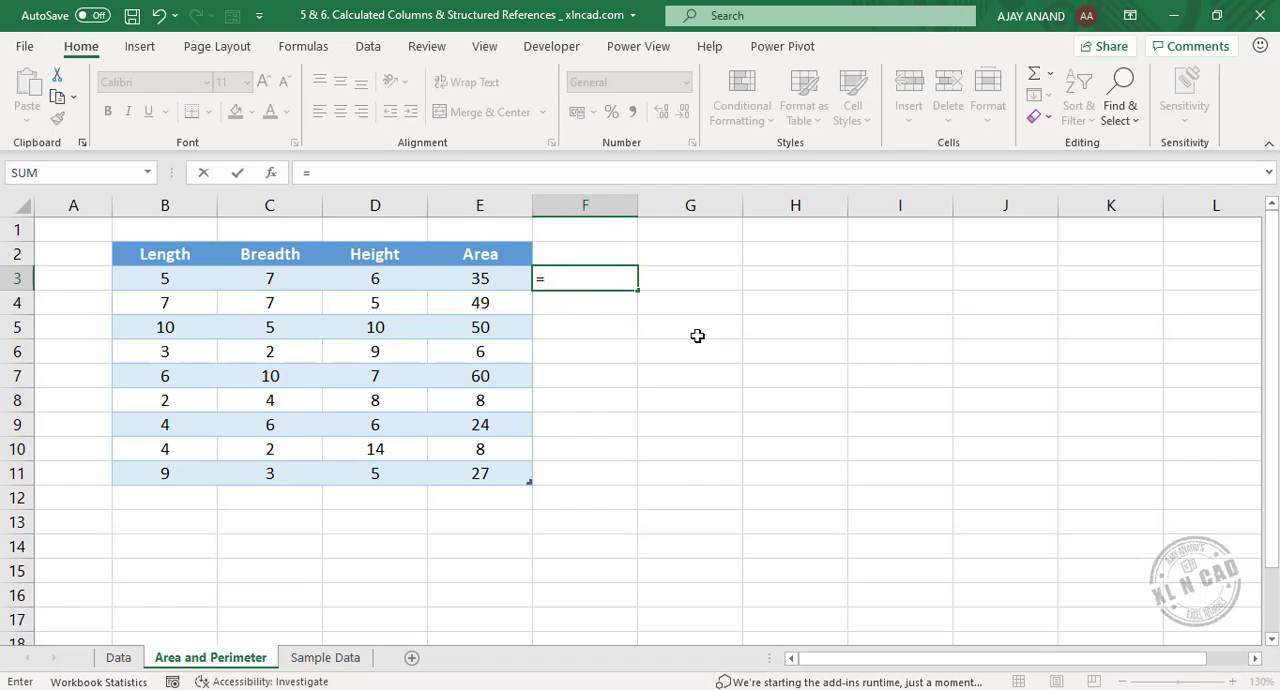
pyautogui.click(481, 280)
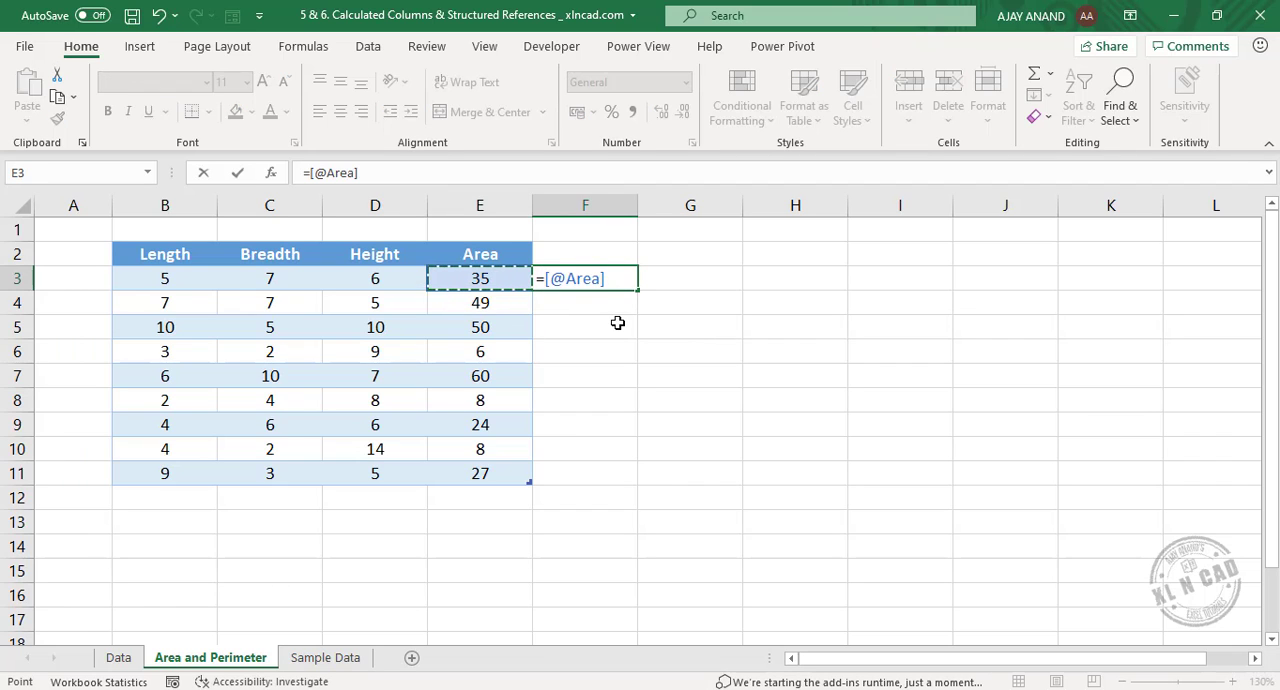
pyautogui.write('*')
pyautogui.click(394, 280)
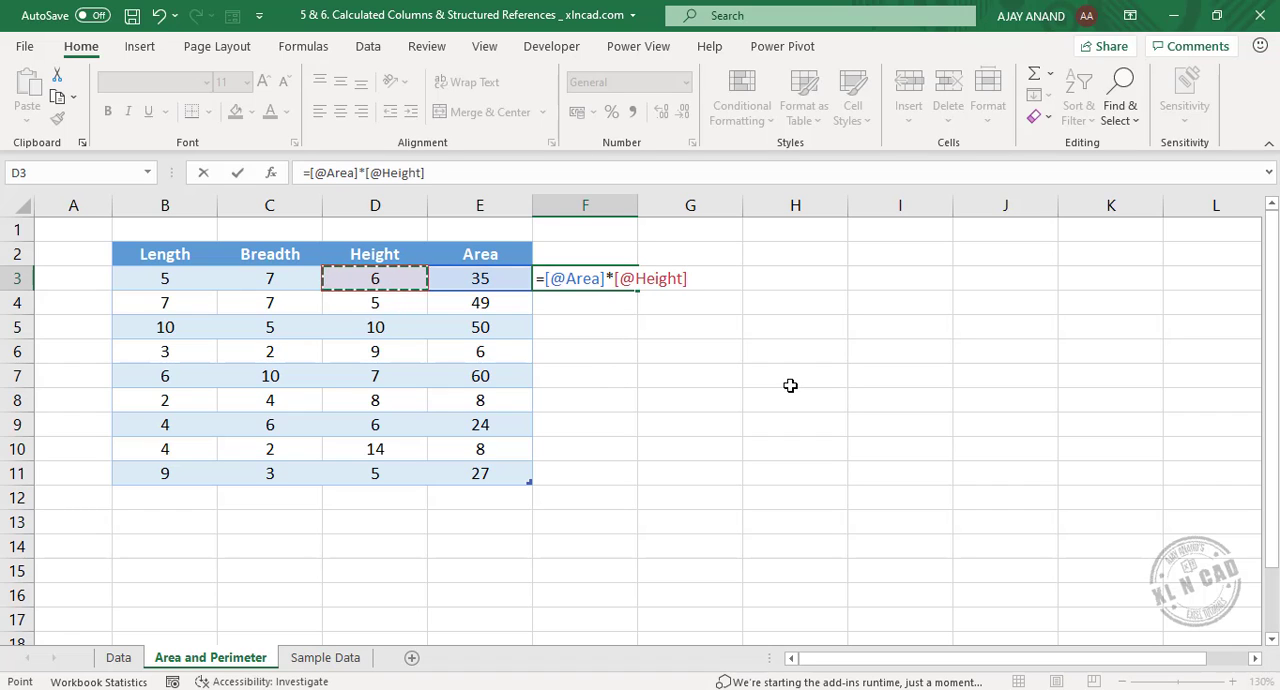
pyautogui.press('Return')
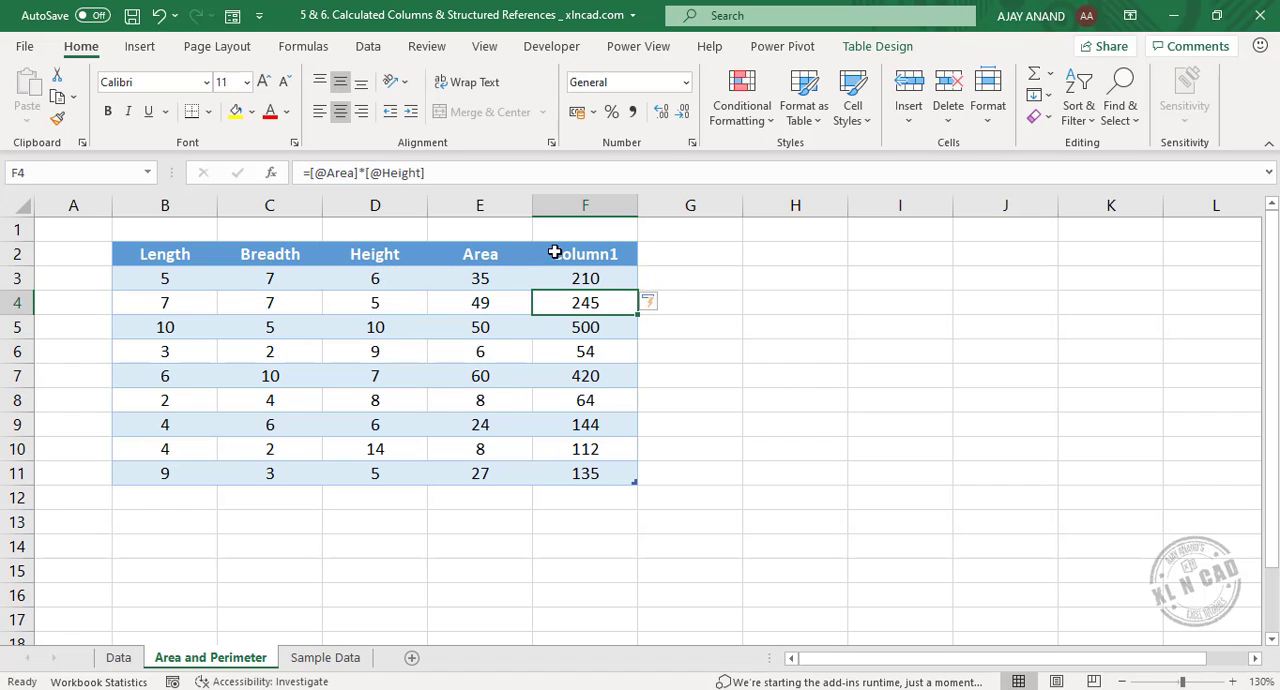
# Rename the header in F2 as Volume and check the formula in cells further down the column.
pyautogui.doubleClick(555, 252)
pyautogui.moveTo(554, 252); pyautogui.dragTo(691, 251)
pyautogui.write('Vo')
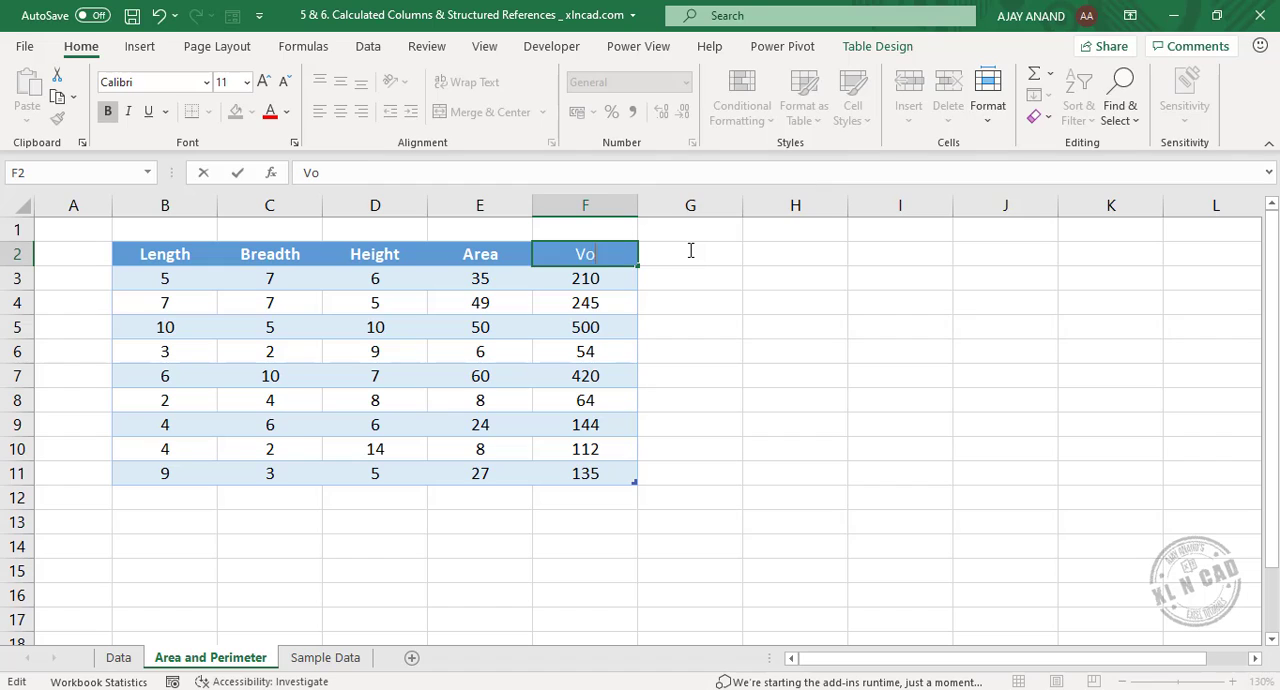
pyautogui.write('lume')
pyautogui.press('Return')
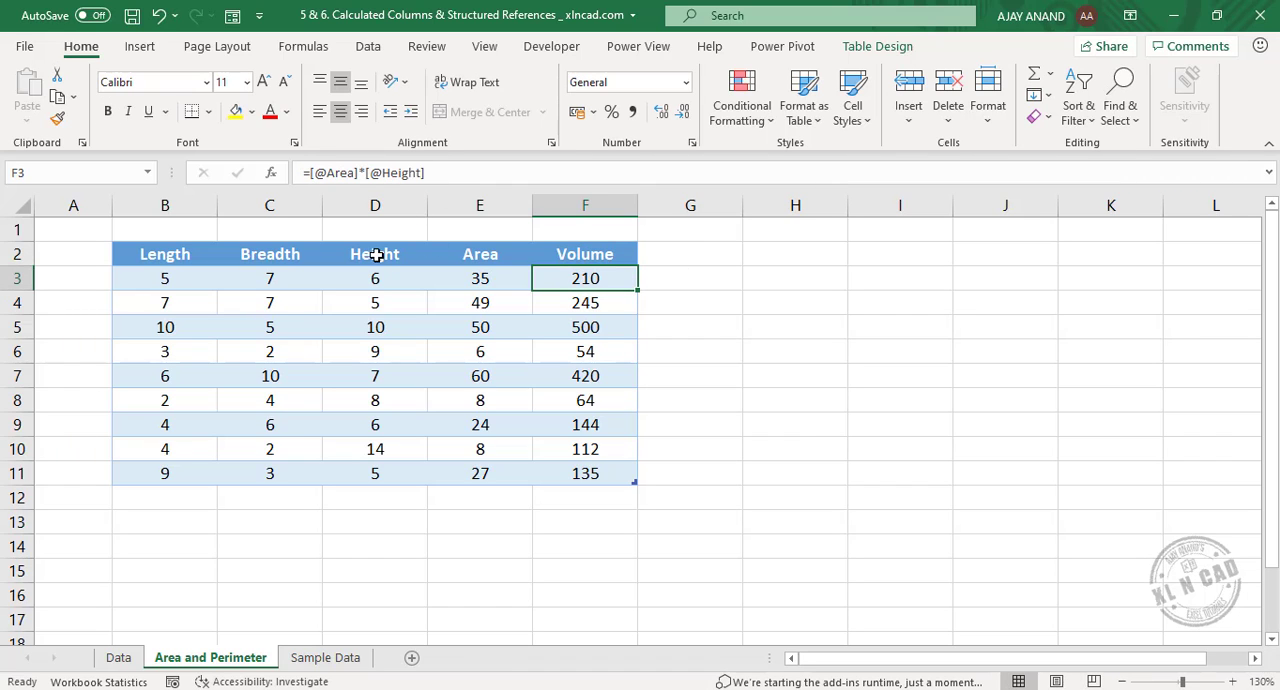
pyautogui.click(588, 410)
pyautogui.click(592, 456)
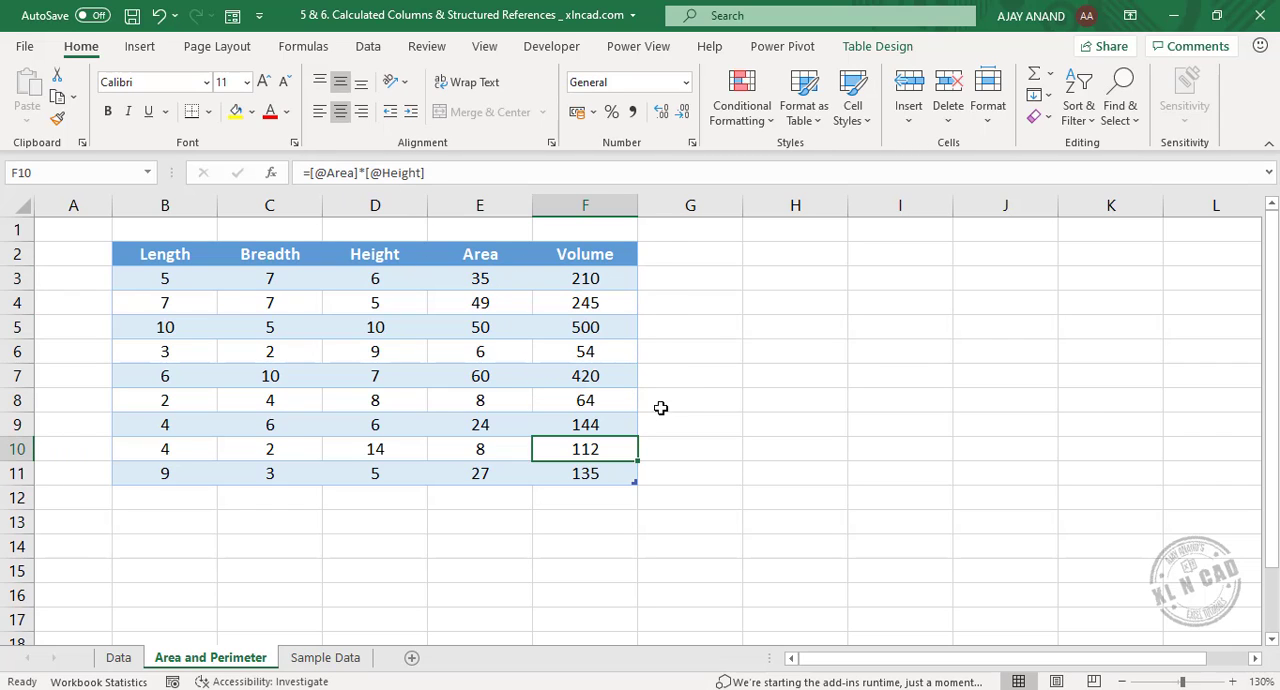
# Look up the name of the table on the Sample Data sheet.
pyautogui.click(322, 660)
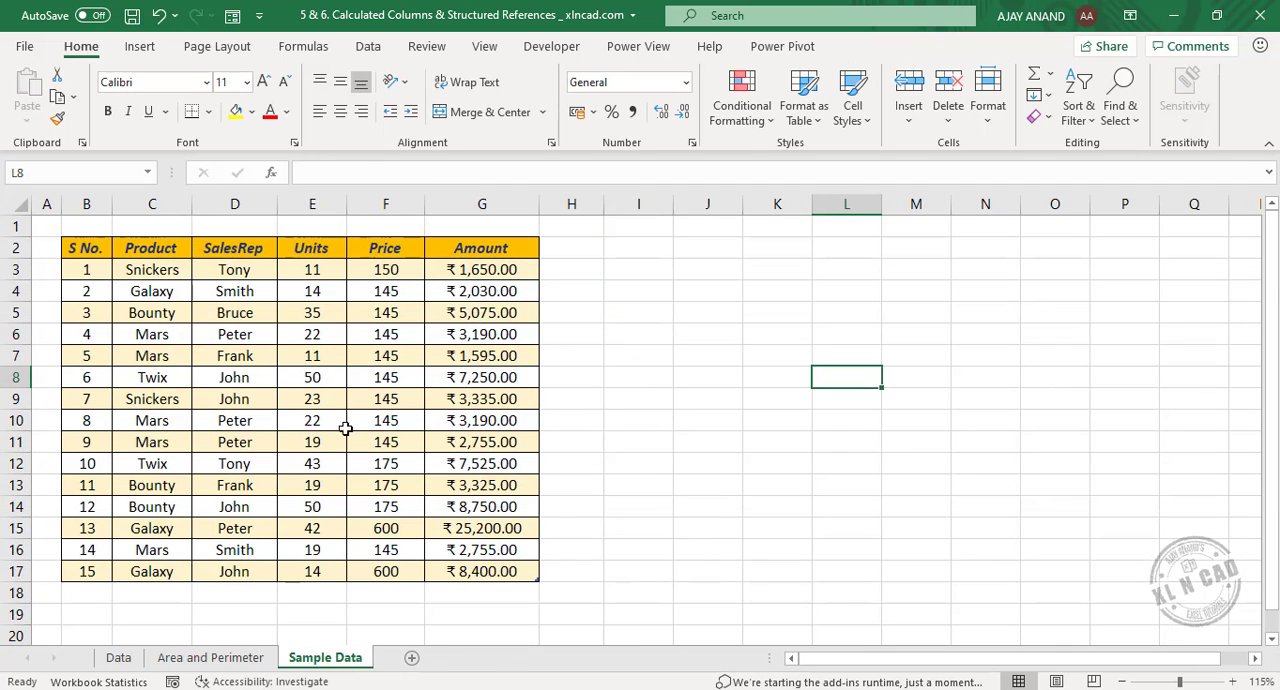
pyautogui.click(236, 388)
pyautogui.click(878, 46)
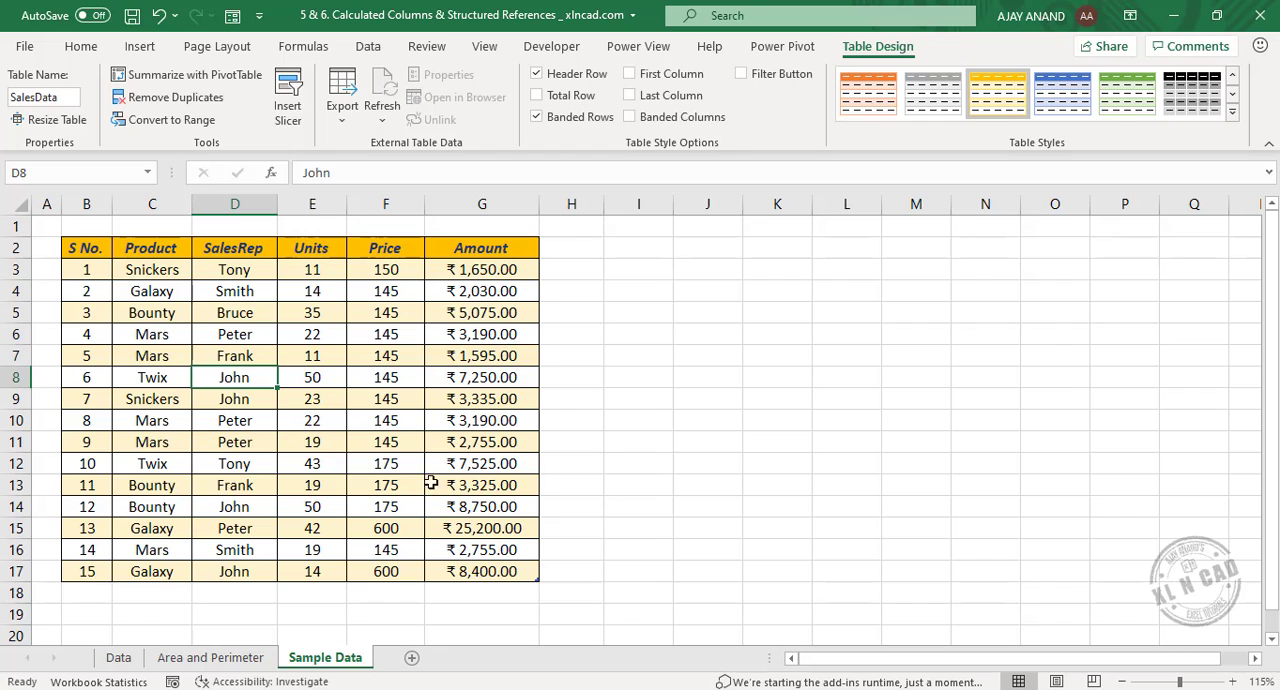
# Try the formula =SalesData in J5 to return all of the table's data, and clear the formula again.
pyautogui.click(714, 311)
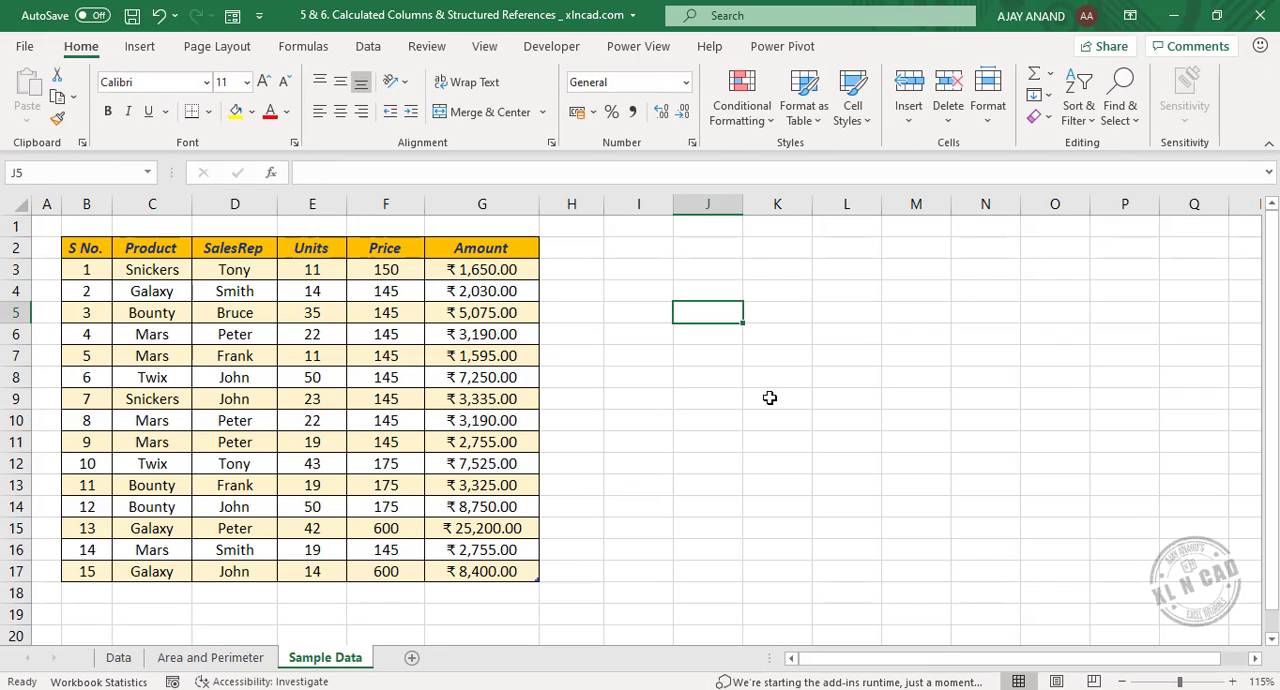
pyautogui.write('=sale')
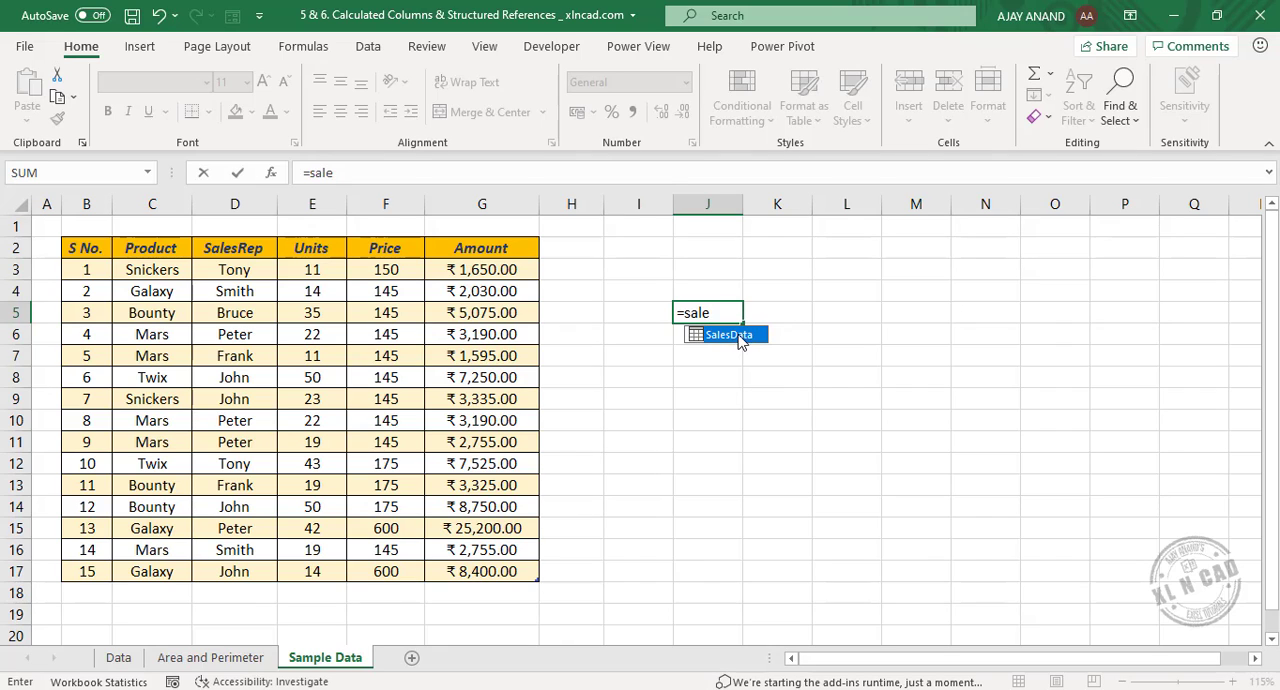
pyautogui.doubleClick(731, 335)
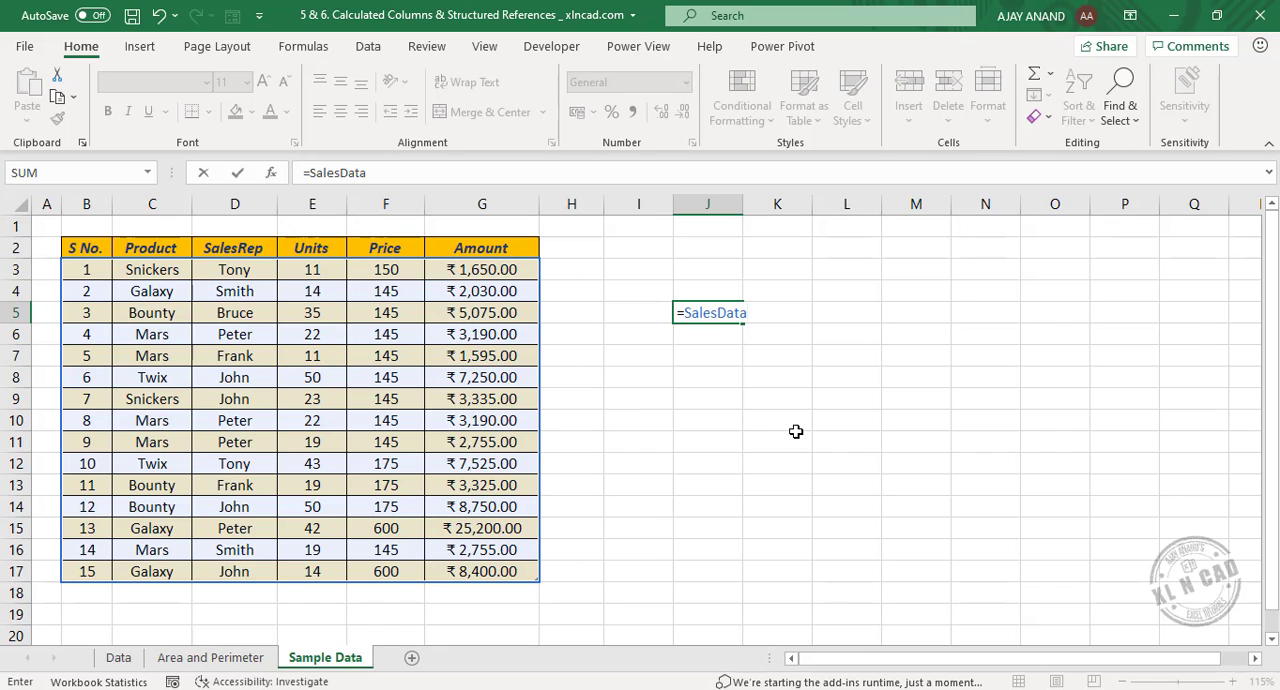
pyautogui.press('Return')
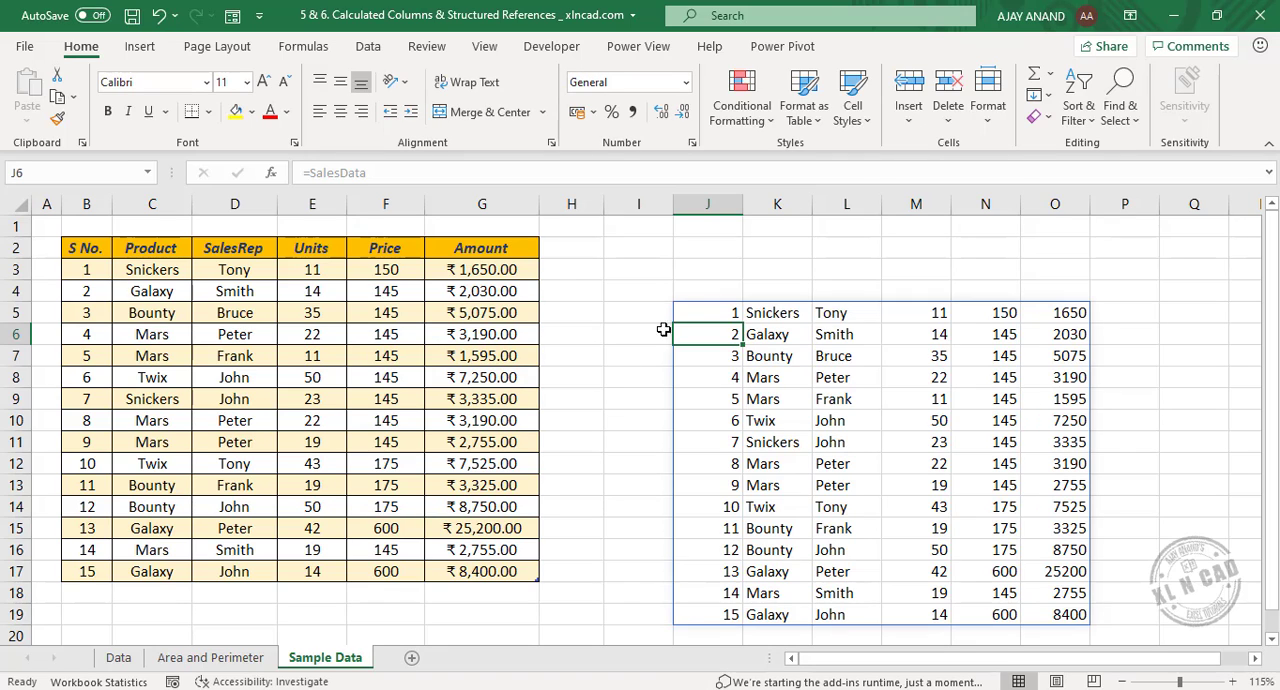
pyautogui.click(712, 314)
pyautogui.press('Delete')
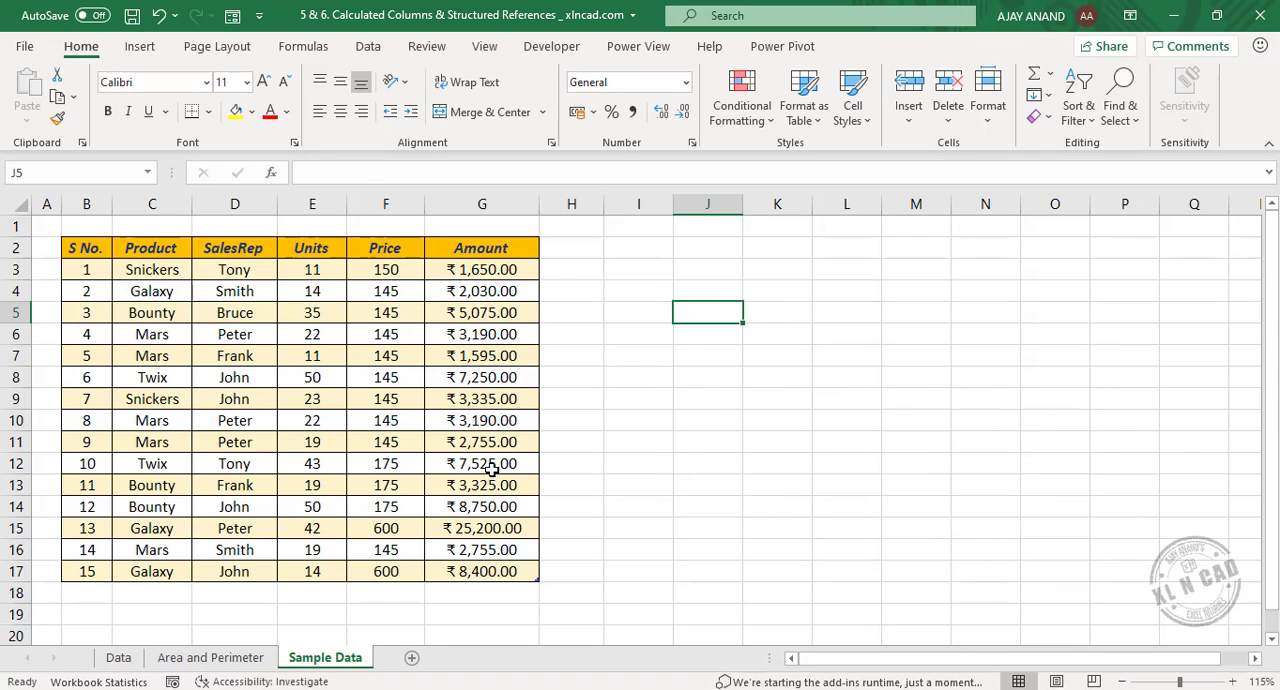
# Enter the formula =SalesData[Product] in L3 to return the table's Product column.
pyautogui.click(833, 267)
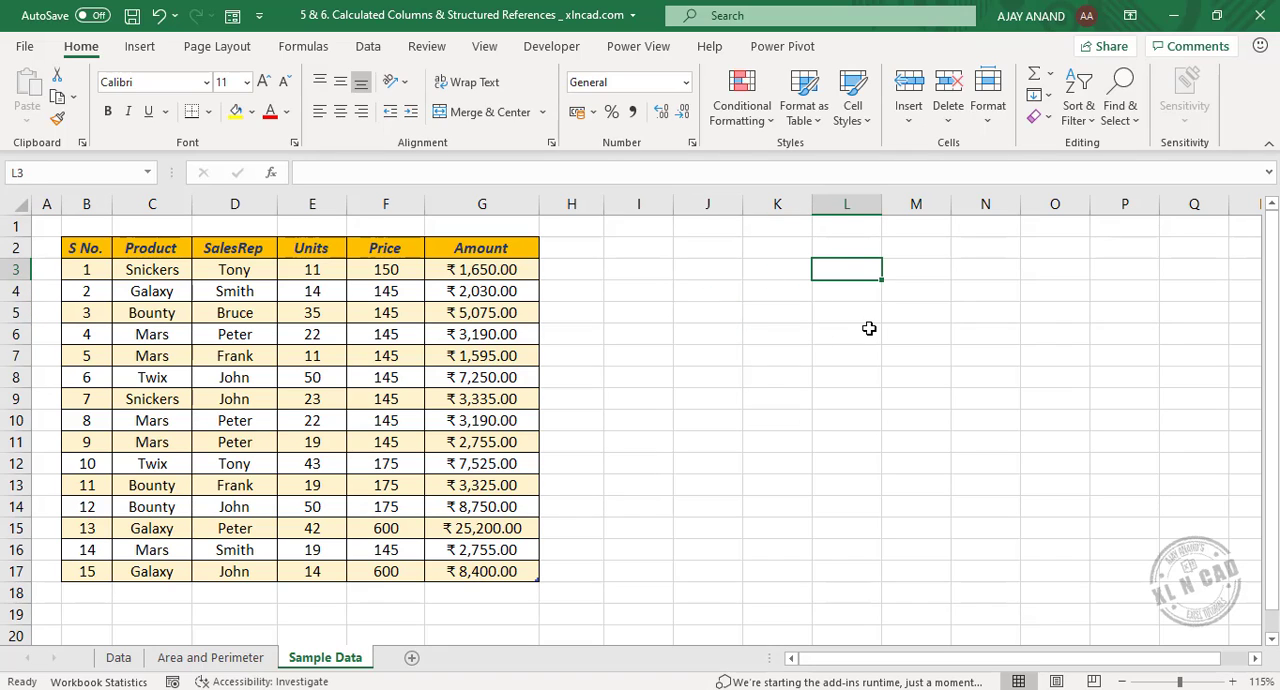
pyautogui.write('=sale')
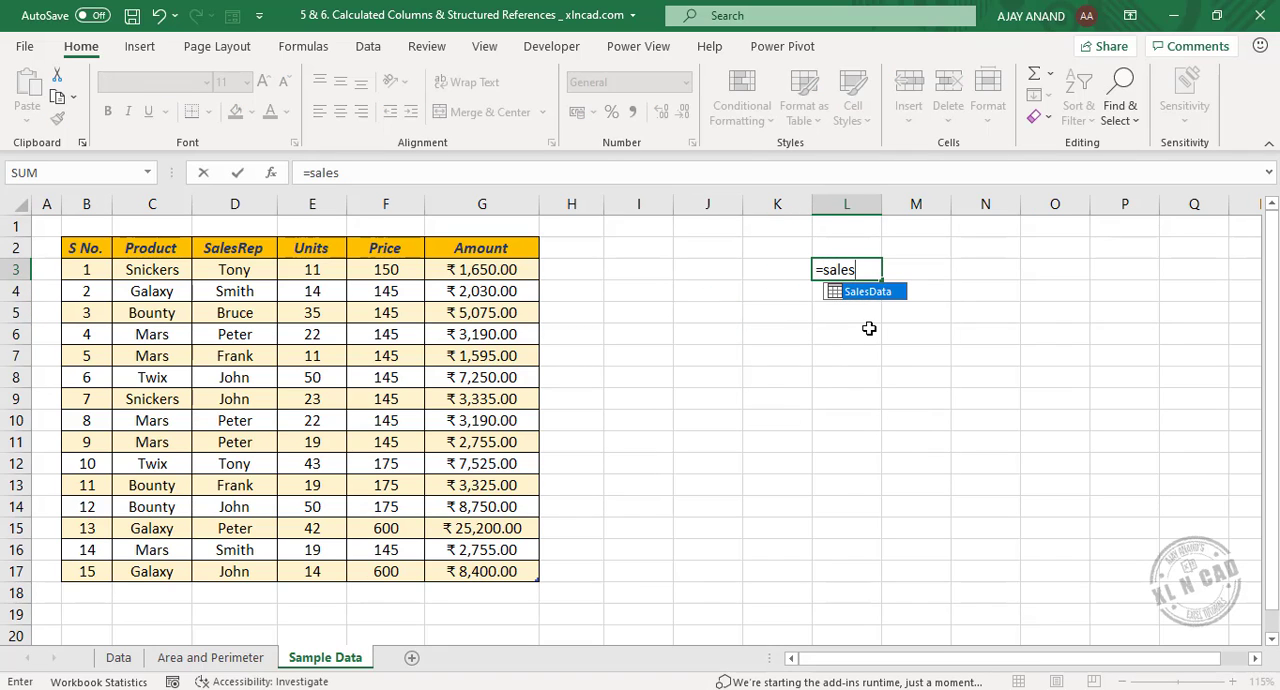
pyautogui.write('s')
pyautogui.doubleClick(868, 293)
pyautogui.write('[Product')
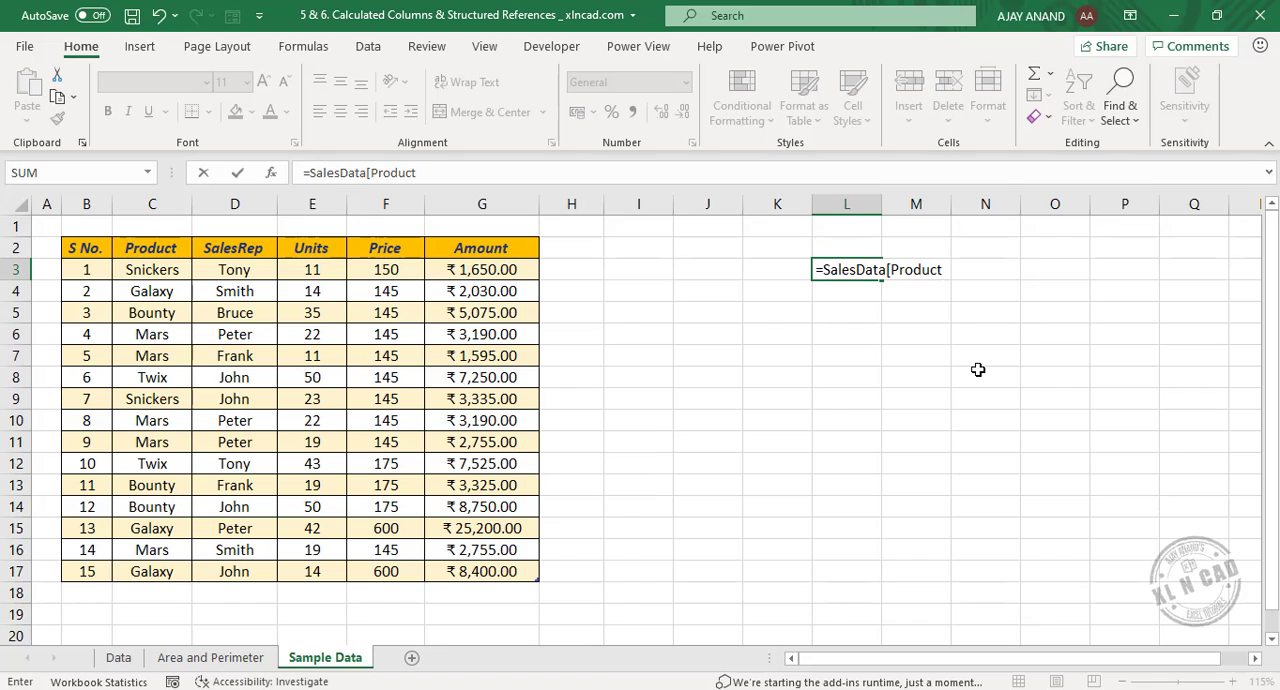
pyautogui.write(']')
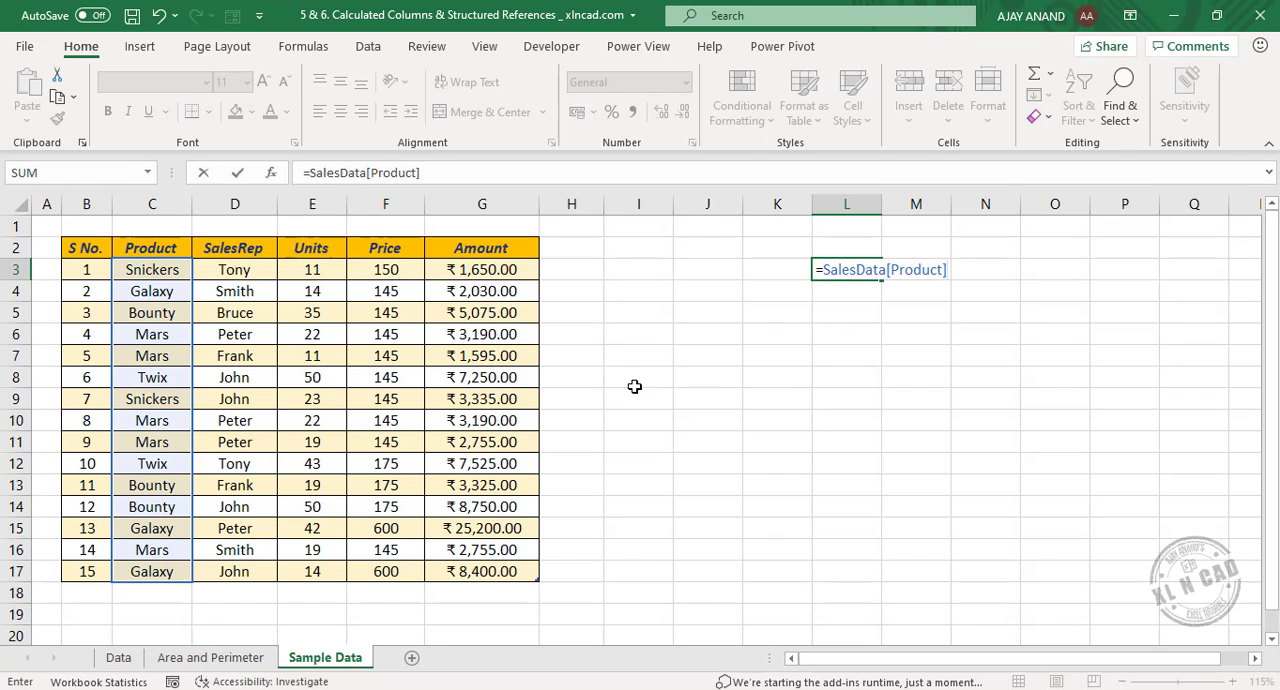
pyautogui.press('Return')
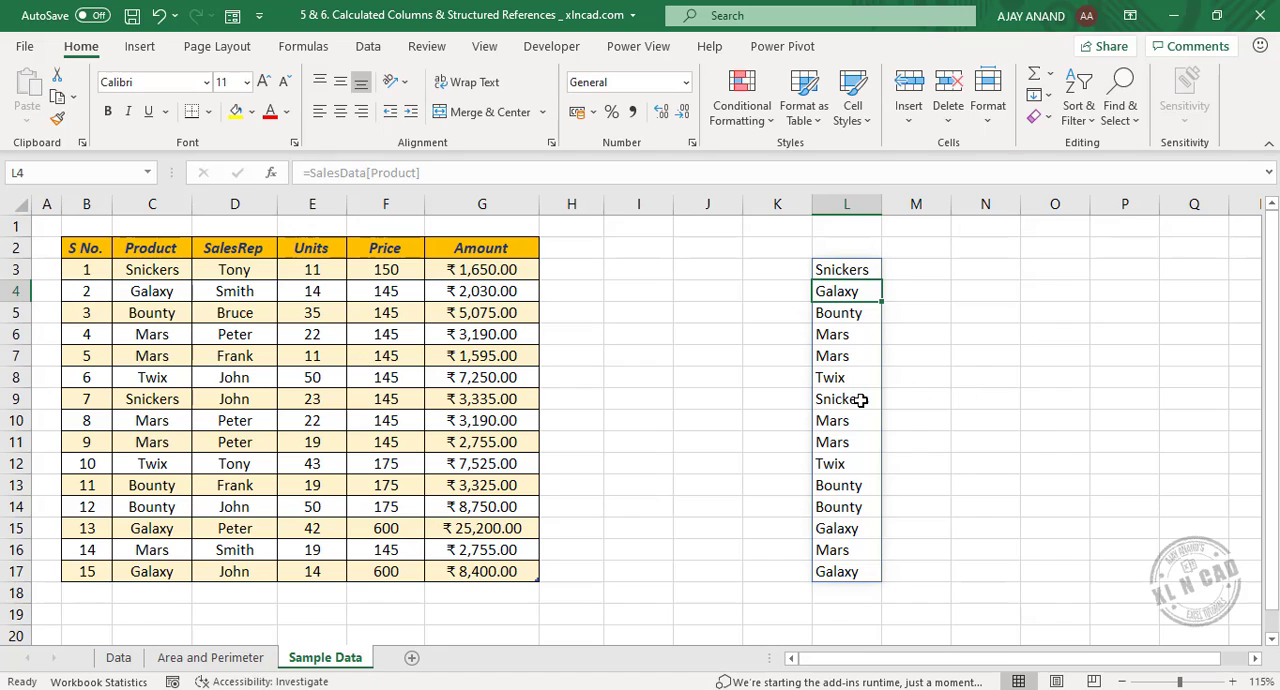
# Enter the formula =SalesData[Units] in N2 to return the table's Units column.
pyautogui.click(1004, 244)
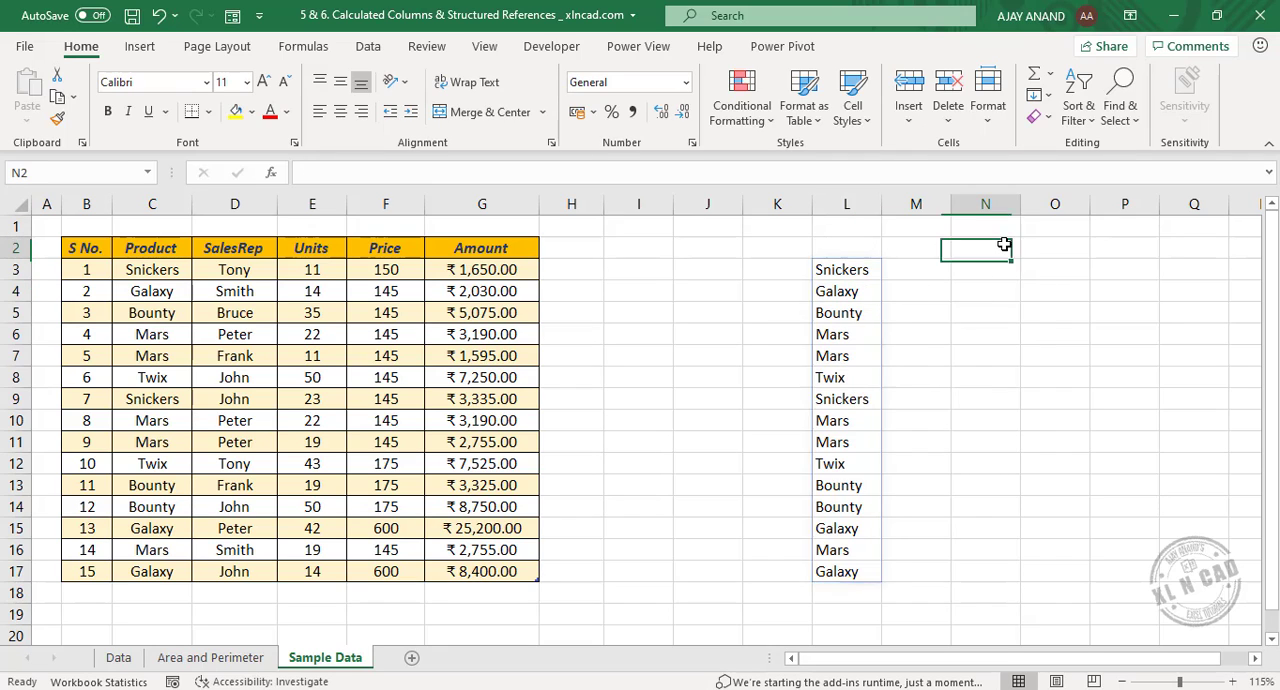
pyautogui.write('=sale')
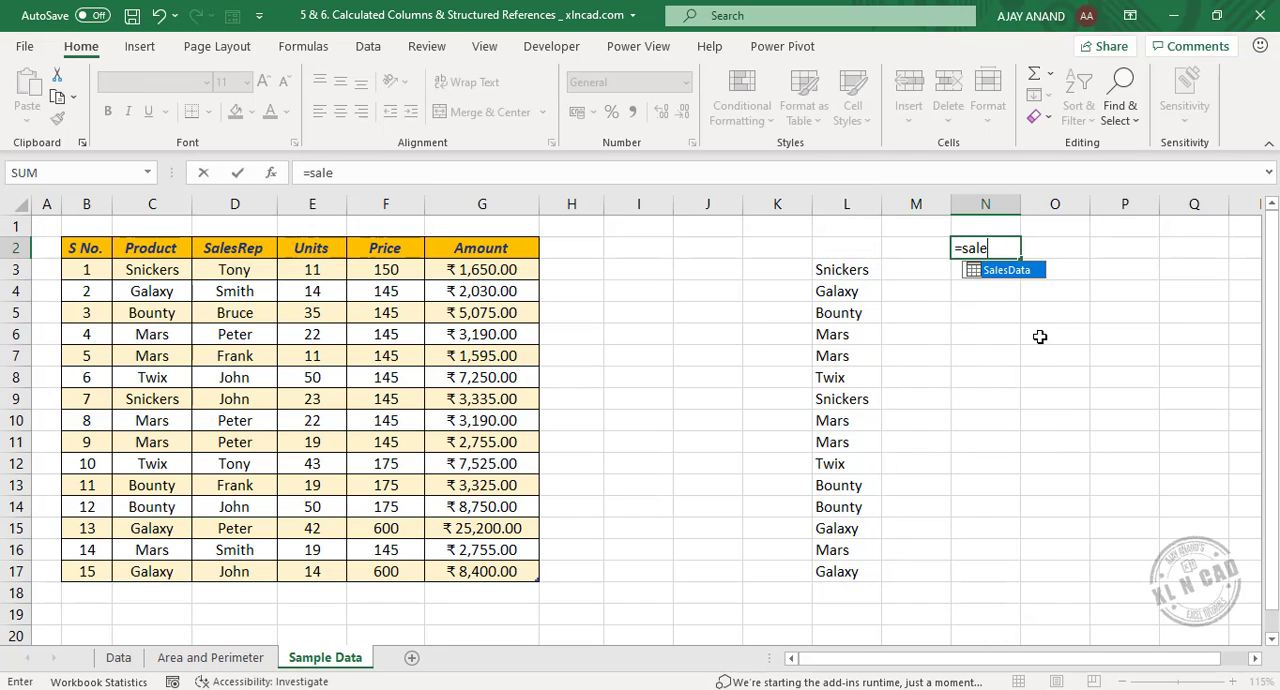
pyautogui.press('Tab')
pyautogui.write('[')
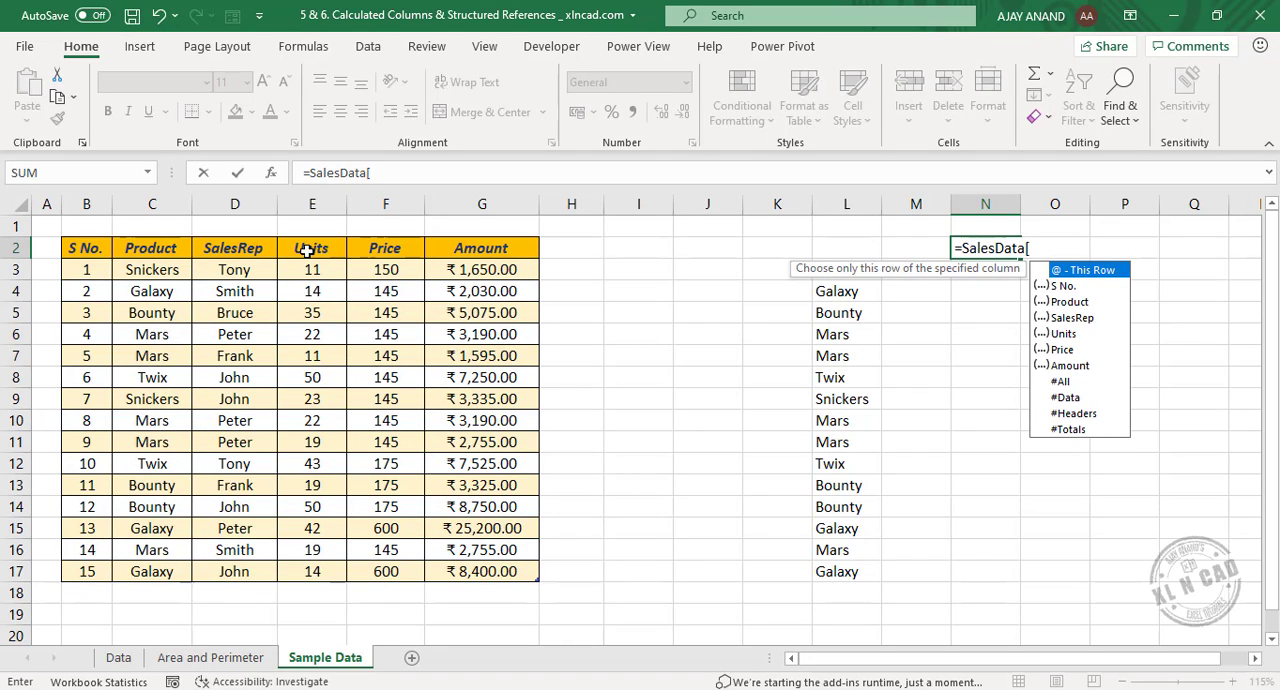
pyautogui.doubleClick(1095, 336)
pyautogui.write(']')
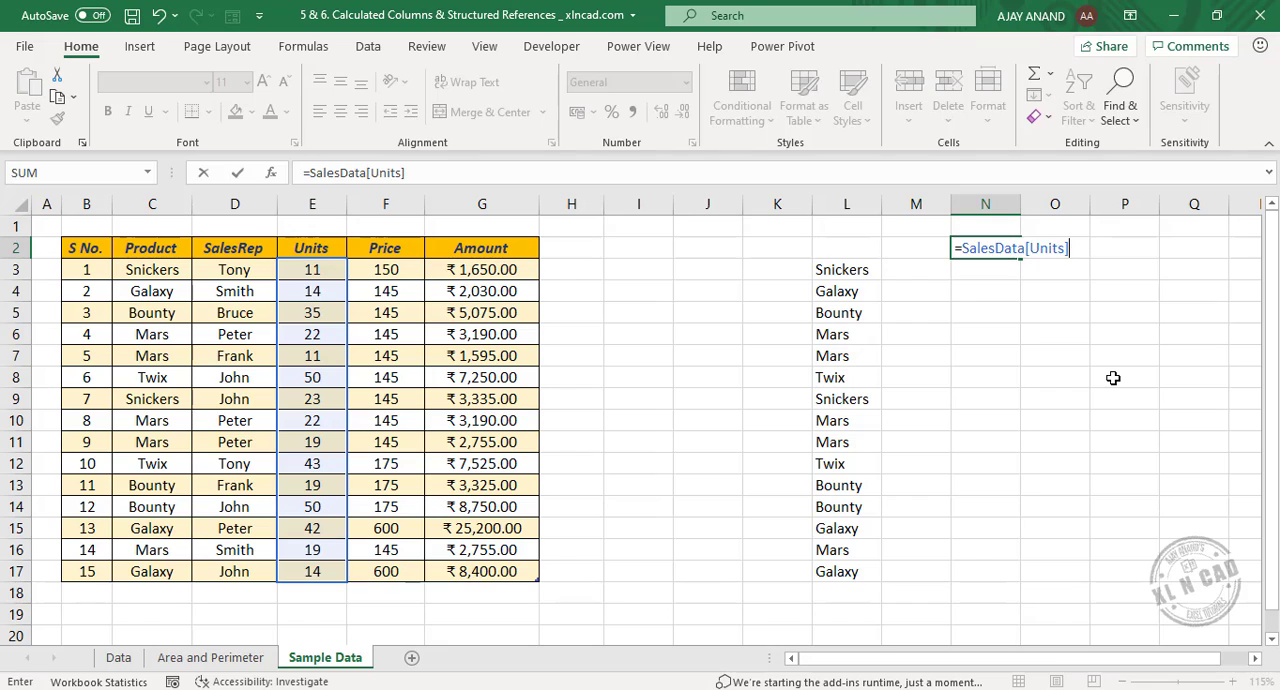
pyautogui.press('Return')
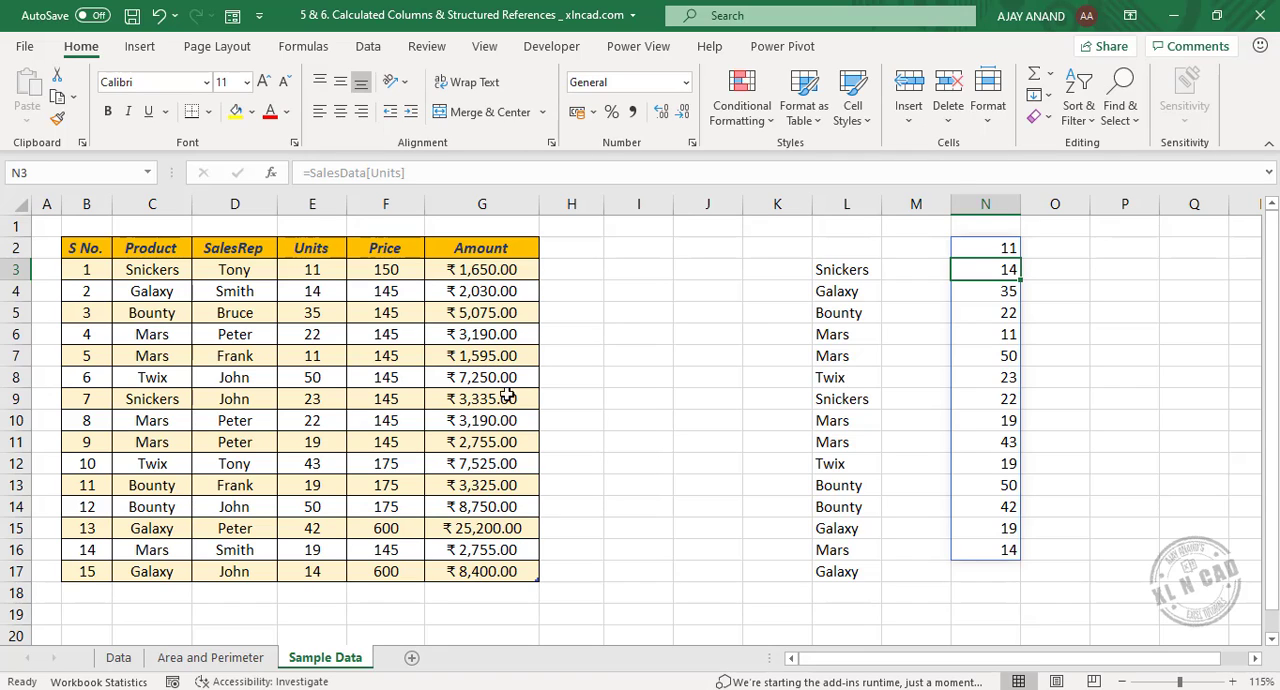
pyautogui.click(634, 378)
pyautogui.write('=sale')
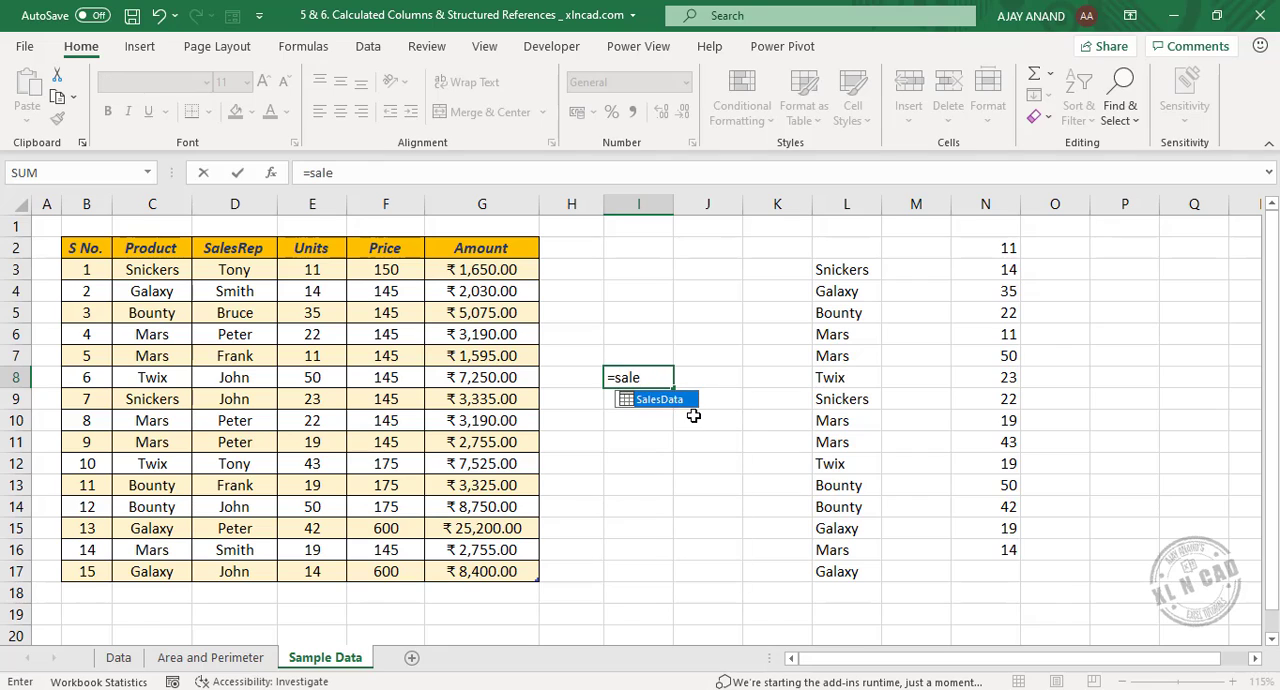
pyautogui.press('Tab')
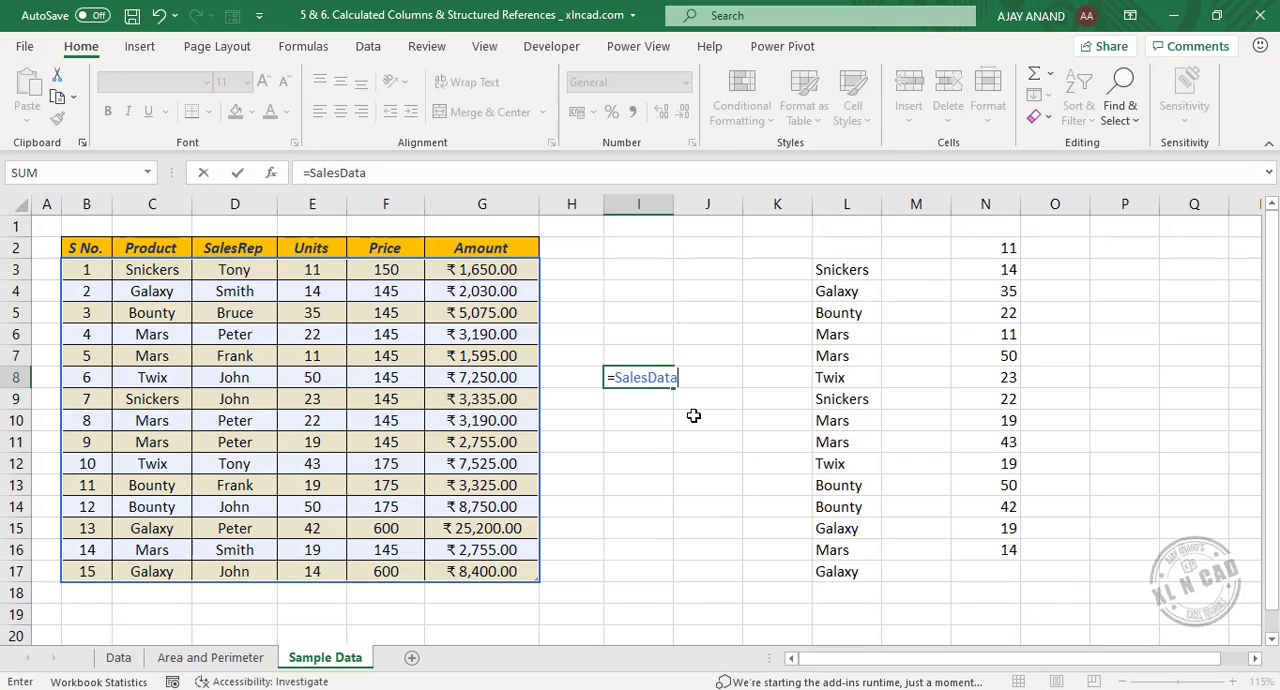
pyautogui.write('[')
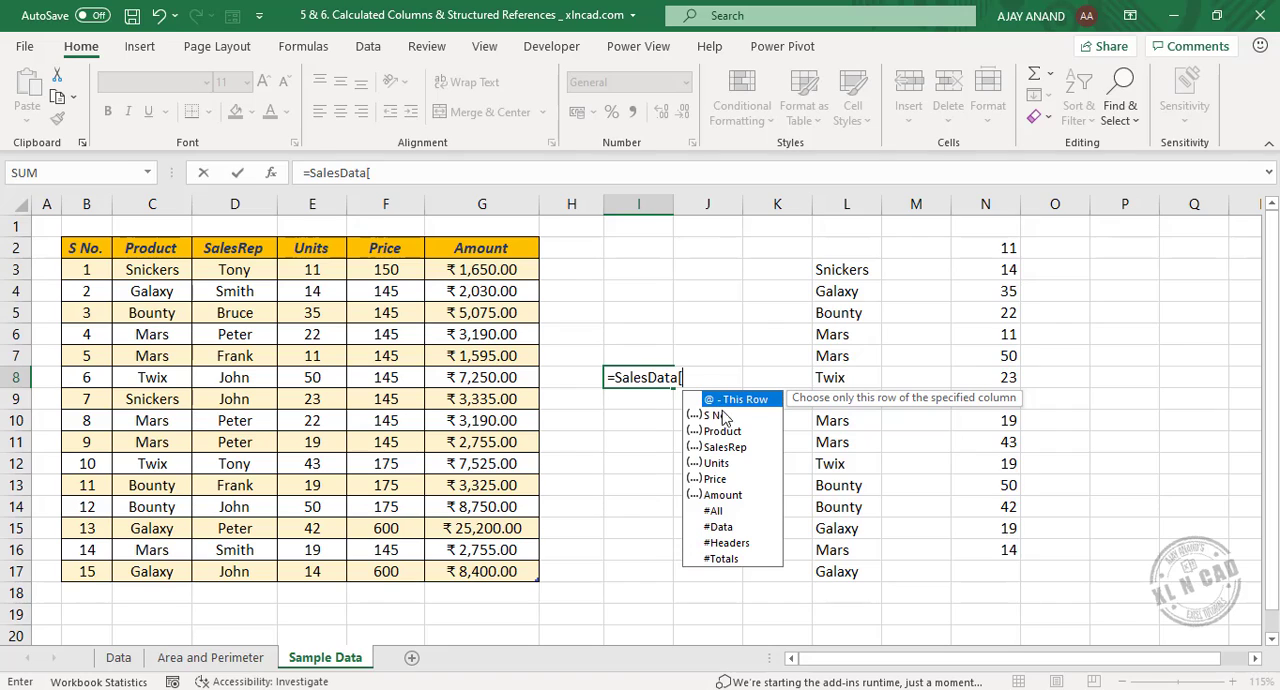
pyautogui.write('@')
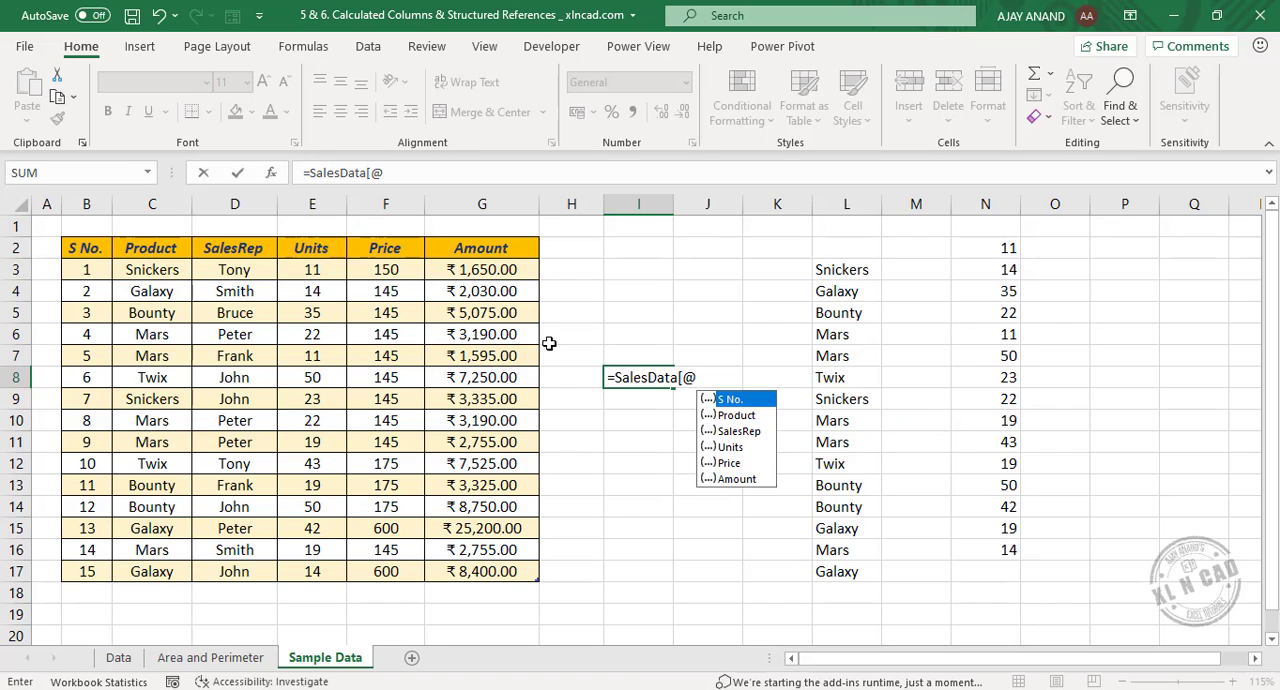
pyautogui.doubleClick(737, 478)
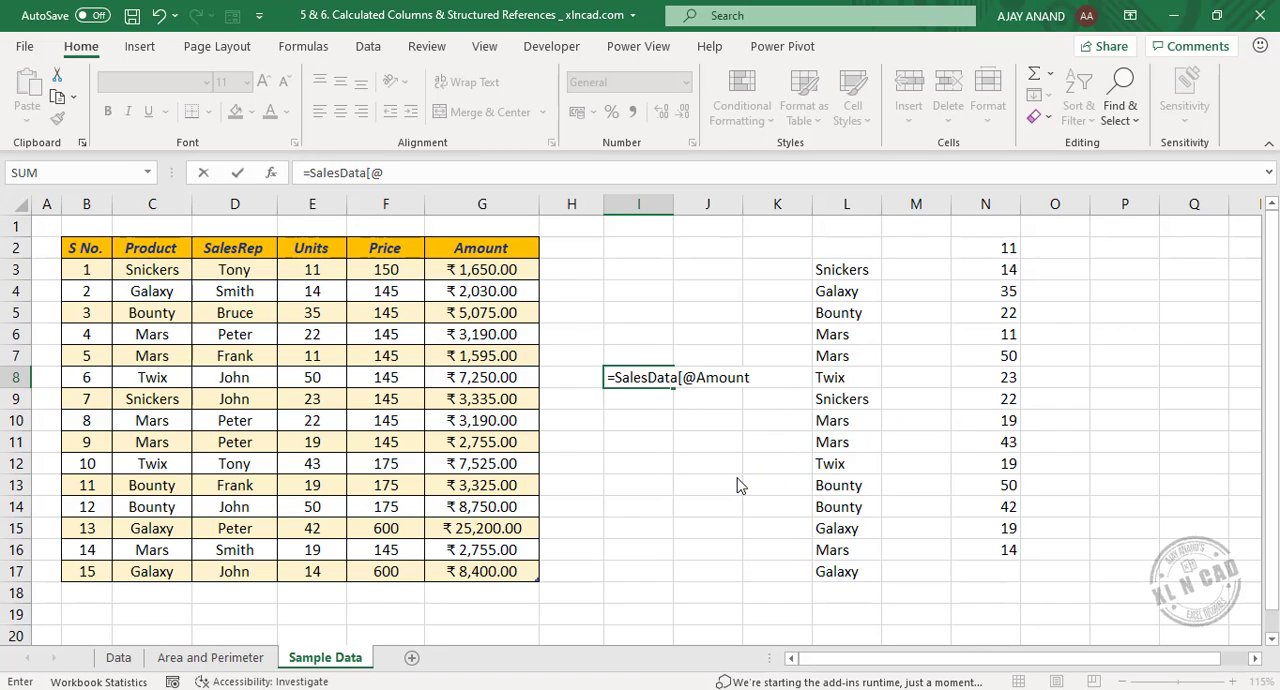
pyautogui.write(']')
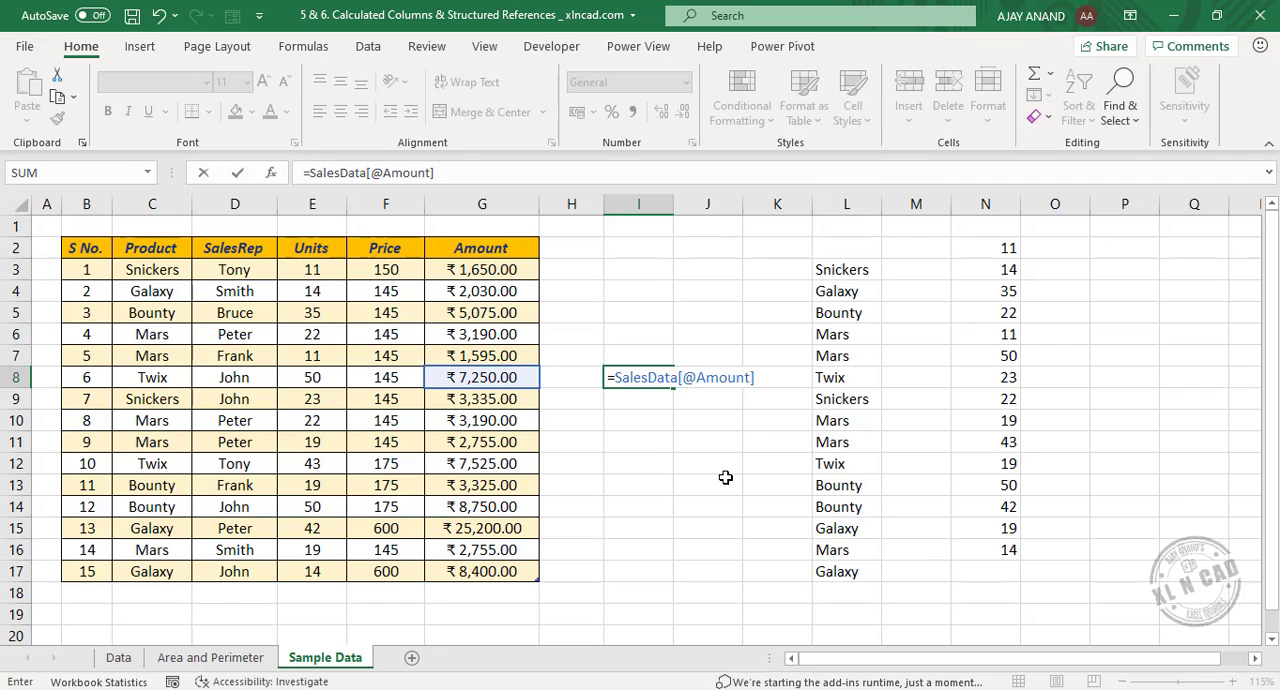
pyautogui.press('Return')
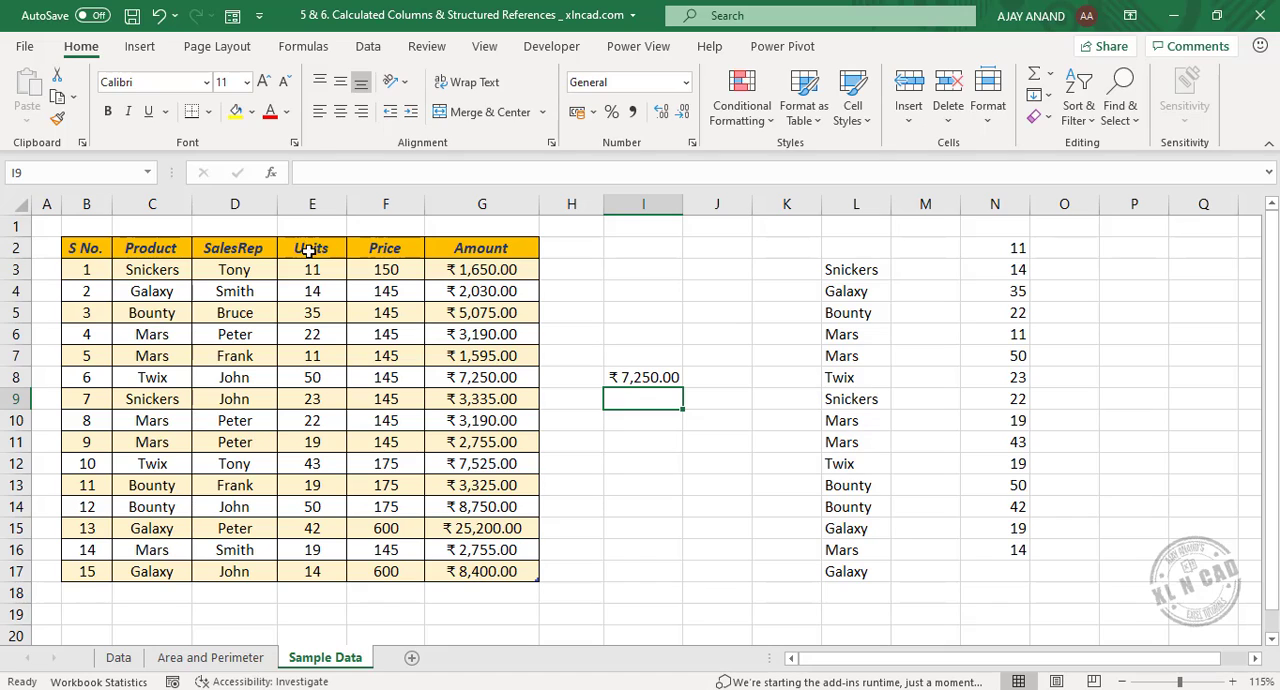
# Enter the formula =SalesData[#Headers] in I18 to return the table's header row, and review the formulas behind the returned headers and N2.
pyautogui.click(634, 592)
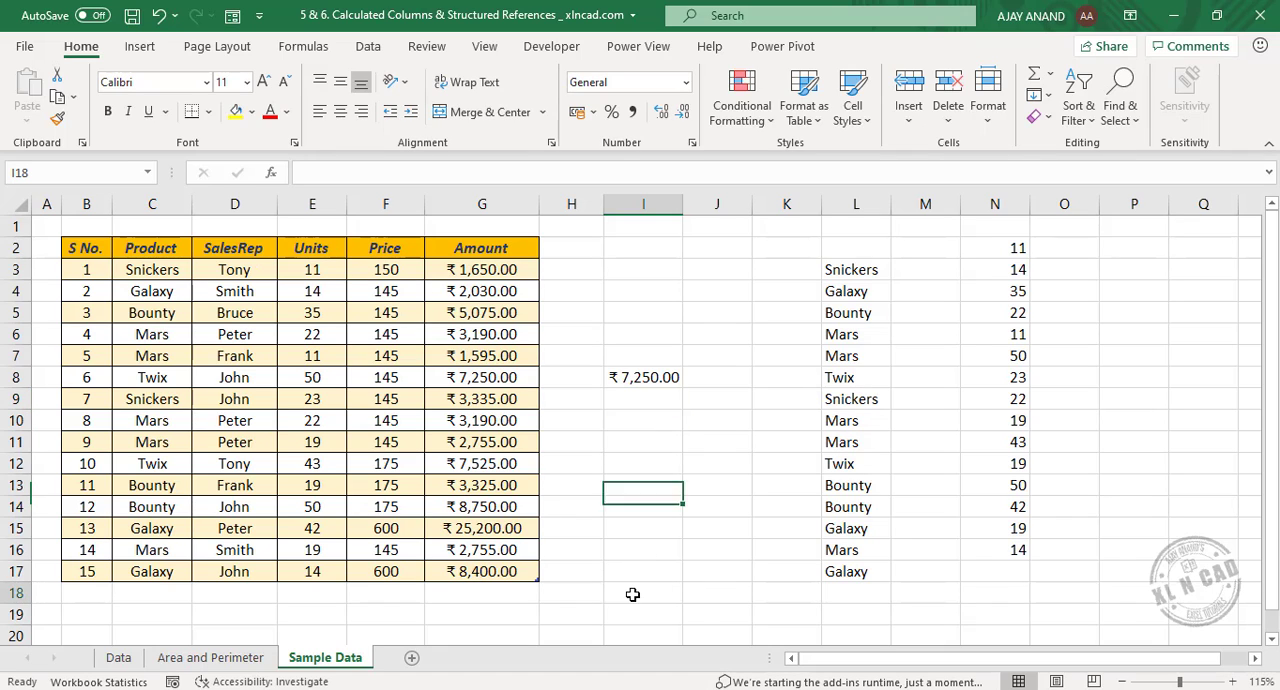
pyautogui.write('=sale')
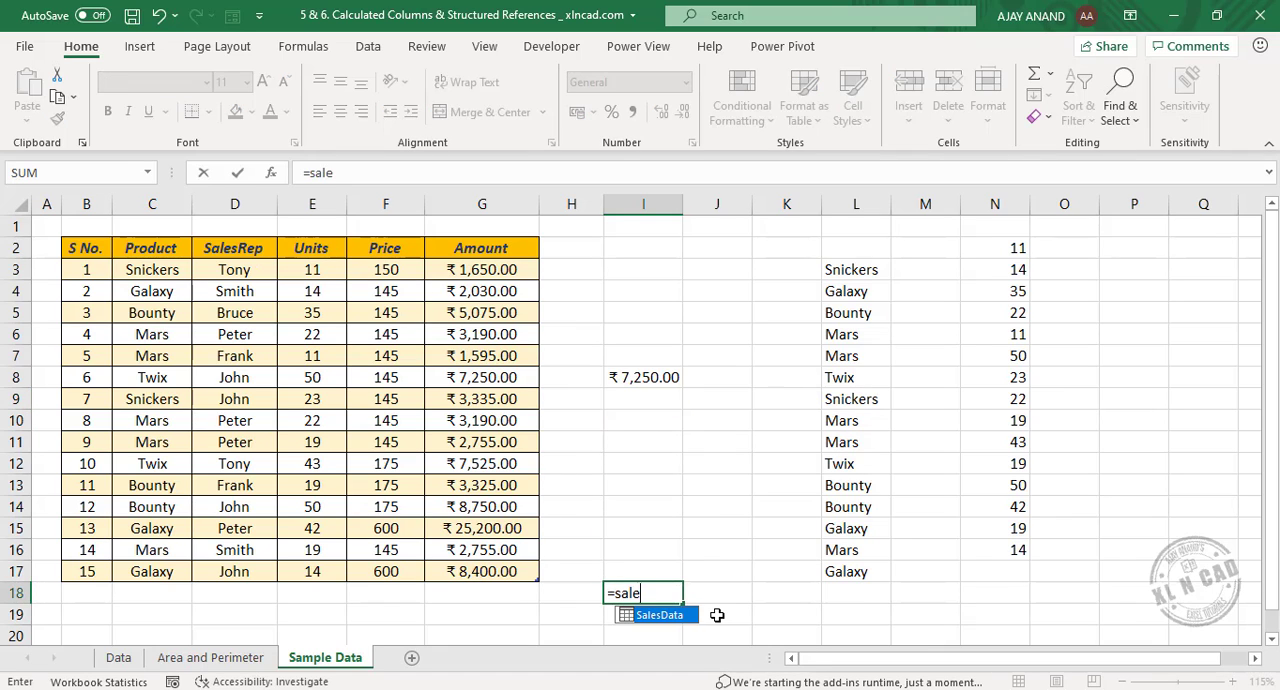
pyautogui.press('Tab')
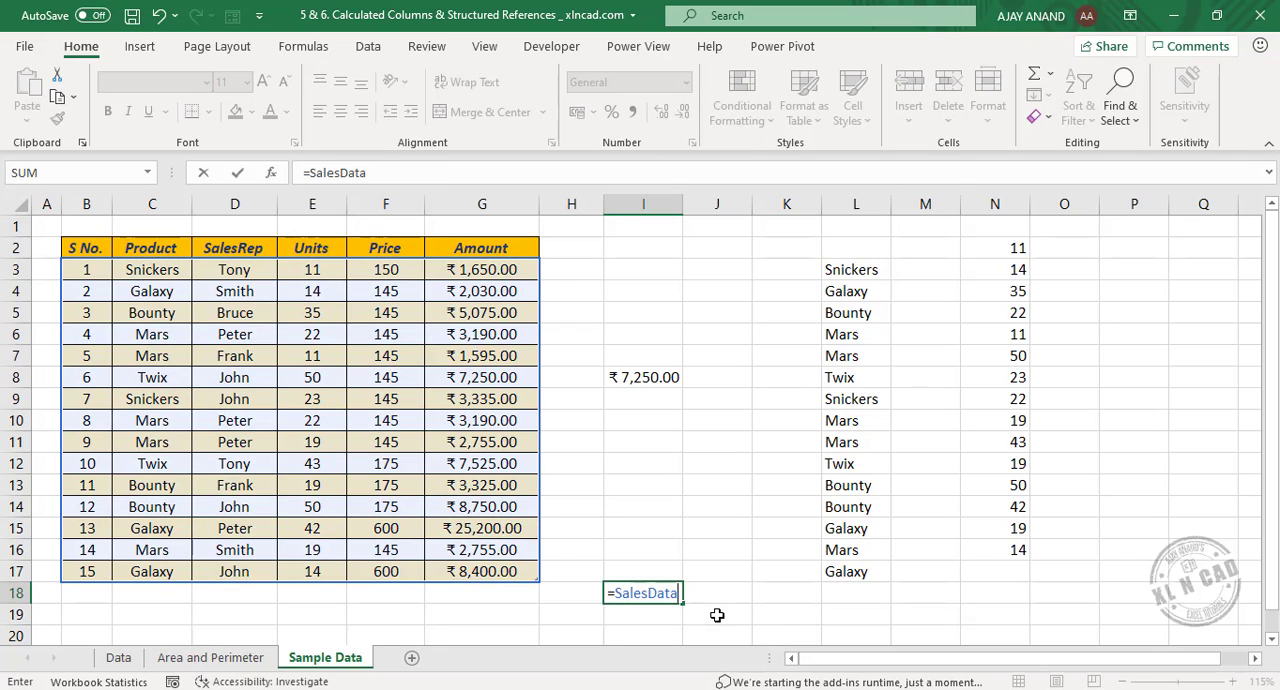
pyautogui.write('[')
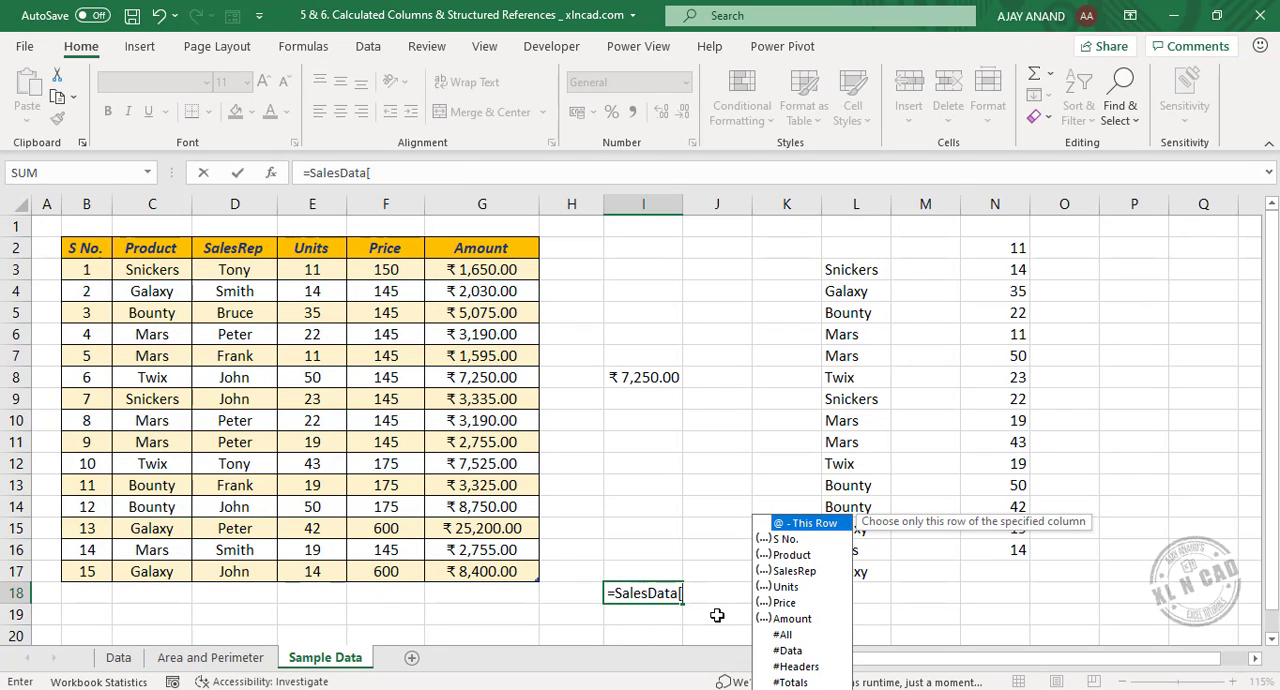
pyautogui.doubleClick(815, 668)
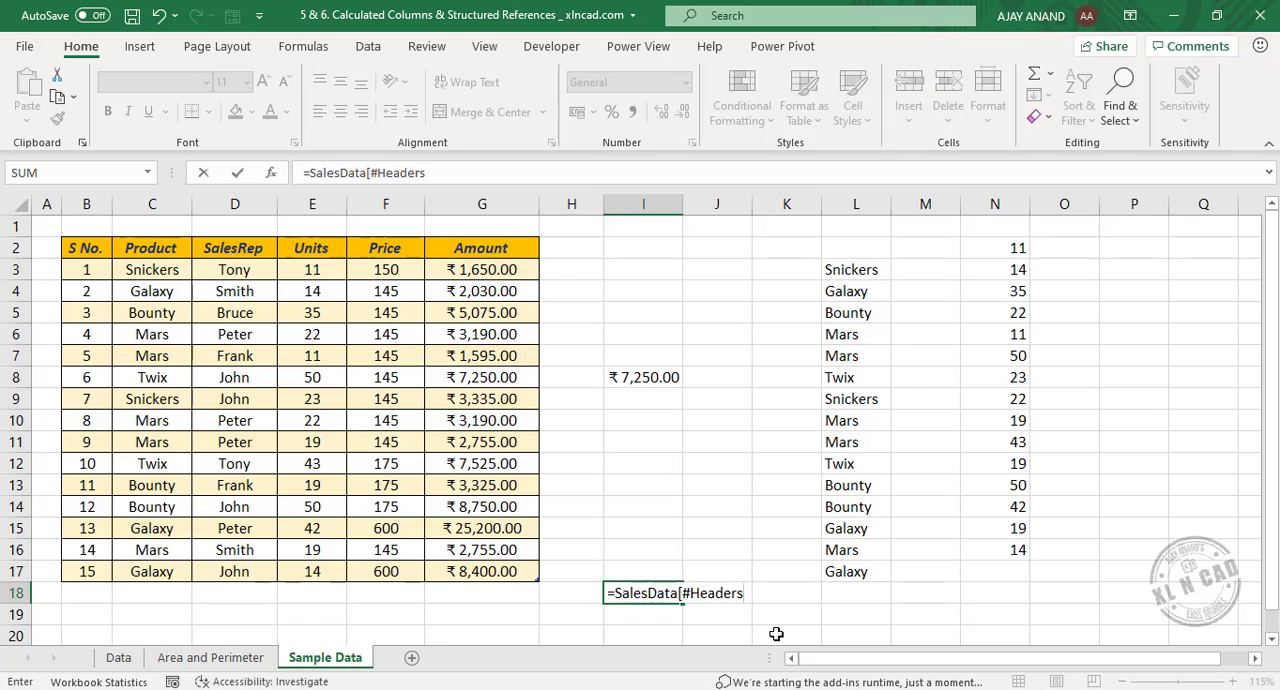
pyautogui.write(']')
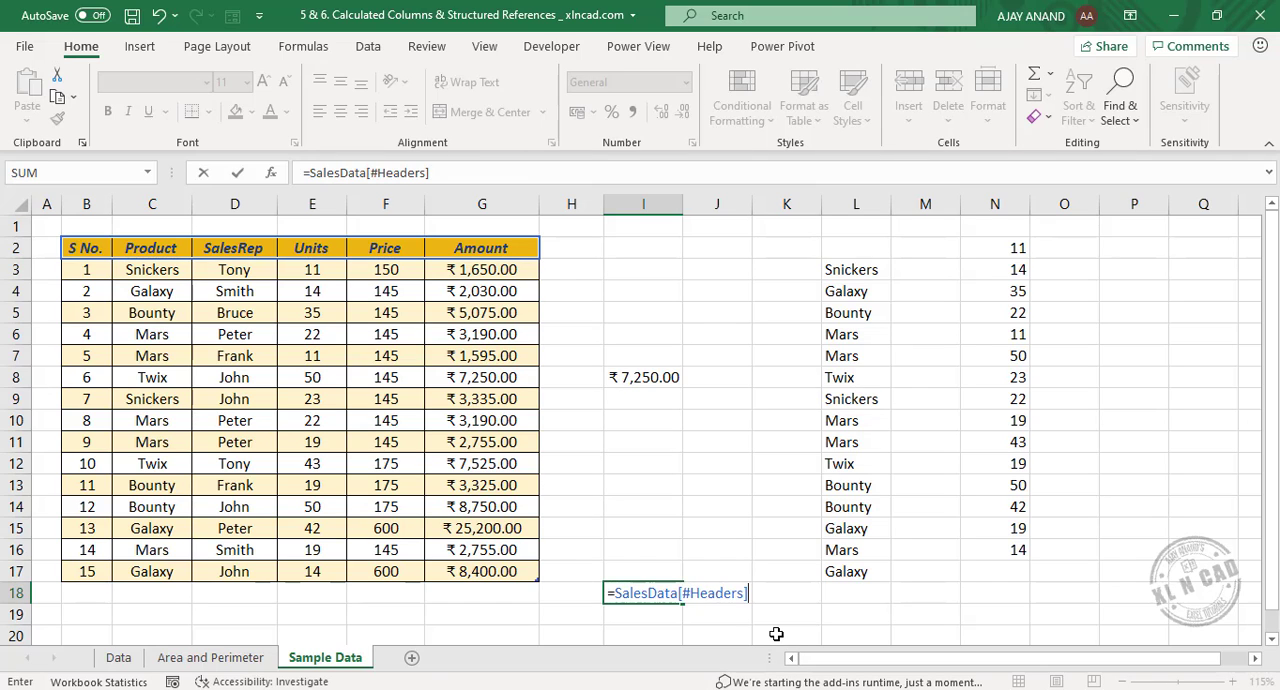
pyautogui.press('Return')
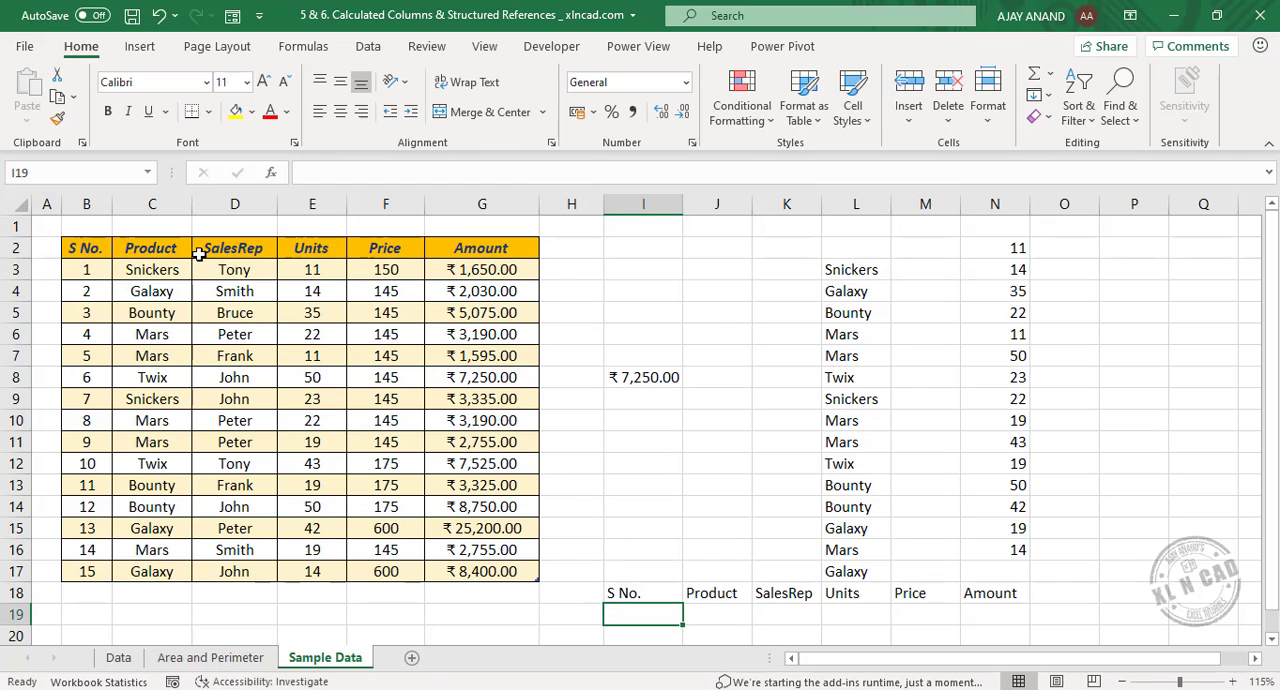
pyautogui.click(795, 595)
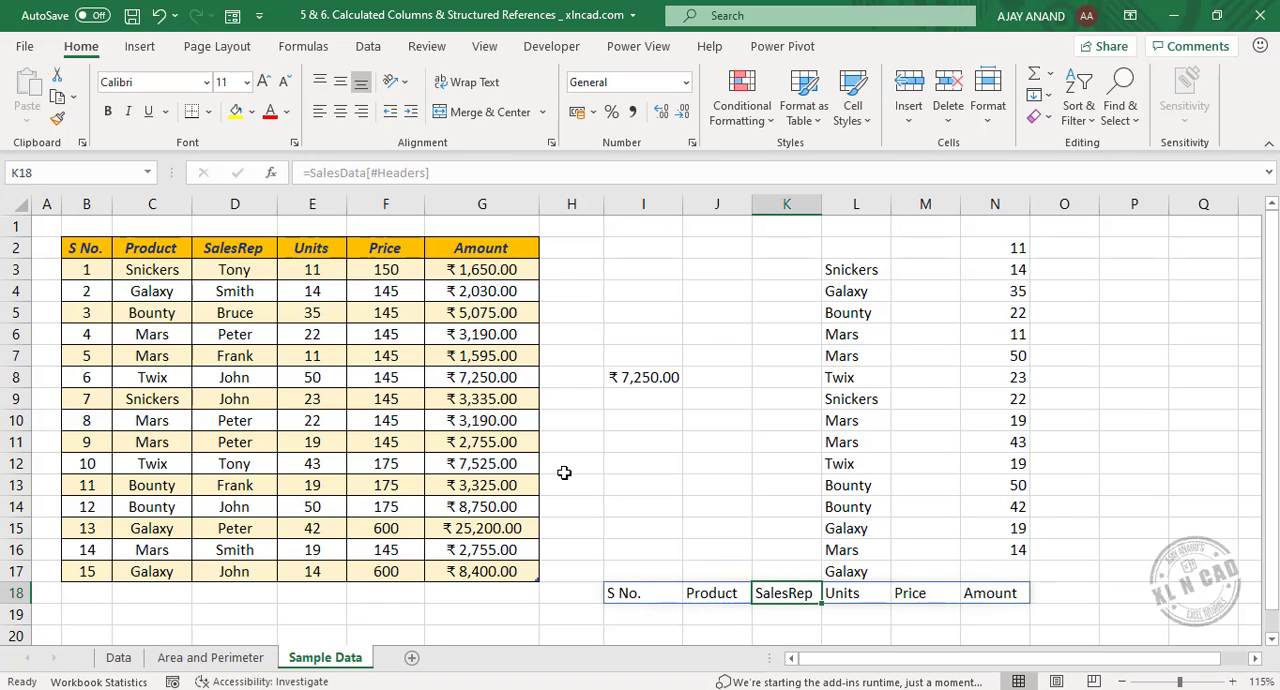
pyautogui.click(712, 593)
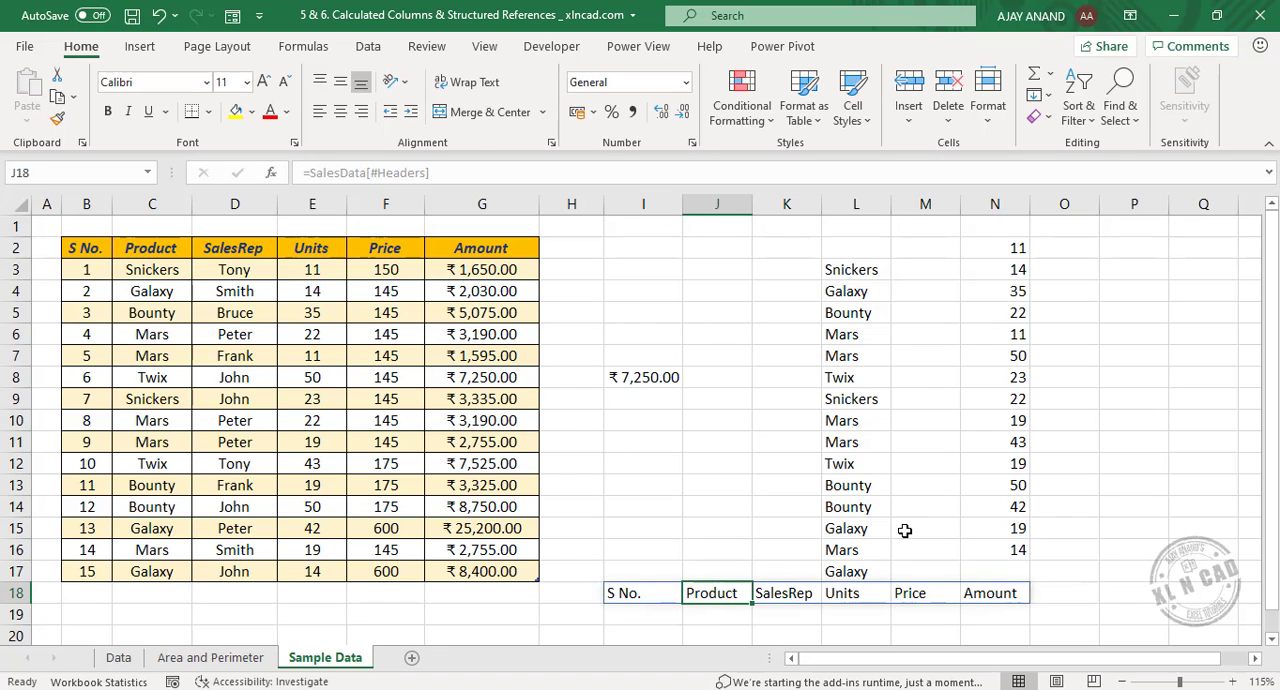
pyautogui.click(1000, 249)
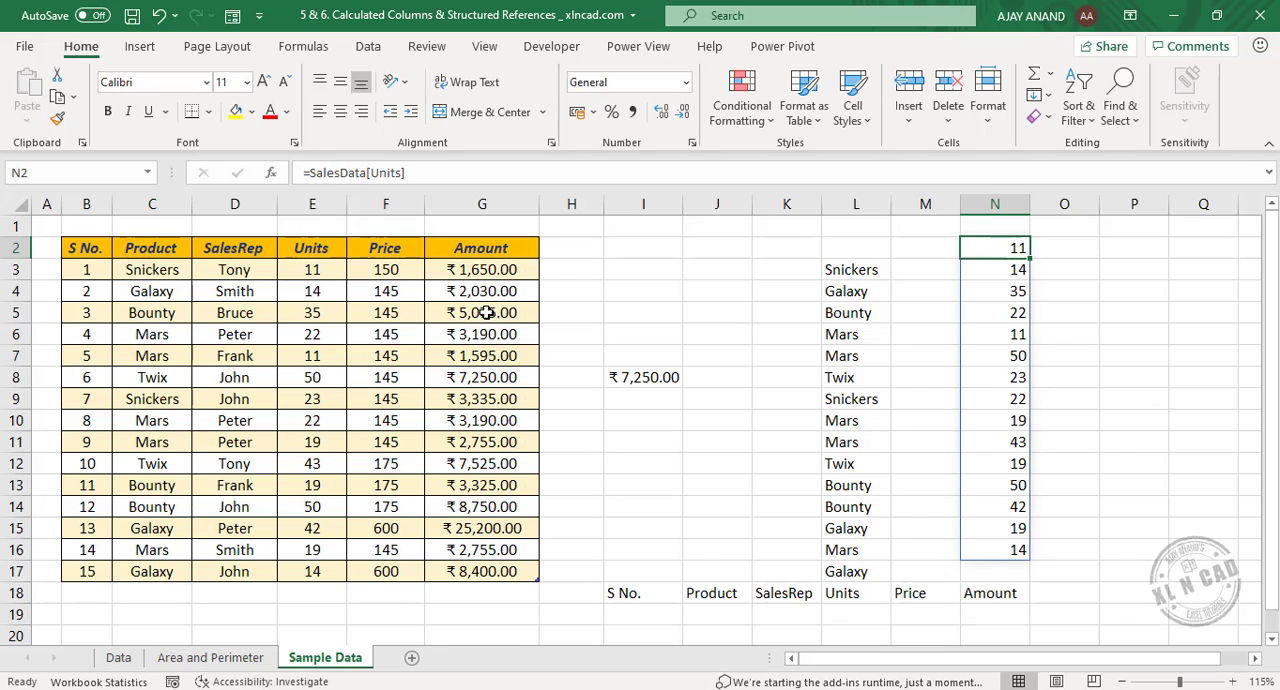
# Total the Amount column with =SUM(SalesData[Amount]) in I10, and check it against the sum of the selected range G3:G17.
pyautogui.click(635, 421)
pyautogui.write('=')
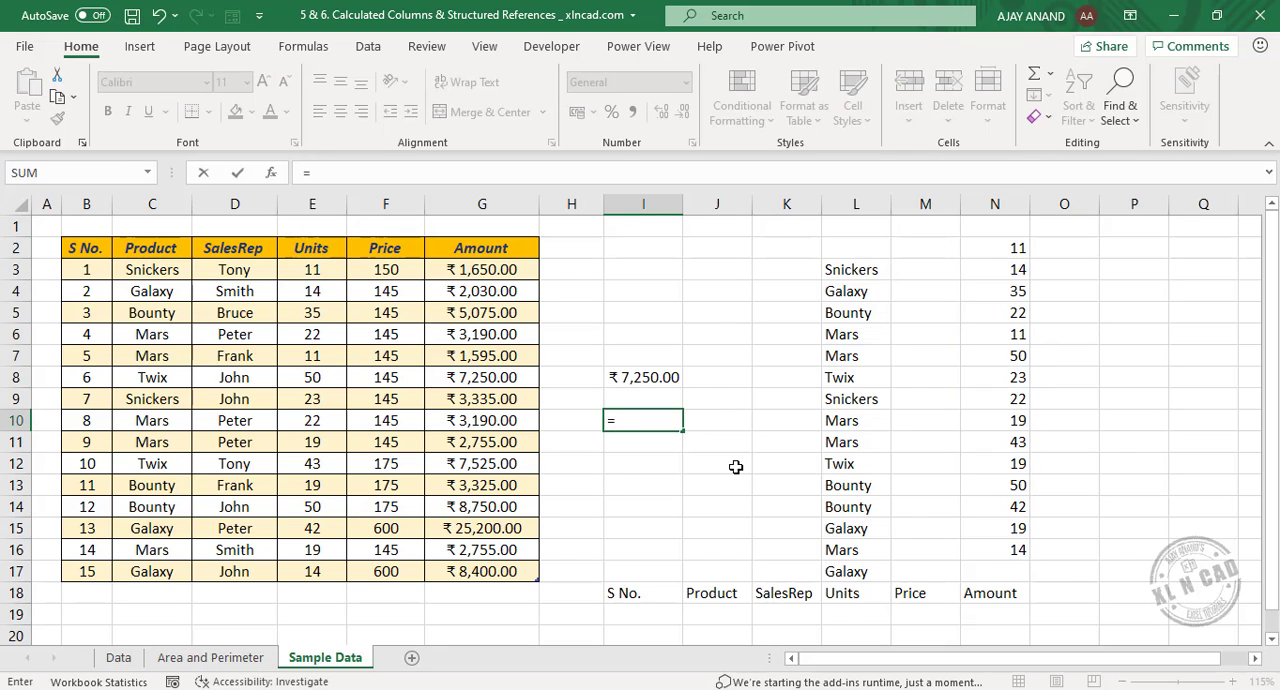
pyautogui.write('SUM')
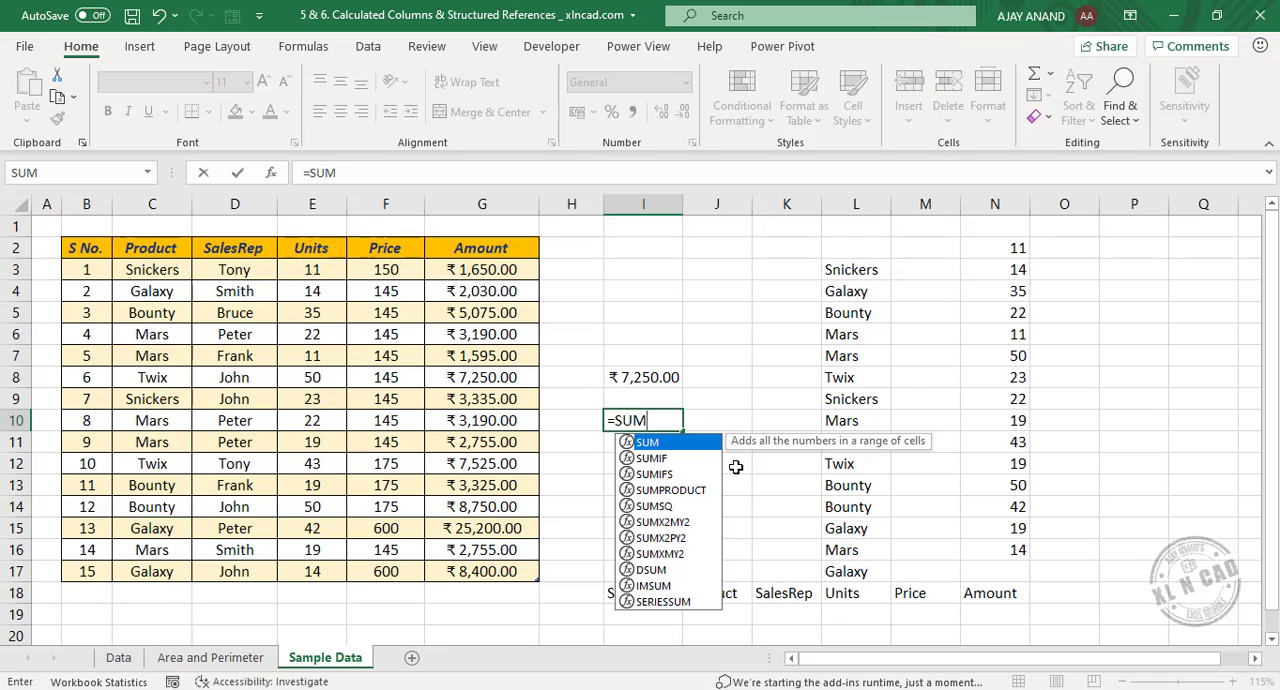
pyautogui.write('(')
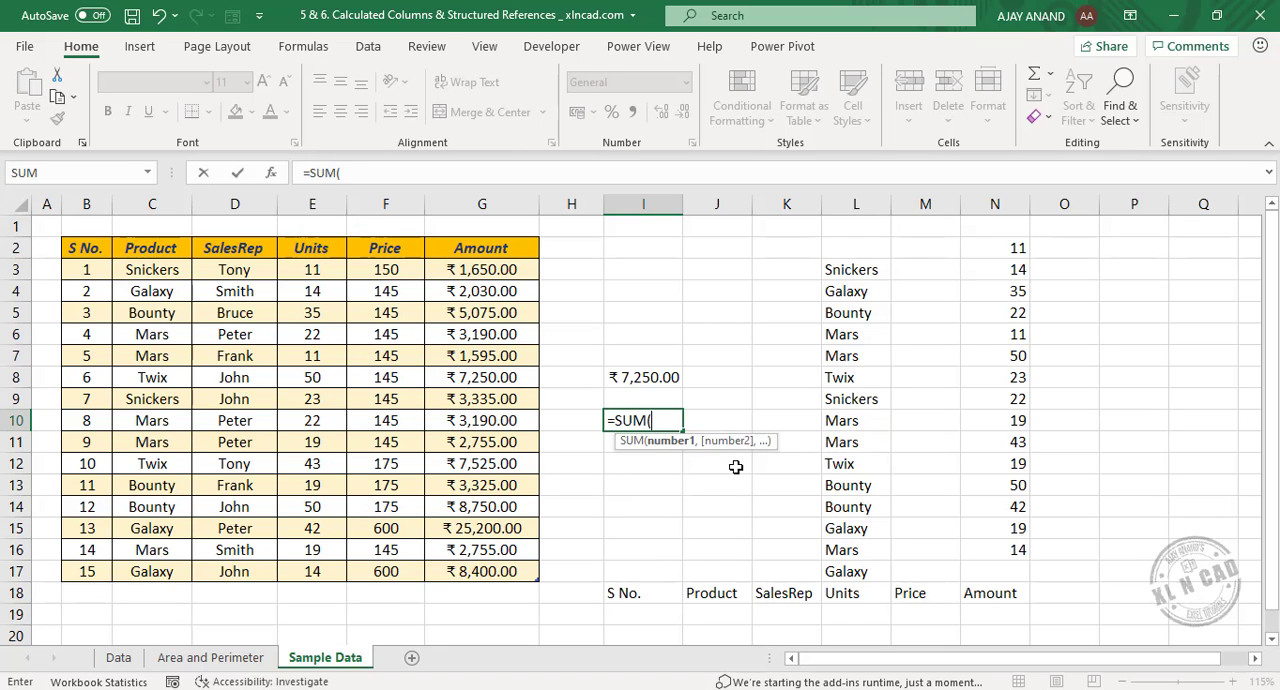
pyautogui.write('Sale')
pyautogui.press('Tab')
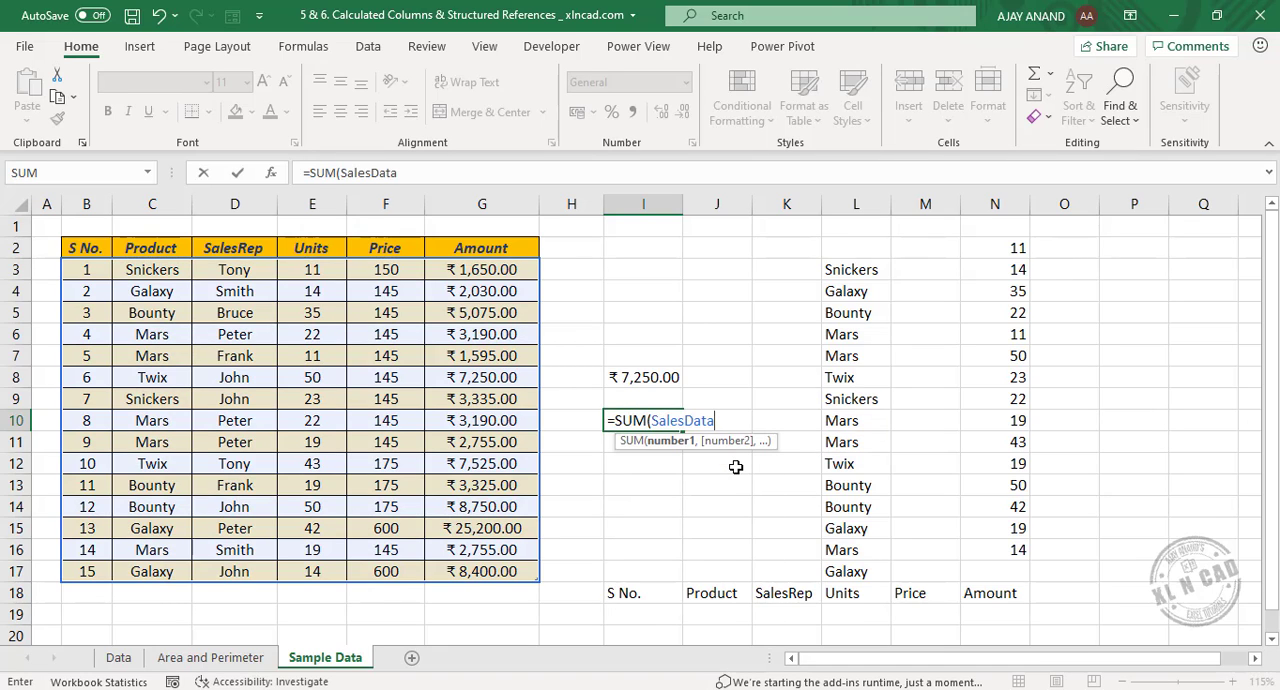
pyautogui.write('[')
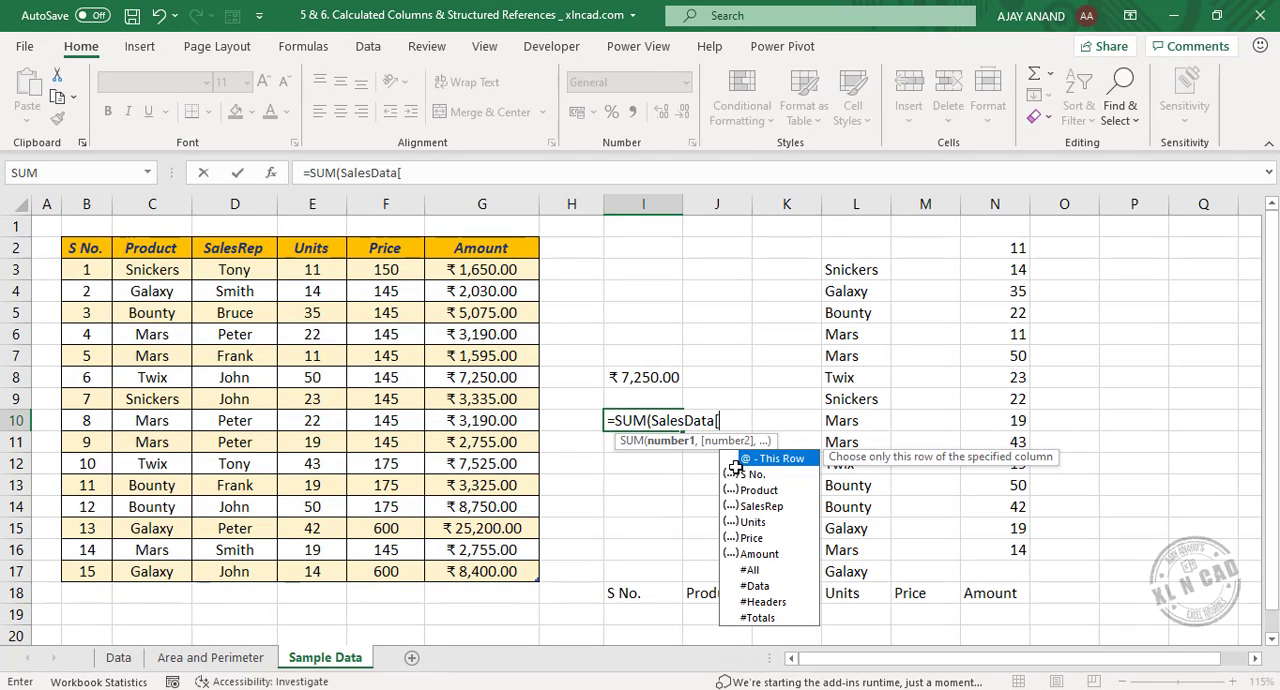
pyautogui.doubleClick(760, 554)
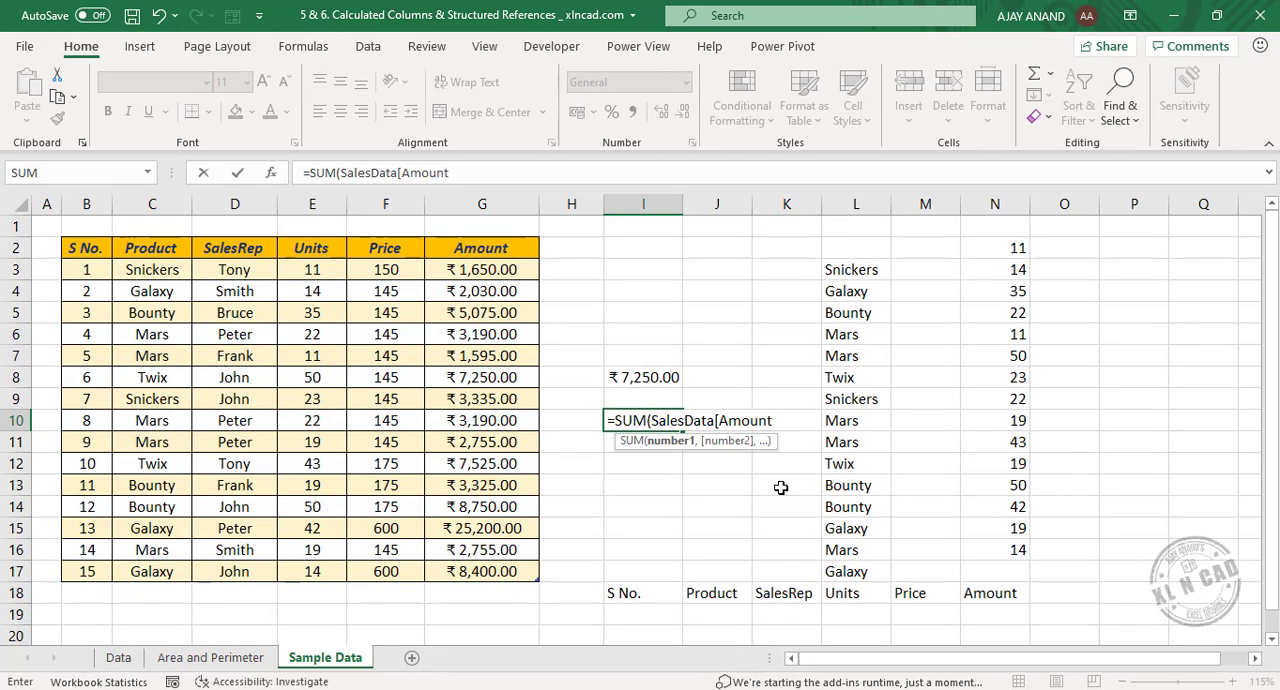
pyautogui.write('])')
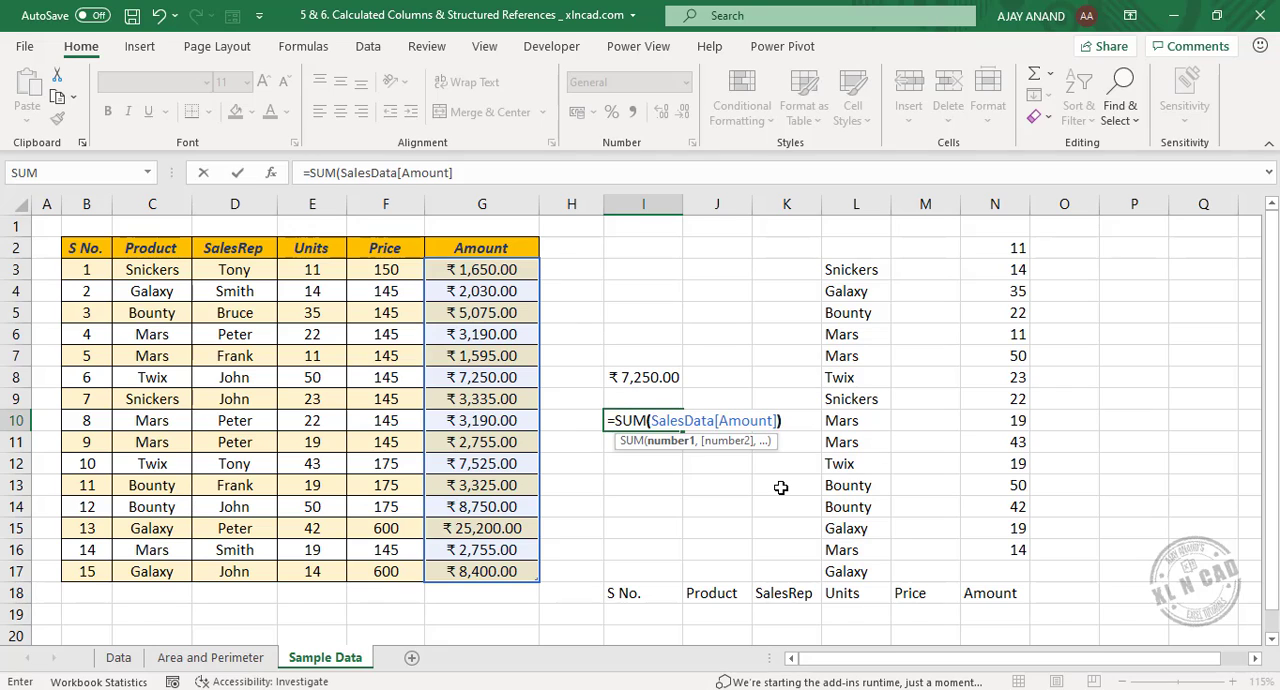
pyautogui.press('Return')
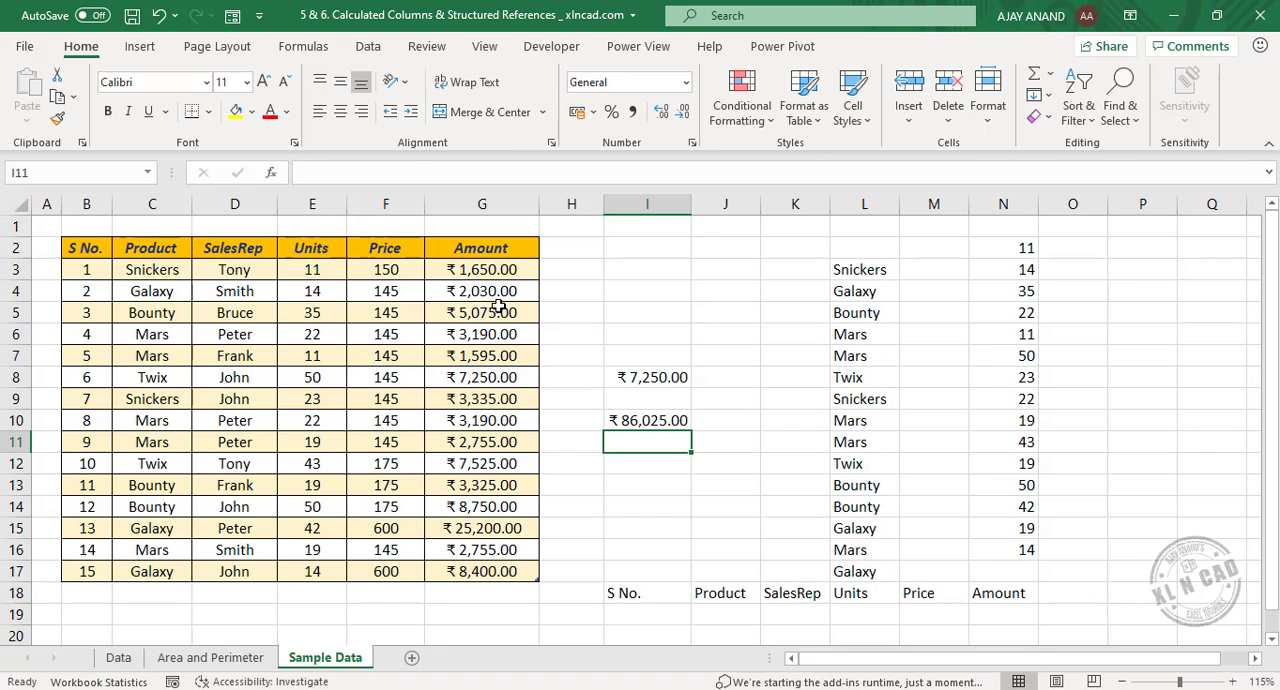
pyautogui.moveTo(482, 270); pyautogui.dragTo(489, 573)
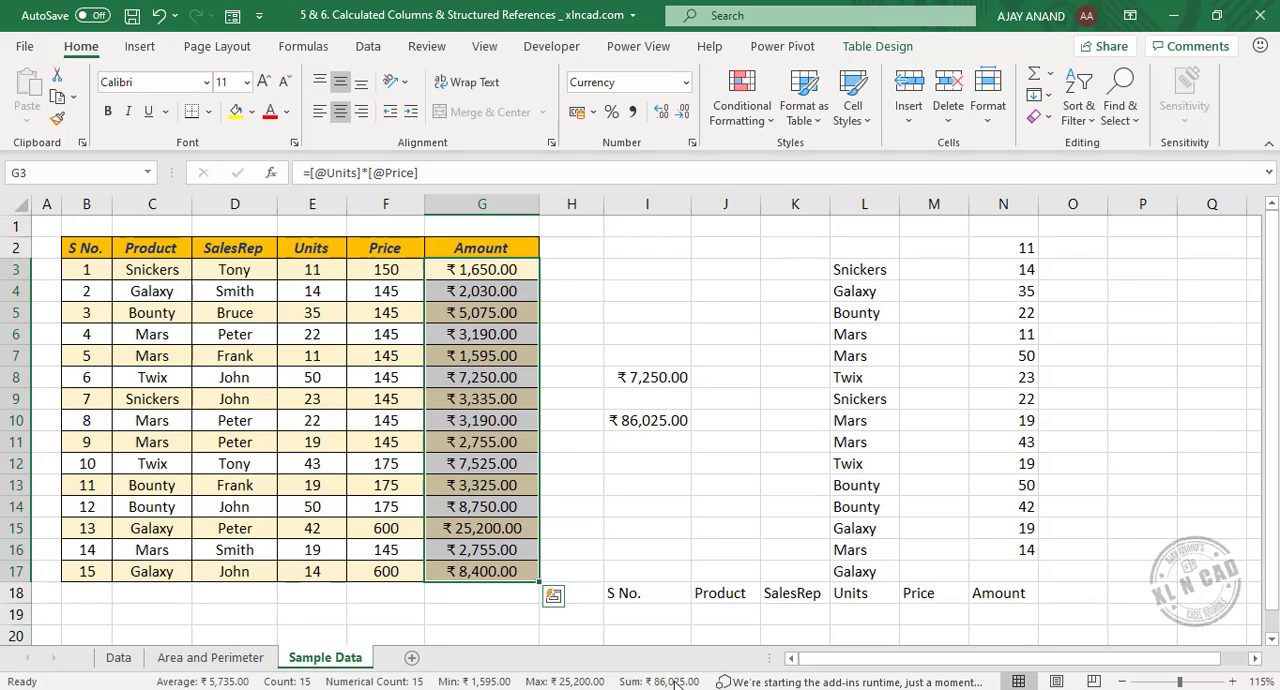
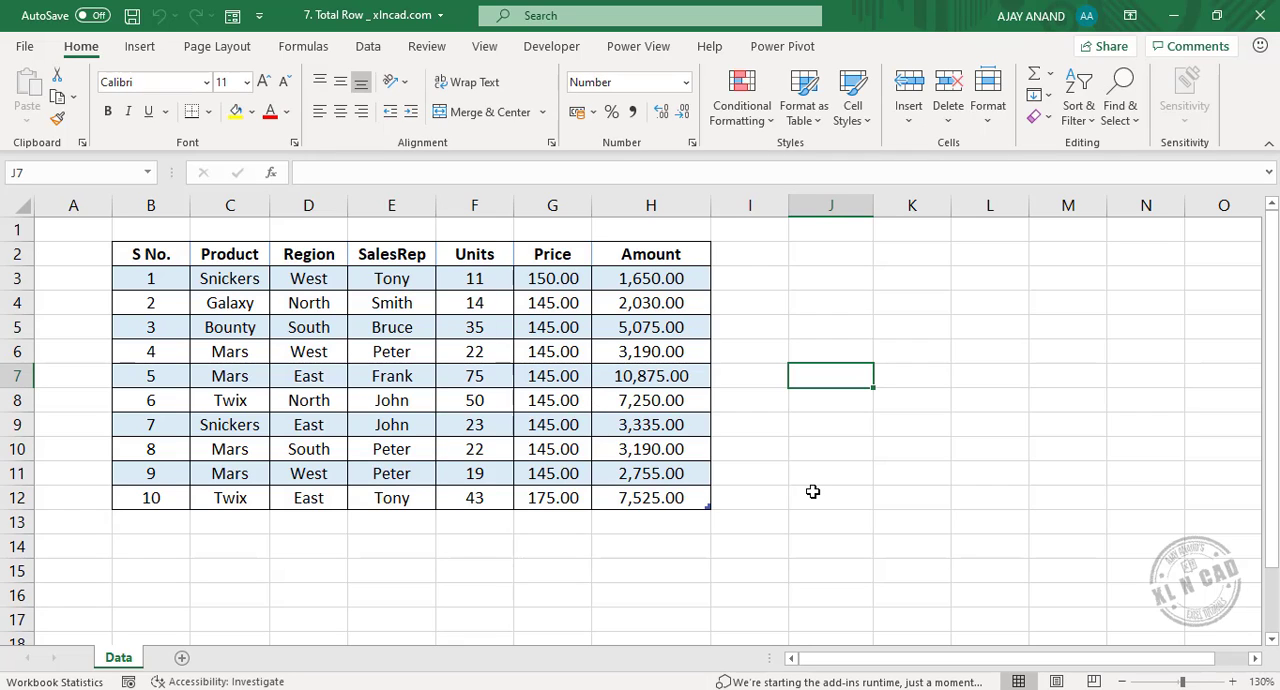
# Turn on the total row for the SalesData table.
pyautogui.click(500, 397)
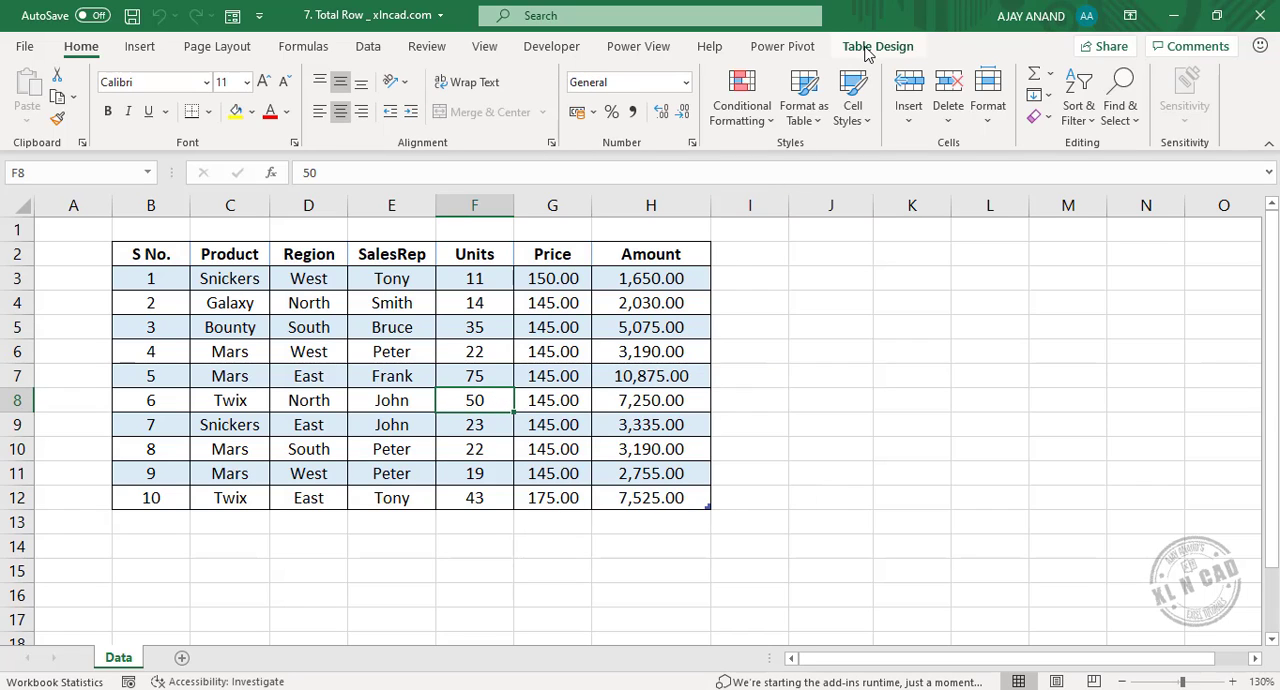
pyautogui.click(866, 50)
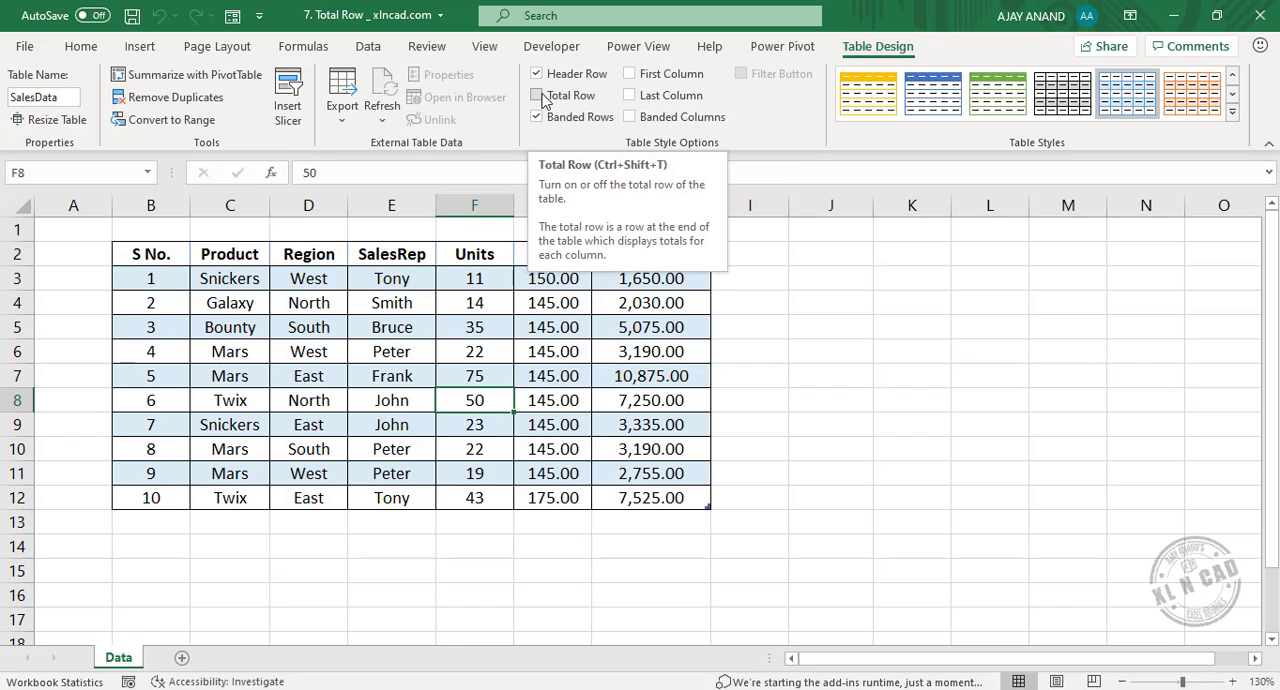
pyautogui.click(541, 96)
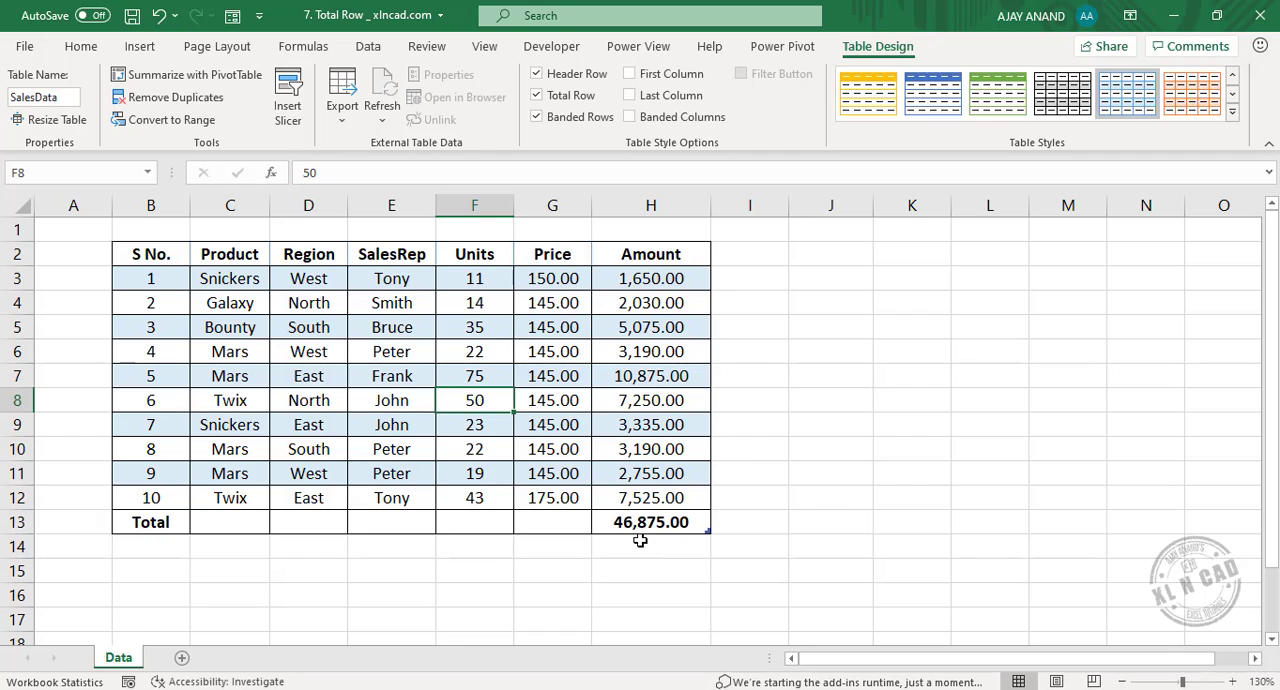
# Try Max and Min as the Amount column's total-row function, and set it back to Sum.
pyautogui.click(690, 524)
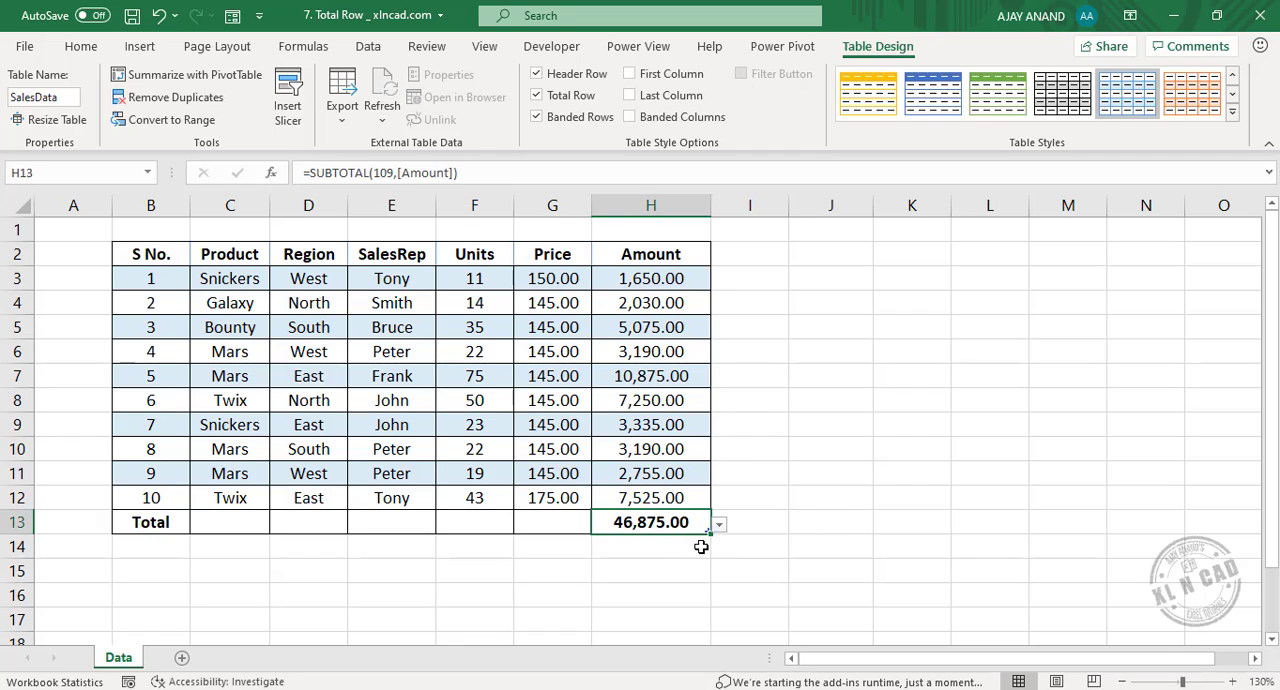
pyautogui.click(719, 526)
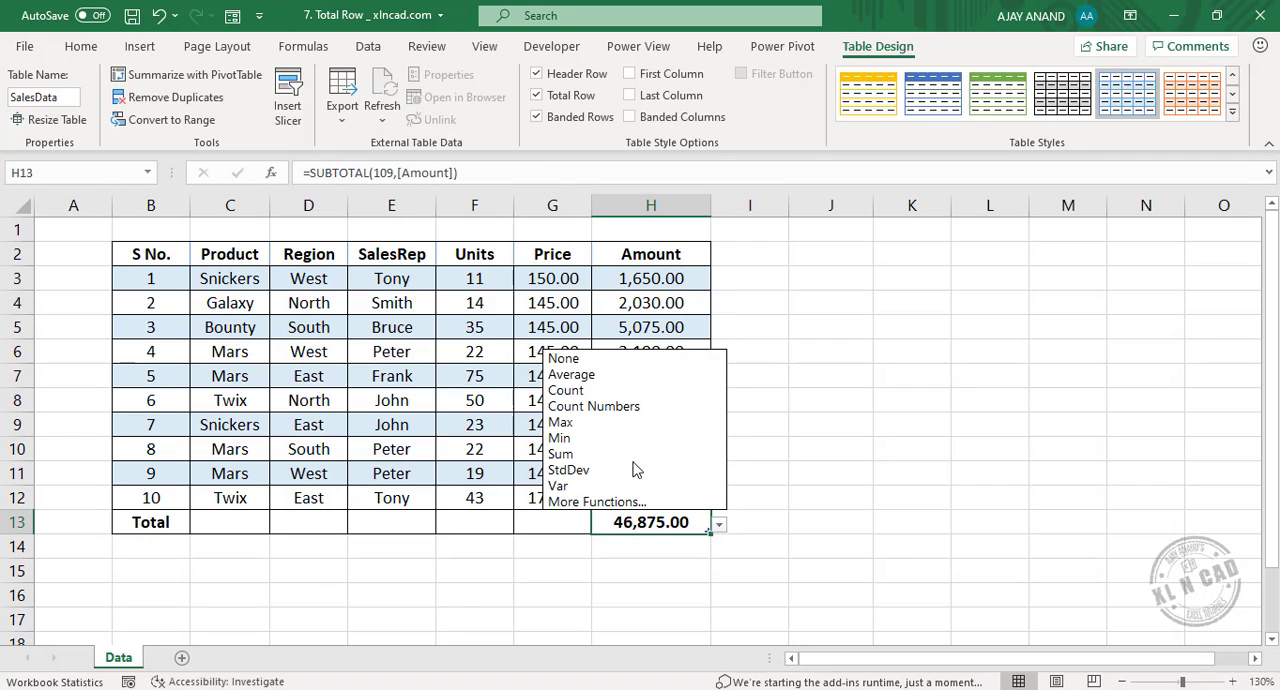
pyautogui.click(601, 428)
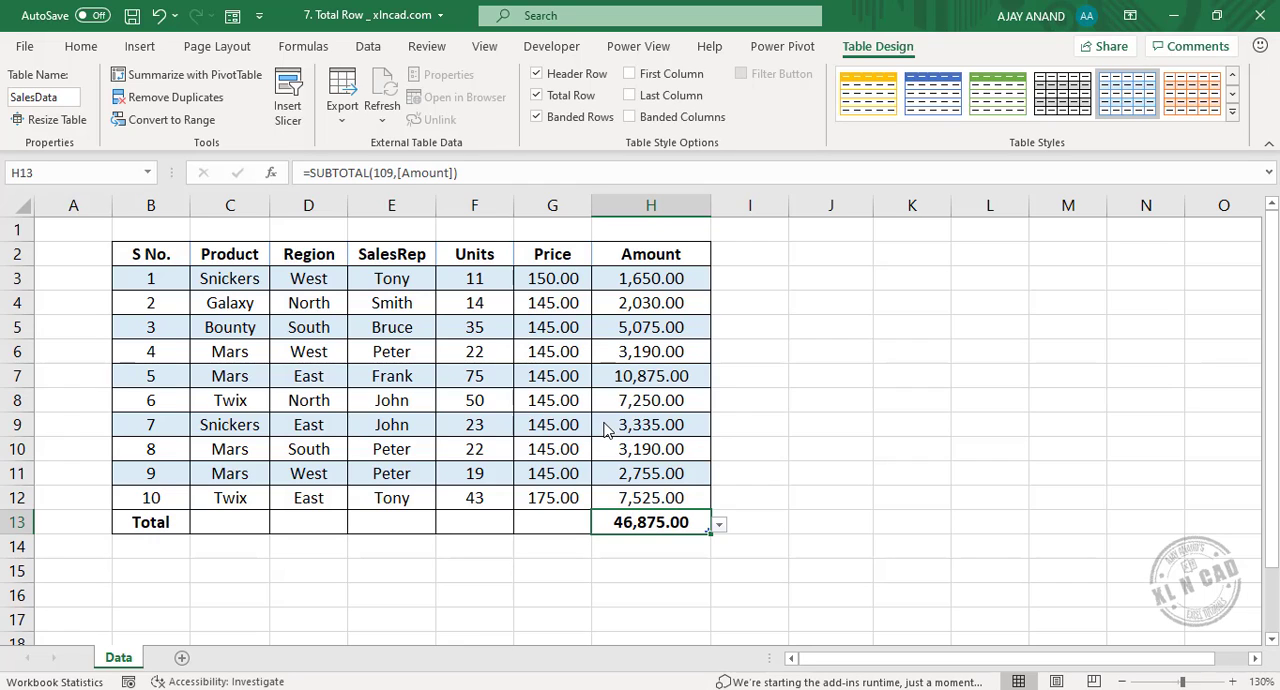
pyautogui.click(719, 523)
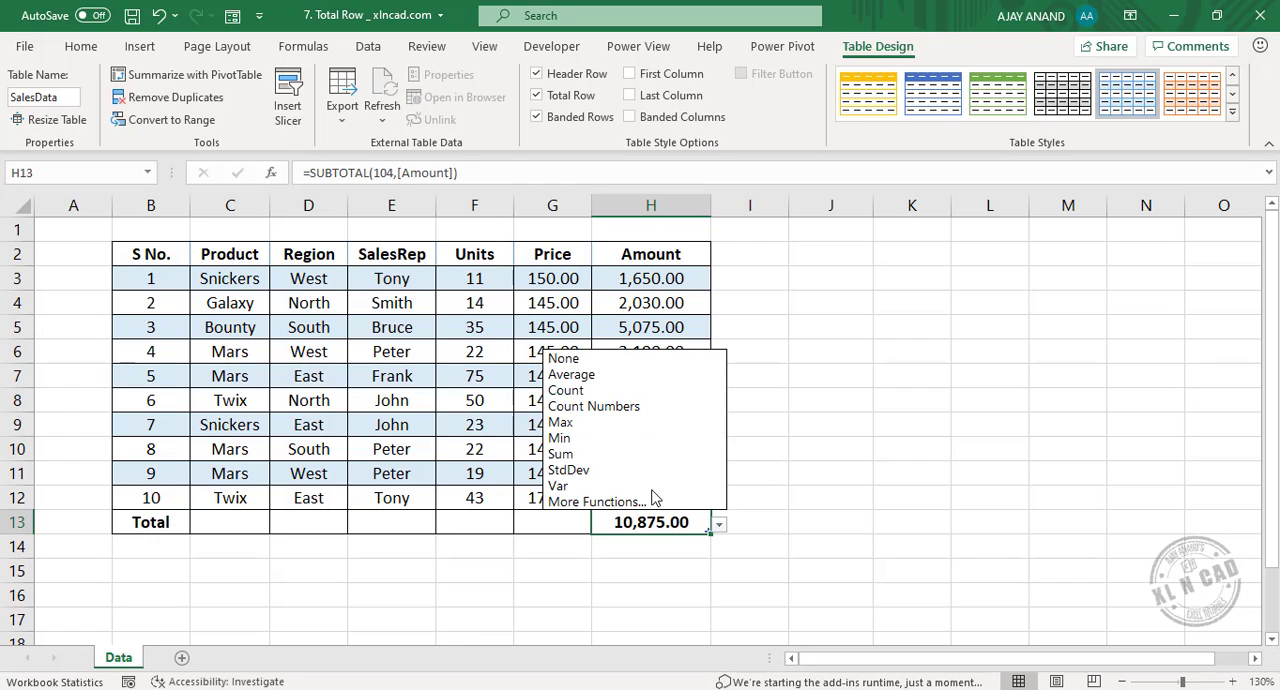
pyautogui.click(606, 440)
pyautogui.click(719, 524)
pyautogui.click(608, 455)
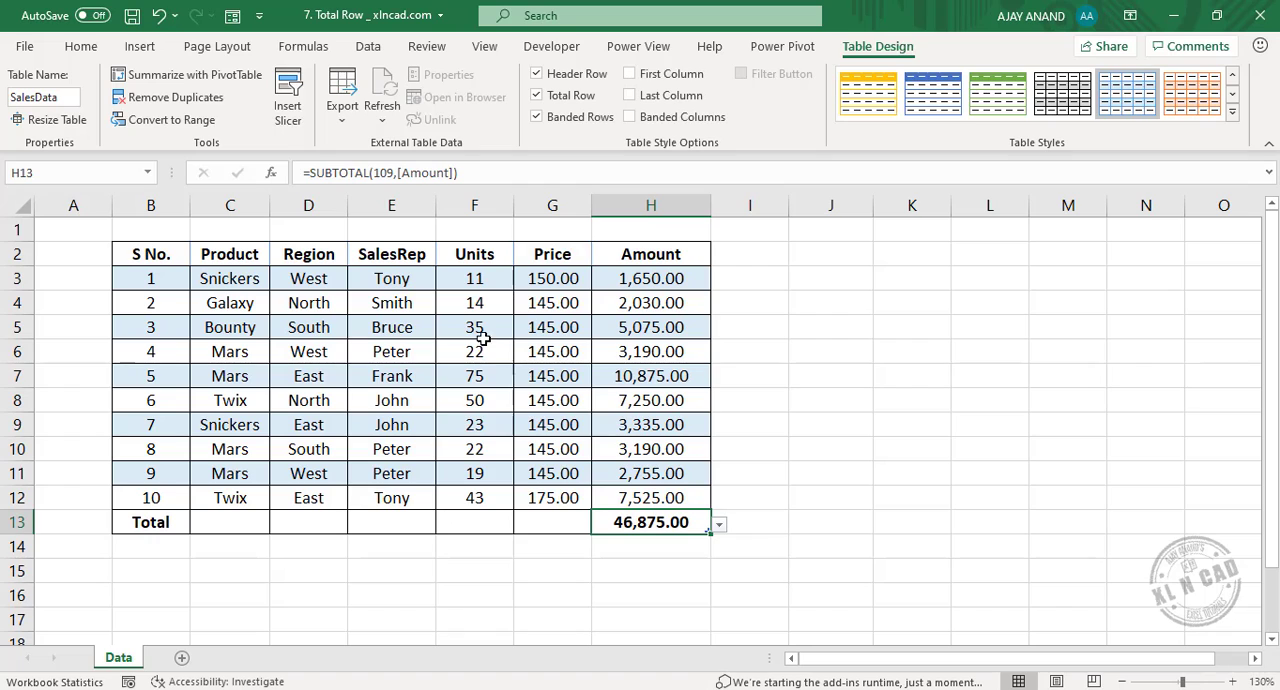
# In the total row, summarize the Units column with Max and the Price column with Min.
pyautogui.click(468, 522)
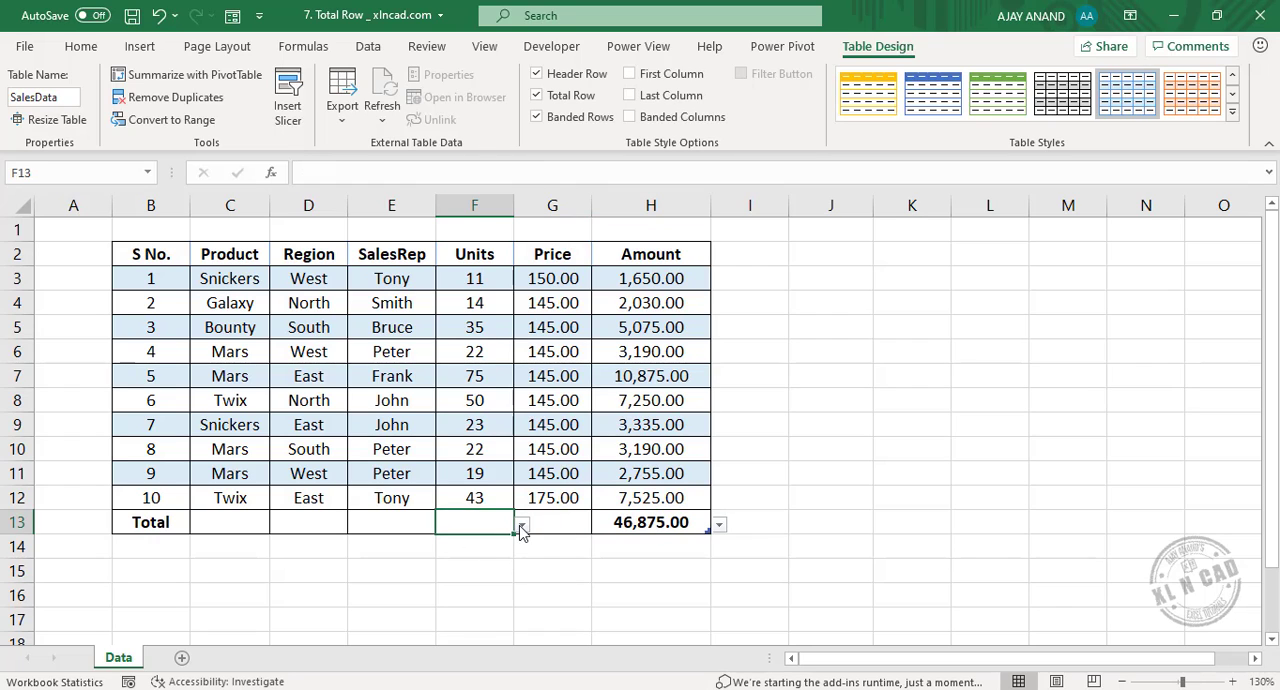
pyautogui.click(521, 524)
pyautogui.click(482, 455)
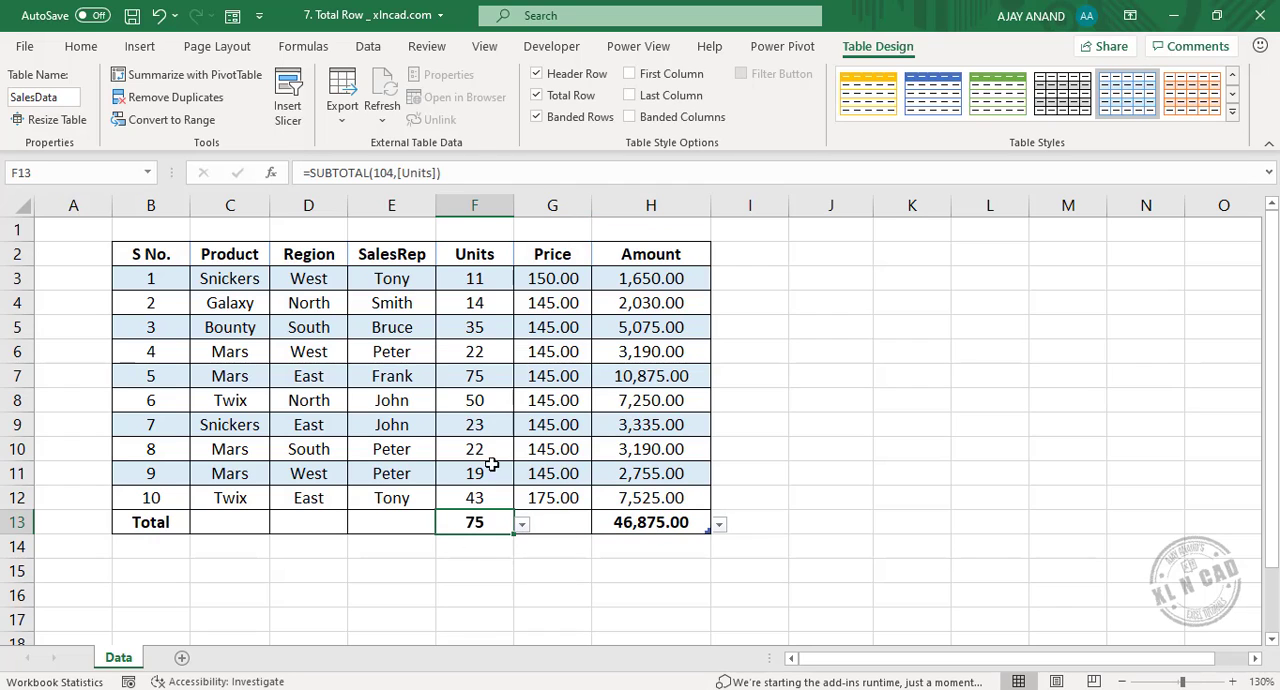
pyautogui.click(551, 523)
pyautogui.click(600, 526)
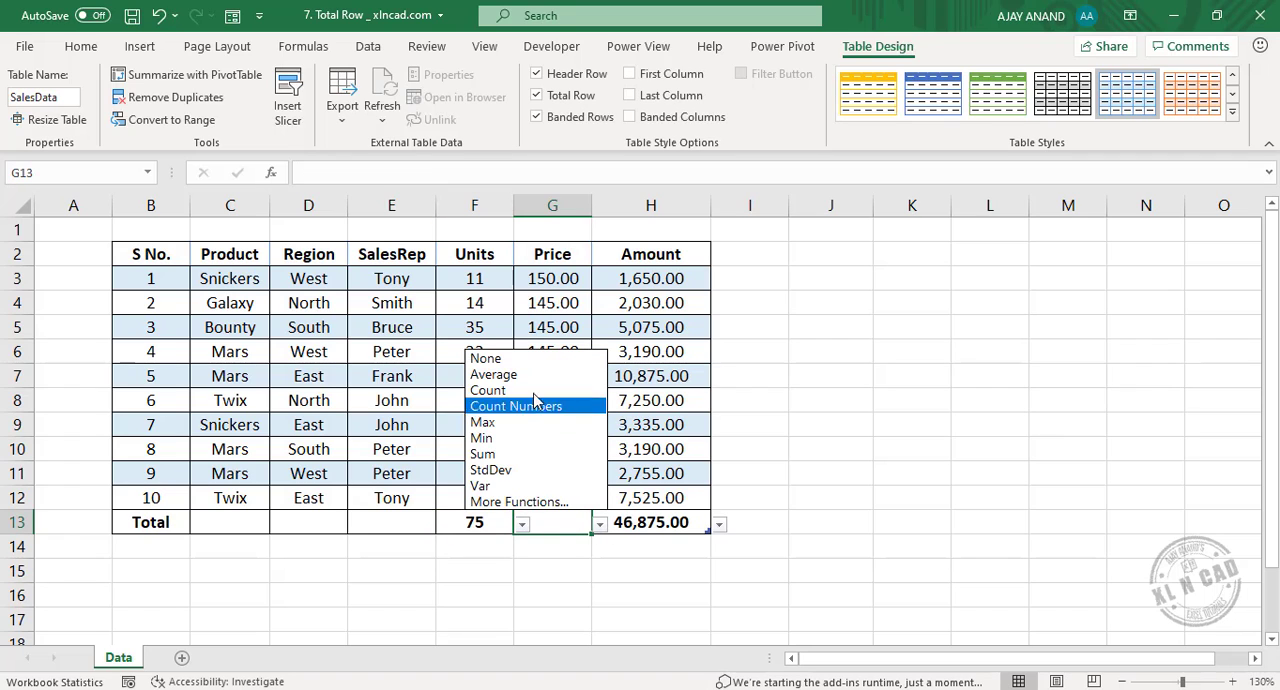
pyautogui.click(532, 442)
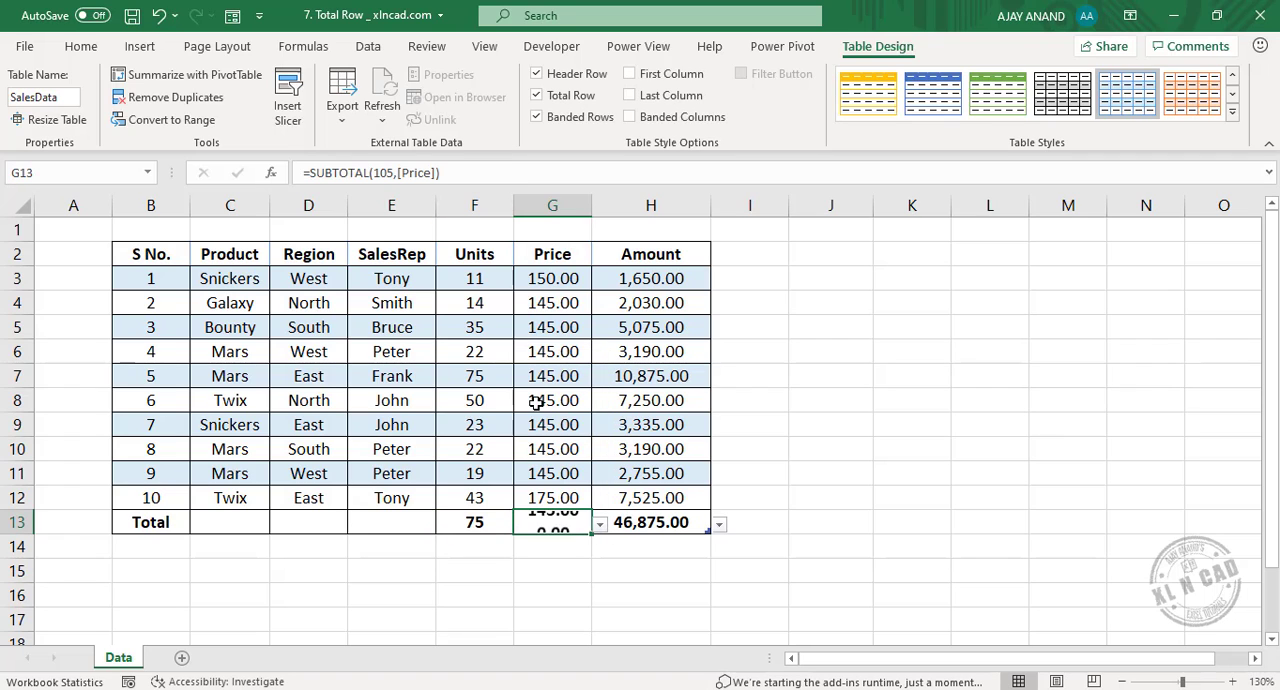
# Summarize the Region column with Count in the total row, and check the formulas behind the Price and Amount totals.
pyautogui.click(340, 528)
pyautogui.click(357, 526)
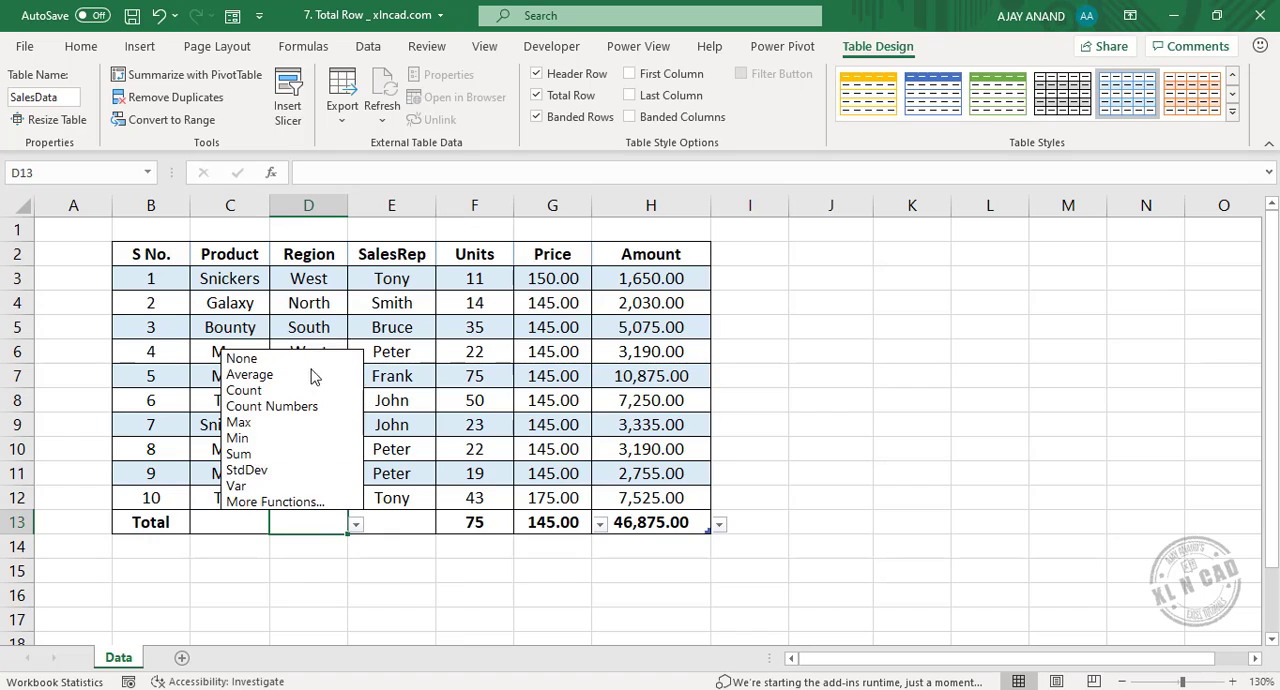
pyautogui.click(304, 394)
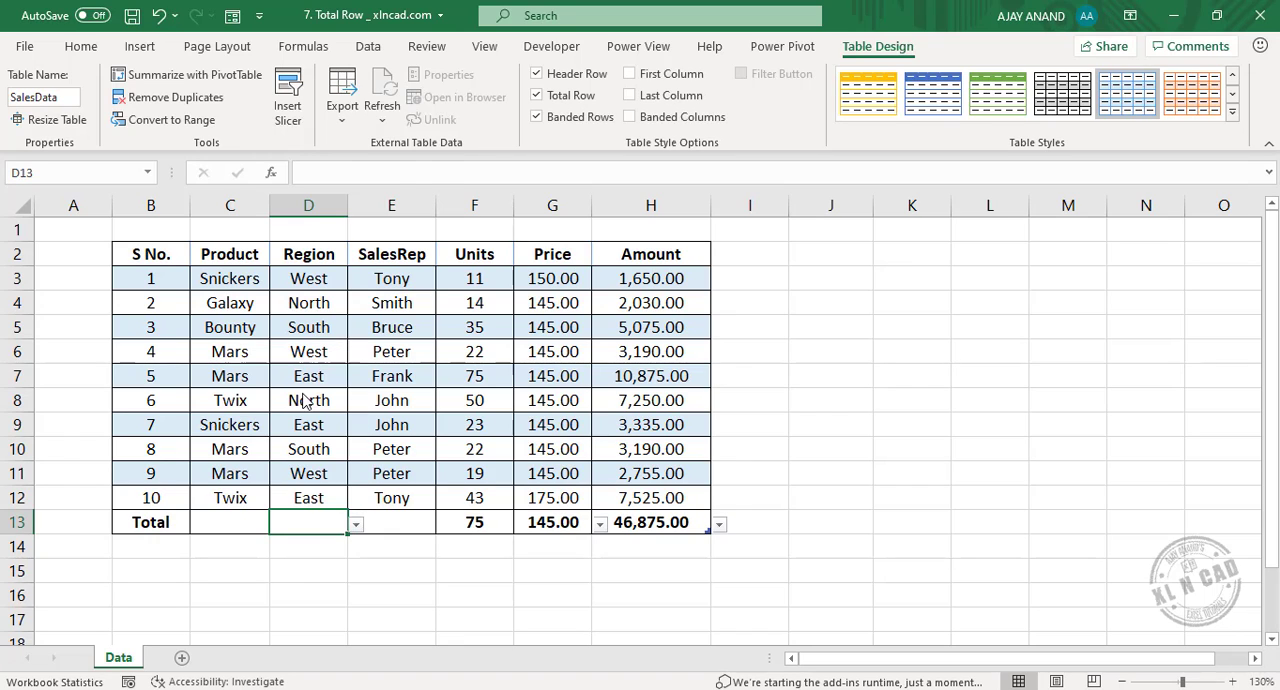
pyautogui.click(566, 530)
pyautogui.click(695, 524)
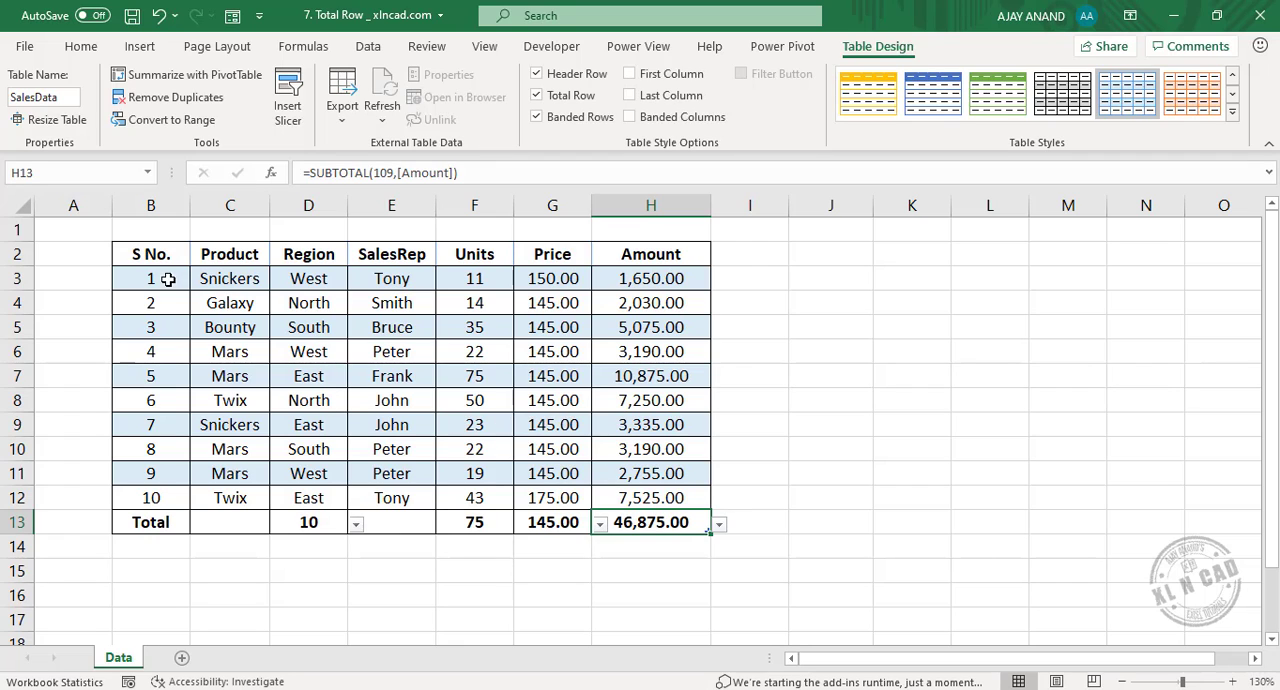
# Filter the table by the selected Region value West in D6.
pyautogui.click(326, 351)
pyautogui.rightClick(326, 351)
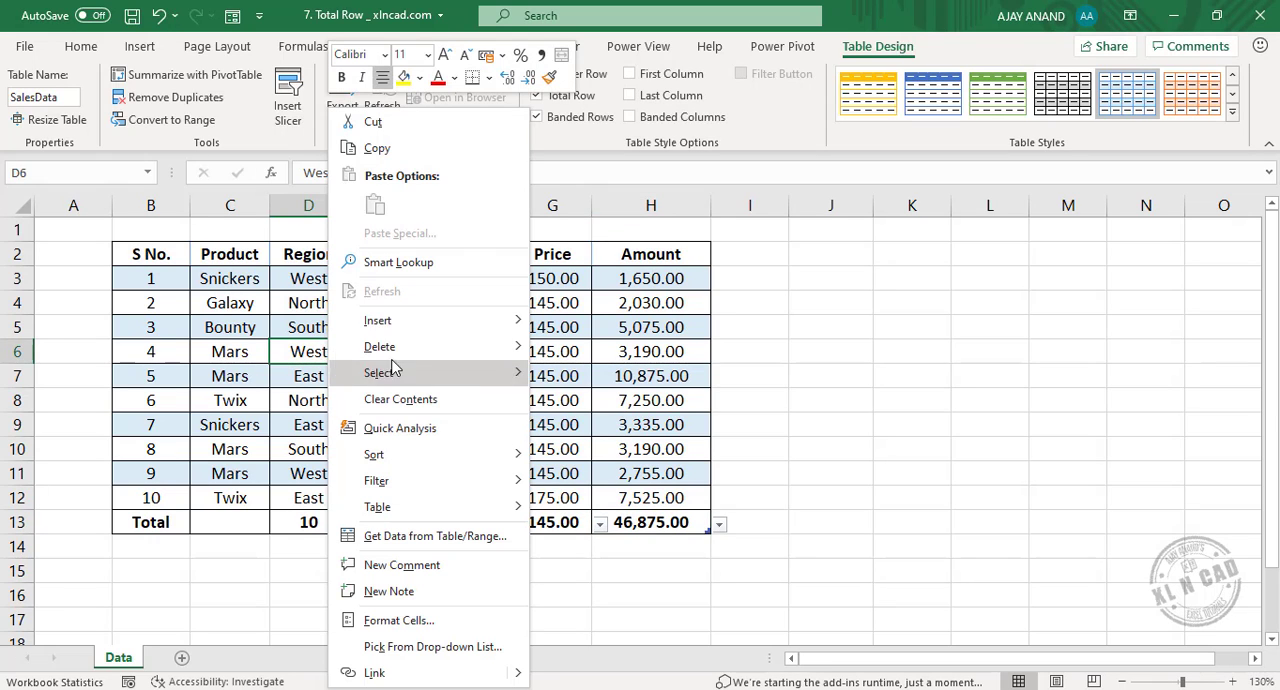
pyautogui.moveTo(440, 481)
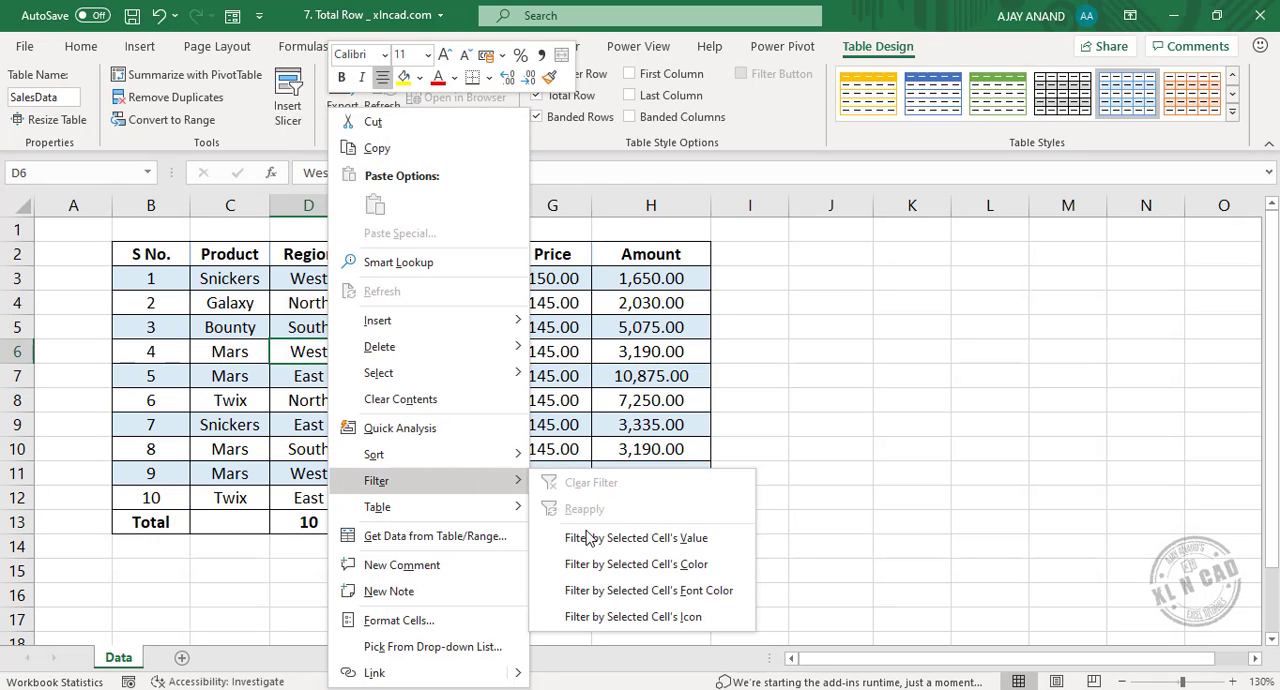
pyautogui.click(734, 540)
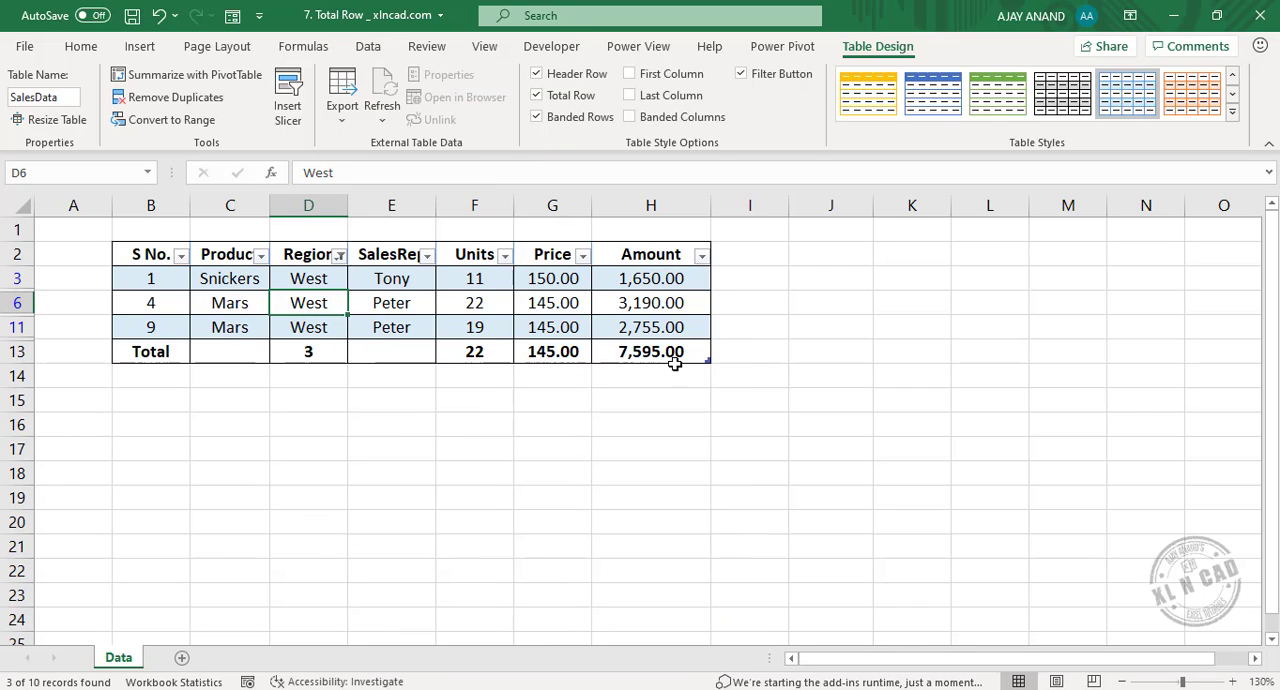
# Change the Region filter to show only North.
pyautogui.click(340, 256)
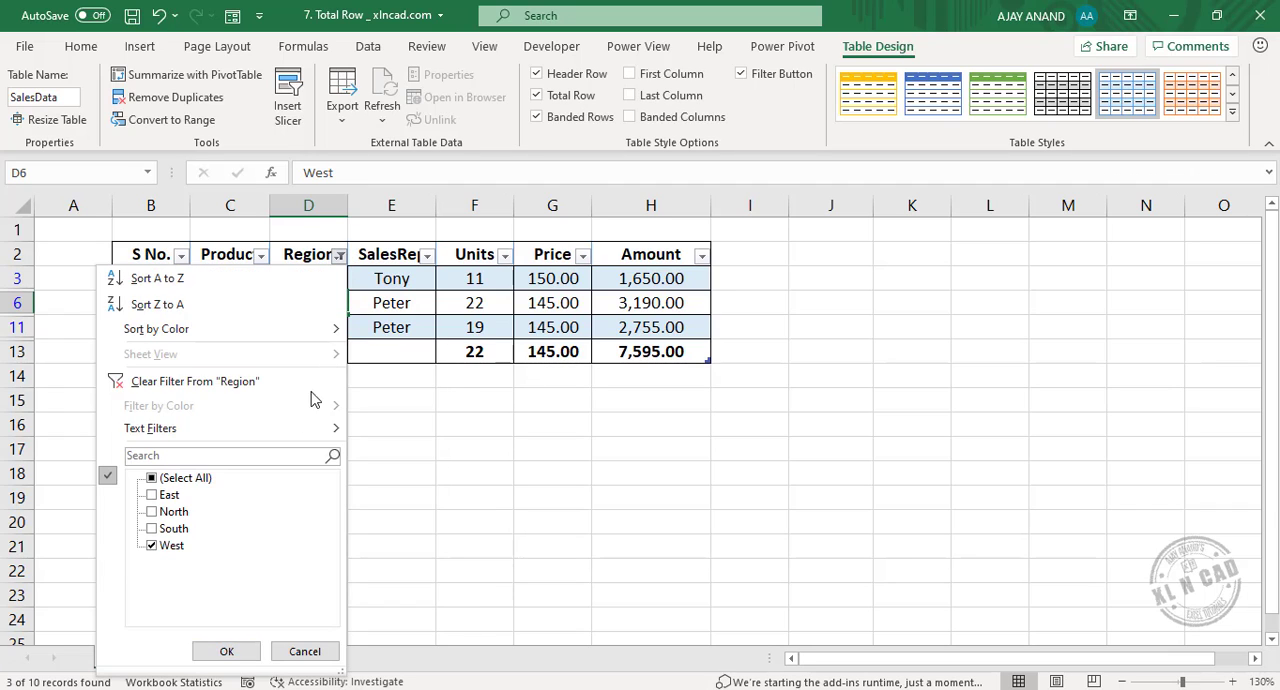
pyautogui.click(187, 479)
pyautogui.click(187, 479)
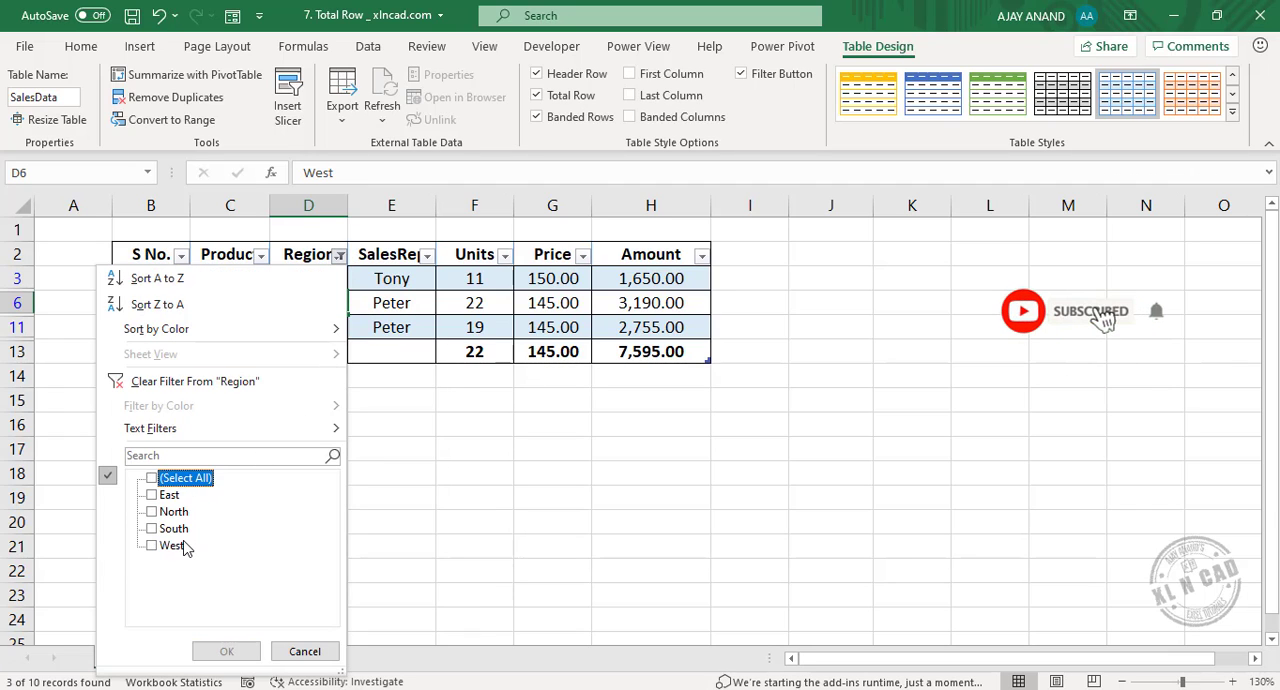
pyautogui.click(180, 513)
pyautogui.click(228, 651)
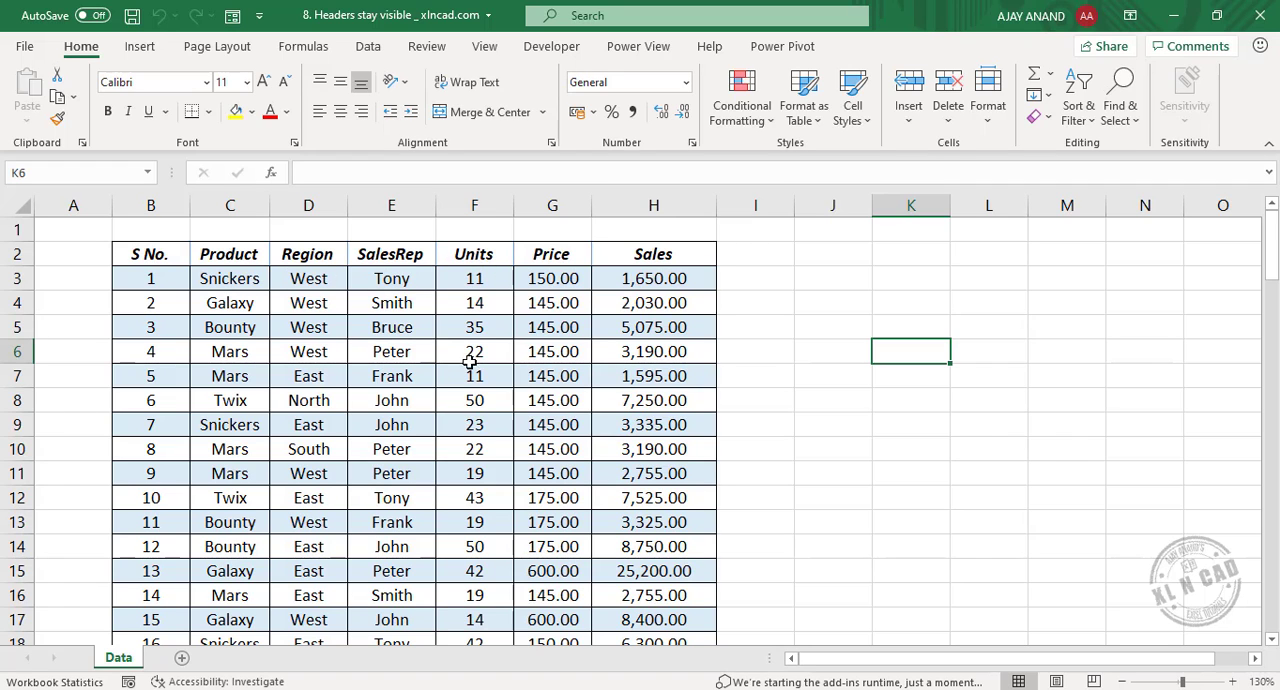
# With a table cell selected, examine the column headings throughout the long sales table and beyond its last row.
pyautogui.click(412, 377)
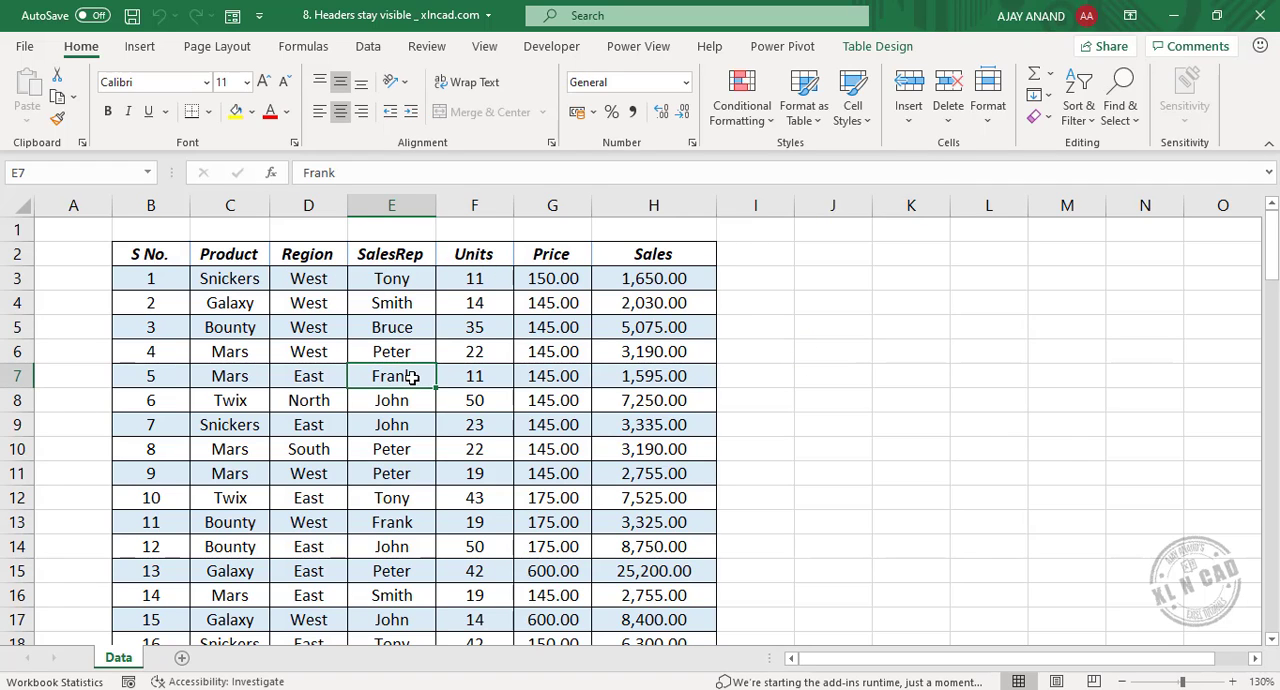
pyautogui.scroll(-8, 412, 377)
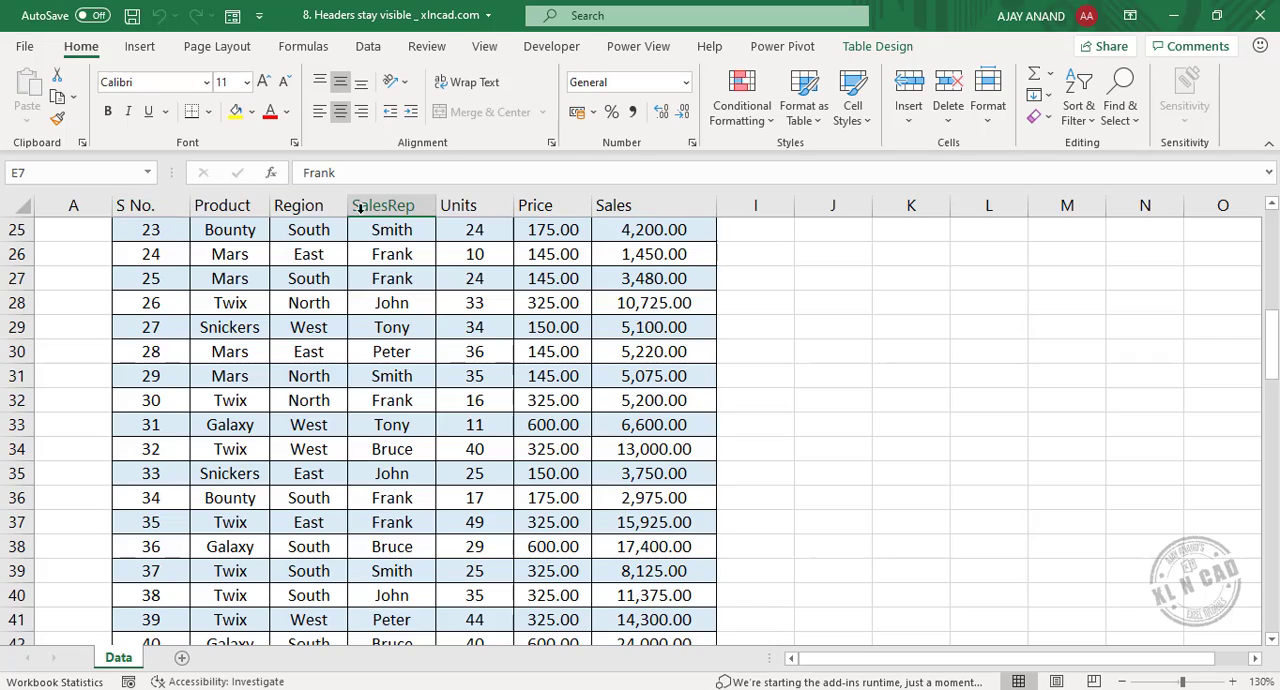
pyautogui.scroll(-5, 342, 444)
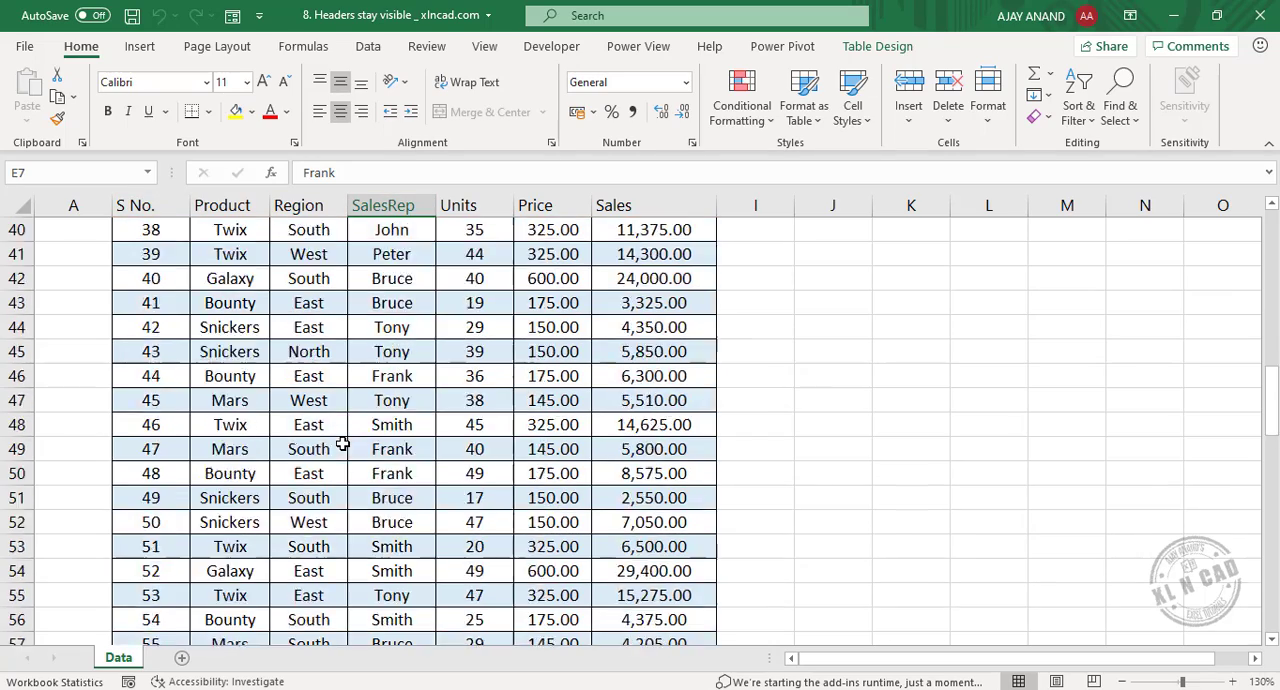
pyautogui.scroll(-16, 342, 444)
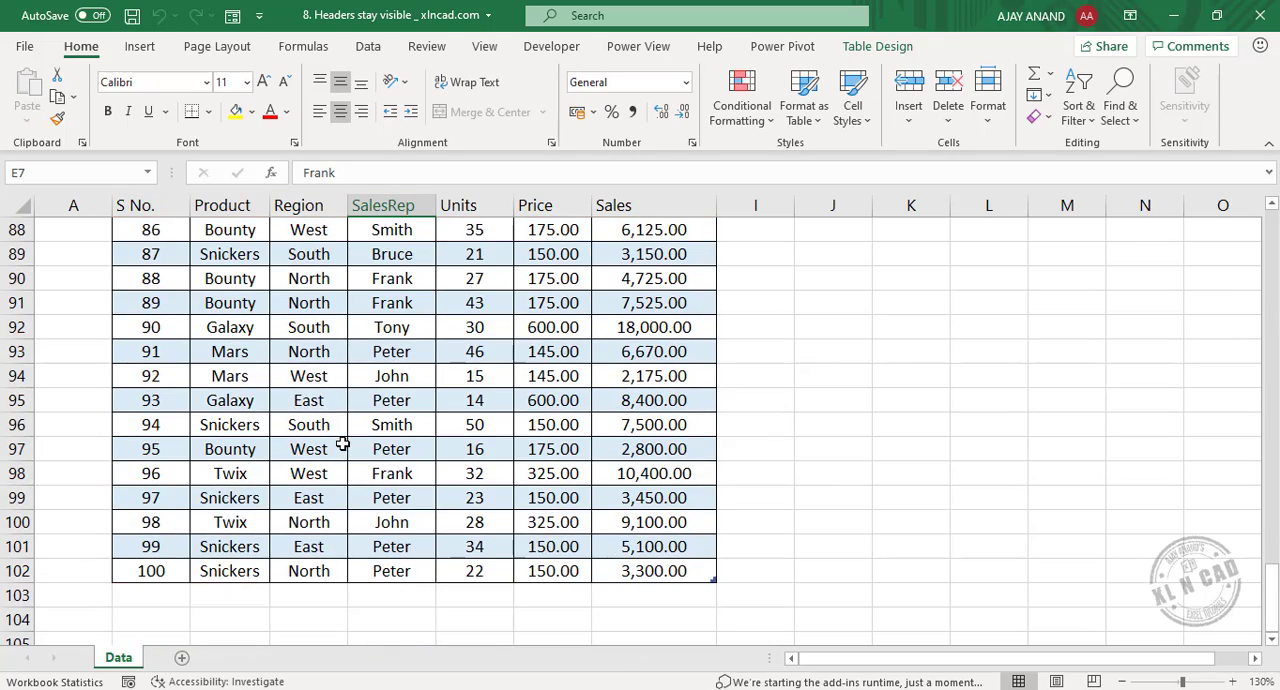
pyautogui.scroll(-3, 342, 444)
pyautogui.scroll(-3, 274, 383)
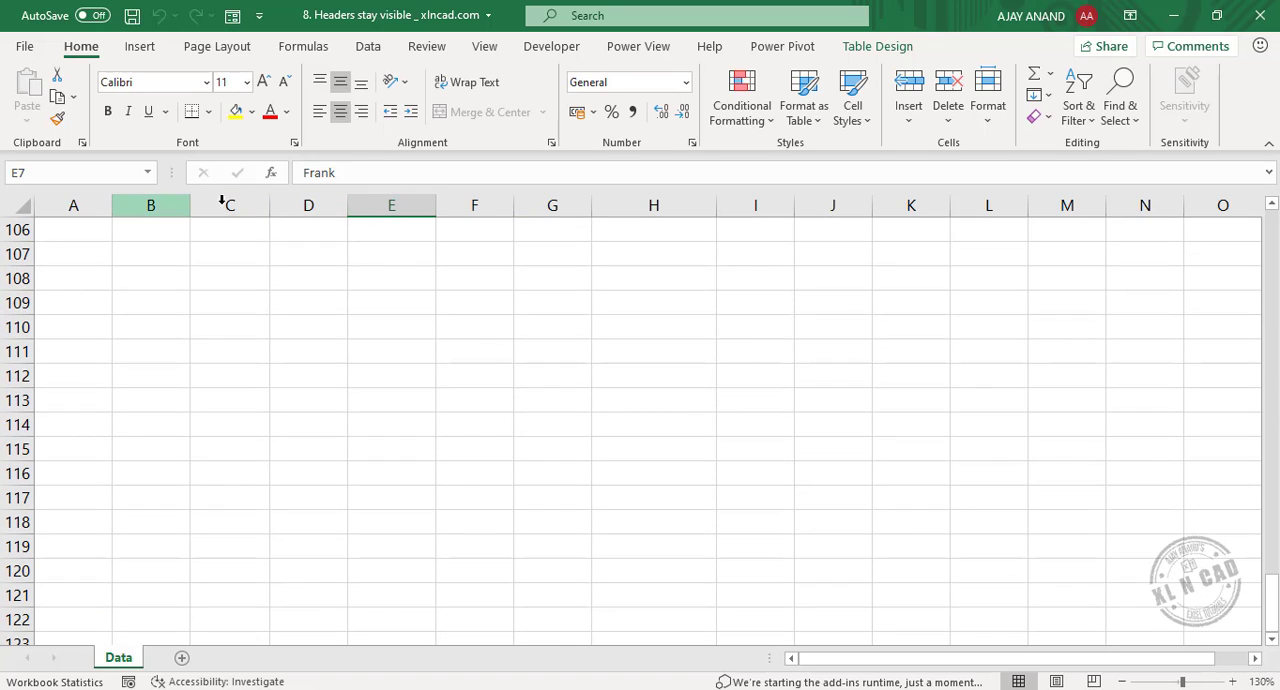
pyautogui.scroll(4, 304, 293)
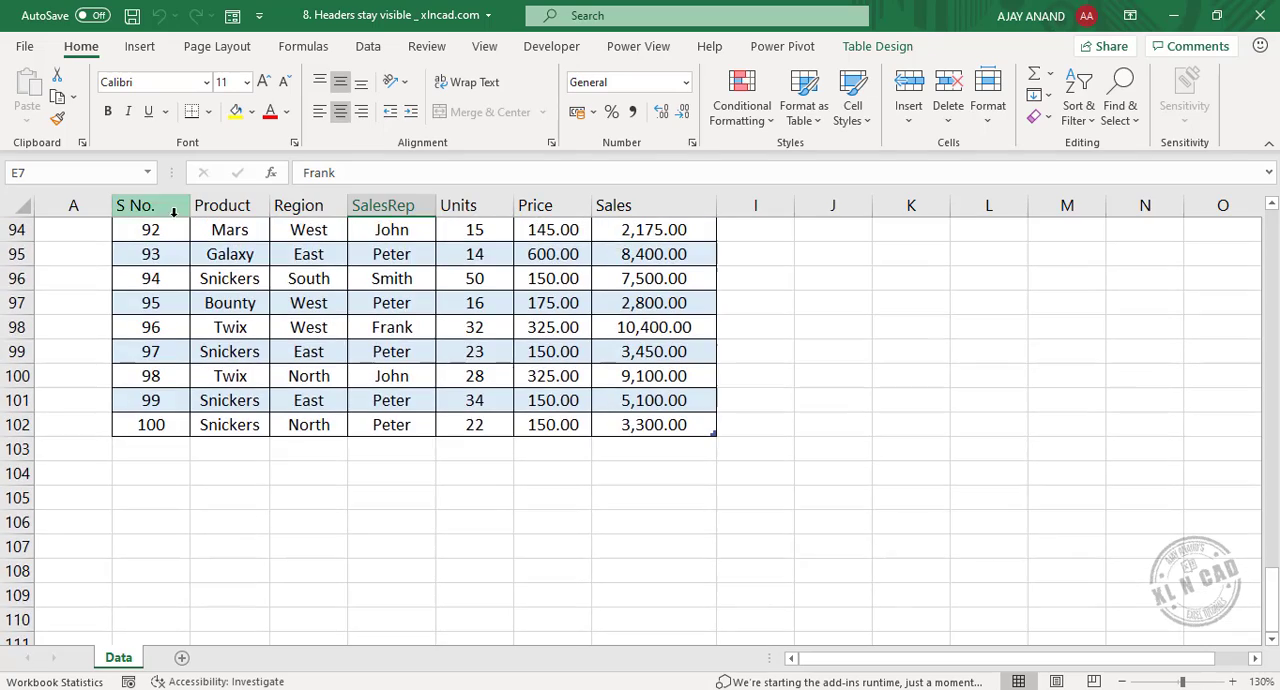
pyautogui.scroll(-3, 303, 330)
pyautogui.scroll(11, 303, 338)
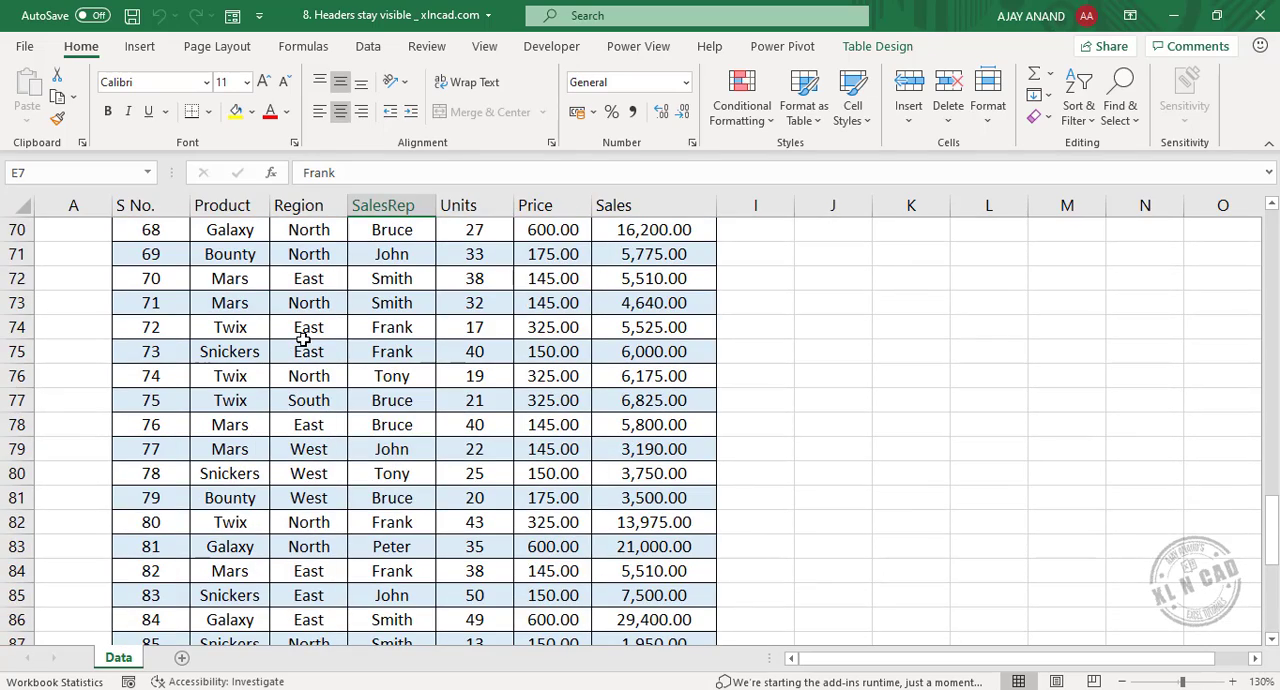
pyautogui.scroll(3, 303, 340)
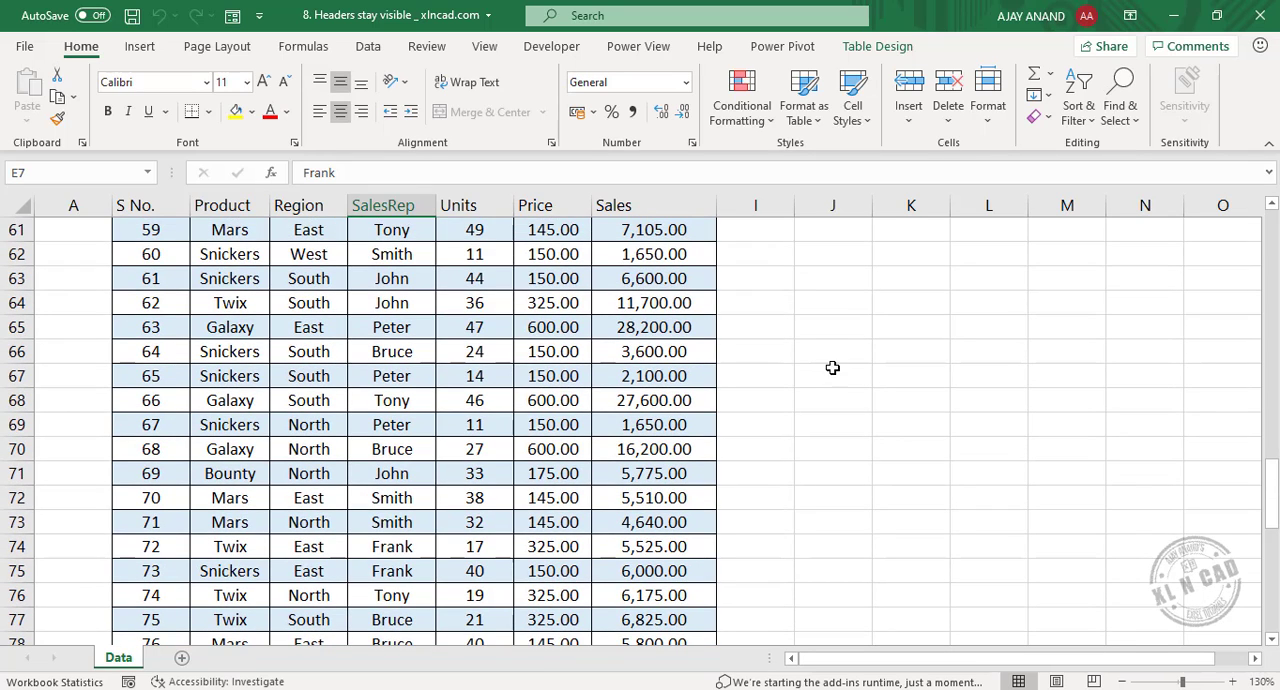
# Compare the column headings partway down the table with a cell outside the table selected and with a cell inside it selected.
pyautogui.click(839, 360)
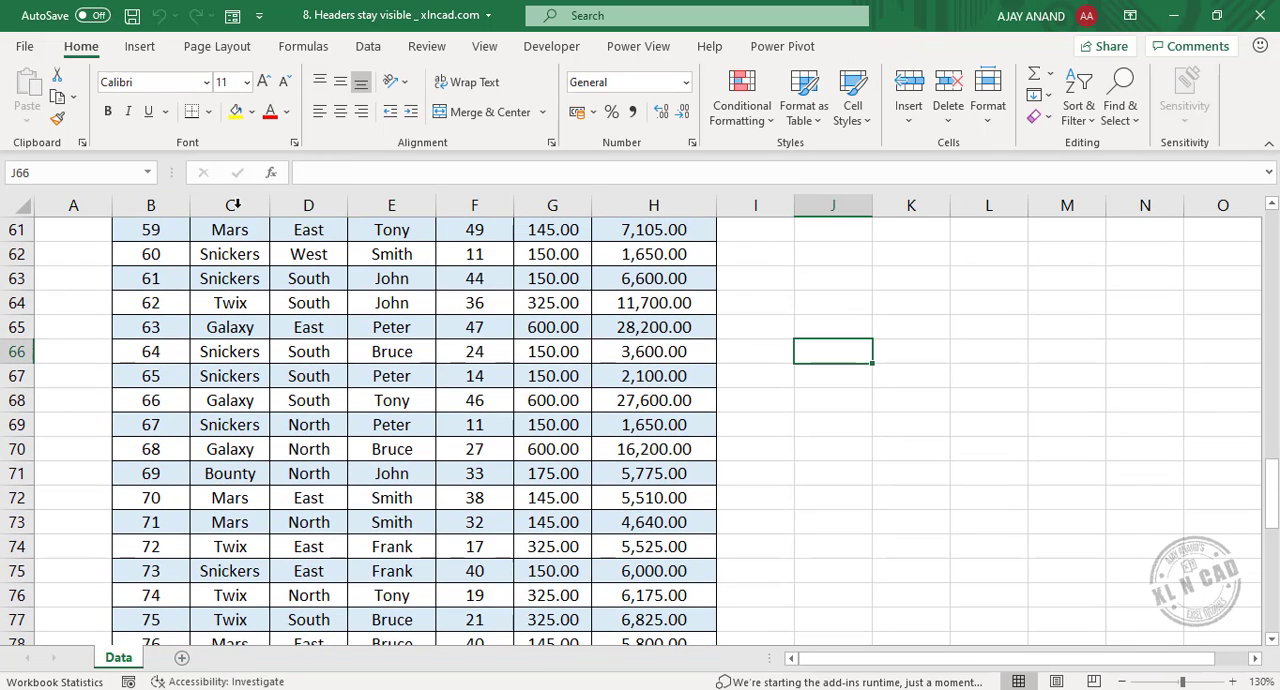
pyautogui.click(305, 353)
pyautogui.scroll(8, 391, 357)
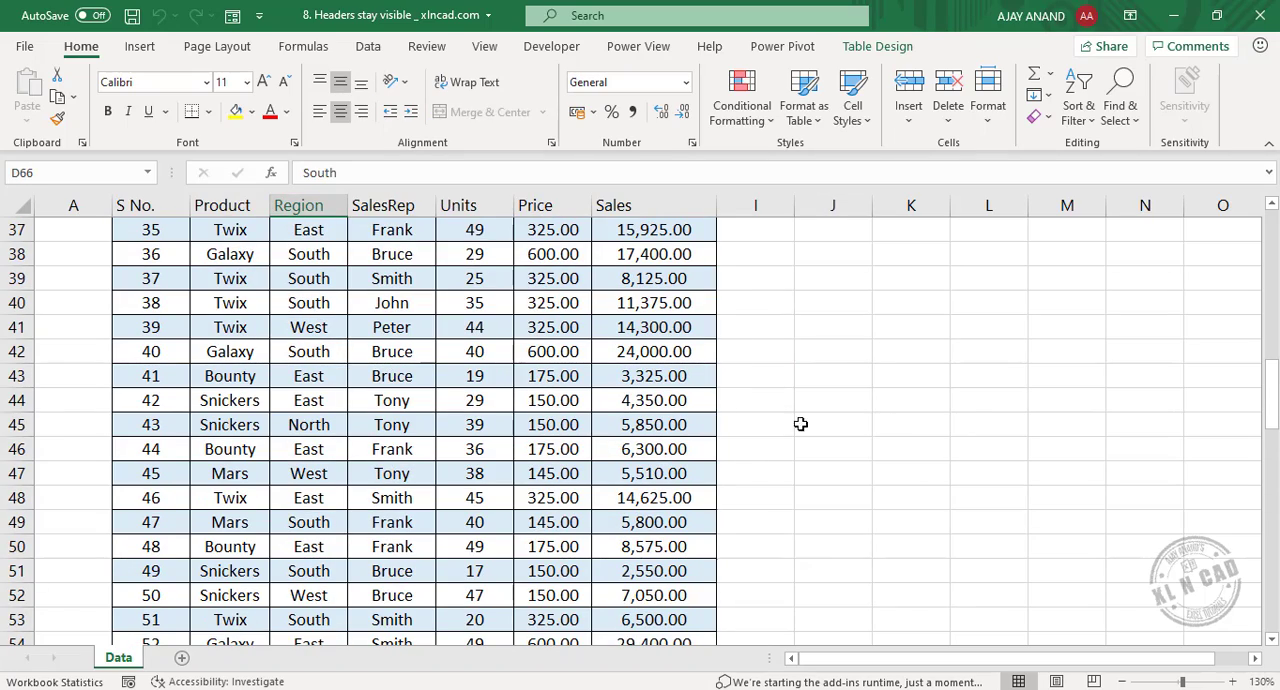
pyautogui.click(910, 424)
pyautogui.click(430, 387)
pyautogui.scroll(12, 335, 312)
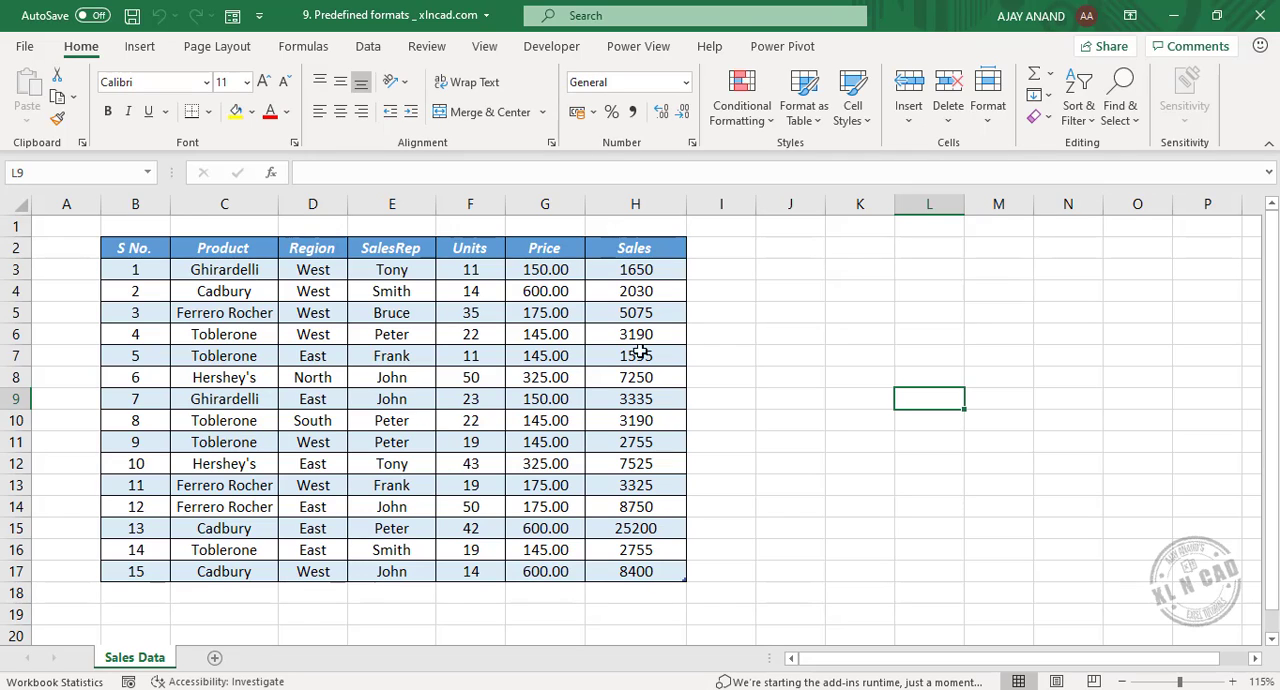
# Apply the orange table style from the first row of Medium styles to the sales table.
pyautogui.click(384, 378)
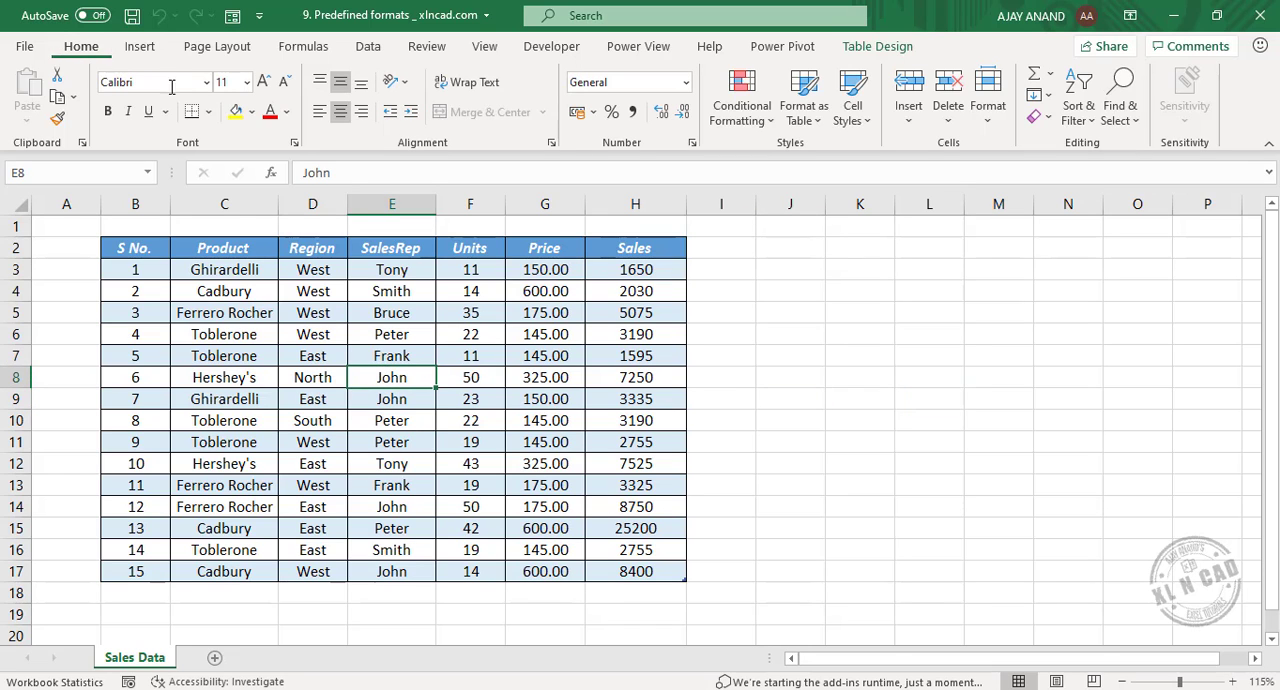
pyautogui.click(815, 128)
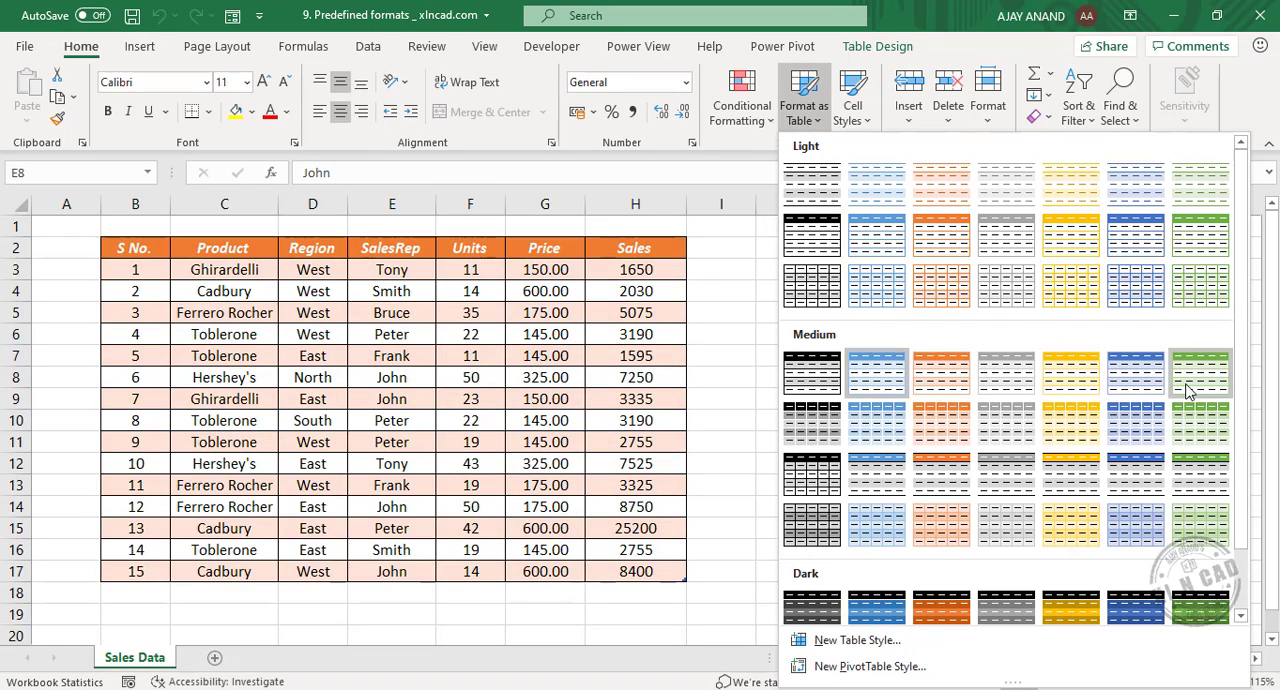
pyautogui.click(941, 371)
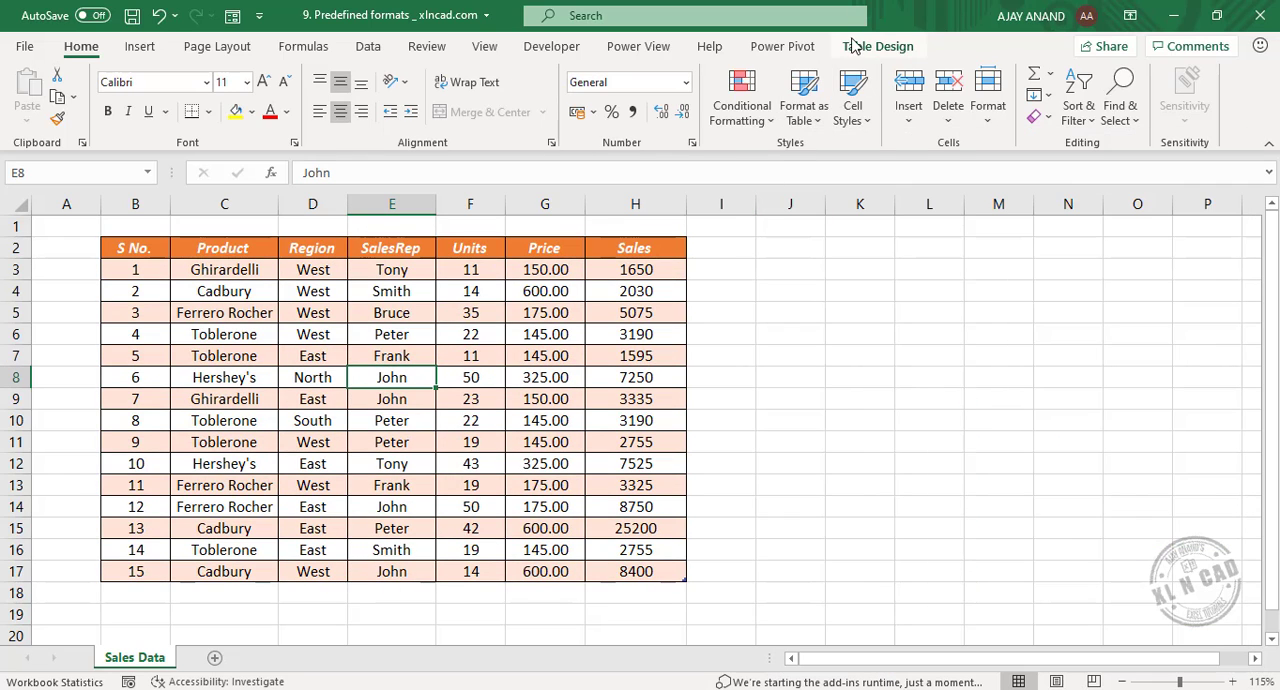
# Change the sales table to the green style from the first row of Medium table styles.
pyautogui.click(876, 50)
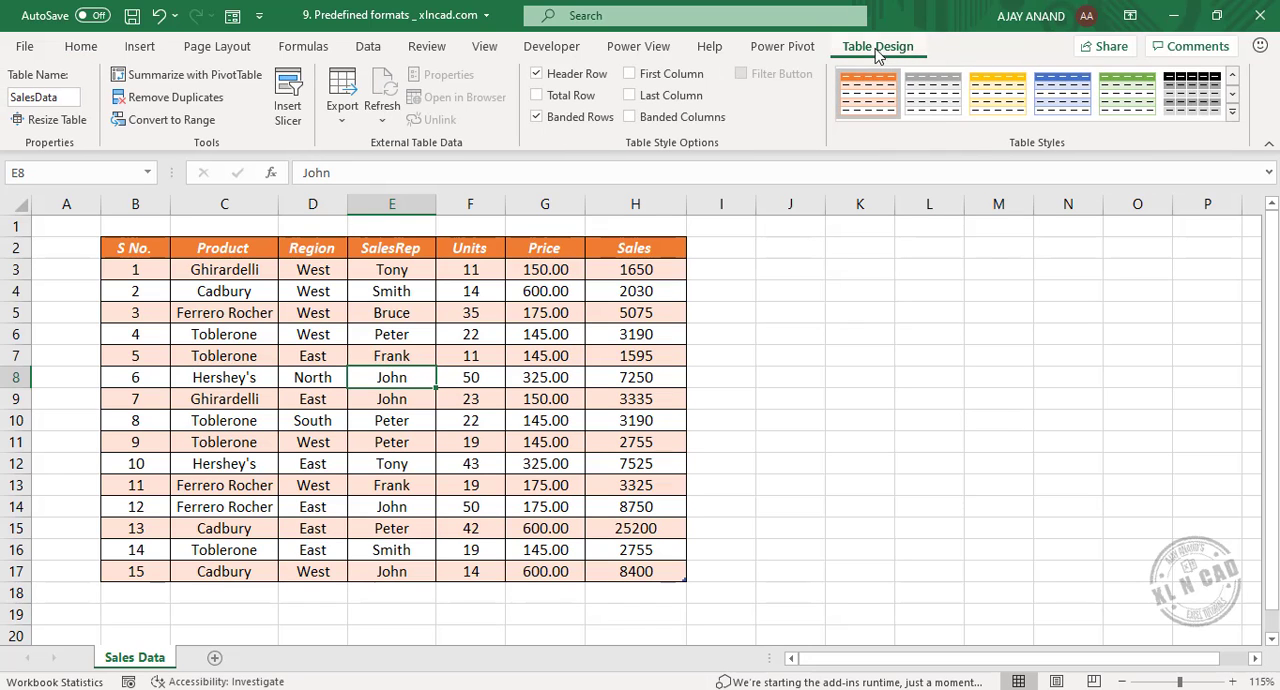
pyautogui.click(1232, 112)
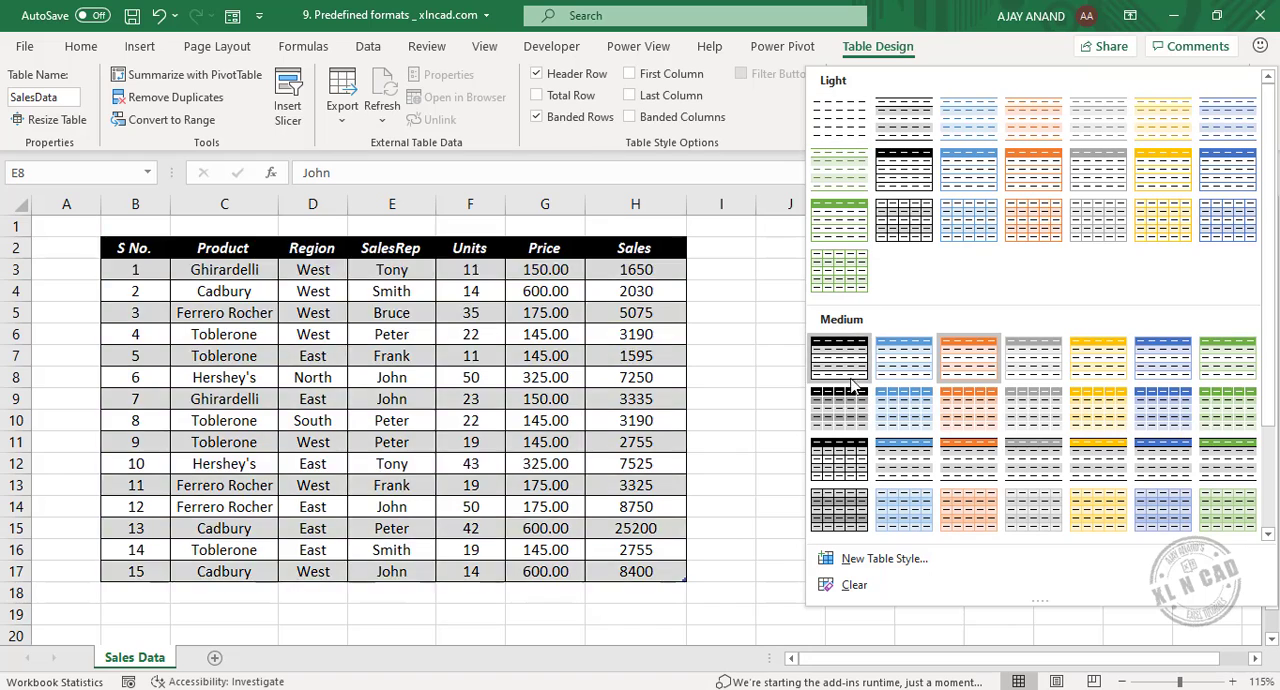
pyautogui.click(1228, 357)
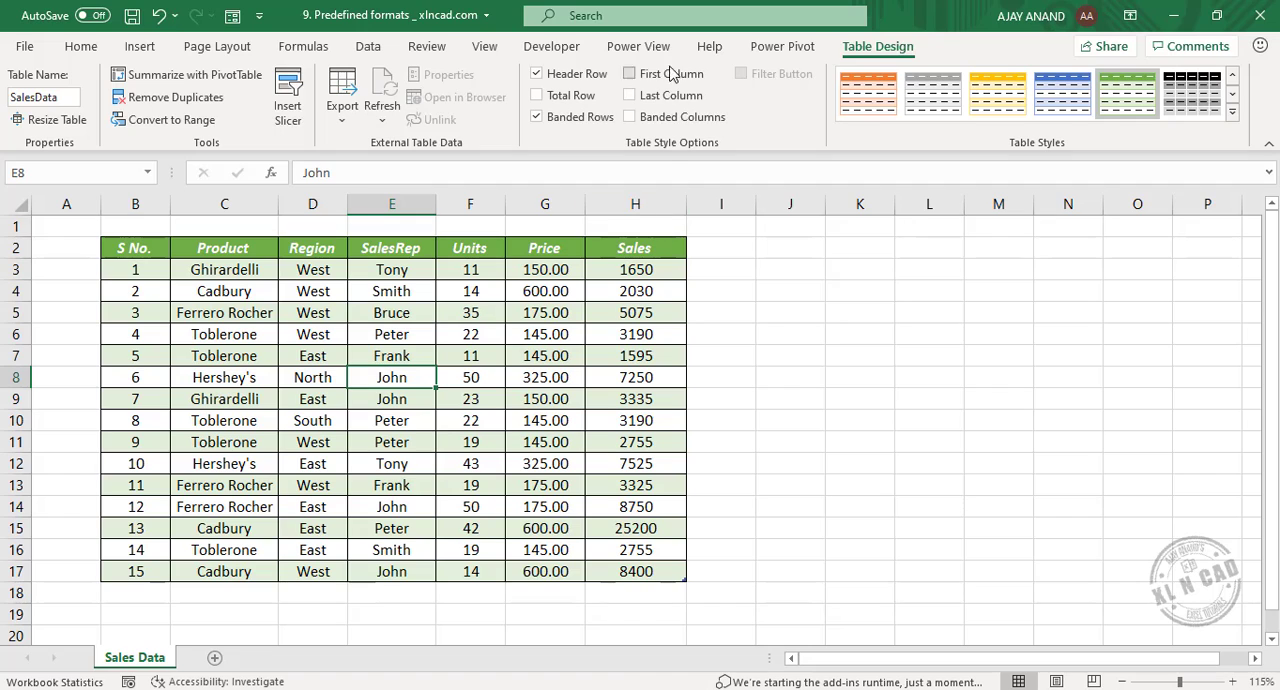
# Replace the sales table's banded rows with banded columns.
pyautogui.click(592, 120)
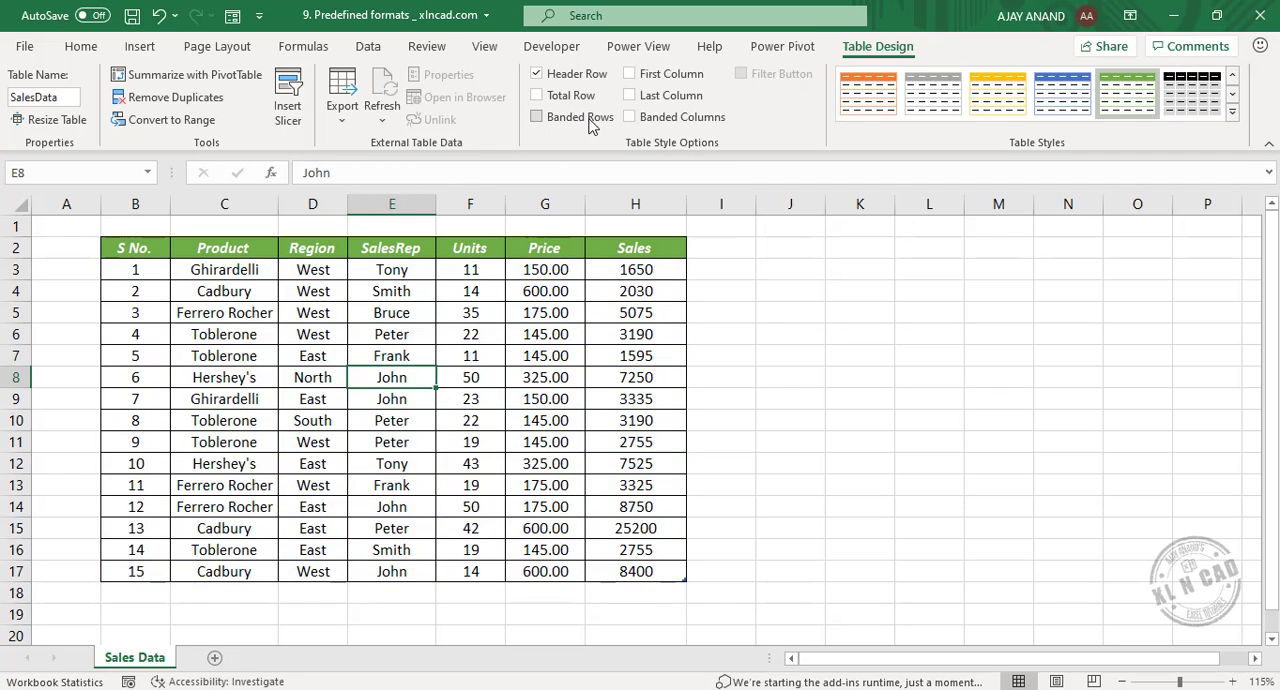
pyautogui.click(591, 123)
pyautogui.click(591, 119)
pyautogui.click(687, 124)
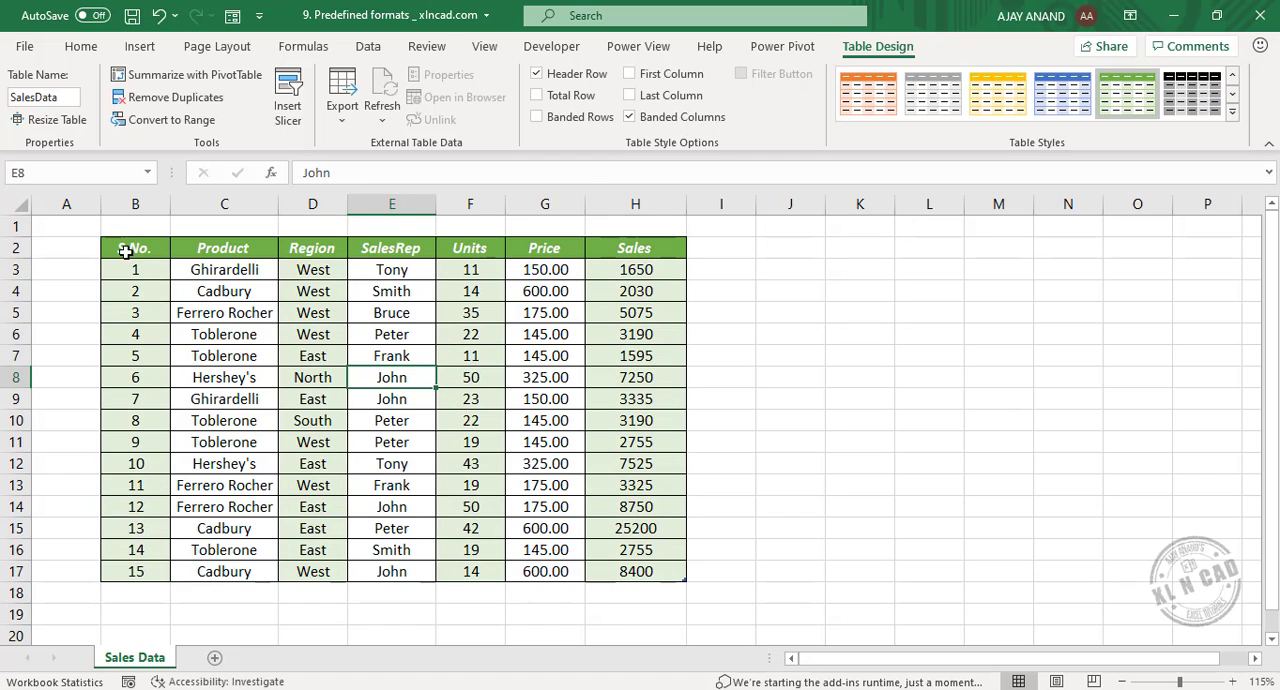
# Emphasise the table's first and last columns and turn on the filter buttons in its header row.
pyautogui.click(629, 73)
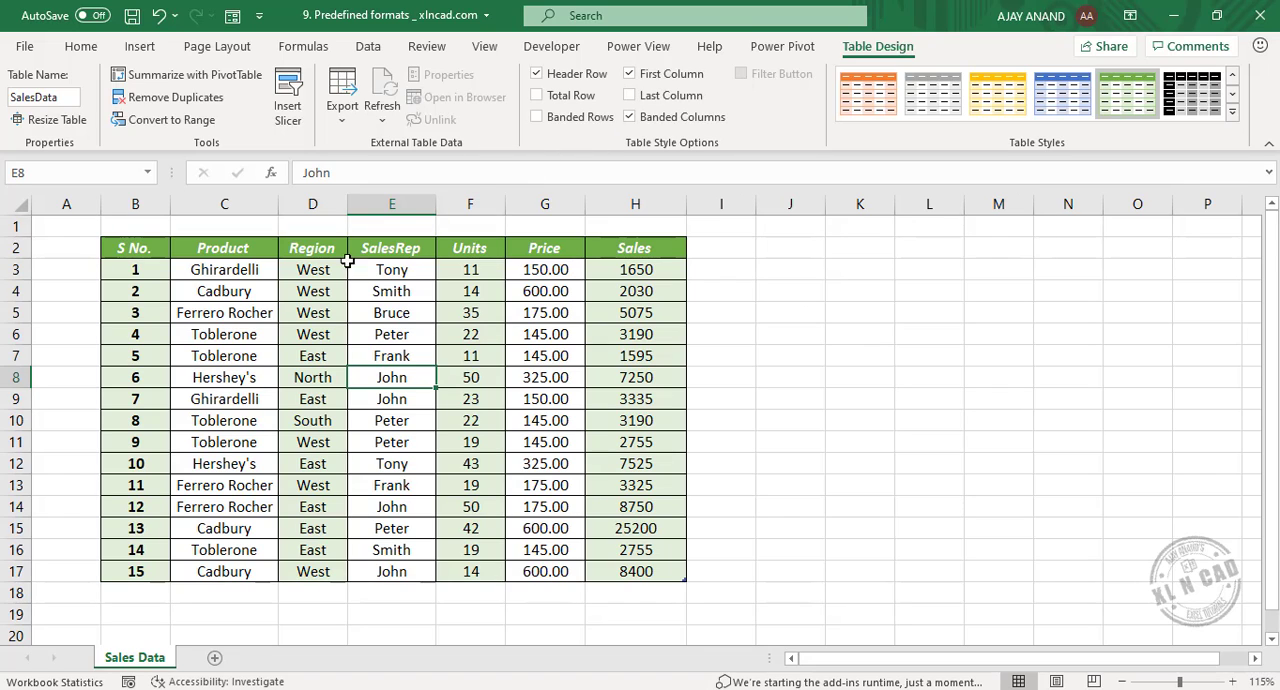
pyautogui.click(656, 99)
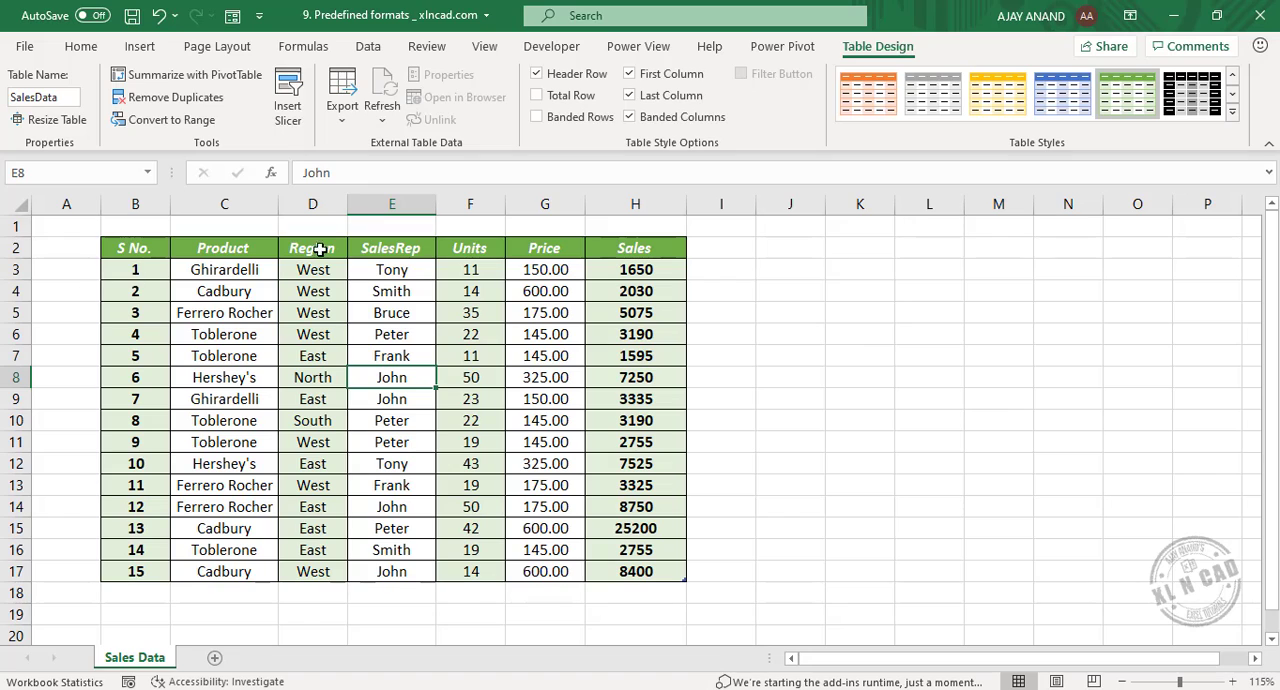
pyautogui.click(578, 75)
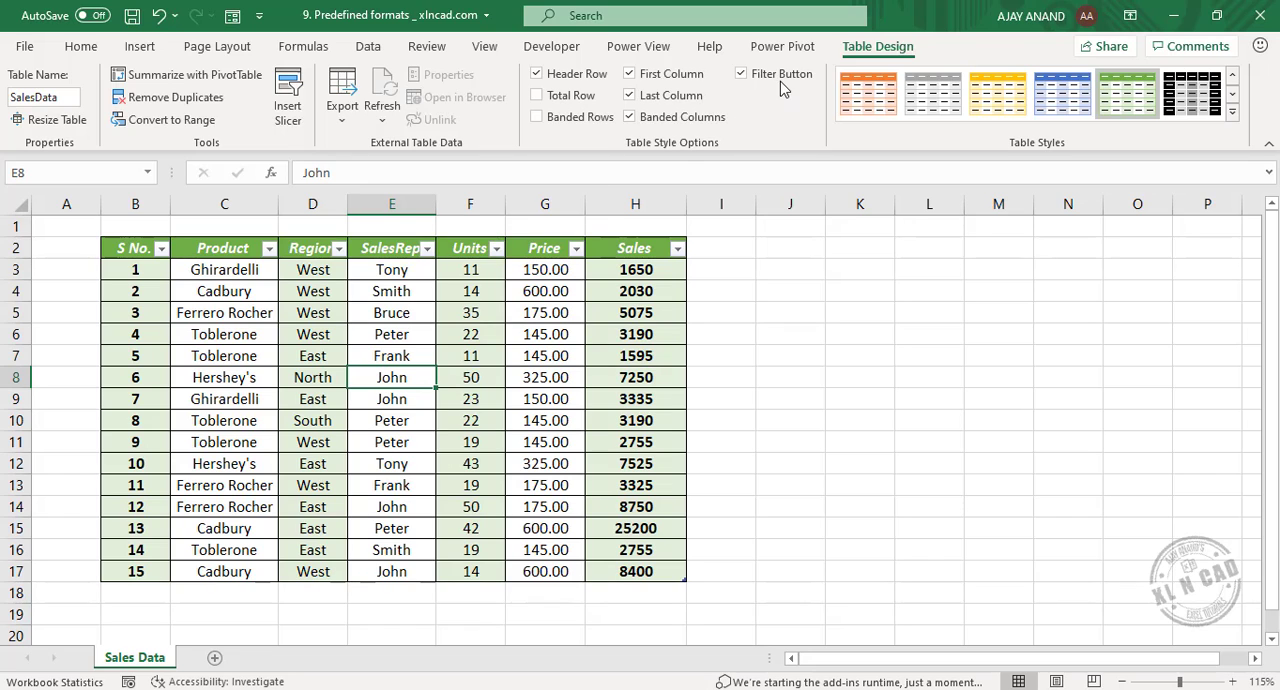
pyautogui.click(760, 84)
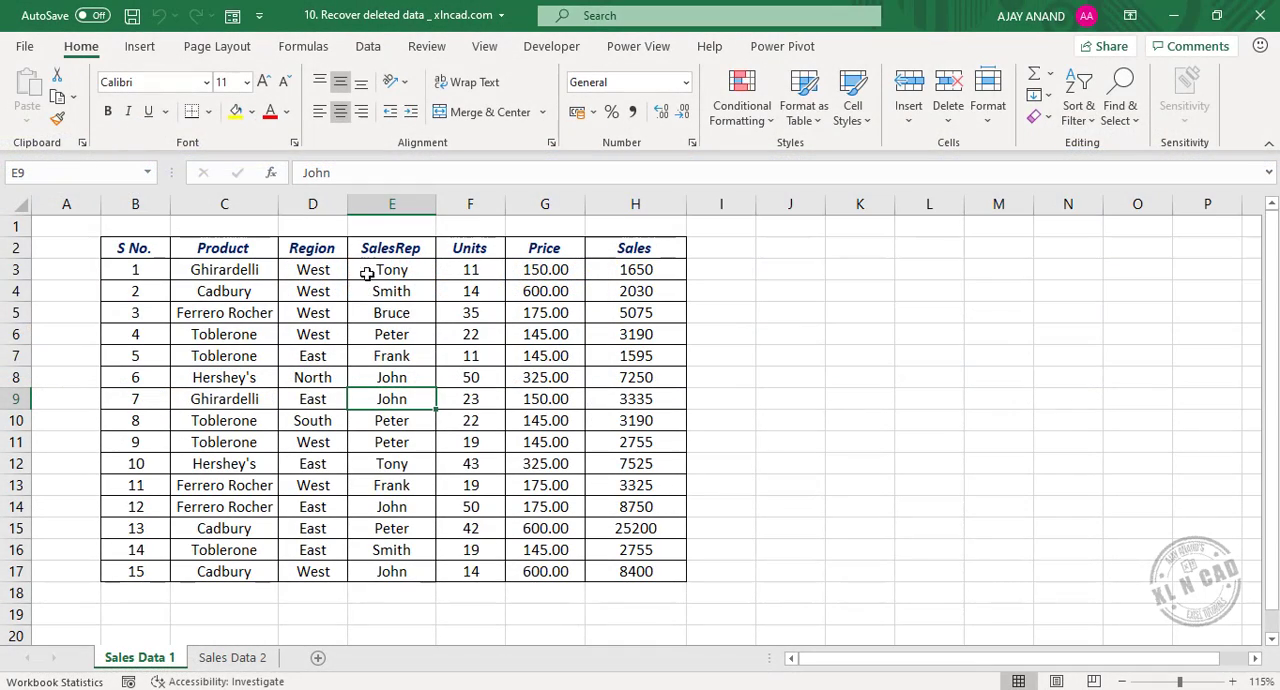
# Open the data form for the Sales Data 1 range and delete the Ferrero Rocher record with S No. 3.
pyautogui.click(232, 15)
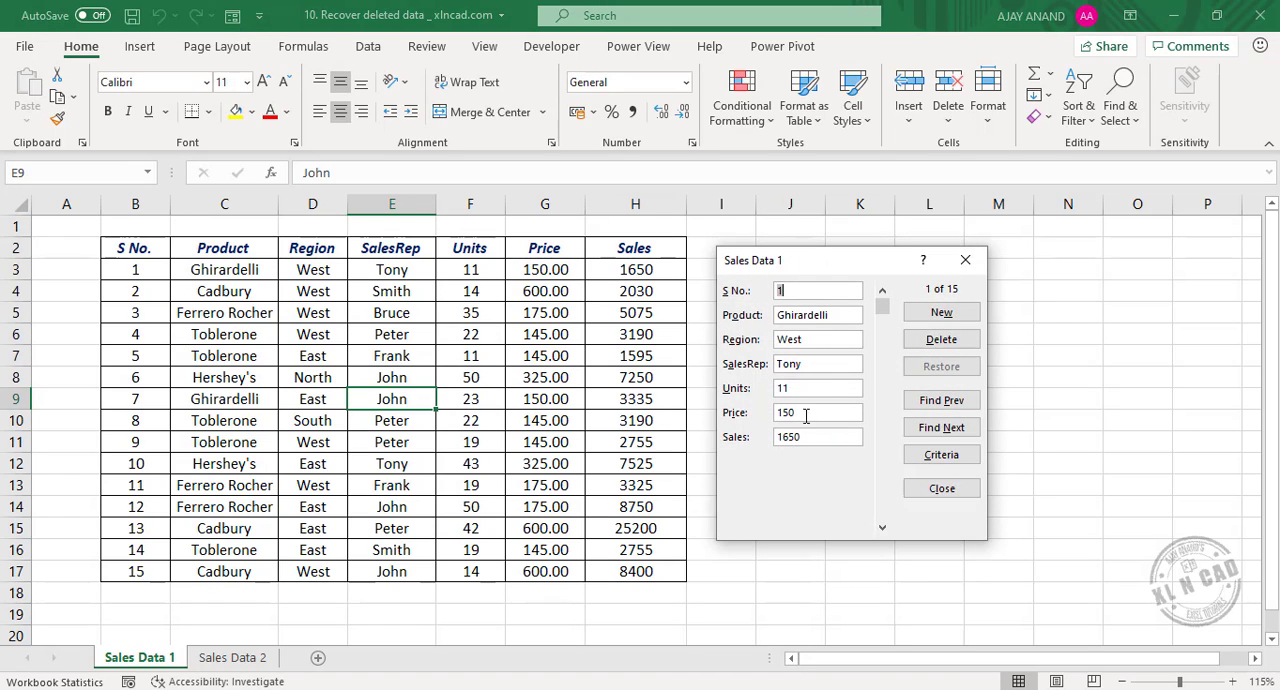
pyautogui.click(882, 527)
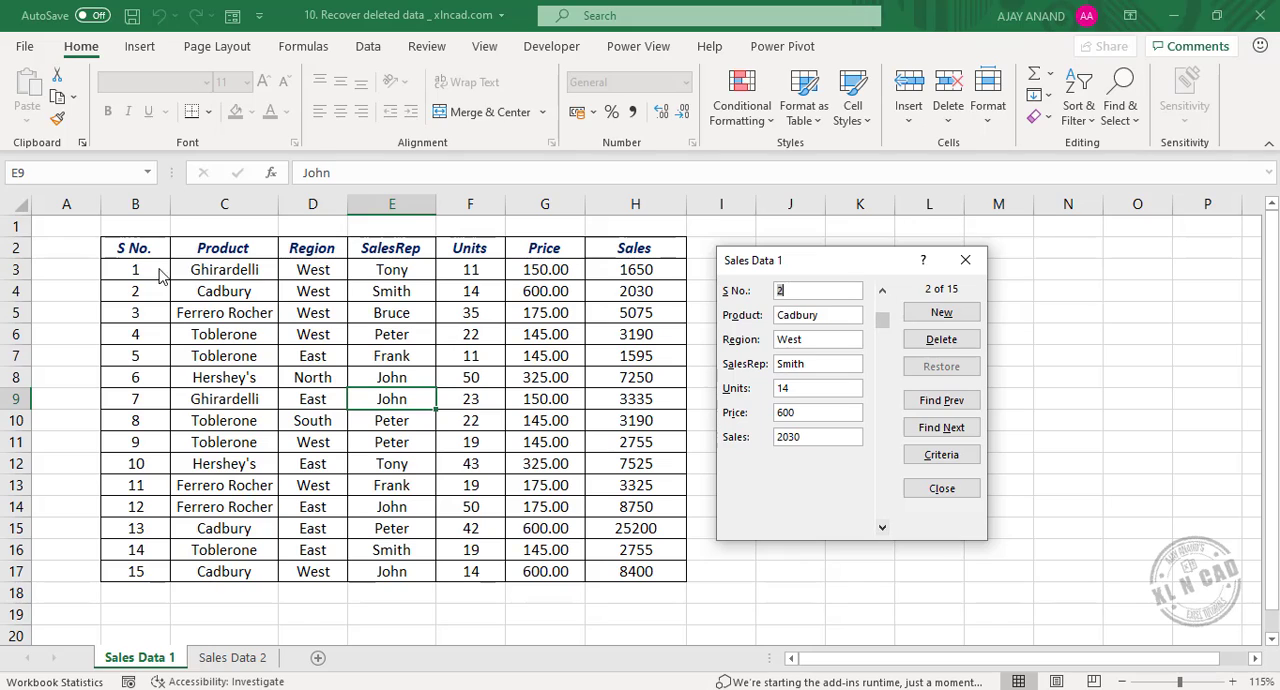
pyautogui.click(880, 529)
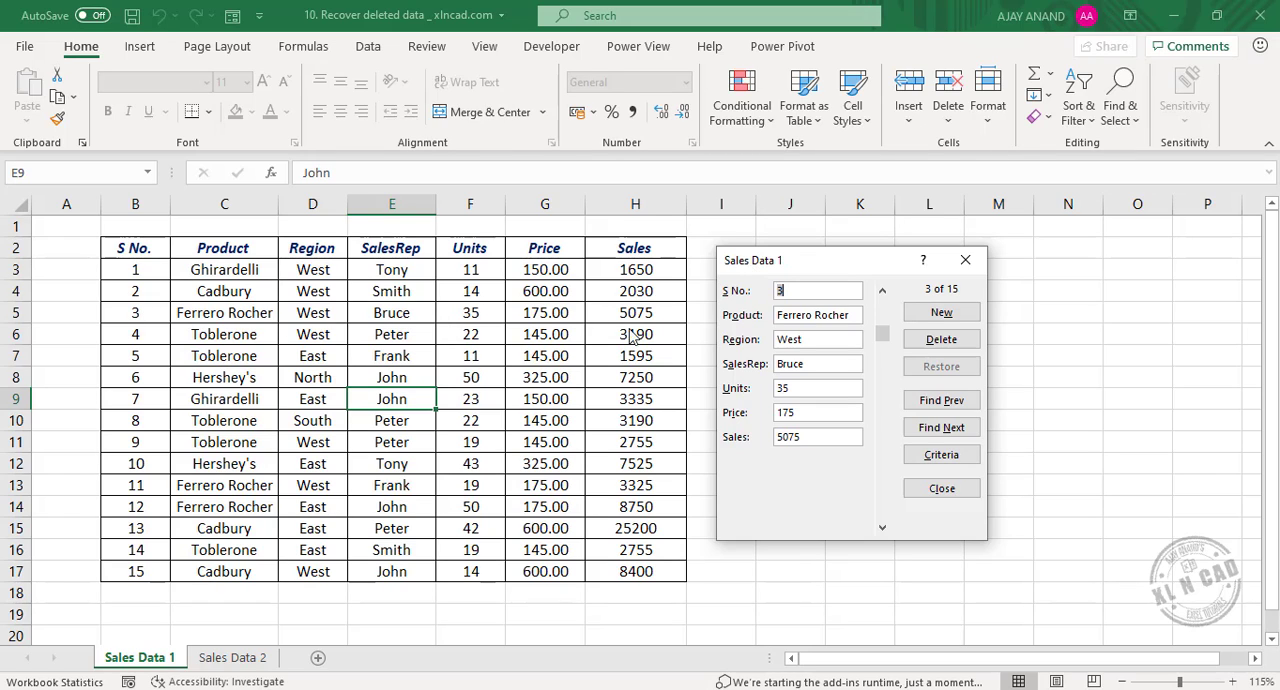
pyautogui.click(941, 339)
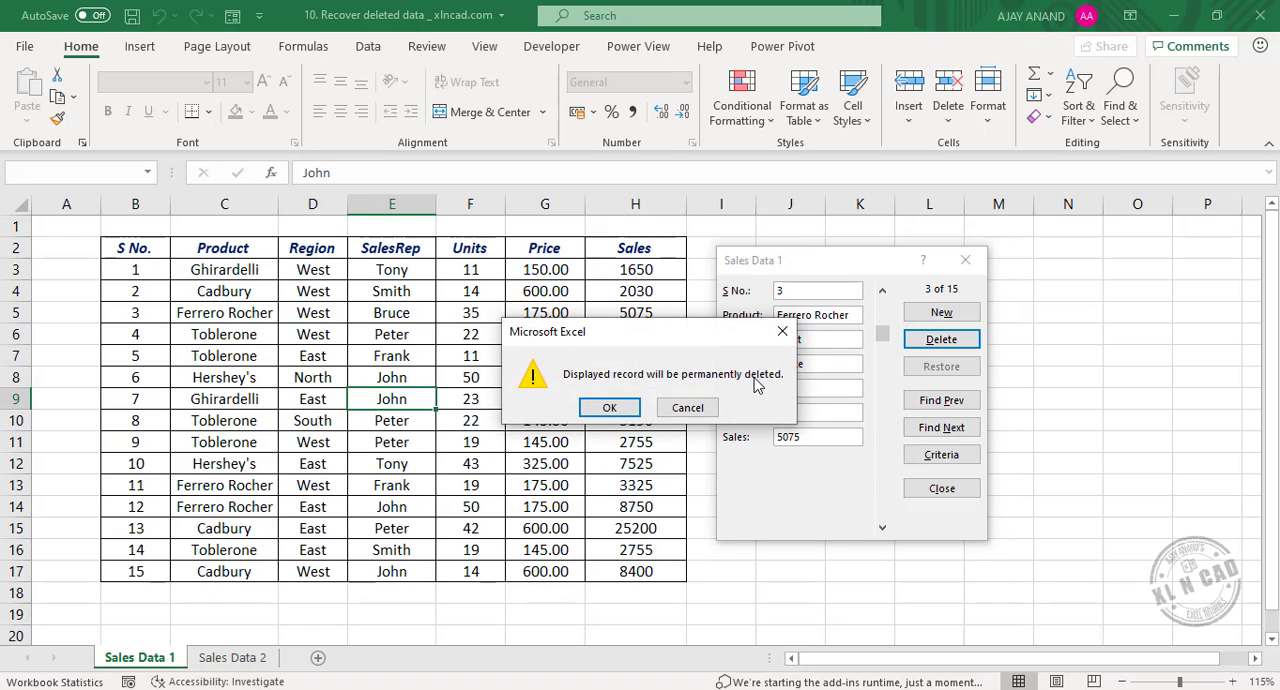
pyautogui.click(609, 407)
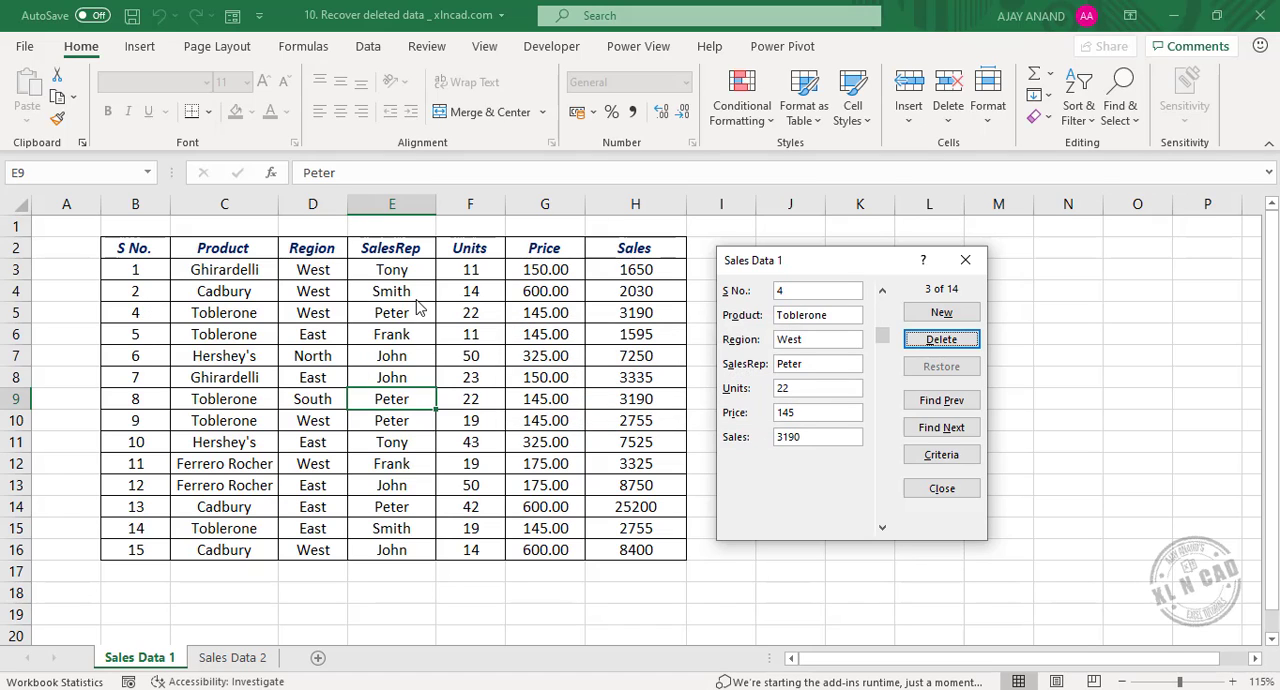
# Delete the Toblerone records with S No. 4 and 5 through the data form and close the form.
pyautogui.click(941, 341)
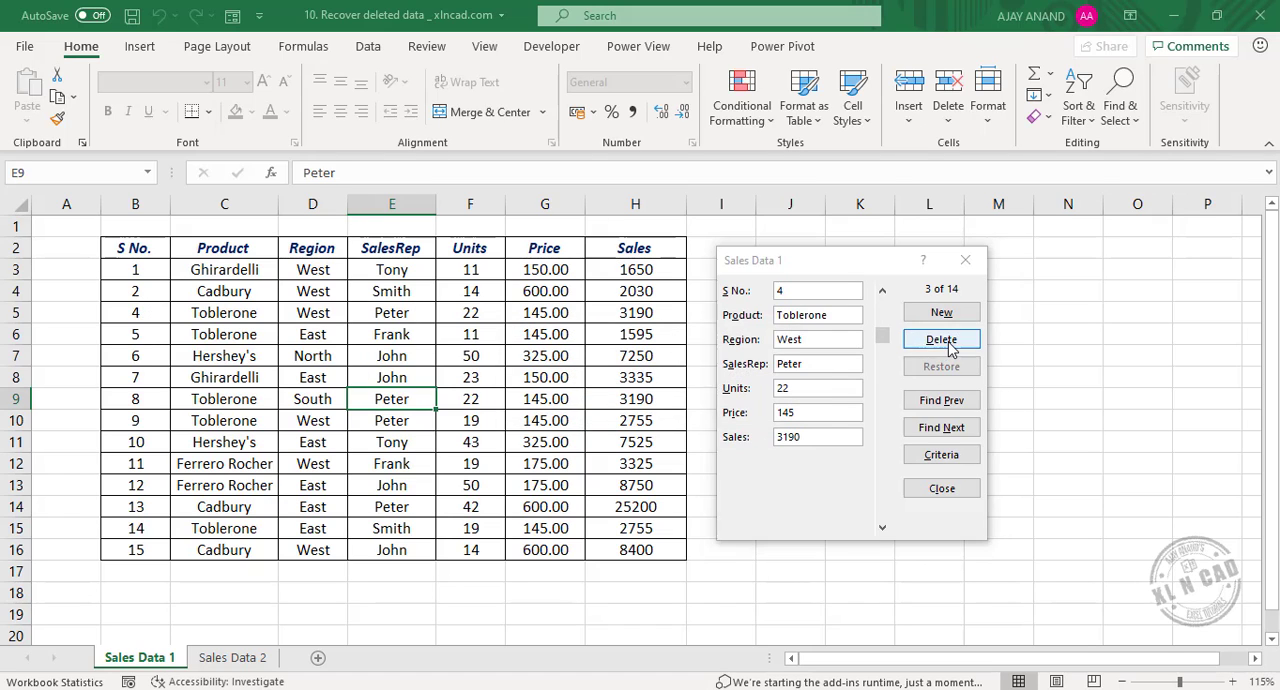
pyautogui.click(609, 409)
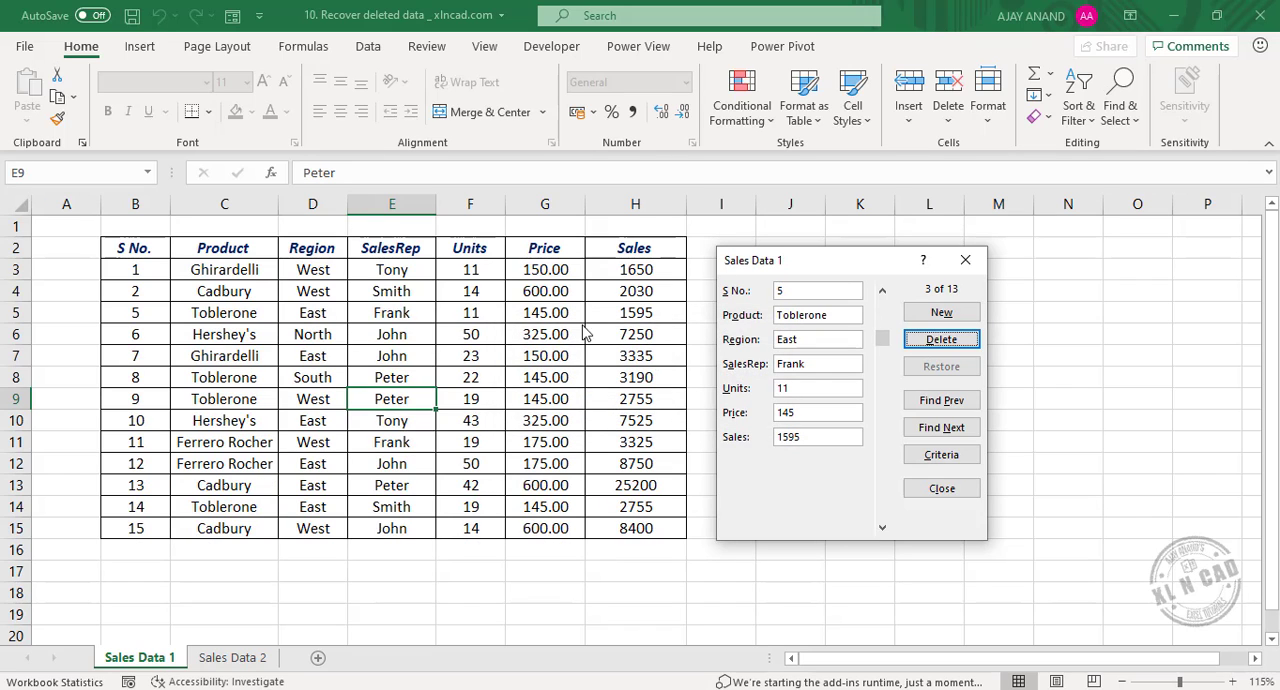
pyautogui.click(941, 340)
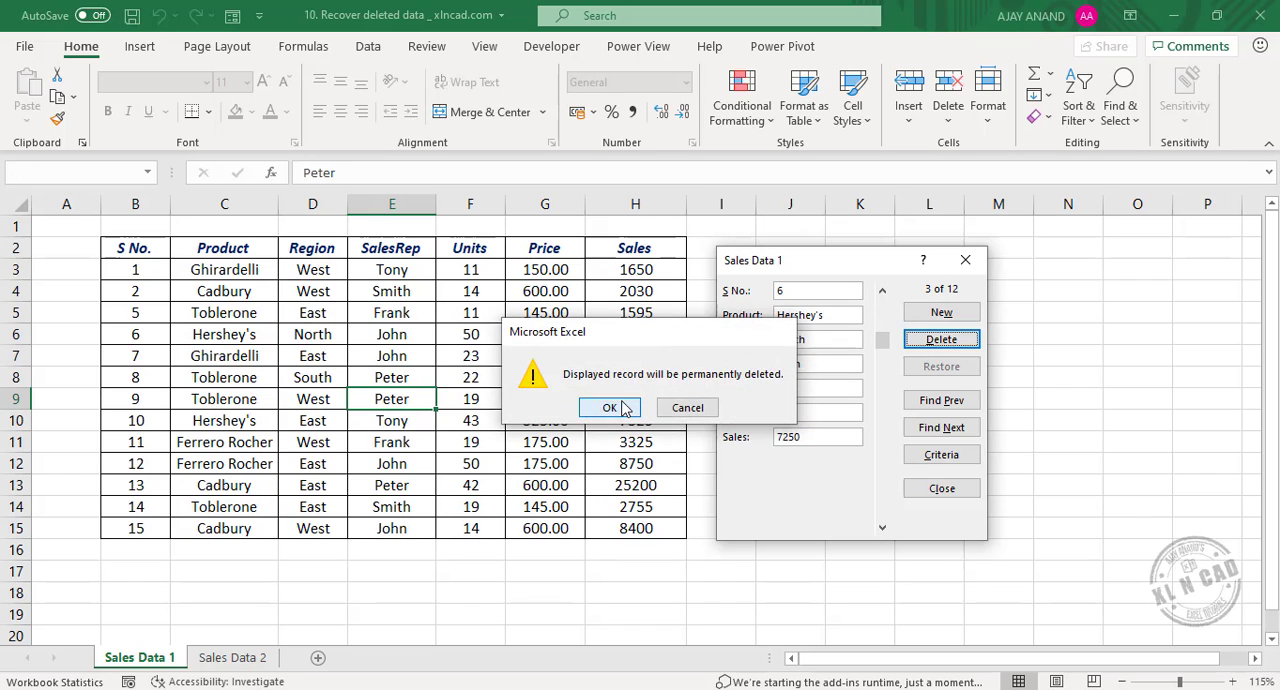
pyautogui.click(609, 409)
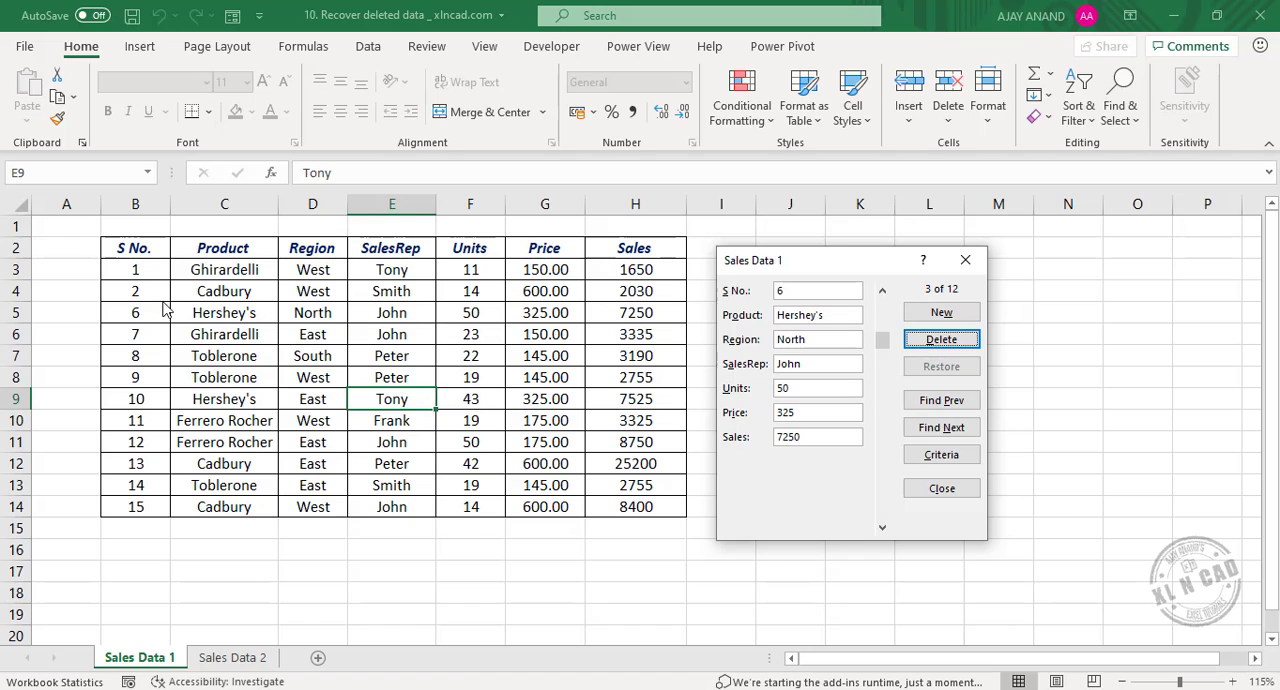
pyautogui.click(966, 262)
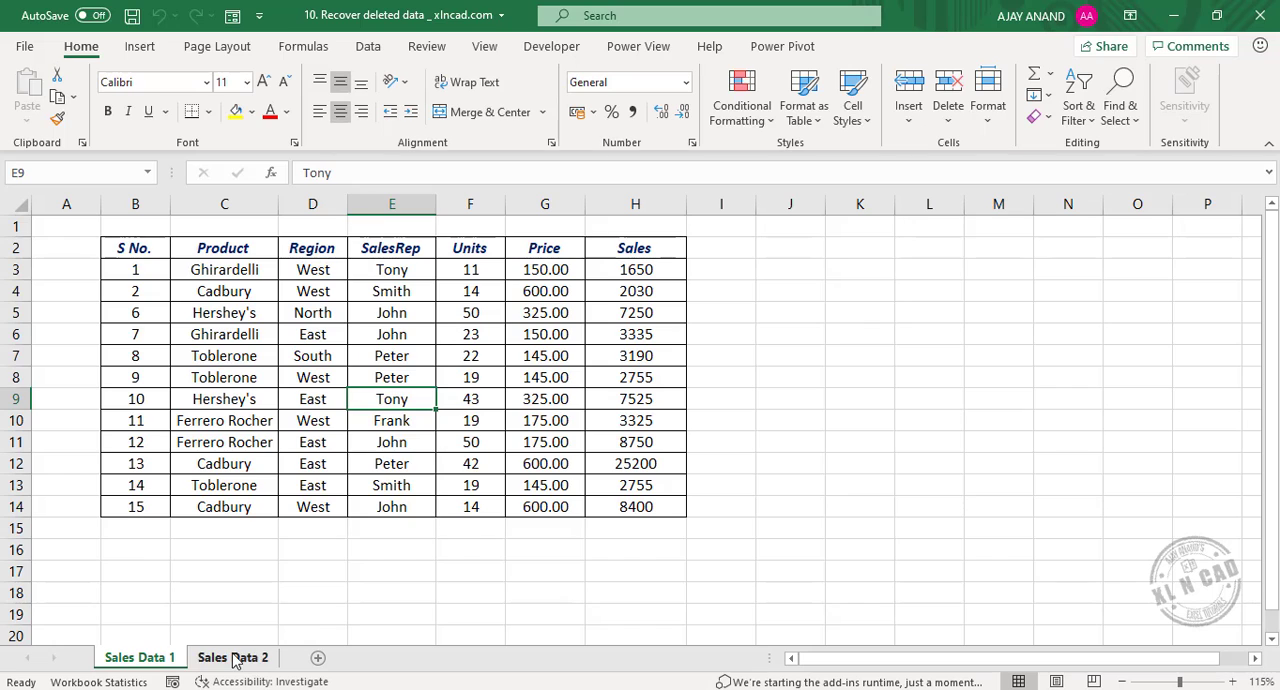
# On the Sales Data 2 sheet, open the table's data form and delete the Toblerone record with S No. 4.
pyautogui.click(276, 658)
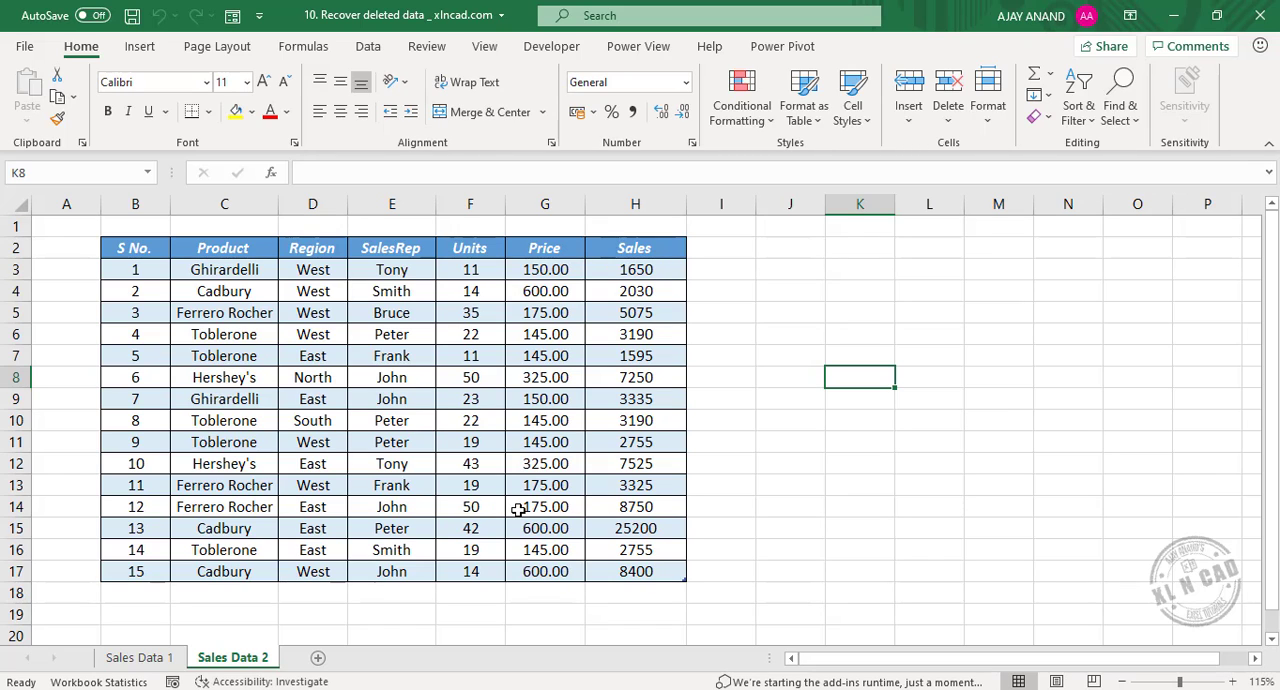
pyautogui.click(557, 384)
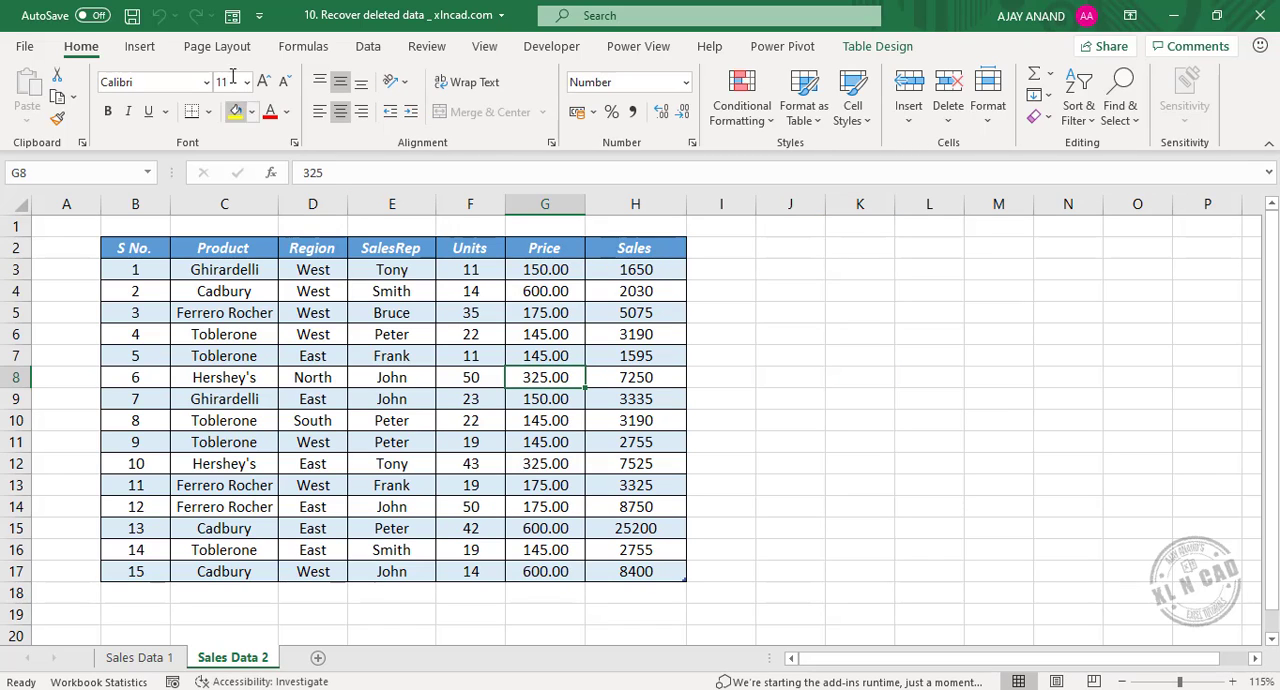
pyautogui.click(232, 17)
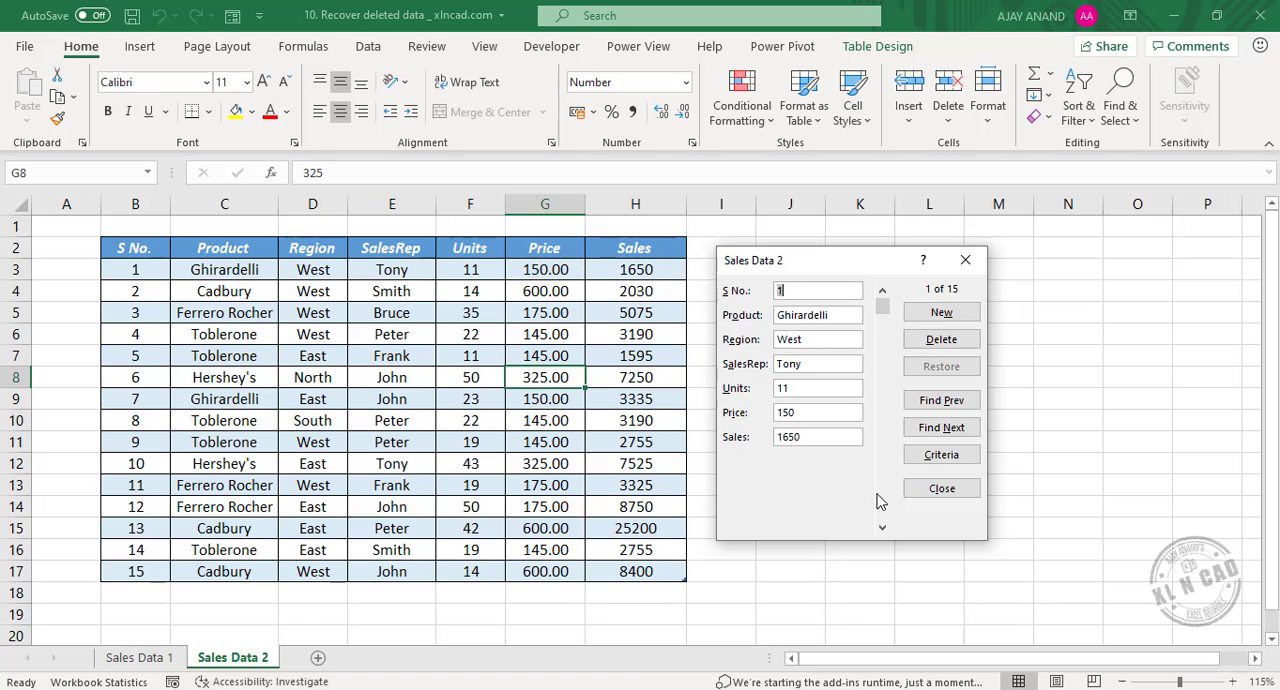
pyautogui.click(882, 528)
pyautogui.click(882, 528)
pyautogui.click(882, 528)
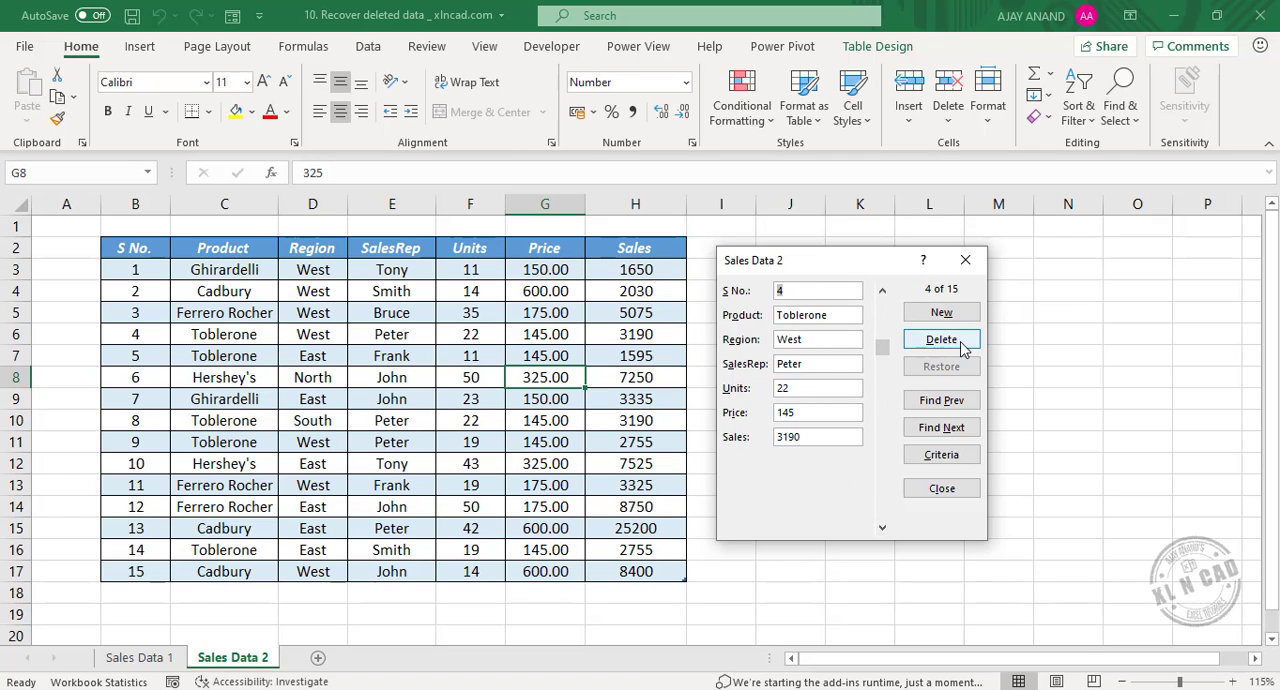
pyautogui.click(941, 339)
pyautogui.click(610, 408)
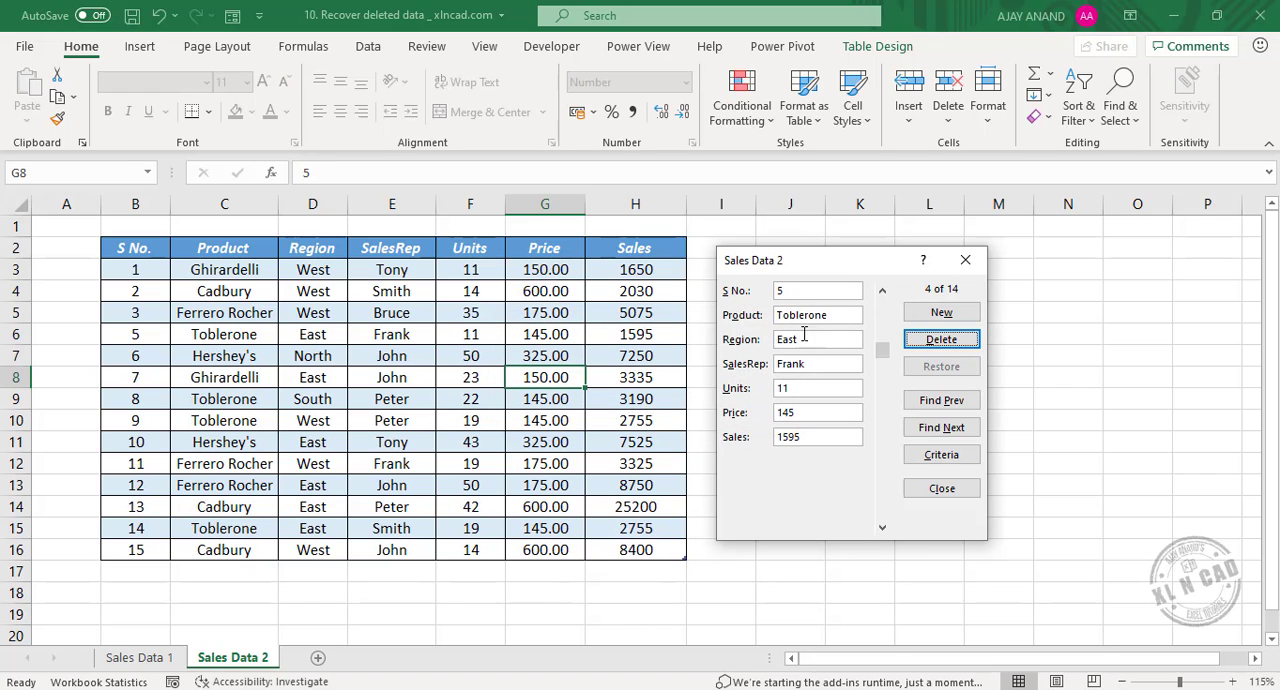
# Delete the records with S No. 5 and 6 through the Sales Data 2 data form and close it.
pyautogui.click(908, 346)
pyautogui.click(606, 406)
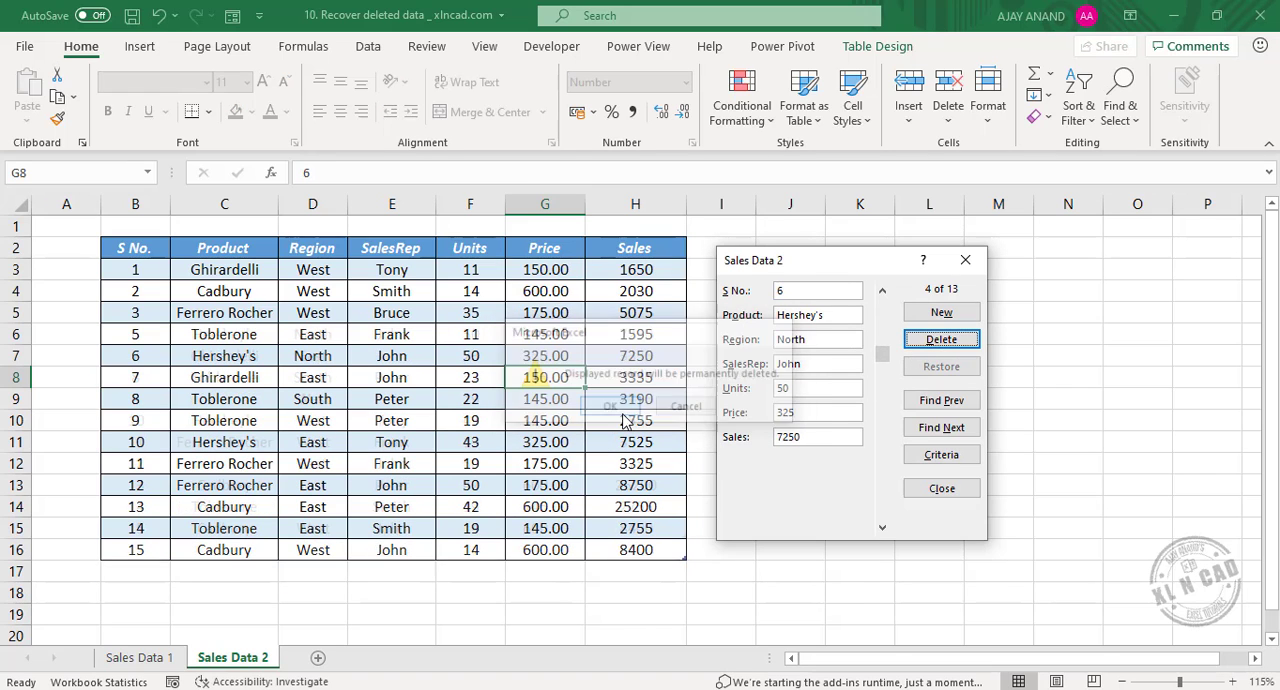
pyautogui.click(941, 340)
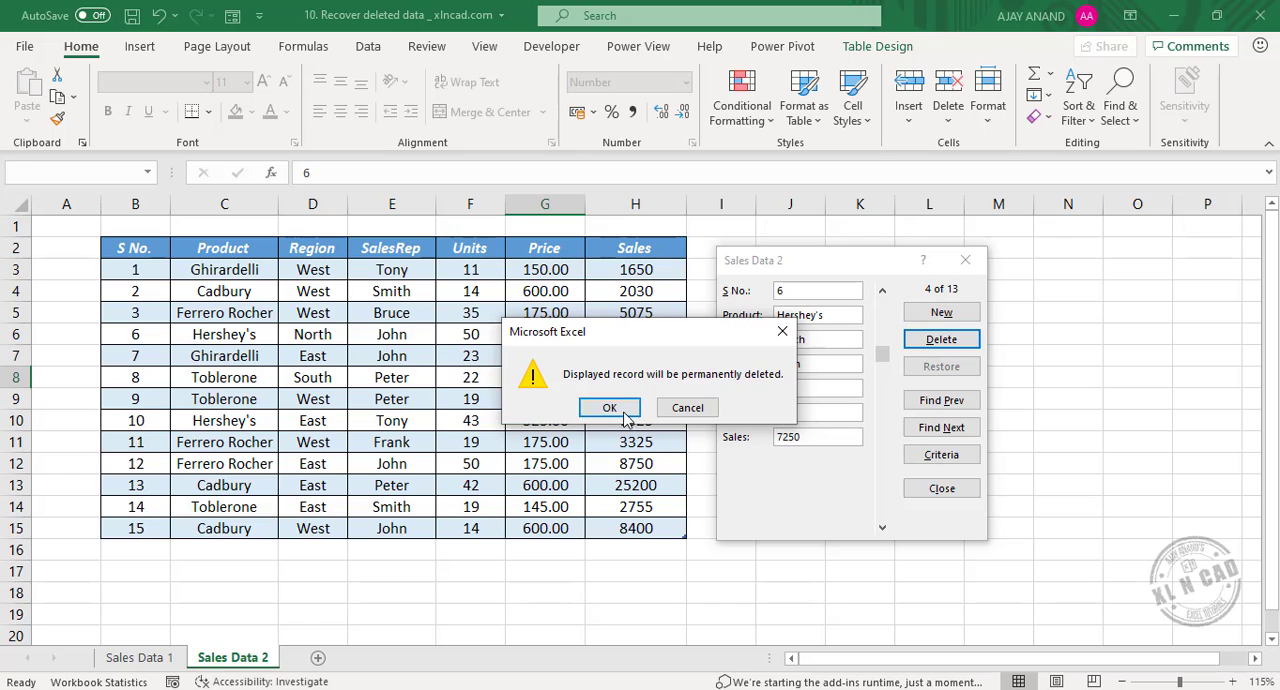
pyautogui.click(610, 406)
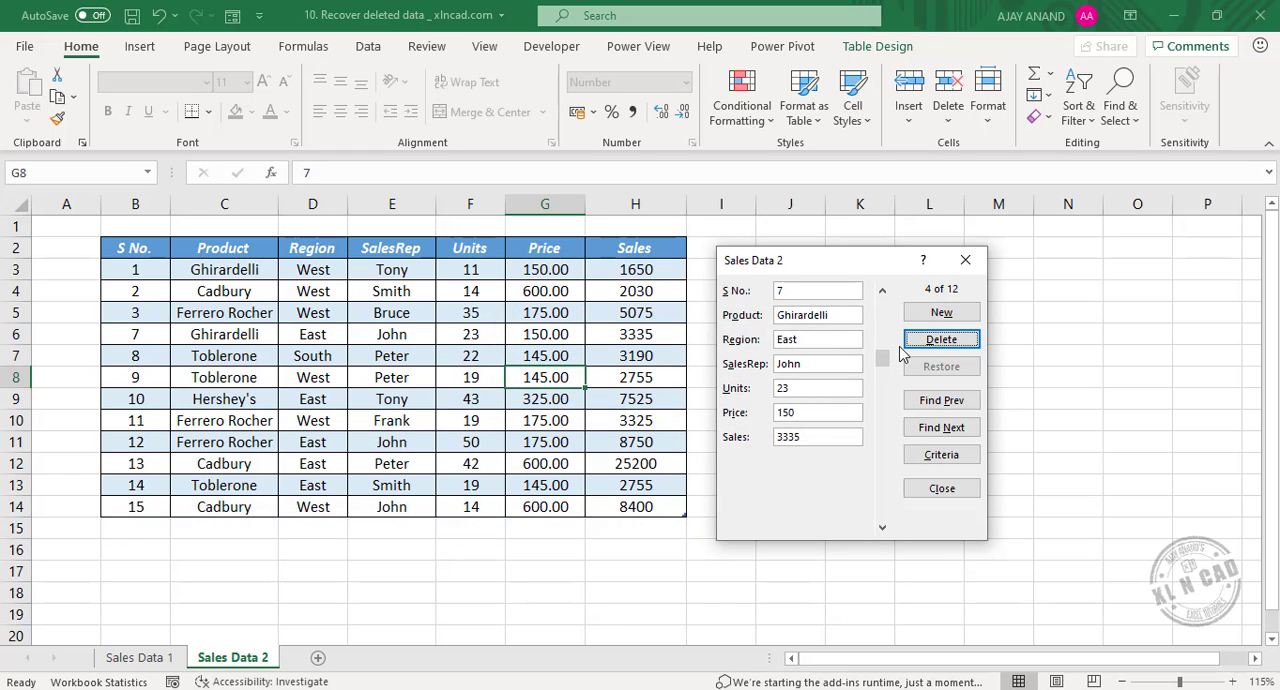
pyautogui.click(965, 261)
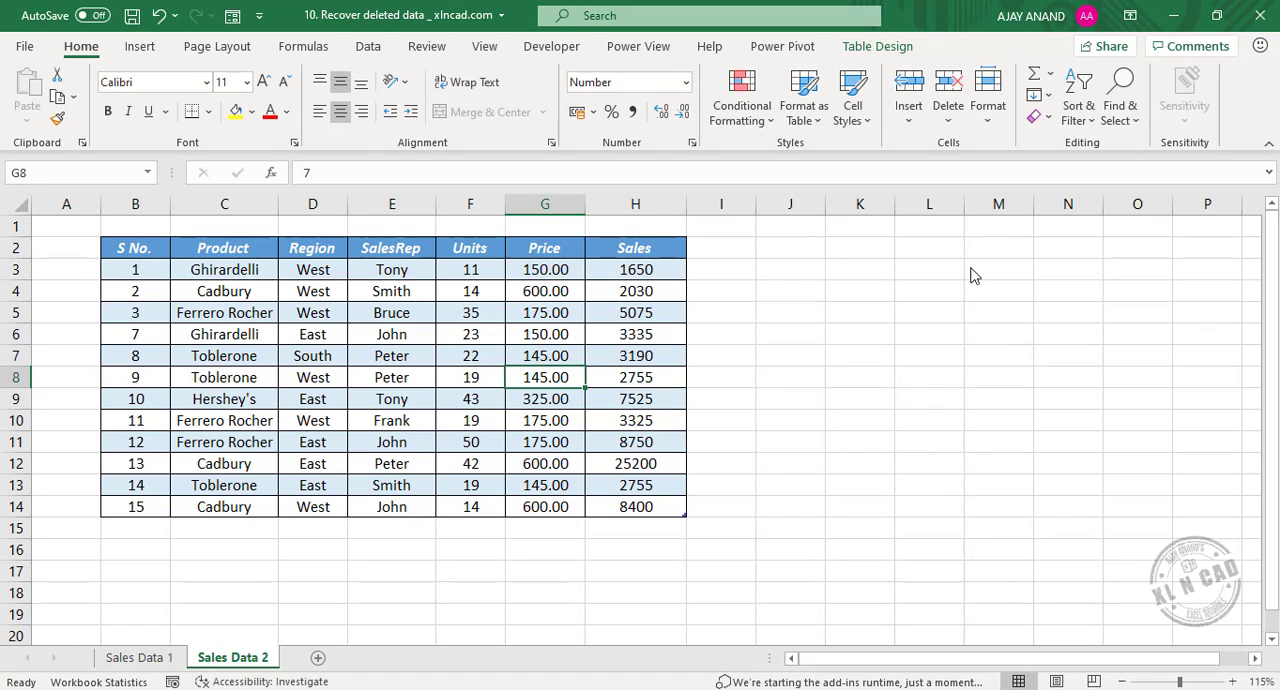
# Undo the three row deletions in the Sales Data 2 table, restoring the records with S No. 6, 5 and 4.
pyautogui.click(159, 15)
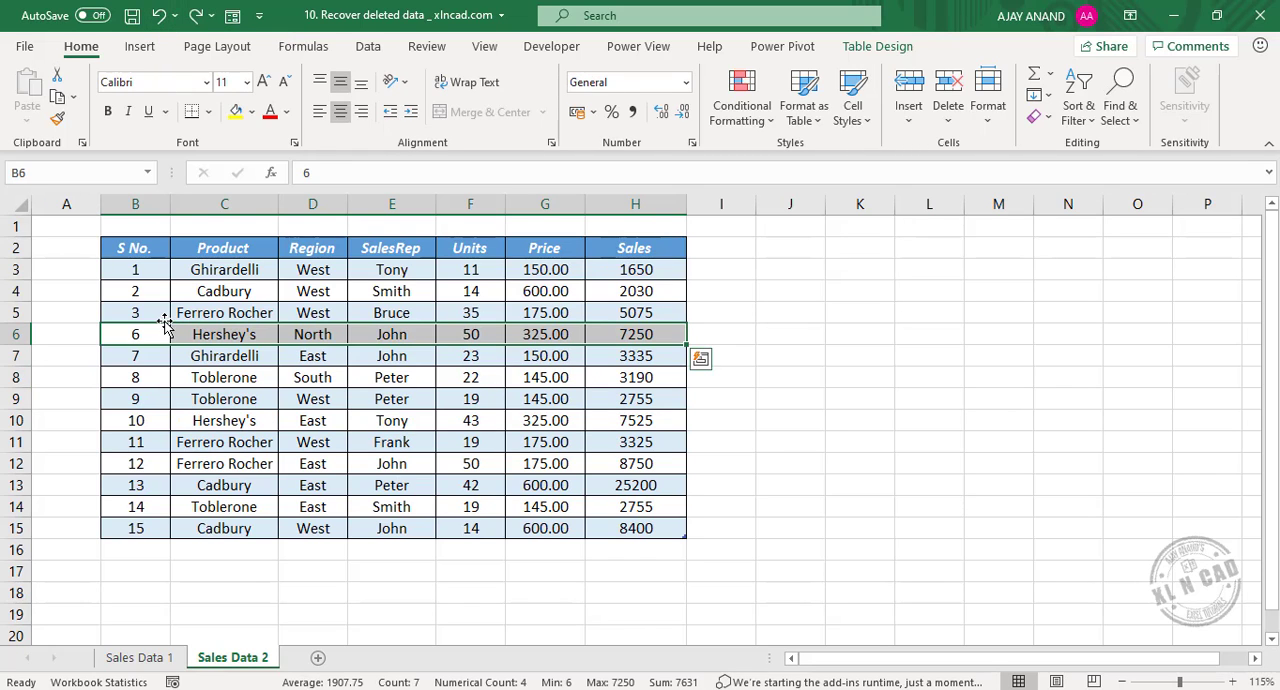
pyautogui.click(159, 15)
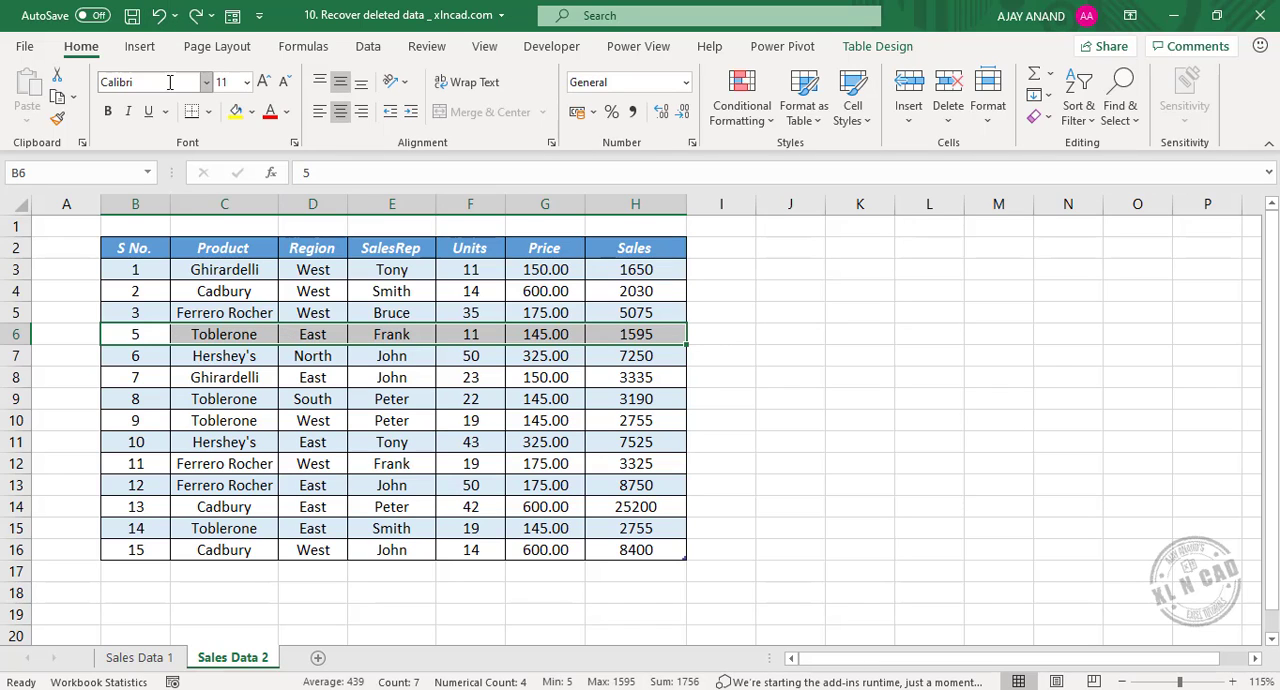
pyautogui.click(159, 15)
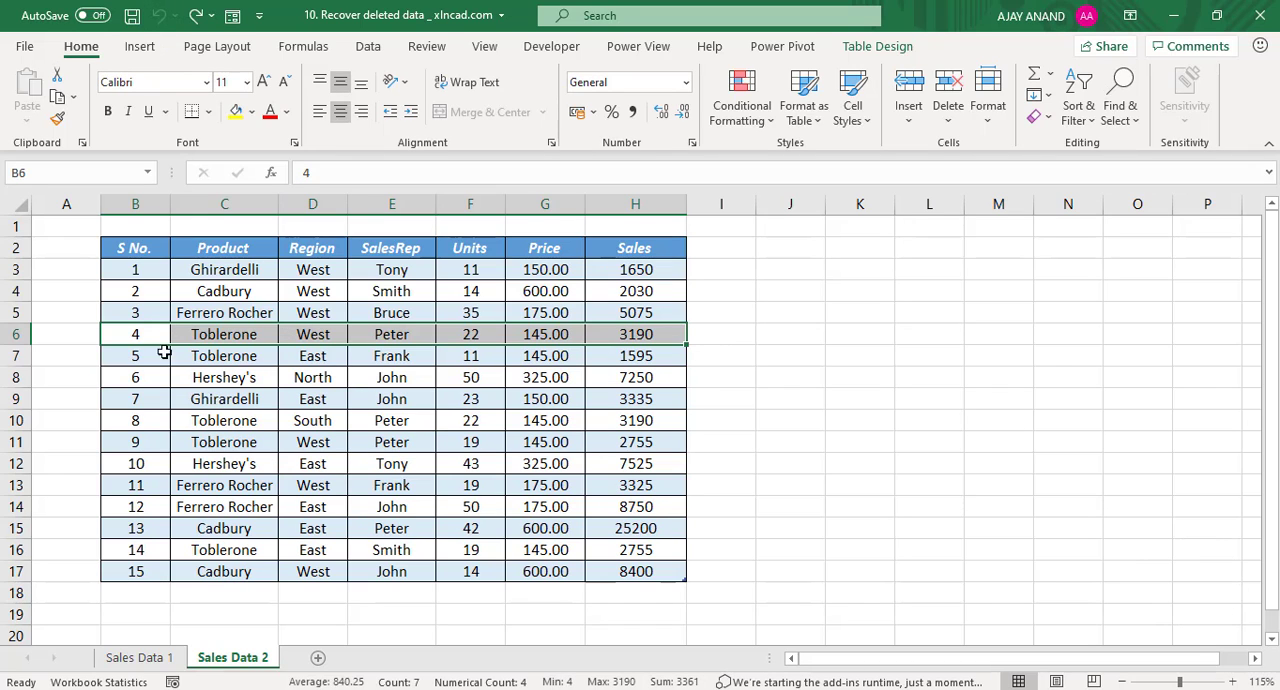